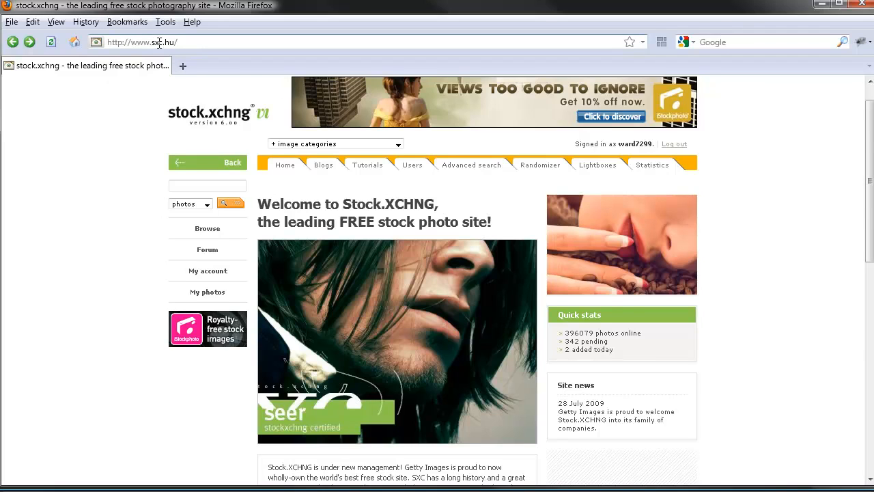
{"action": "scroll", "coordinate": [108, 139], "scroll_direction": "up", "scroll_amount": 1}
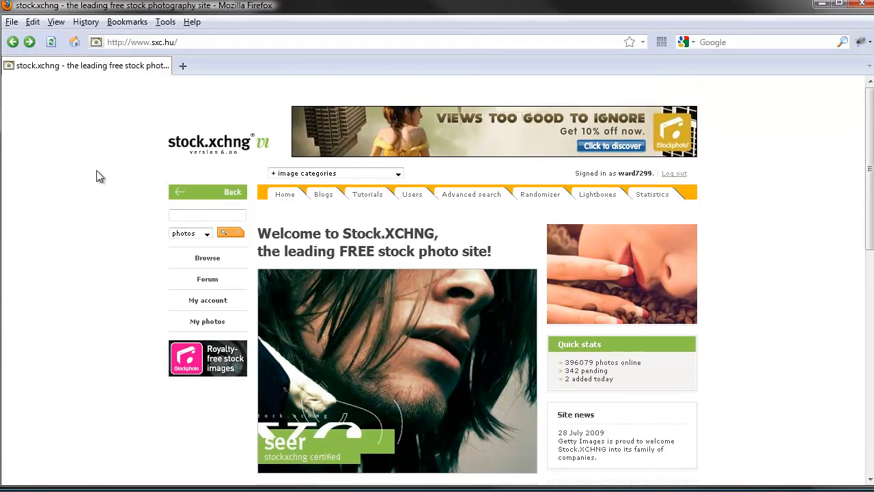
{"action": "scroll", "coordinate": [96, 152], "scroll_direction": "down", "scroll_amount": 2}
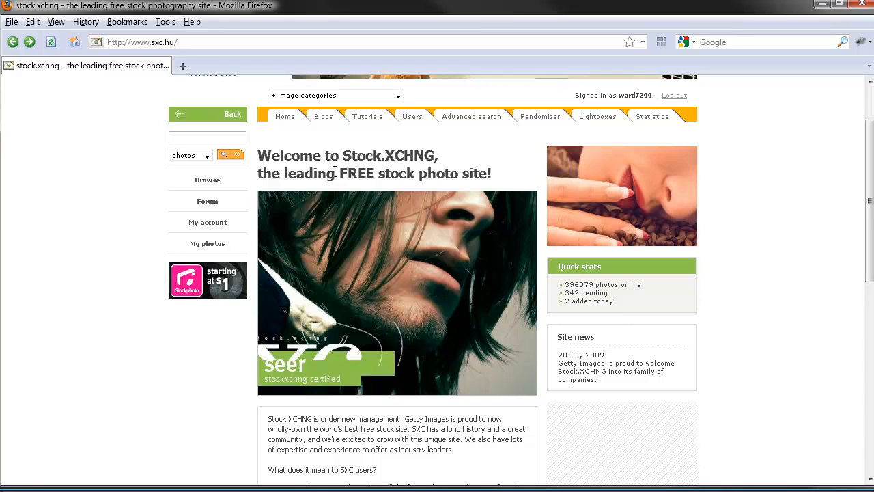
{"action": "scroll", "coordinate": [526, 445], "scroll_direction": "down", "scroll_amount": 10}
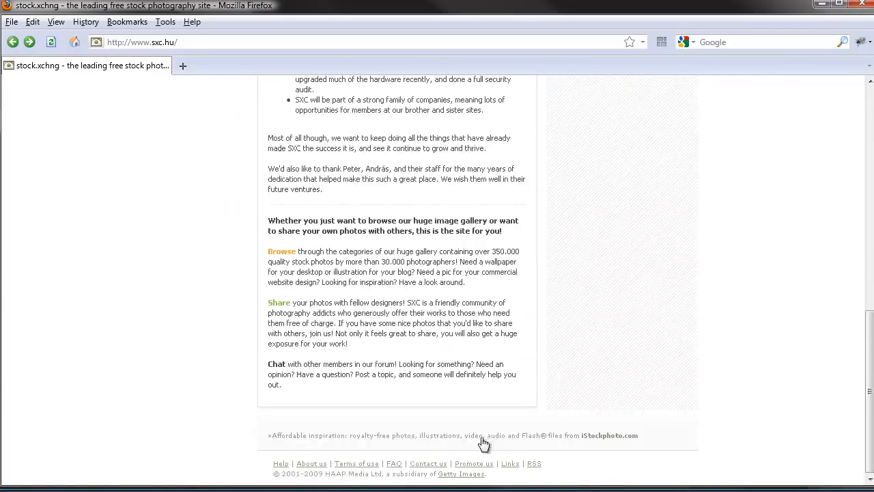
{"action": "scroll", "coordinate": [519, 383], "scroll_direction": "up", "scroll_amount": 10}
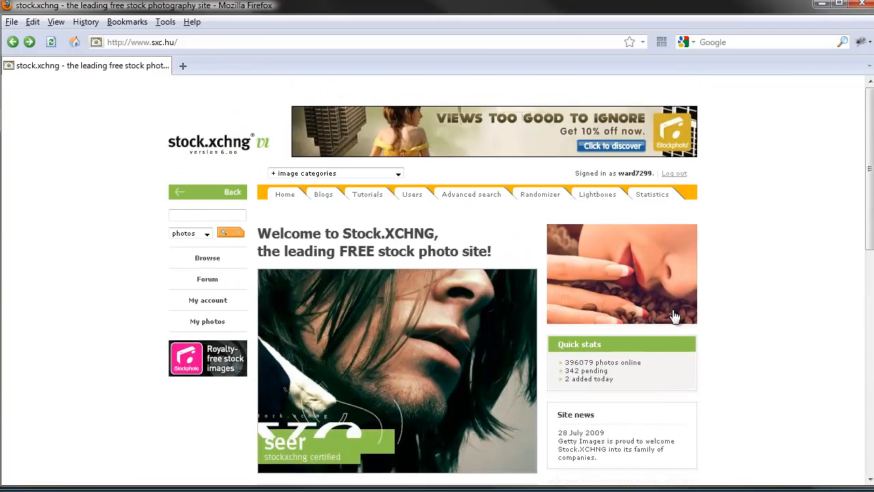
Search the stock photo site's photos for "tarantula"
{"action": "left_click", "coordinate": [182, 215]}
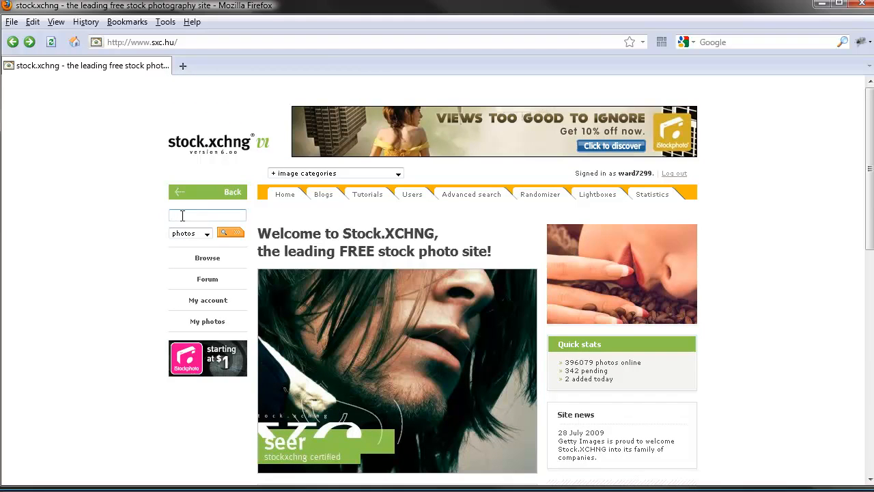
{"action": "type", "text": "t"}
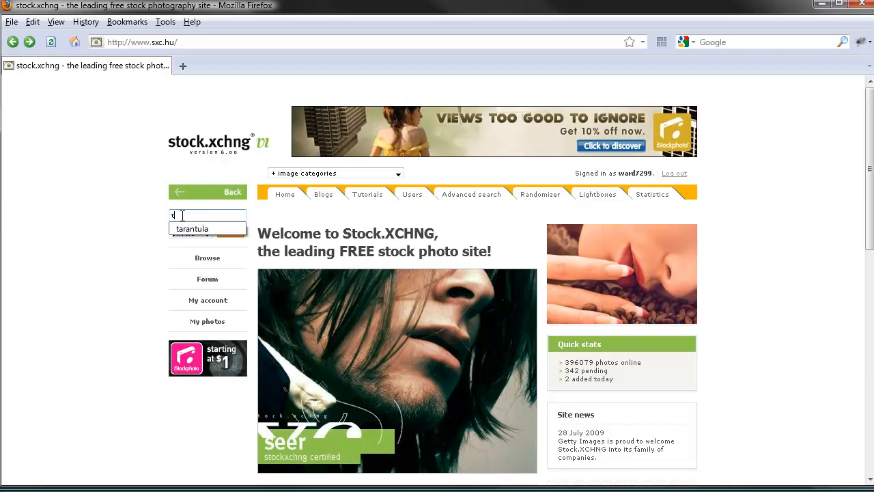
{"action": "type", "text": "ara"}
{"action": "key", "text": "Down"}
{"action": "key", "text": "Return"}
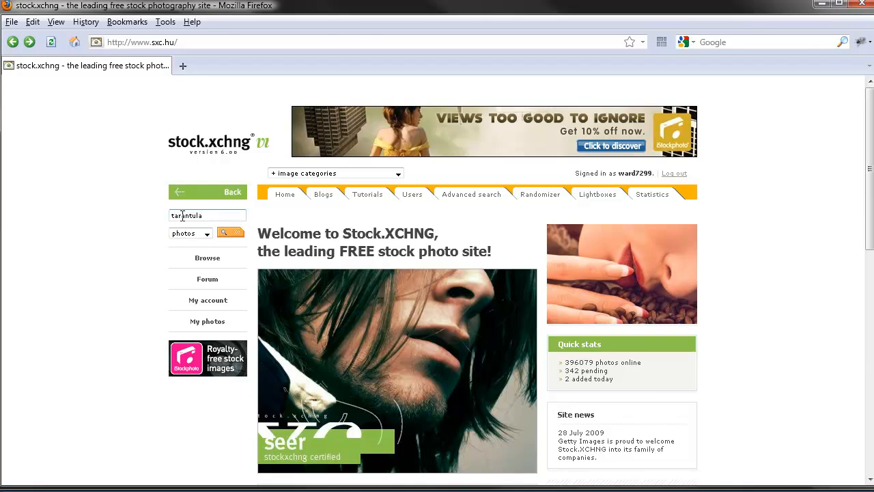
{"action": "key", "text": "Return"}
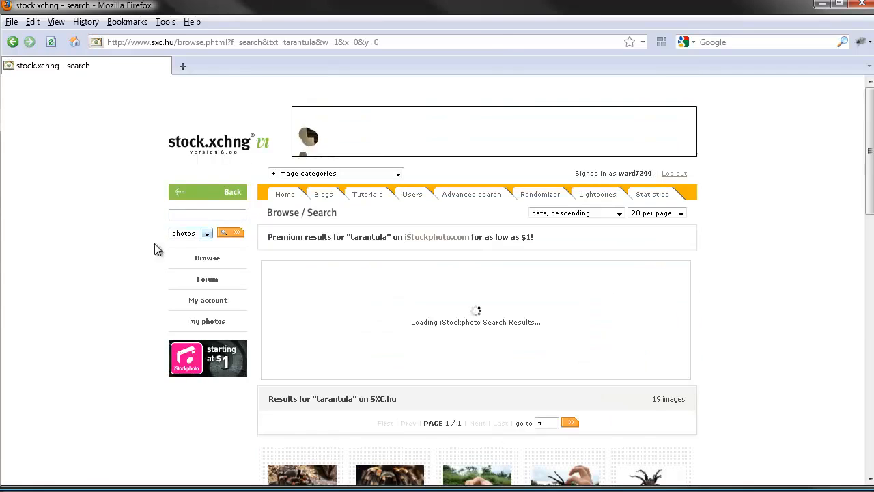
Open the first "Tarantula Macro" photo and the second-row "my beuty" photo from the results in new tabs
{"action": "scroll", "coordinate": [71, 269], "scroll_direction": "down", "scroll_amount": 4}
{"action": "scroll", "coordinate": [70, 262], "scroll_direction": "down", "scroll_amount": 5}
{"action": "scroll", "coordinate": [71, 262], "scroll_direction": "up", "scroll_amount": 2}
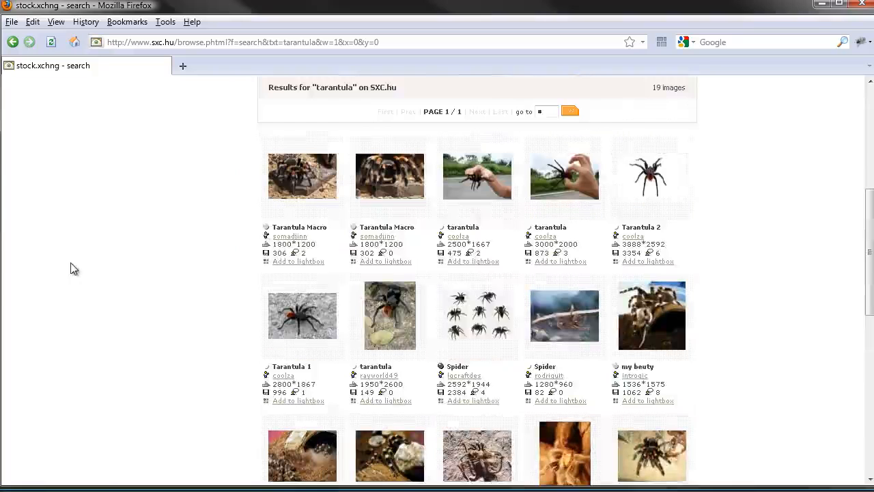
{"action": "middle_click", "coordinate": [294, 183]}
{"action": "mouse_move", "coordinate": [399, 311]}
{"action": "middle_click", "coordinate": [663, 312]}
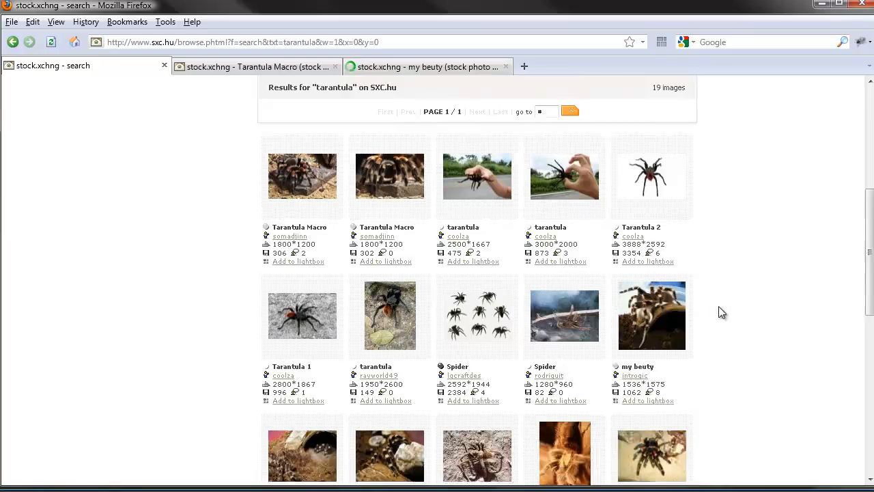
Open the "tarantula" photo of the spider on a hand in a new tab and close the search results
{"action": "scroll", "coordinate": [721, 313], "scroll_direction": "down", "scroll_amount": 2}
{"action": "mouse_move", "coordinate": [406, 388]}
{"action": "scroll", "coordinate": [690, 349], "scroll_direction": "down", "scroll_amount": 3}
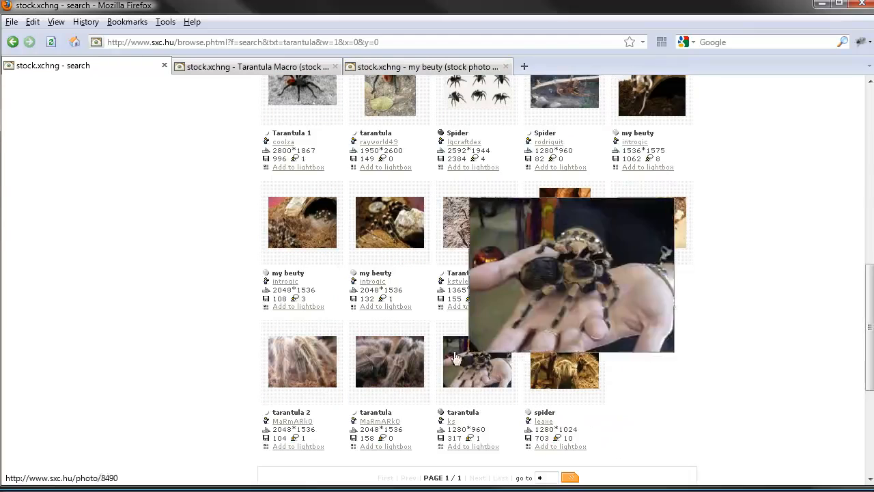
{"action": "middle_click", "coordinate": [469, 363]}
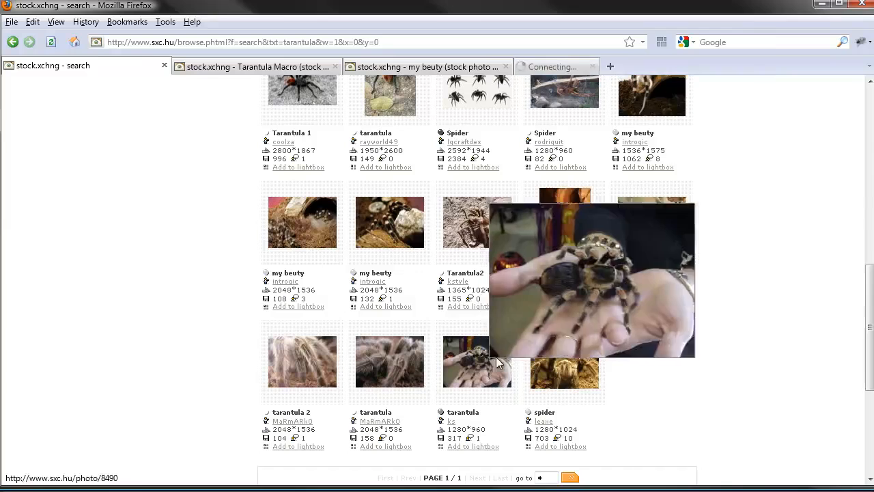
{"action": "left_click", "coordinate": [164, 66]}
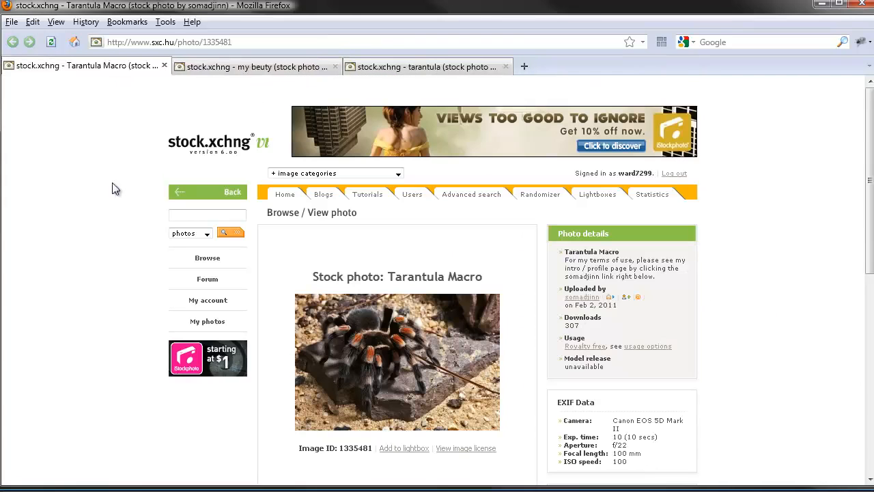
Open the full-size version of each of the three tarantula photos and close their original photo pages
{"action": "left_click", "coordinate": [372, 336]}
{"action": "left_click", "coordinate": [164, 67]}
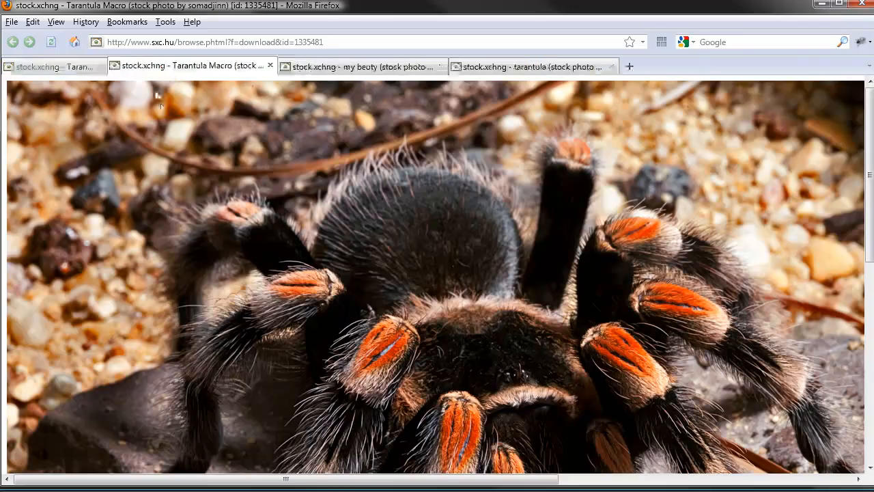
{"action": "left_click", "coordinate": [249, 68]}
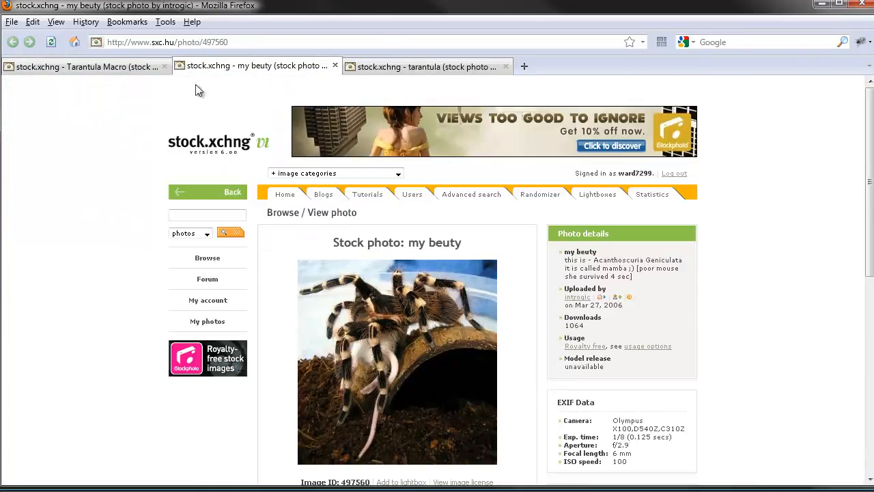
{"action": "left_click", "coordinate": [340, 331]}
{"action": "left_click", "coordinate": [335, 65]}
{"action": "left_click", "coordinate": [372, 69]}
{"action": "left_click", "coordinate": [377, 338]}
{"action": "left_click", "coordinate": [506, 66]}
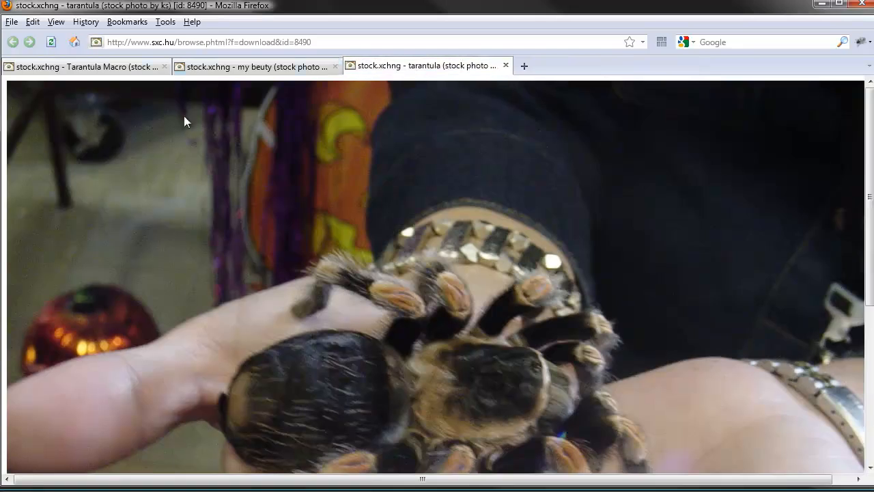
Display each of the three full-size tarantula photos as a standalone image in its tab and review them as references
{"action": "left_click", "coordinate": [149, 67]}
{"action": "right_click", "coordinate": [237, 208]}
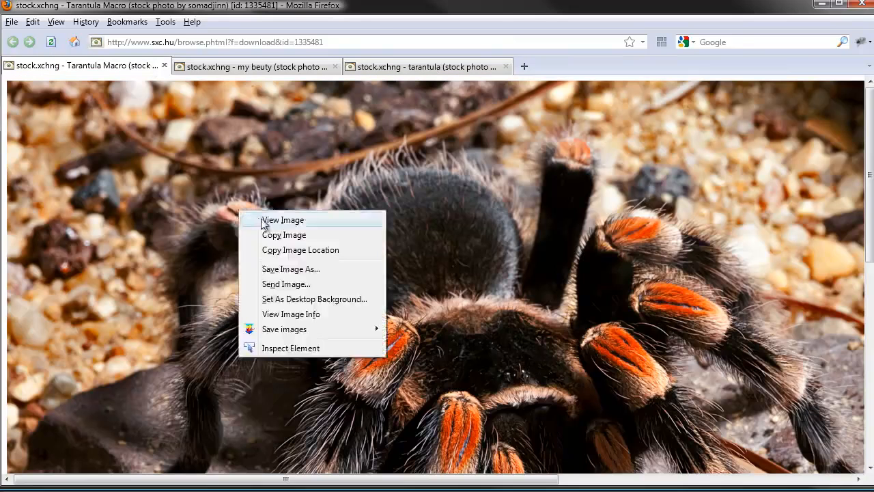
{"action": "left_click", "coordinate": [258, 216]}
{"action": "left_click", "coordinate": [253, 66]}
{"action": "right_click", "coordinate": [280, 176]}
{"action": "left_click", "coordinate": [293, 185]}
{"action": "left_click", "coordinate": [400, 67]}
{"action": "right_click", "coordinate": [285, 217]}
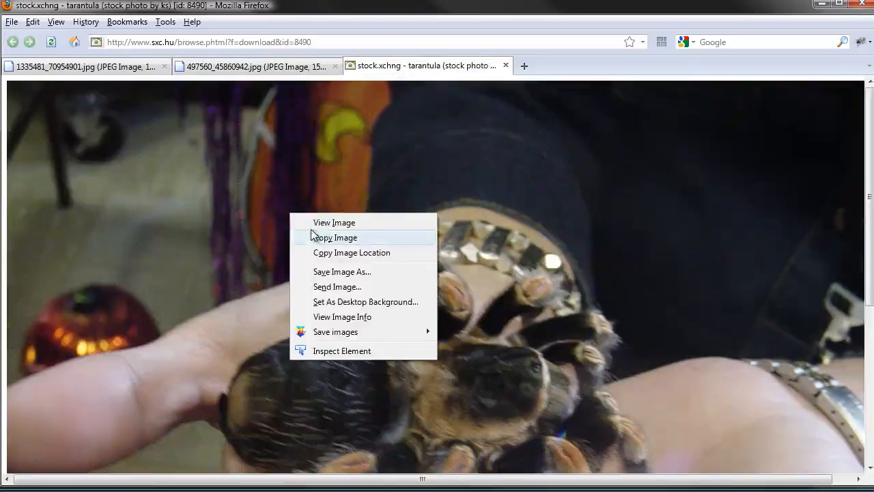
{"action": "left_click", "coordinate": [318, 220]}
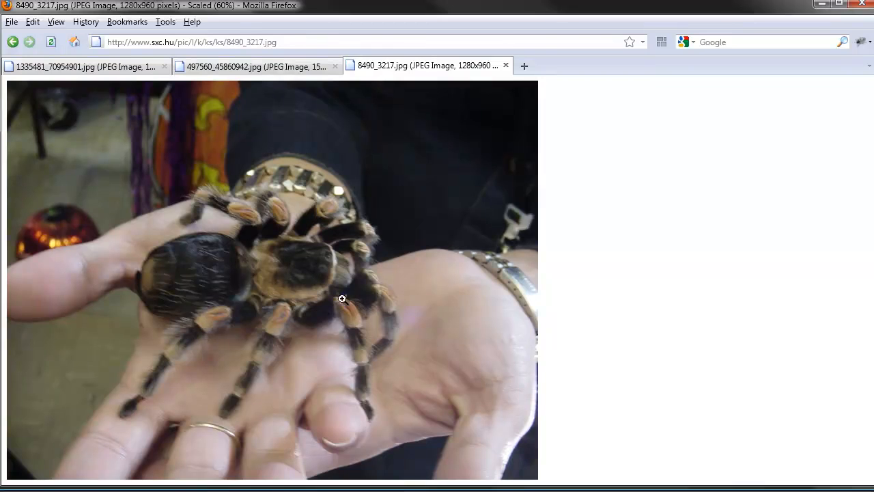
{"action": "left_click", "coordinate": [271, 68]}
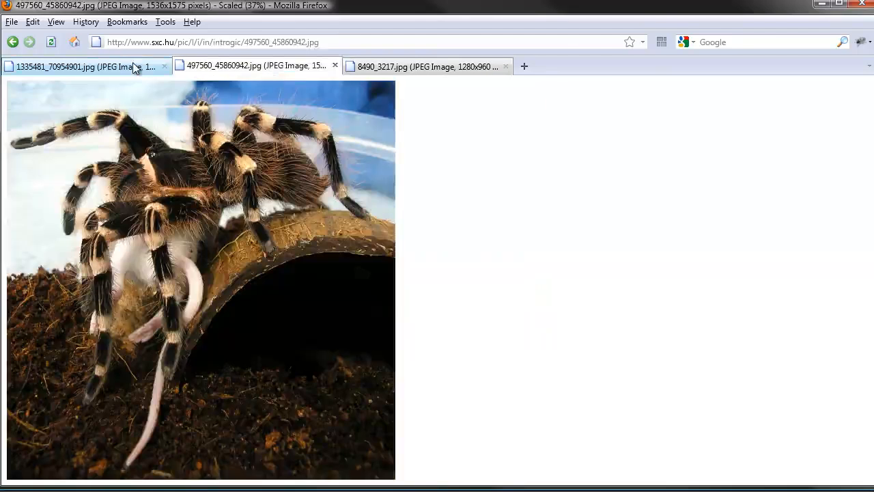
{"action": "left_click", "coordinate": [133, 66]}
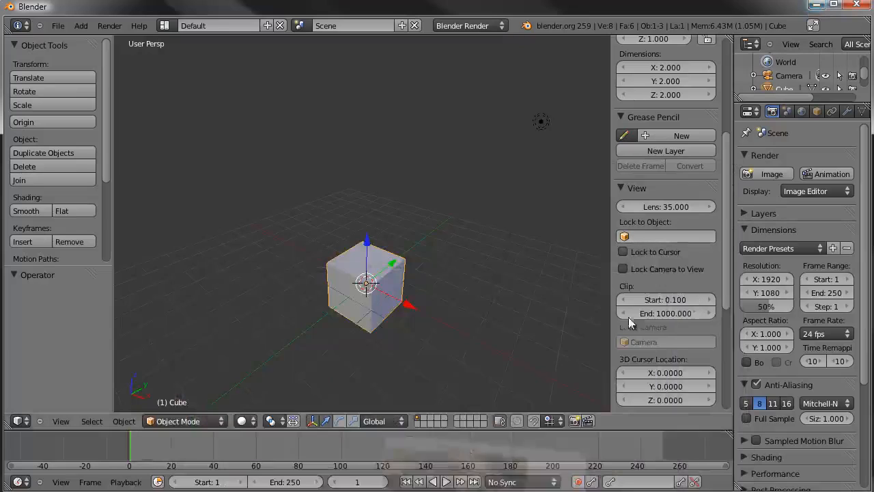
Switch to Blender and delete the default cube in the front orthographic view
{"action": "left_click", "coordinate": [822, 4]}
{"action": "key", "text": "KP_1"}
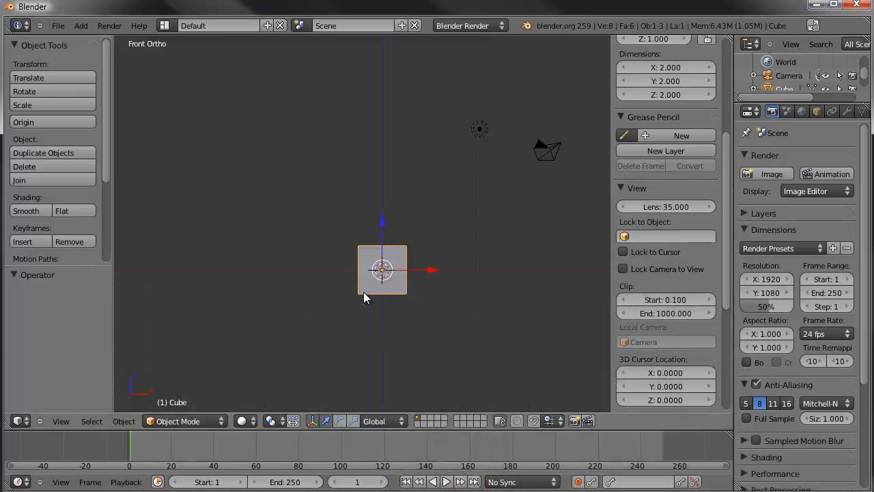
{"action": "middle_click_drag", "start_coordinate": [363, 292], "coordinate": [328, 285], "text": "shift"}
{"action": "scroll", "coordinate": [329, 285], "scroll_direction": "up", "scroll_amount": 4}
{"action": "key", "text": "x"}
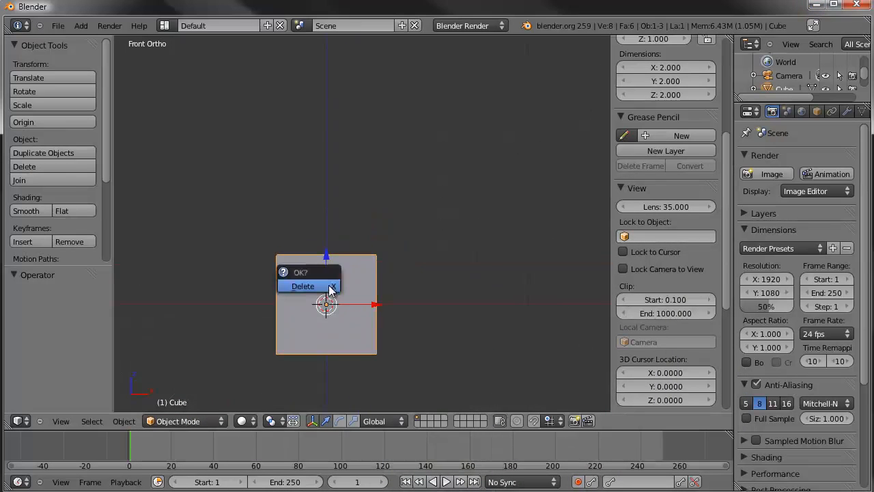
{"action": "left_click", "coordinate": [331, 287]}
Add a mesh cylinder at the scene origin with 6 vertices, radius 1.000 and depth 2.000
{"action": "key", "text": "shift+a"}
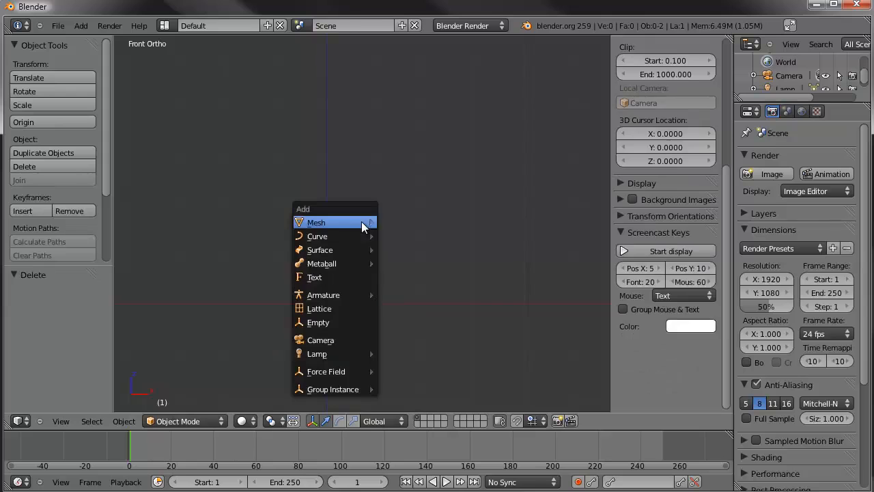
{"action": "mouse_move", "coordinate": [361, 222]}
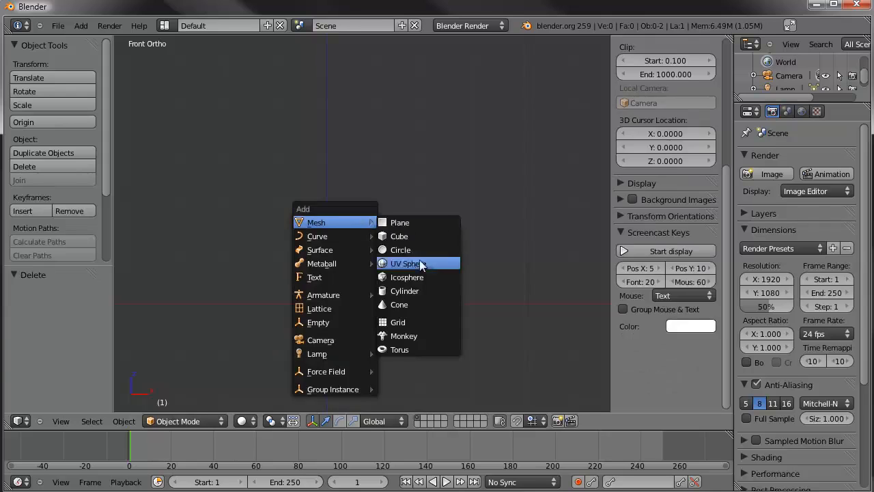
{"action": "left_click", "coordinate": [418, 290]}
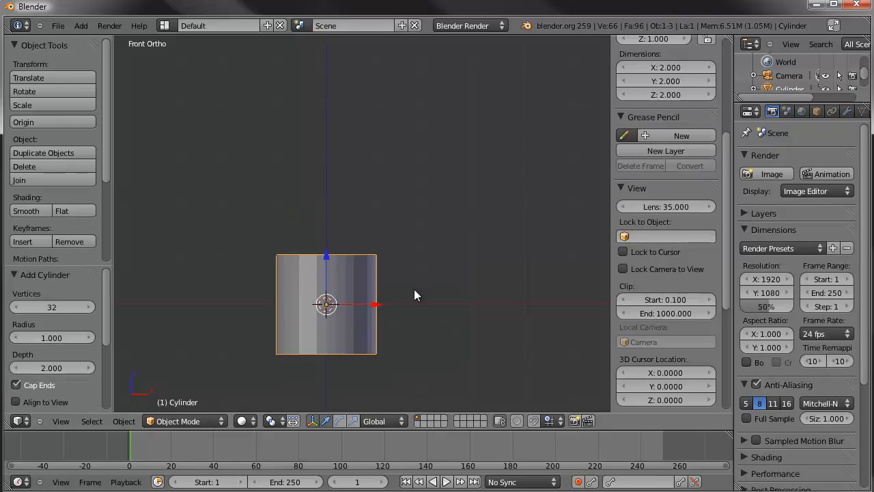
{"action": "left_click", "coordinate": [57, 306]}
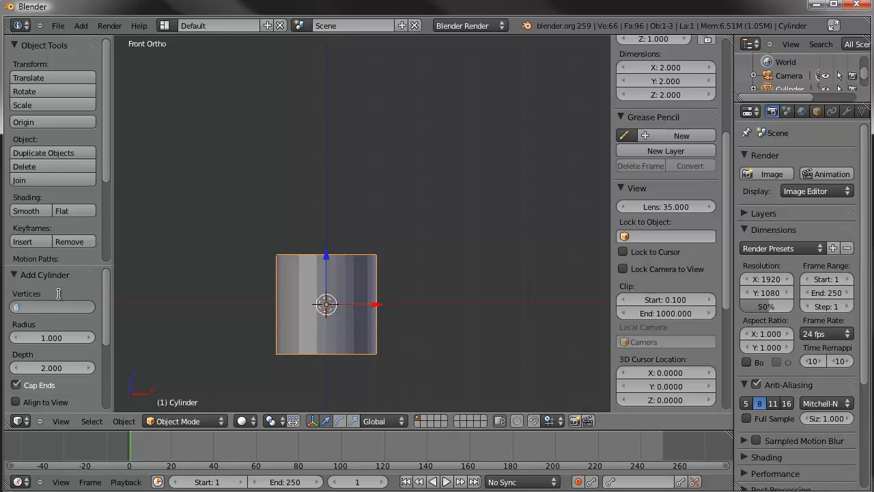
{"action": "key", "text": "Return"}
{"action": "left_click", "coordinate": [71, 338]}
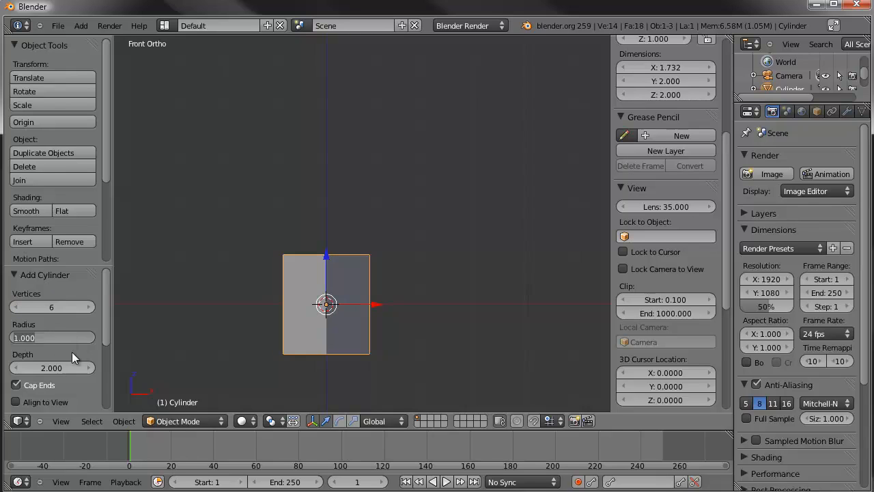
{"action": "left_click", "coordinate": [71, 352]}
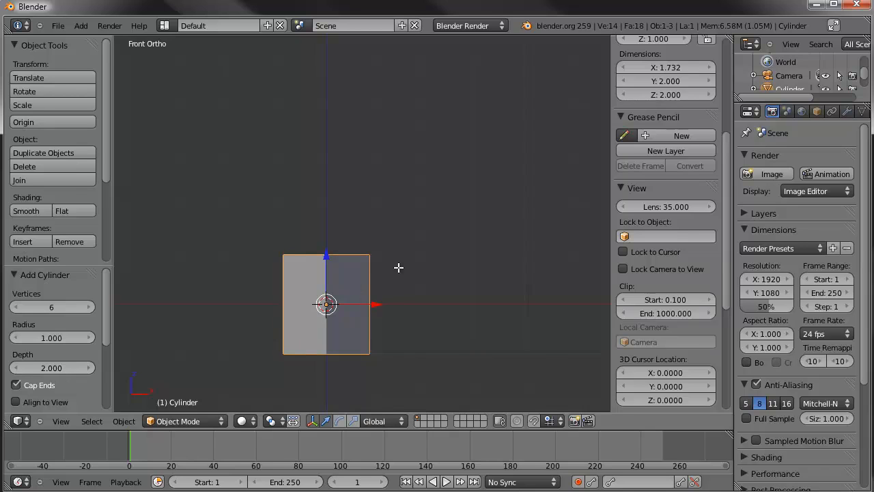
Rotate the cylinder's whole mesh 90 degrees about the X axis in Edit Mode
{"action": "key", "text": "Tab"}
{"action": "type", "text": "r90"}
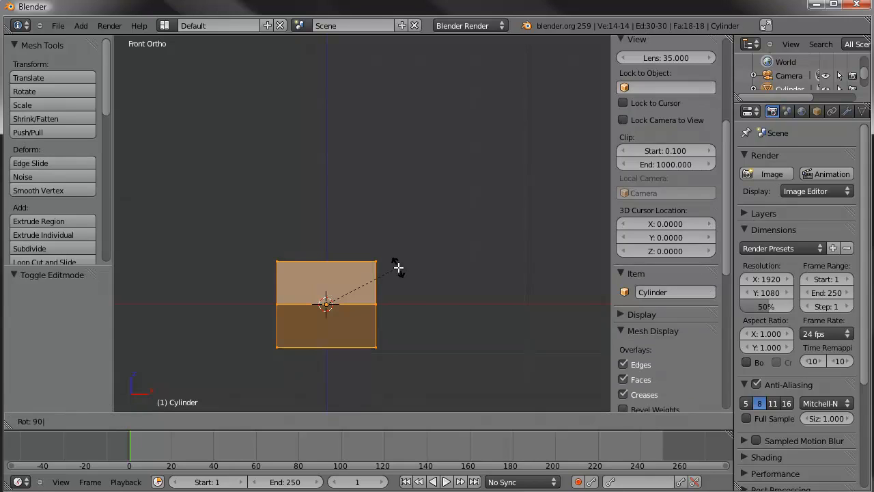
{"action": "type", "text": "x"}
{"action": "key", "text": "Return"}
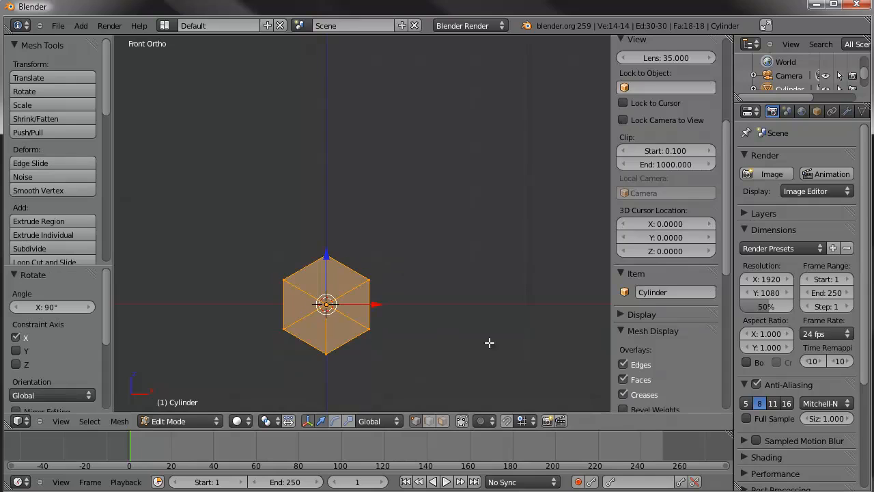
Set the Screencast Keys mouse display to Icon and the font size to 30, and start the display
{"action": "scroll", "coordinate": [667, 334], "scroll_direction": "down", "scroll_amount": 10}
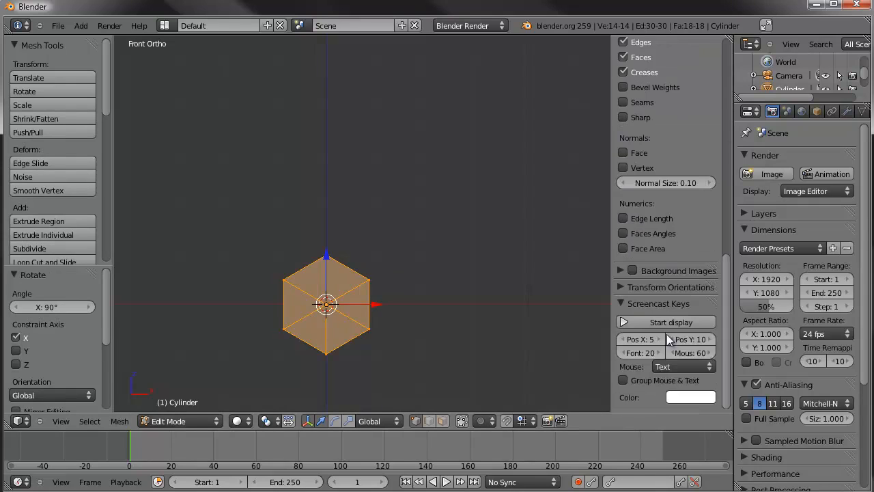
{"action": "left_click", "coordinate": [701, 369]}
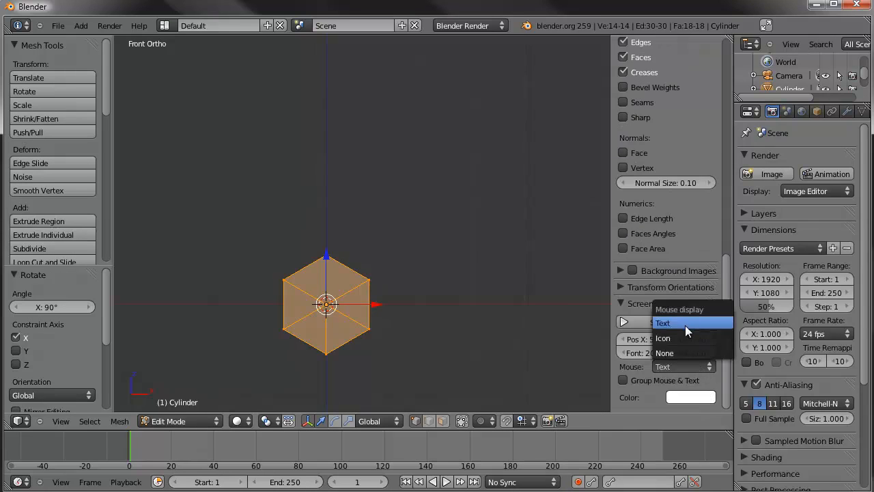
{"action": "left_click", "coordinate": [681, 334]}
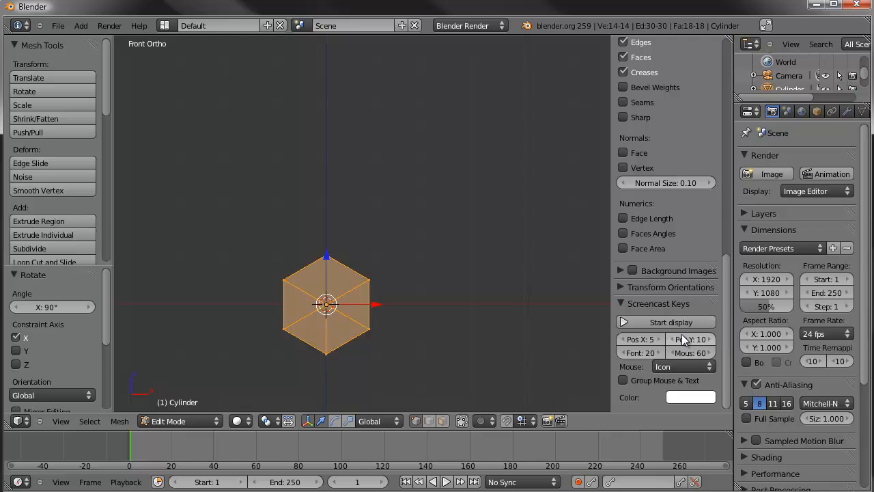
{"action": "left_click", "coordinate": [643, 353]}
{"action": "left_click", "coordinate": [655, 321]}
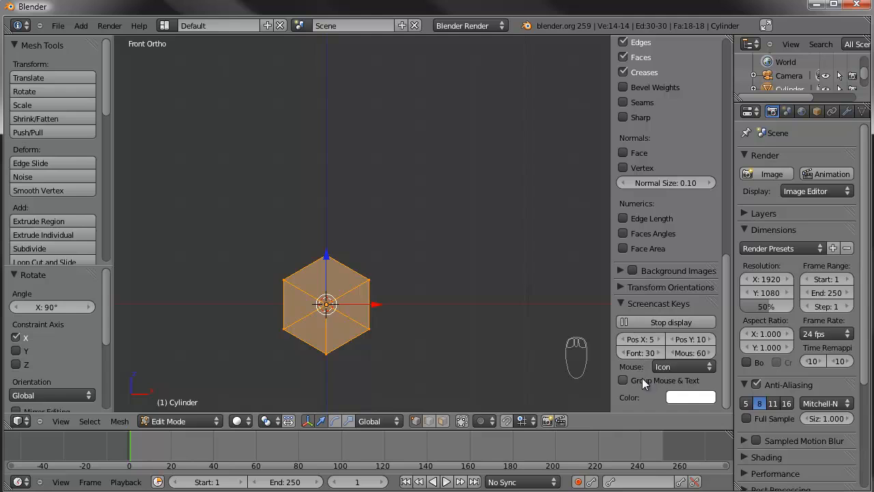
{"action": "scroll", "coordinate": [537, 332], "scroll_direction": "up", "scroll_amount": 3}
{"action": "scroll", "coordinate": [505, 353], "scroll_direction": "down", "scroll_amount": 2}
{"action": "middle_click_drag", "start_coordinate": [465, 338], "coordinate": [456, 332], "text": "shift"}
{"action": "scroll", "coordinate": [430, 335], "scroll_direction": "up", "scroll_amount": 2}
{"action": "scroll", "coordinate": [429, 335], "scroll_direction": "down", "scroll_amount": 1}
{"action": "scroll", "coordinate": [428, 335], "scroll_direction": "up", "scroll_amount": 2}
{"action": "scroll", "coordinate": [429, 335], "scroll_direction": "down", "scroll_amount": 2}
{"action": "scroll", "coordinate": [429, 335], "scroll_direction": "up", "scroll_amount": 1}
{"action": "scroll", "coordinate": [429, 336], "scroll_direction": "down", "scroll_amount": 2}
{"action": "middle_click_drag", "start_coordinate": [429, 336], "coordinate": [431, 332], "text": "shift"}
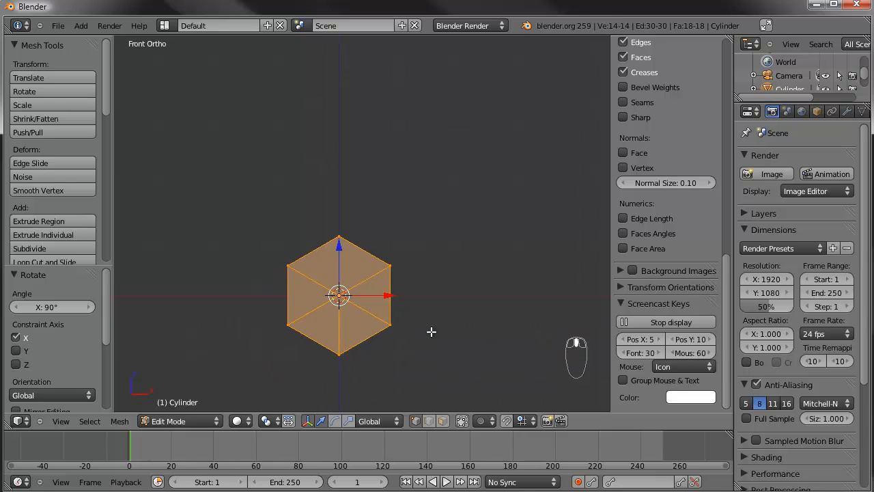
{"action": "key", "text": "Page_Up"}
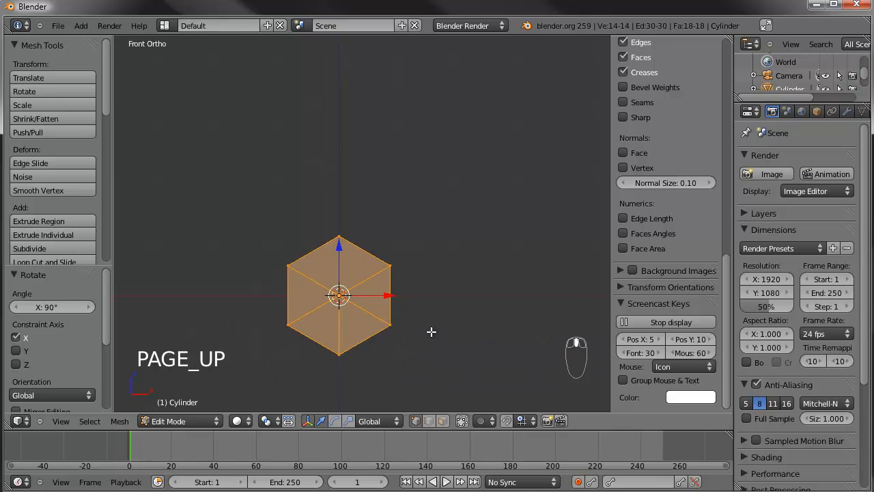
{"action": "scroll", "coordinate": [429, 334], "scroll_direction": "down", "scroll_amount": 1}
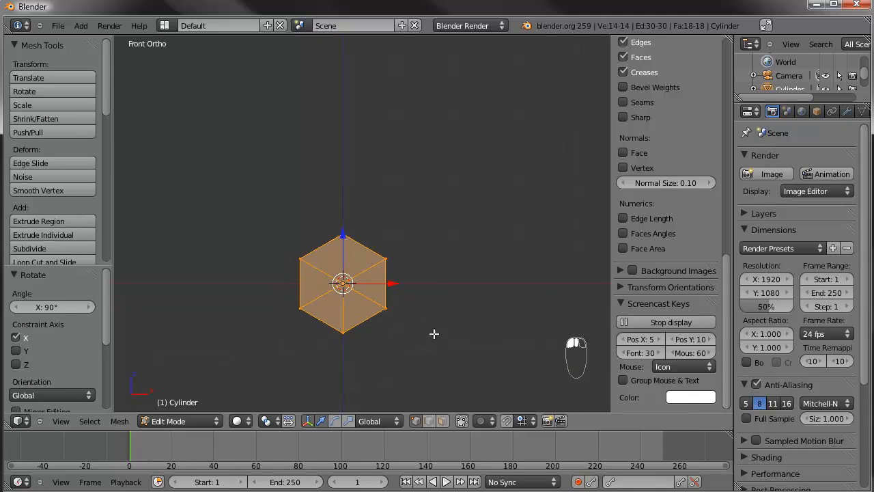
{"action": "right_click_drag", "start_coordinate": [449, 323], "coordinate": [442, 312], "text": "ctrl"}
{"action": "left_click_drag", "start_coordinate": [405, 259], "coordinate": [413, 306], "text": "shift"}
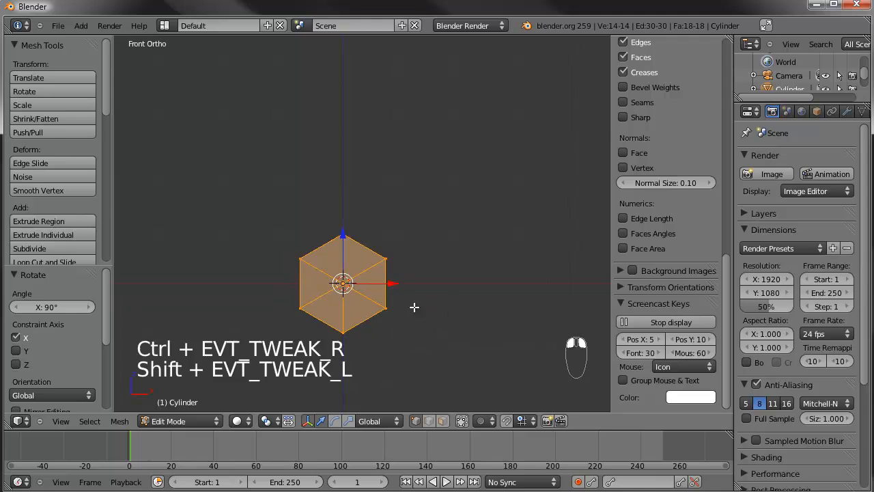
{"action": "scroll", "coordinate": [425, 308], "scroll_direction": "up", "scroll_amount": 4}
{"action": "scroll", "coordinate": [427, 308], "scroll_direction": "down", "scroll_amount": 3}
{"action": "middle_click_drag", "start_coordinate": [431, 305], "coordinate": [461, 253], "text": "shift"}
{"action": "scroll", "coordinate": [454, 264], "scroll_direction": "up", "scroll_amount": 3}
{"action": "scroll", "coordinate": [454, 264], "scroll_direction": "up", "scroll_amount": 1}
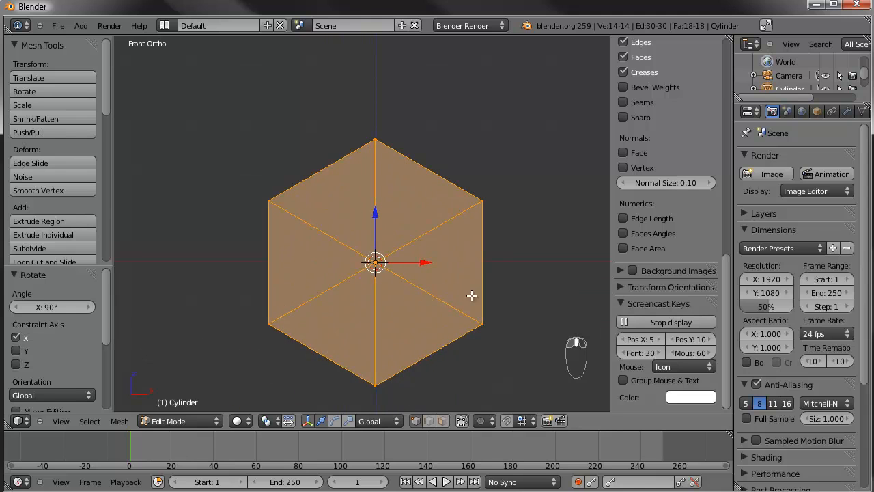
{"action": "middle_click_drag", "start_coordinate": [453, 288], "coordinate": [451, 278], "text": "shift"}
{"action": "middle_click_drag", "start_coordinate": [499, 219], "coordinate": [368, 269]}
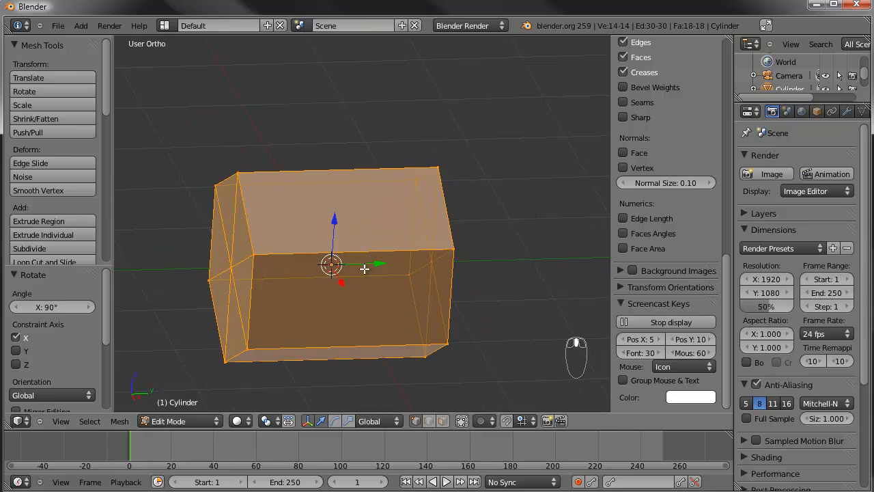
In top orthographic view, select the outermost vertices on the cylinder's negative X side and delete them to leave one half
{"action": "key", "text": "KP_7"}
{"action": "middle_click_drag", "start_coordinate": [364, 269], "coordinate": [345, 270], "text": "shift"}
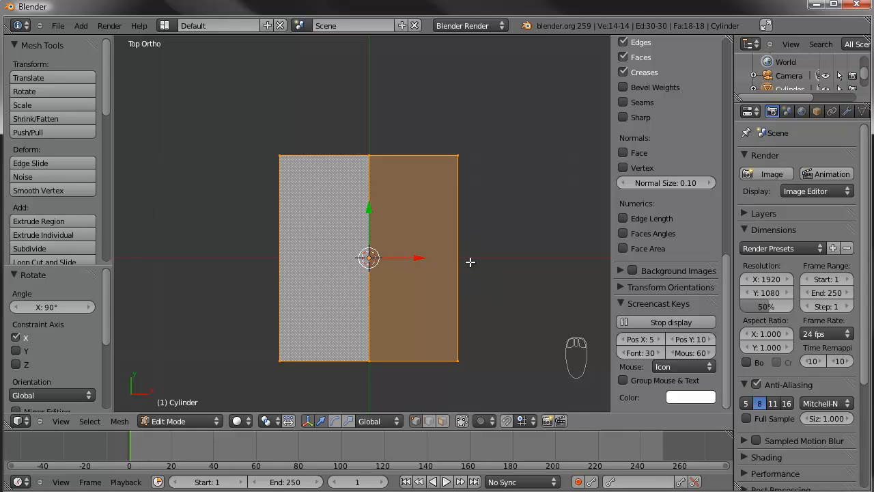
{"action": "key", "text": "a"}
{"action": "key", "text": "a"}
{"action": "key", "text": "b"}
{"action": "left_click_drag", "start_coordinate": [321, 113], "coordinate": [235, 386]}
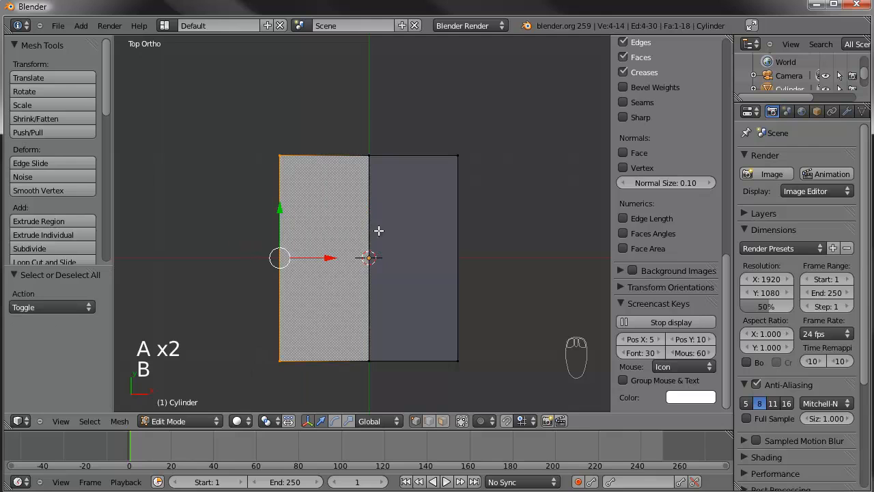
{"action": "key", "text": "Delete"}
{"action": "left_click", "coordinate": [399, 242]}
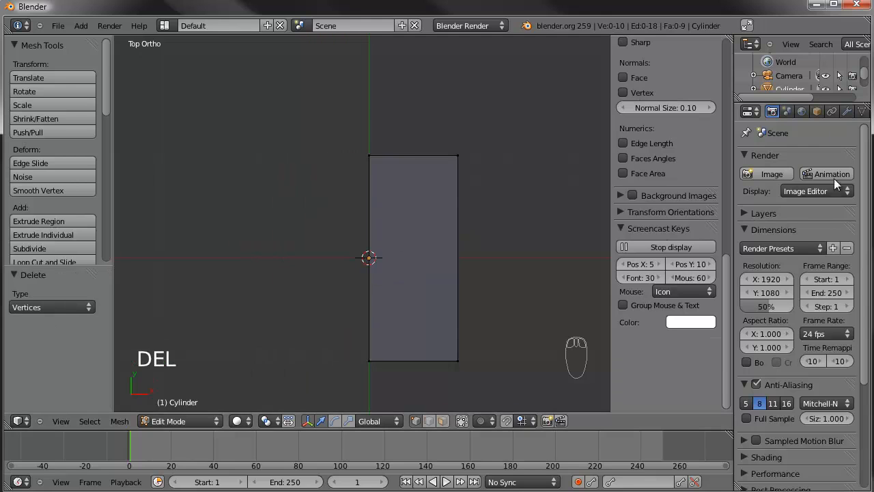
Add a Mirror modifier on the X axis to the half cylinder and enable its Clipping option
{"action": "left_click", "coordinate": [846, 111]}
{"action": "left_click", "coordinate": [782, 176]}
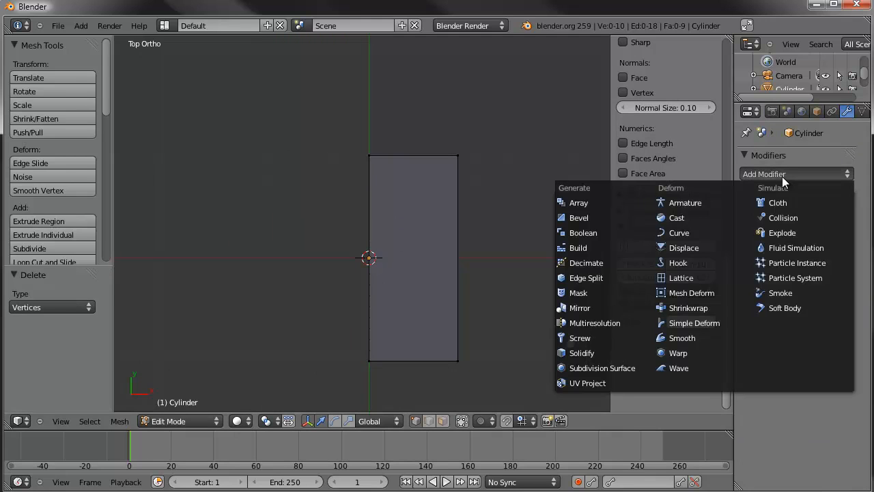
{"action": "left_click", "coordinate": [606, 307]}
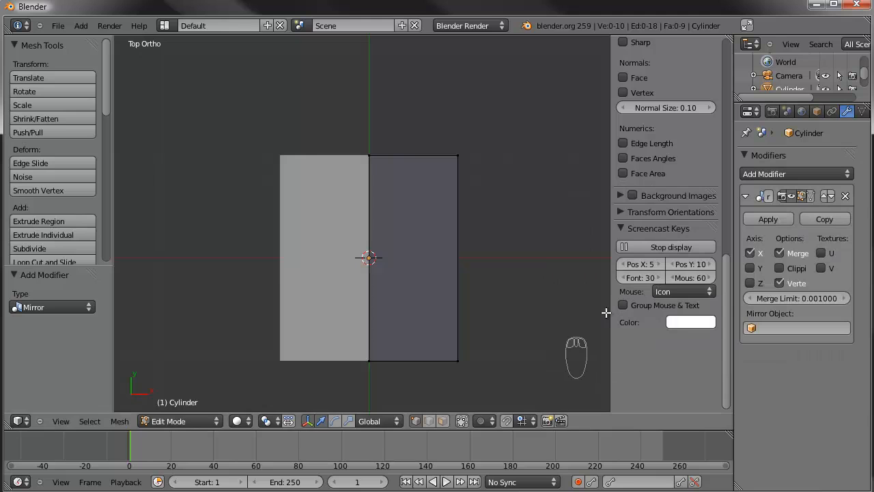
{"action": "left_click", "coordinate": [779, 269]}
Cut two evenly spaced edge loops across the length of the half cylinder
{"action": "key", "text": "ctrl+r"}
{"action": "scroll", "coordinate": [448, 269], "scroll_direction": "up", "scroll_amount": 1}
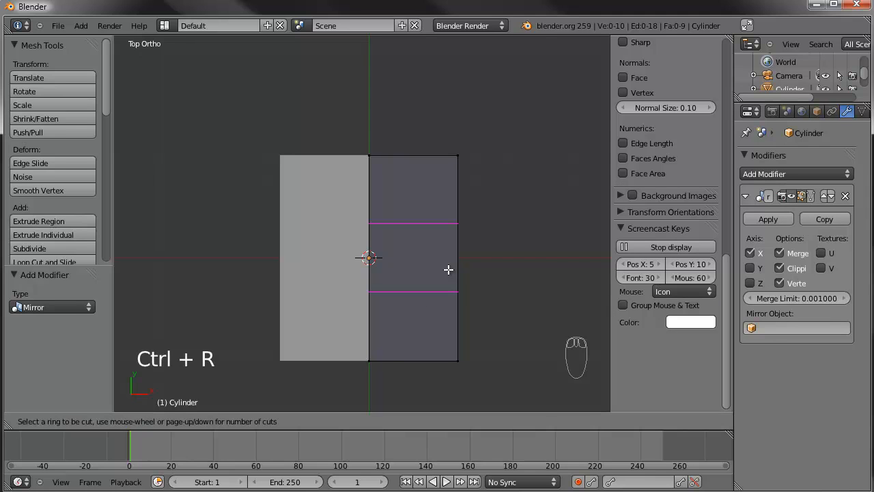
{"action": "left_click", "coordinate": [449, 270]}
Select the outer-side vertices of the two new loops and move them about 0.26 outward along X
{"action": "key", "text": "a"}
{"action": "key", "text": "b"}
{"action": "key", "text": "c"}
{"action": "left_click_drag", "start_coordinate": [465, 226], "coordinate": [466, 297]}
{"action": "right_click", "coordinate": [467, 296]}
{"action": "key", "text": "g"}
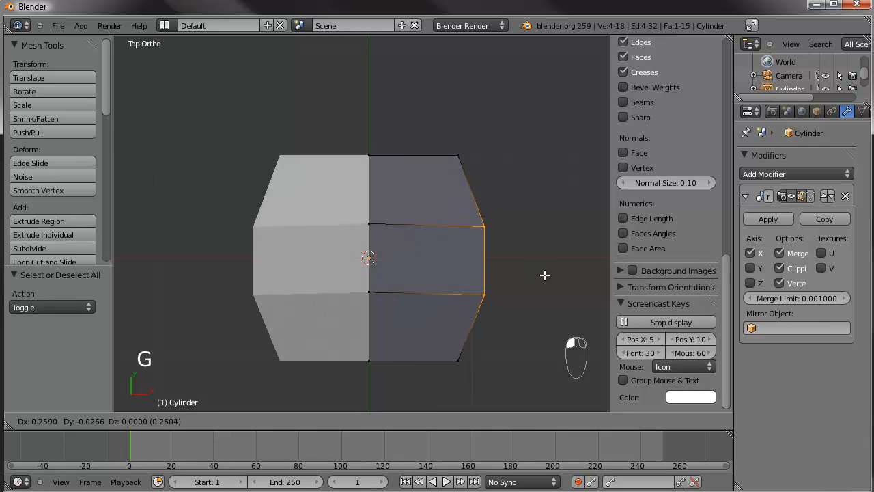
{"action": "left_click", "coordinate": [544, 273]}
Select the centre vertex of the positive Y end cap and move it 0.446 along Y
{"action": "key", "text": "a"}
{"action": "key", "text": "b"}
{"action": "left_click_drag", "start_coordinate": [392, 144], "coordinate": [355, 167]}
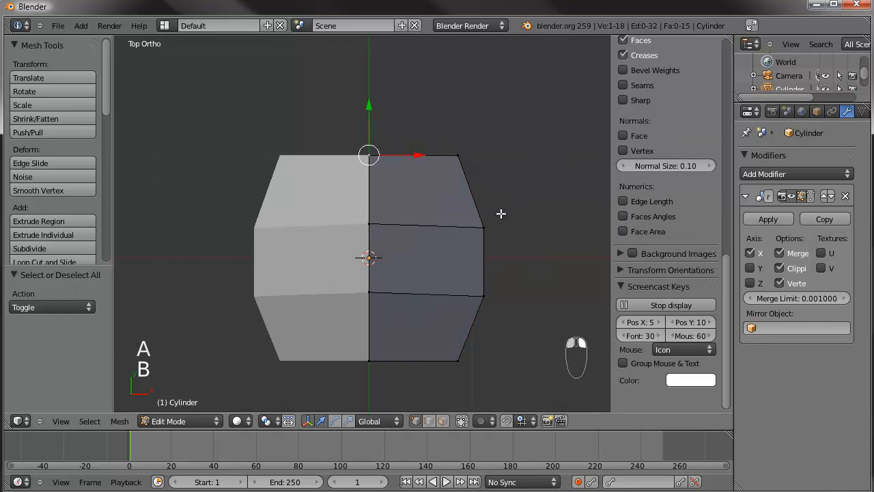
{"action": "middle_click_drag", "start_coordinate": [504, 228], "coordinate": [395, 301]}
{"action": "right_click", "coordinate": [416, 172]}
{"action": "left_click_drag", "start_coordinate": [423, 147], "coordinate": [431, 103]}
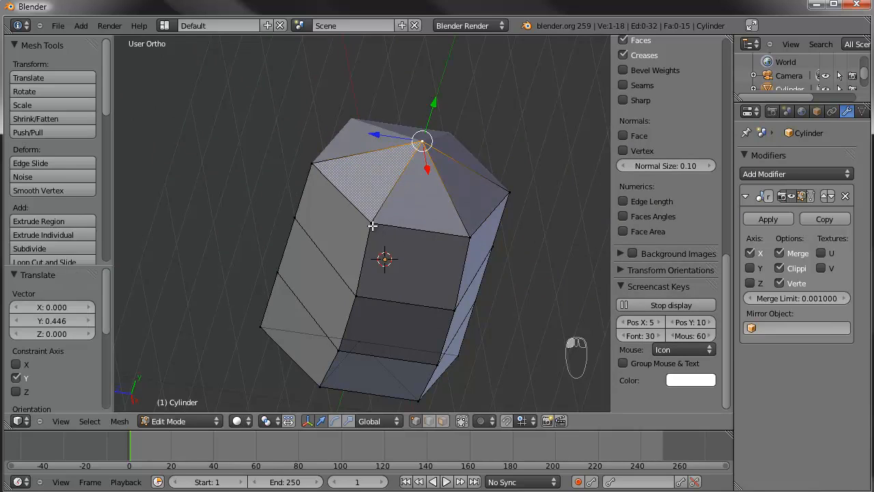
{"action": "key", "text": "KP_3"}
{"action": "right_click", "coordinate": [339, 176], "text": "alt"}
{"action": "key", "text": "s"}
{"action": "right_click", "coordinate": [361, 163]}
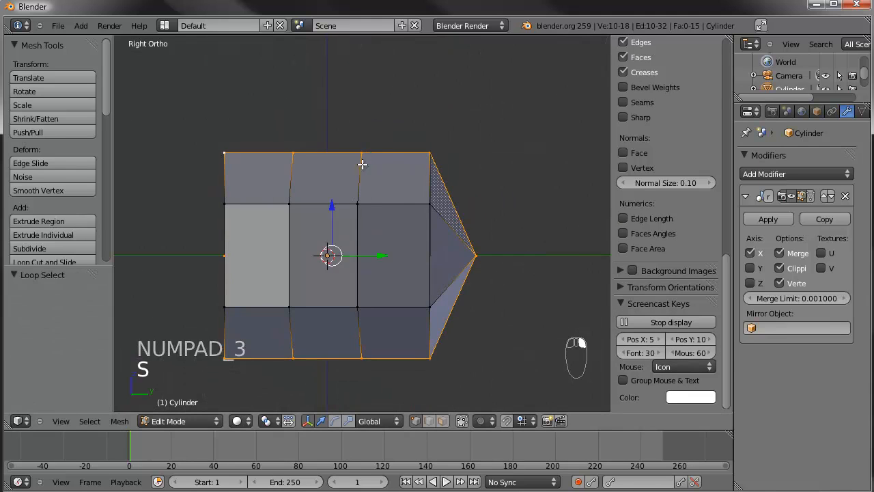
In the right side view, select the vertex ring at the negative Y end and scale it to about 0.74
{"action": "key", "text": "a"}
{"action": "key", "text": "c"}
{"action": "left_click_drag", "start_coordinate": [230, 141], "coordinate": [224, 355]}
{"action": "right_click", "coordinate": [242, 384]}
{"action": "key", "text": "c"}
{"action": "right_click", "coordinate": [226, 356]}
{"action": "key", "text": "s"}
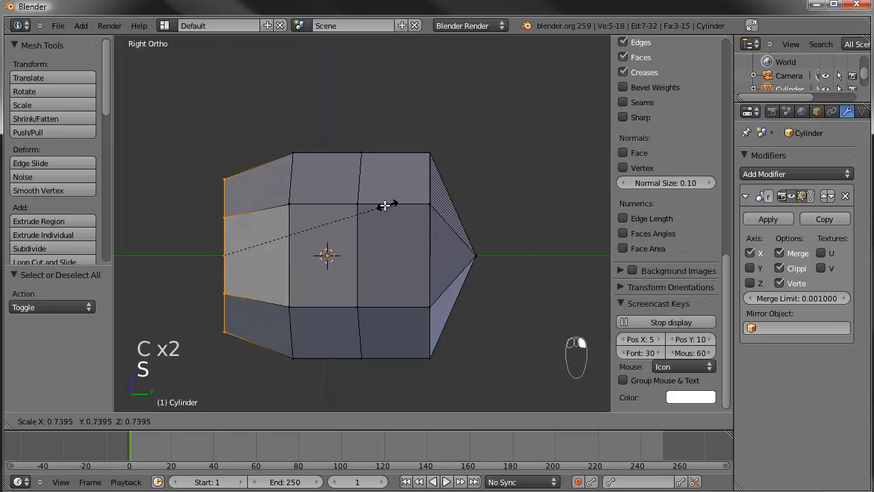
{"action": "left_click", "coordinate": [382, 205]}
{"action": "key", "text": "a"}
{"action": "key", "text": "c"}
{"action": "left_click_drag", "start_coordinate": [299, 147], "coordinate": [291, 360]}
{"action": "right_click", "coordinate": [449, 226]}
Select the whole mesh and smooth its vertices with 3 iterations
{"action": "key", "text": "a"}
{"action": "key", "text": "a"}
{"action": "middle_click_drag", "start_coordinate": [370, 244], "coordinate": [375, 271]}
{"action": "key", "text": "w"}
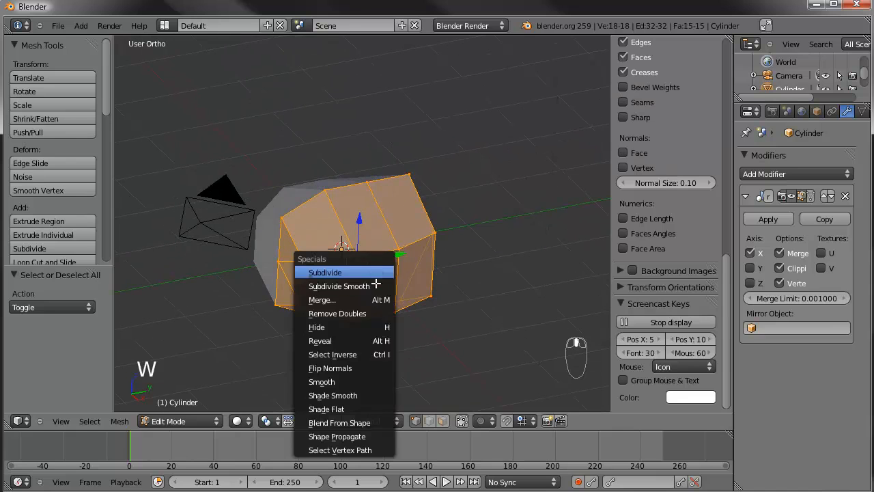
{"action": "left_click", "coordinate": [348, 380]}
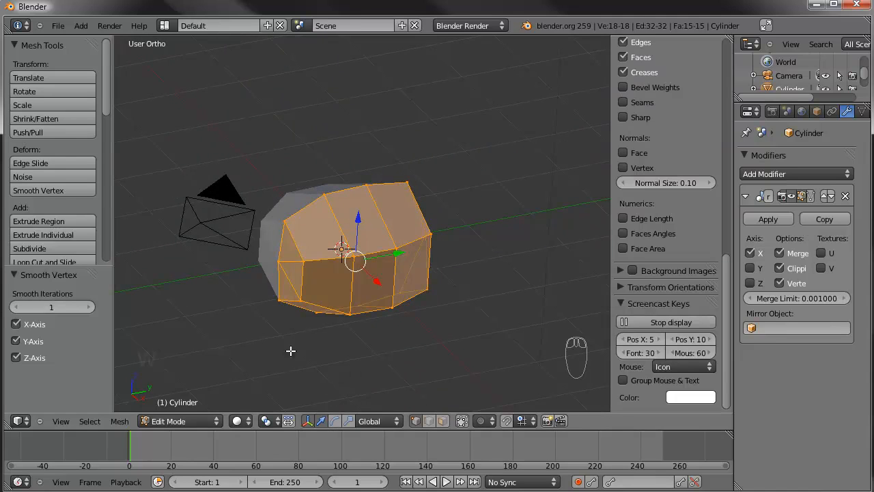
{"action": "left_click", "coordinate": [88, 306]}
{"action": "left_click", "coordinate": [89, 307]}
{"action": "middle_click_drag", "start_coordinate": [400, 244], "coordinate": [385, 273]}
In face select mode, extrude the three negative Y end faces about 0.14 outward and scale them to about 0.8
{"action": "key", "text": "KP_7"}
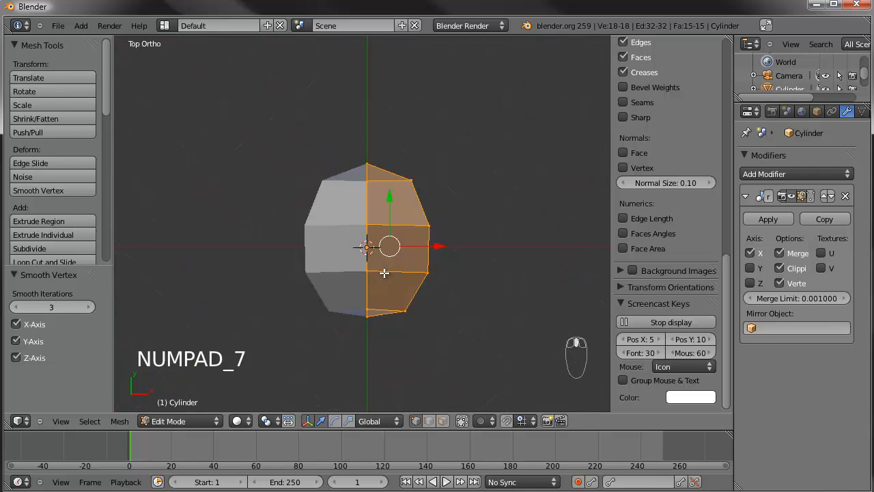
{"action": "left_click", "coordinate": [443, 422]}
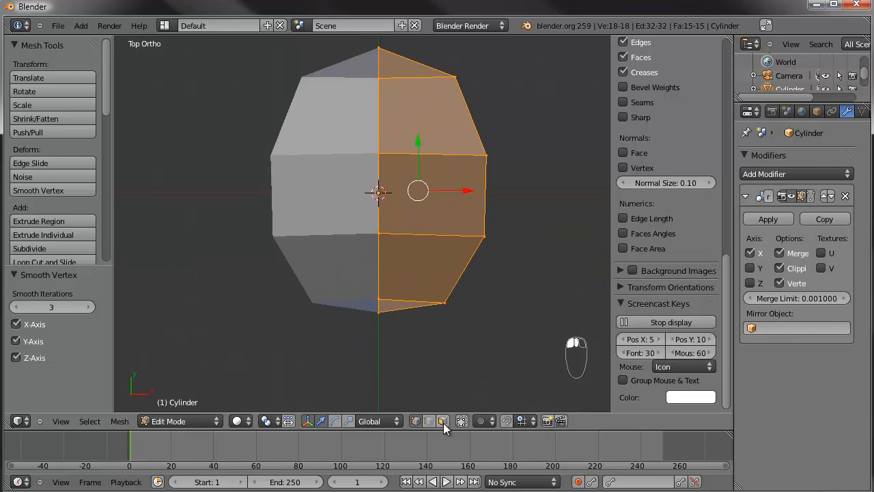
{"action": "middle_click_drag", "start_coordinate": [462, 325], "coordinate": [443, 263], "text": "shift"}
{"action": "key", "text": "a"}
{"action": "key", "text": "c"}
{"action": "left_click", "coordinate": [404, 245]}
{"action": "left_click_drag", "start_coordinate": [403, 243], "coordinate": [385, 237]}
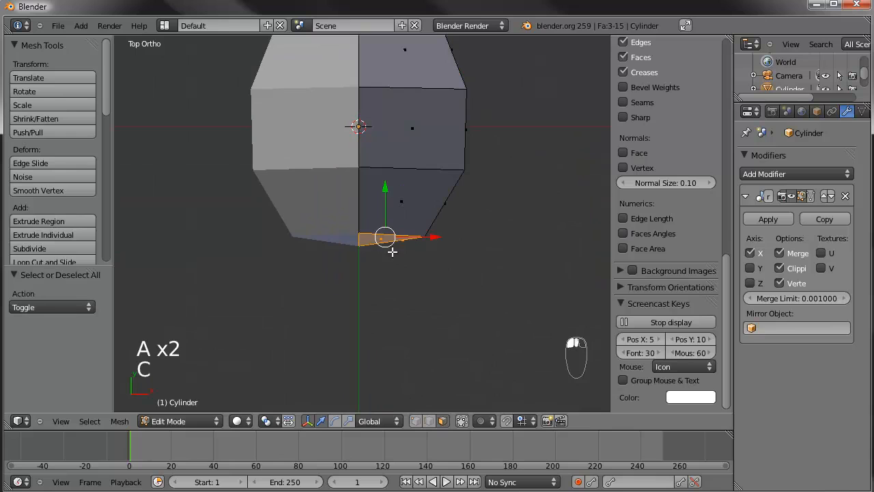
{"action": "key", "text": "e"}
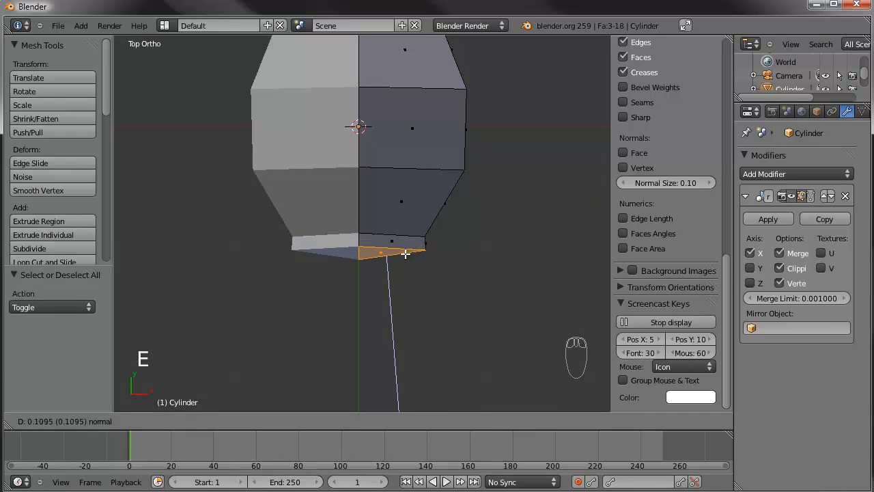
{"action": "left_click", "coordinate": [406, 257]}
{"action": "key", "text": "s"}
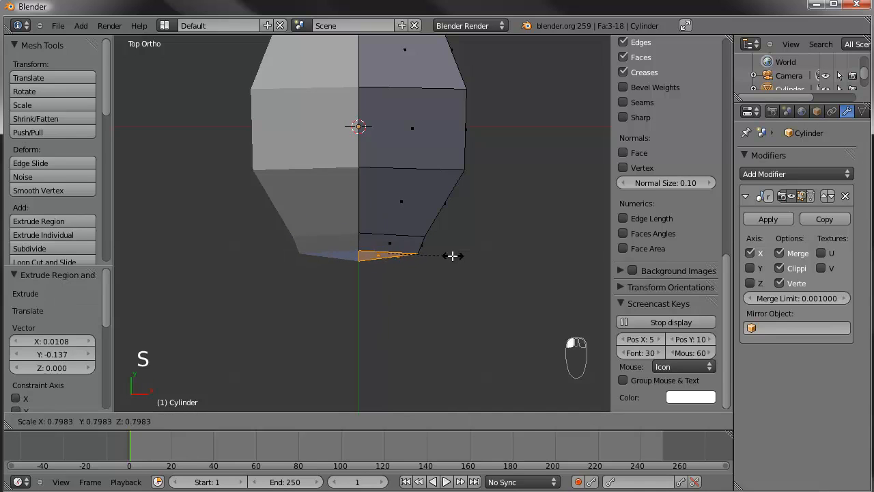
{"action": "left_click", "coordinate": [453, 253]}
Extrude the end faces again by about 0.155 along negative Y and scale them up to 1.251
{"action": "key", "text": "e"}
{"action": "left_click", "coordinate": [432, 287]}
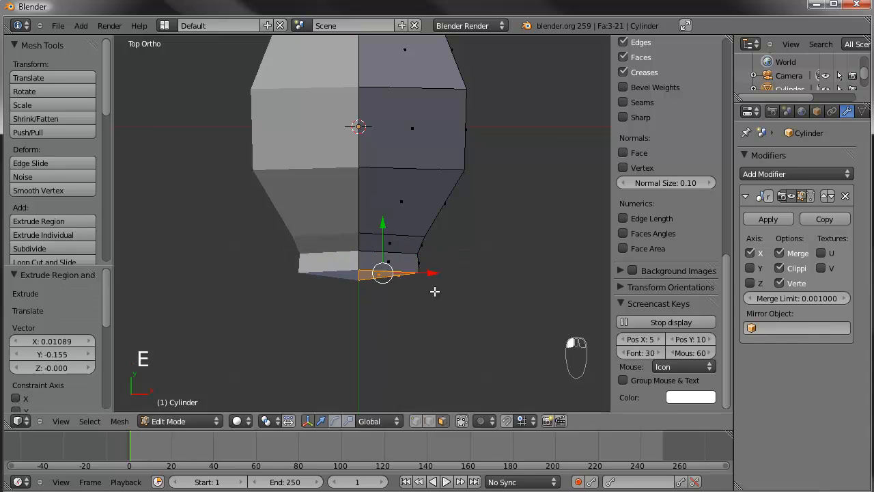
{"action": "key", "text": "s"}
{"action": "left_click", "coordinate": [447, 296]}
Extrude the front section's end faces by about 0.38 along negative Y and scale them to 1.112
{"action": "middle_click_drag", "start_coordinate": [441, 296], "coordinate": [428, 261], "text": "shift"}
{"action": "key", "text": "e"}
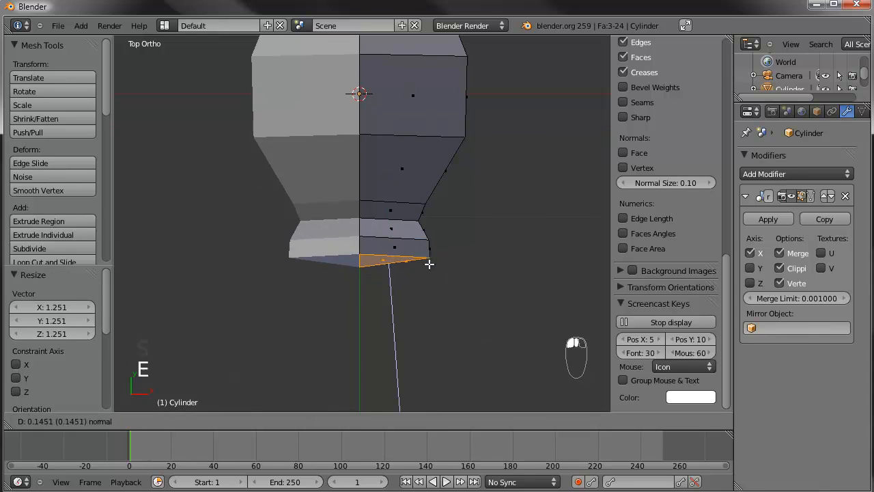
{"action": "left_click", "coordinate": [431, 286]}
{"action": "middle_click_drag", "start_coordinate": [465, 287], "coordinate": [469, 253], "text": "shift"}
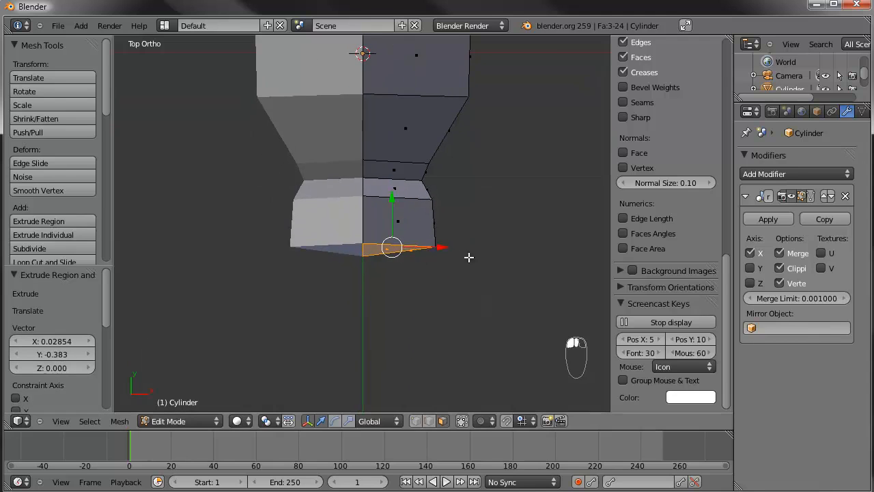
{"action": "key", "text": "s"}
{"action": "left_click", "coordinate": [476, 257]}
Extrude the end faces once more along negative Y and scale them down to 0.625 to taper the front section
{"action": "middle_click_drag", "start_coordinate": [403, 298], "coordinate": [425, 259], "text": "shift"}
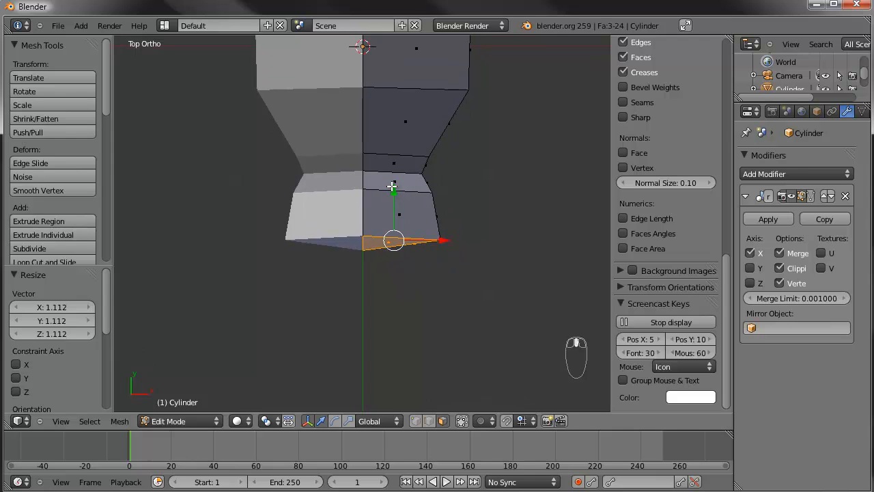
{"action": "scroll", "coordinate": [400, 263], "scroll_direction": "down", "scroll_amount": 2}
{"action": "middle_click_drag", "start_coordinate": [391, 191], "coordinate": [381, 292]}
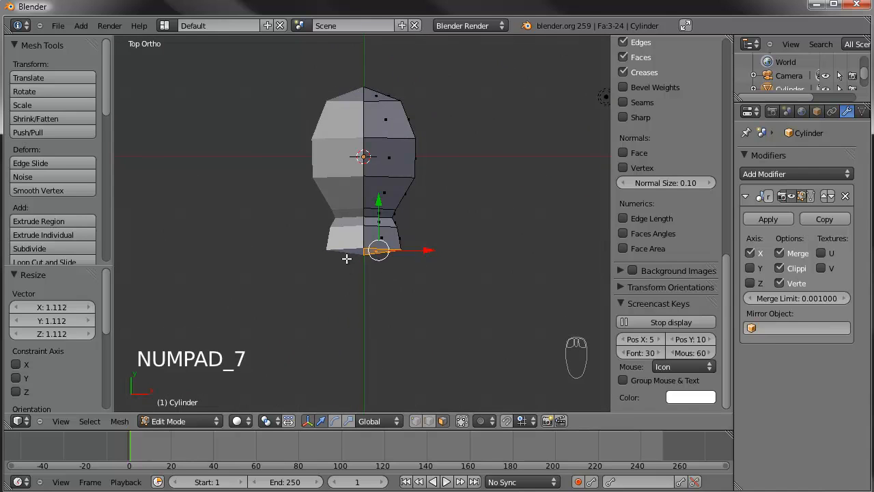
{"action": "scroll", "coordinate": [346, 258], "scroll_direction": "up", "scroll_amount": 3}
{"action": "key", "text": "e"}
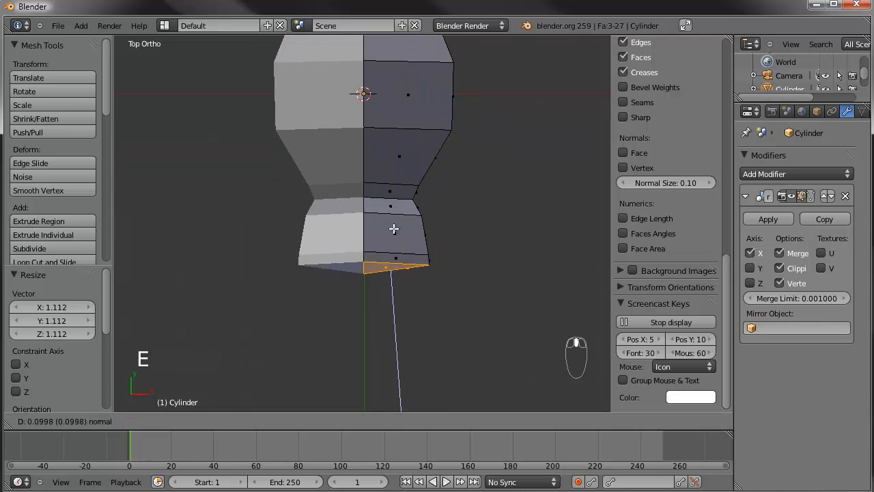
{"action": "left_click", "coordinate": [437, 280]}
{"action": "key", "text": "s"}
{"action": "left_click", "coordinate": [306, 318]}
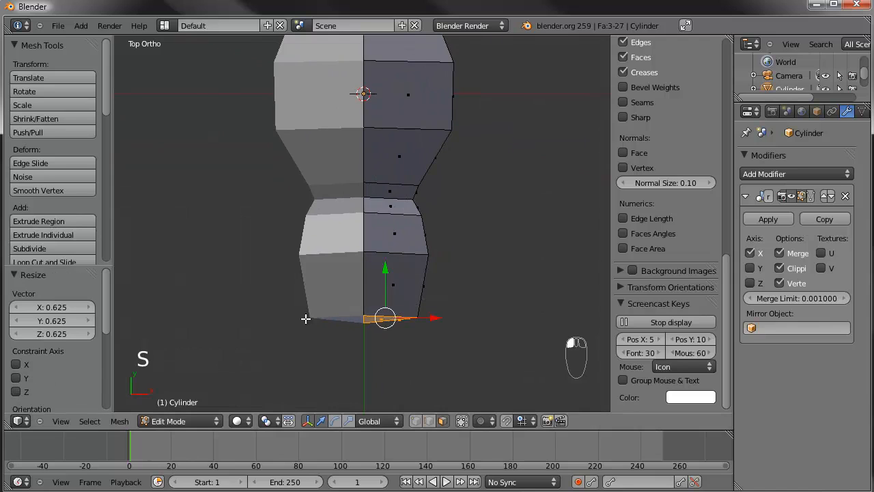
In the right side view, move the tapered end faces slightly inward and down, and scale them to 0.830 along Z
{"action": "middle_click_drag", "start_coordinate": [305, 318], "coordinate": [243, 231]}
{"action": "middle_click_drag", "start_coordinate": [360, 308], "coordinate": [495, 255]}
{"action": "middle_click_drag", "start_coordinate": [424, 312], "coordinate": [435, 332]}
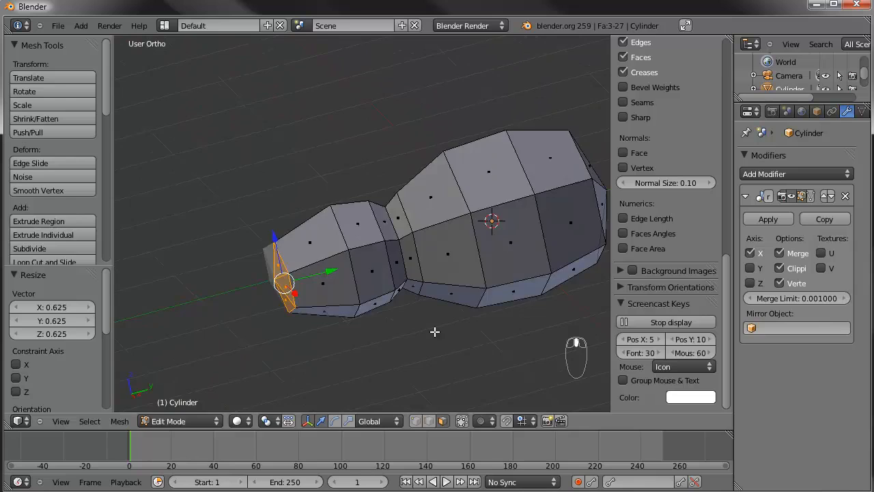
{"action": "key", "text": "KP_3"}
{"action": "key", "text": "g"}
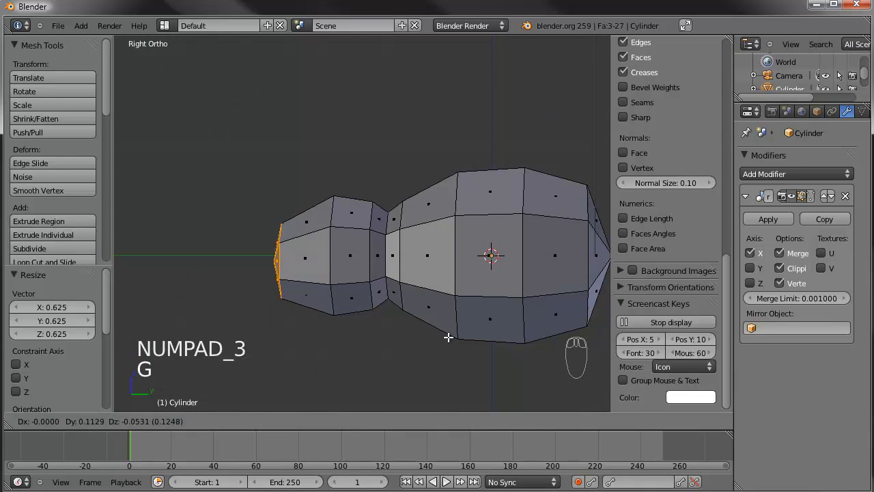
{"action": "left_click", "coordinate": [447, 337]}
{"action": "key", "text": "s"}
{"action": "key", "text": "z"}
{"action": "left_click", "coordinate": [342, 202]}
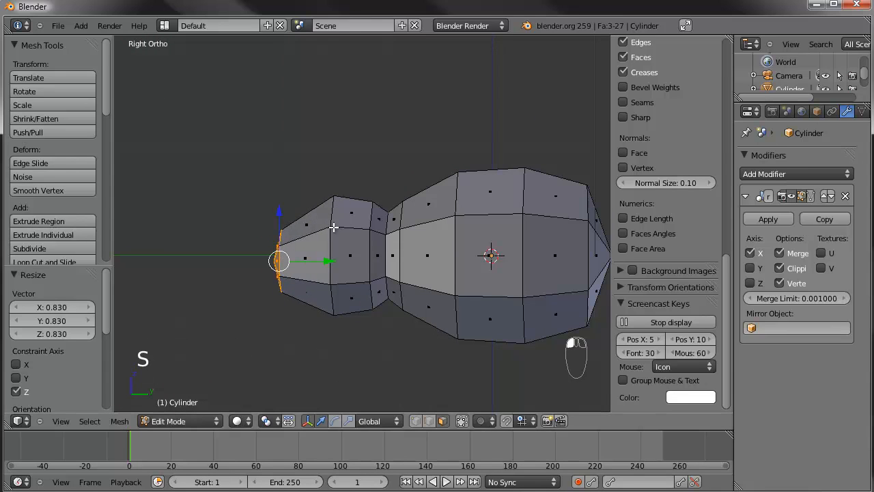
Scale the edge loop around the widest part of the front section to 0.813 and shift it forward along negative Y
{"action": "key", "text": "a"}
{"action": "left_click", "coordinate": [329, 254], "text": "alt"}
{"action": "key", "text": "s"}
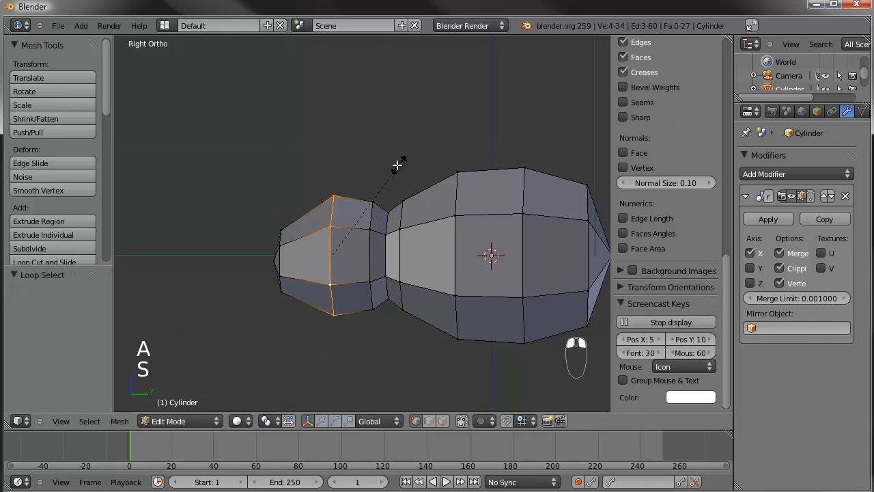
{"action": "left_click", "coordinate": [384, 179]}
{"action": "key", "text": "g"}
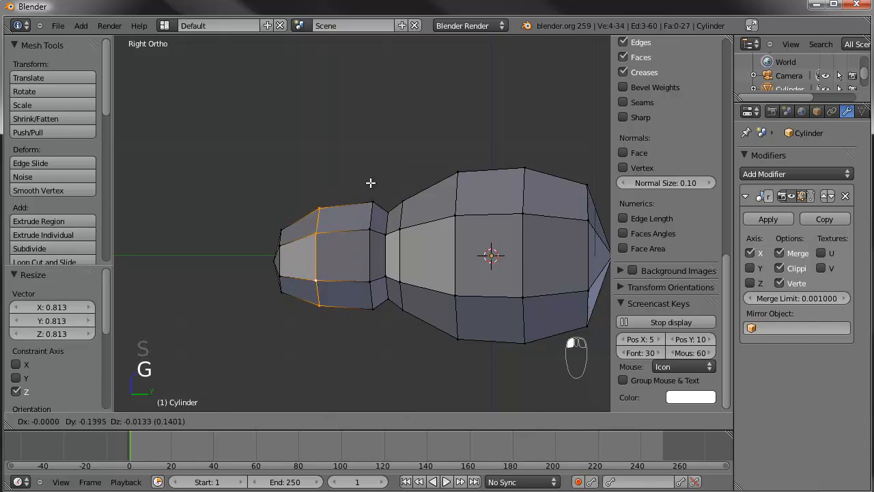
{"action": "left_click", "coordinate": [369, 183]}
{"action": "middle_click_drag", "start_coordinate": [335, 184], "coordinate": [358, 234]}
{"action": "left_click_drag", "start_coordinate": [403, 249], "coordinate": [354, 293]}
Delete the centre vertex of the front section's end cap
{"action": "right_click", "coordinate": [339, 311]}
{"action": "middle_click_drag", "start_coordinate": [345, 292], "coordinate": [345, 205]}
{"action": "scroll", "coordinate": [371, 262], "scroll_direction": "up", "scroll_amount": 2}
{"action": "middle_click_drag", "start_coordinate": [362, 268], "coordinate": [387, 224], "text": "shift"}
{"action": "scroll", "coordinate": [387, 224], "scroll_direction": "up", "scroll_amount": 1}
{"action": "key", "text": "Delete"}
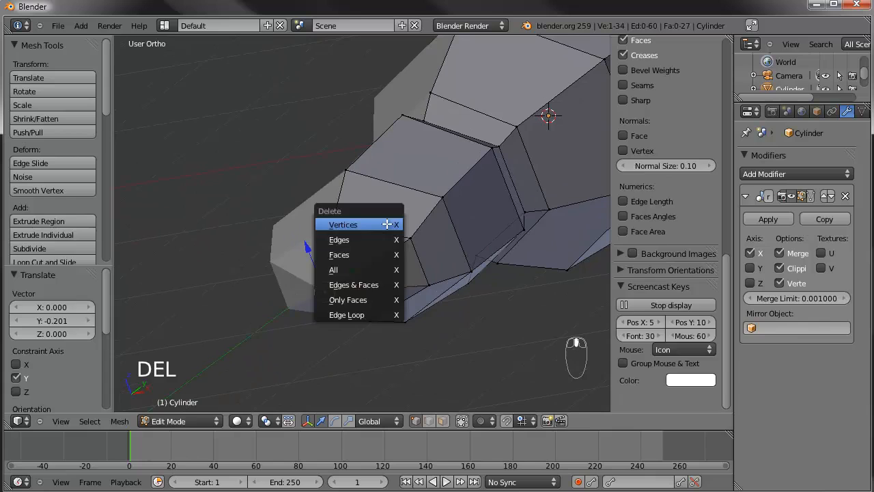
{"action": "left_click", "coordinate": [388, 224]}
In edge selection mode, fill the open front end with one face between its upper and lower edges
{"action": "left_click", "coordinate": [428, 421]}
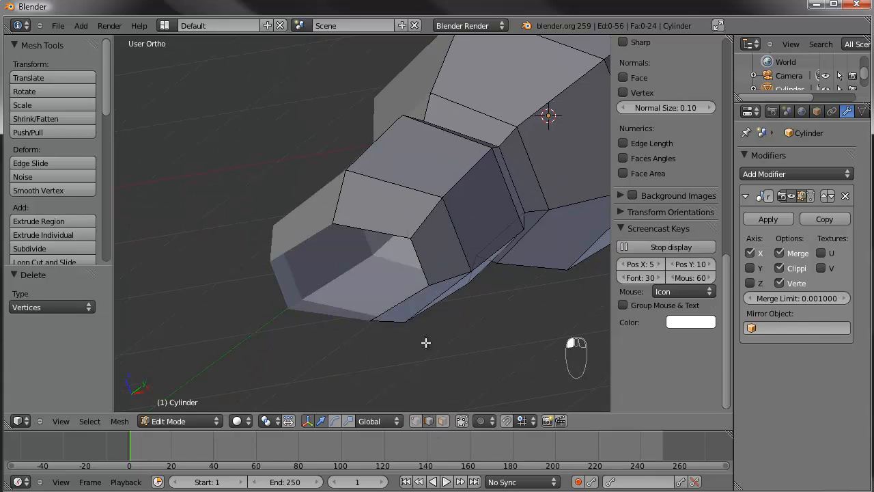
{"action": "right_click", "coordinate": [406, 298]}
{"action": "right_click", "coordinate": [395, 245], "text": "shift"}
{"action": "key", "text": "f"}
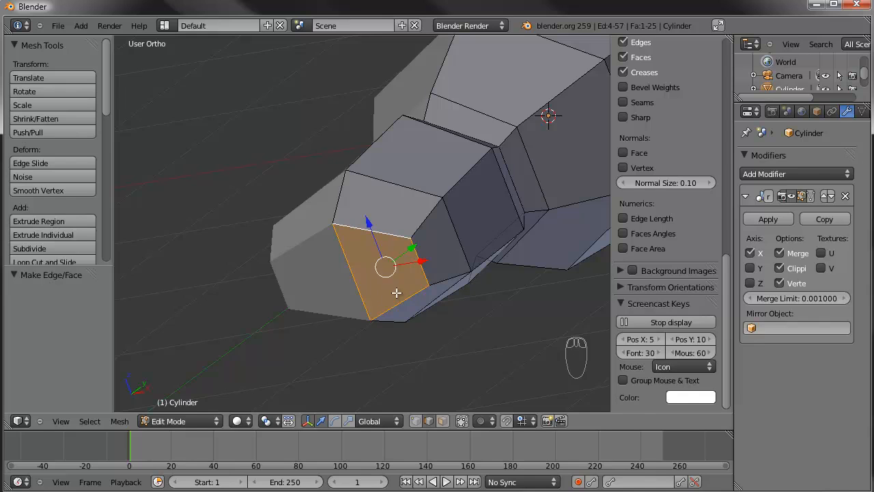
In the top view, rotate the new front face, move it forward and scale it down
{"action": "middle_click_drag", "start_coordinate": [295, 267], "coordinate": [404, 331]}
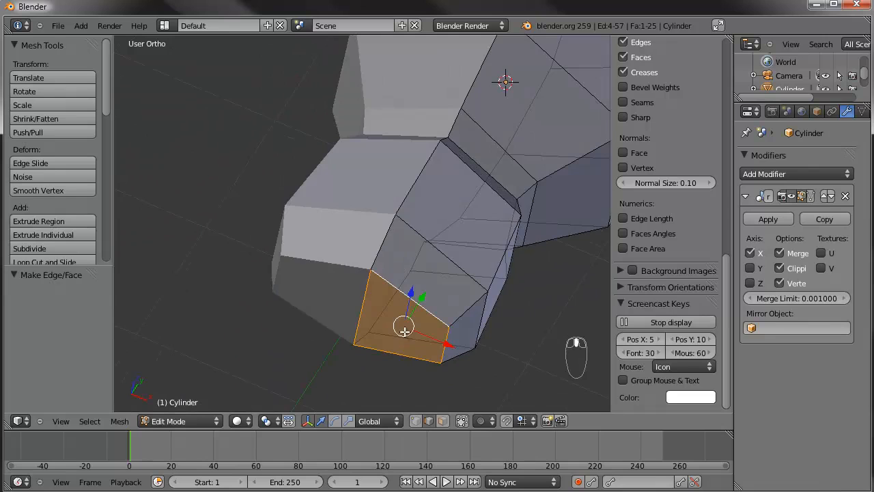
{"action": "scroll", "coordinate": [399, 314], "scroll_direction": "up", "scroll_amount": 4}
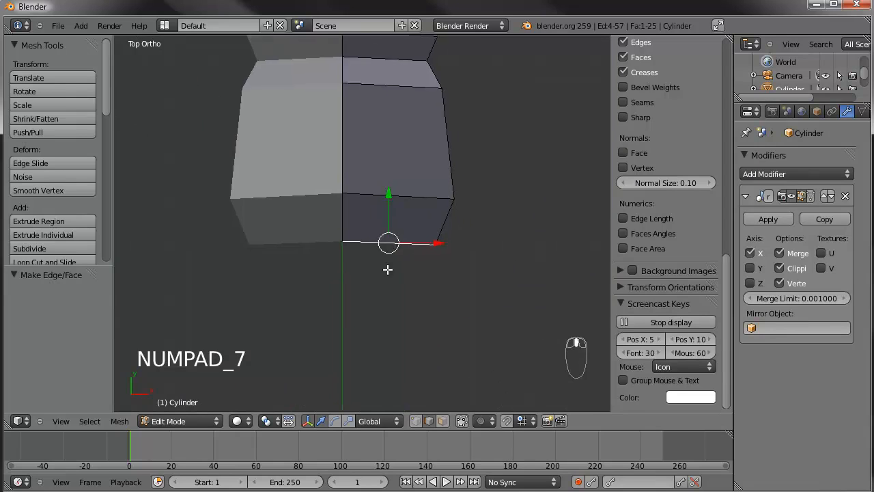
{"action": "key", "text": "r"}
{"action": "left_click", "coordinate": [477, 245]}
{"action": "key", "text": "g"}
{"action": "left_click", "coordinate": [511, 262]}
{"action": "key", "text": "s"}
{"action": "left_click", "coordinate": [457, 282]}
Refine the front face with another small move and rotation, and scale it to 0.842
{"action": "key", "text": "g"}
{"action": "left_click", "coordinate": [471, 270]}
{"action": "key", "text": "r"}
{"action": "left_click", "coordinate": [498, 263]}
{"action": "key", "text": "s"}
{"action": "left_click", "coordinate": [476, 271]}
Scale the front face along X and move it about 0.069 along negative X toward the centre line
{"action": "middle_click_drag", "start_coordinate": [477, 272], "coordinate": [337, 247]}
{"action": "key", "text": "s"}
{"action": "middle_click", "coordinate": [484, 252]}
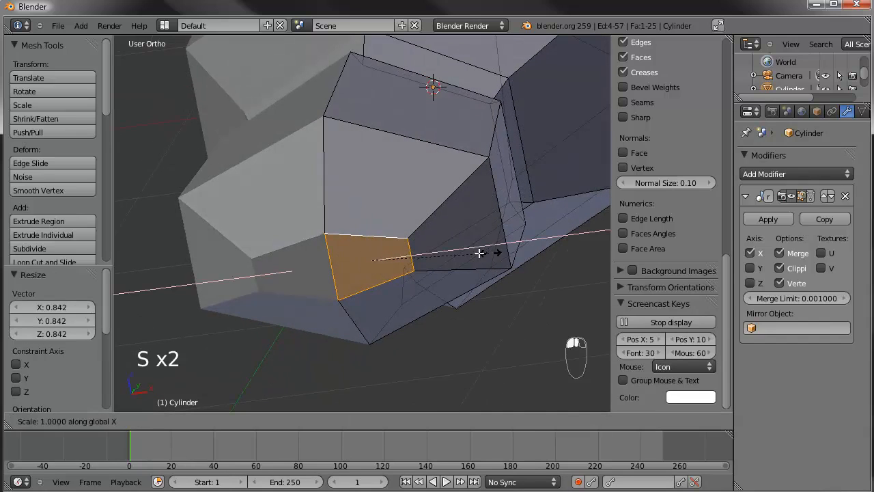
{"action": "left_click", "coordinate": [447, 255]}
{"action": "left_click_drag", "start_coordinate": [414, 256], "coordinate": [398, 257]}
Switch to Firefox, examine the body shape and front appendages in the three tarantula reference photos, and return to Blender
{"action": "key", "text": "alt+Tab"}
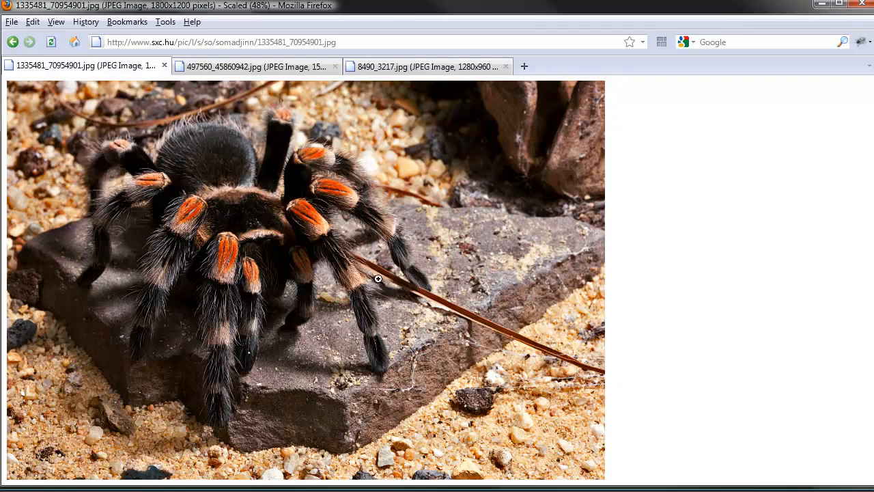
{"action": "left_click", "coordinate": [274, 66]}
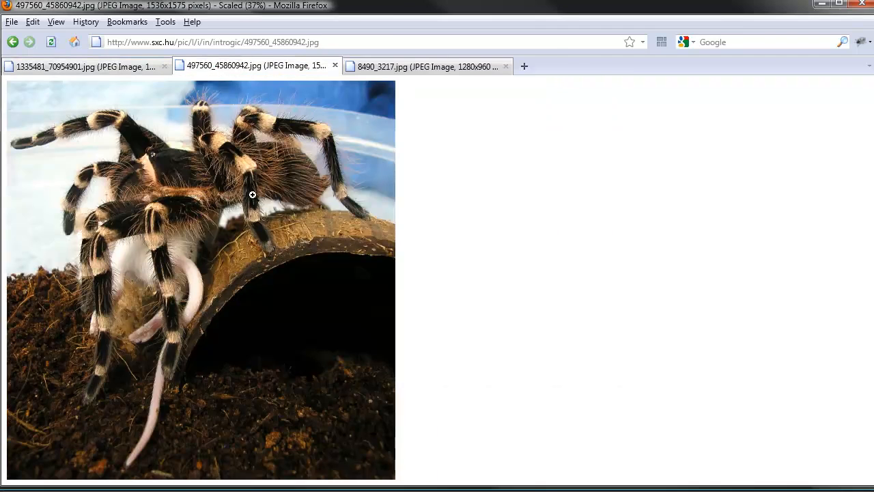
{"action": "left_click", "coordinate": [416, 67]}
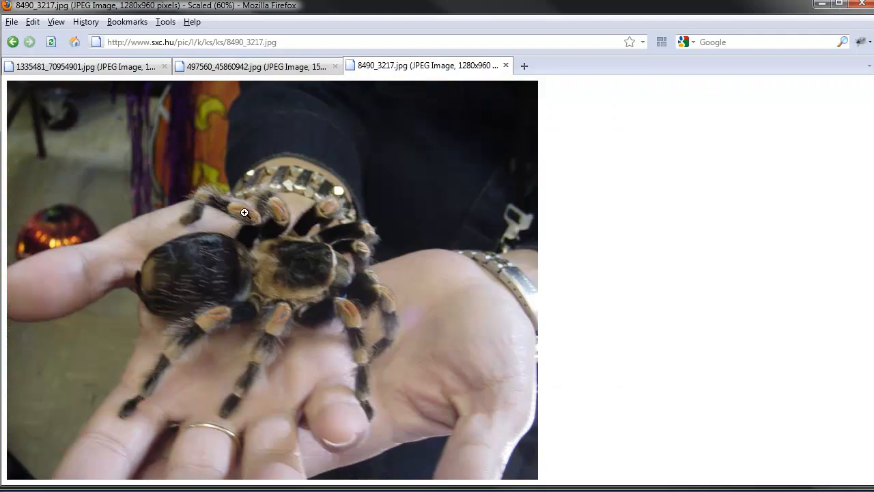
{"action": "left_click", "coordinate": [109, 67]}
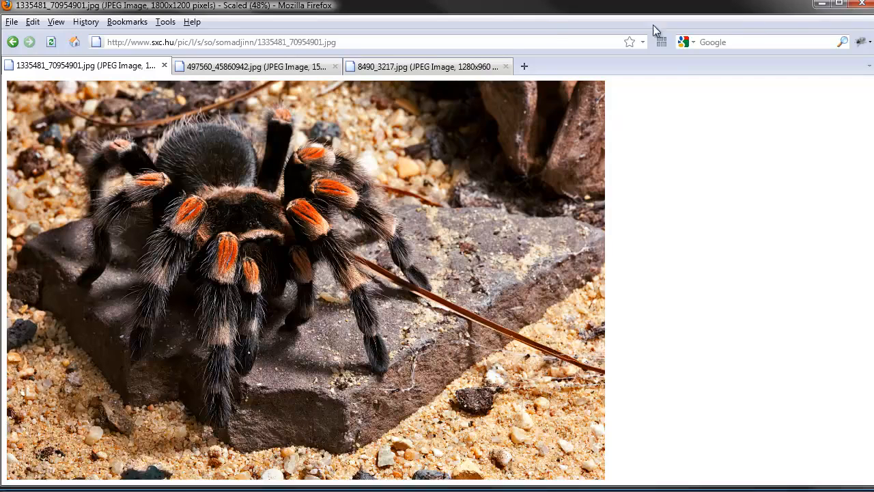
{"action": "left_click", "coordinate": [820, 5]}
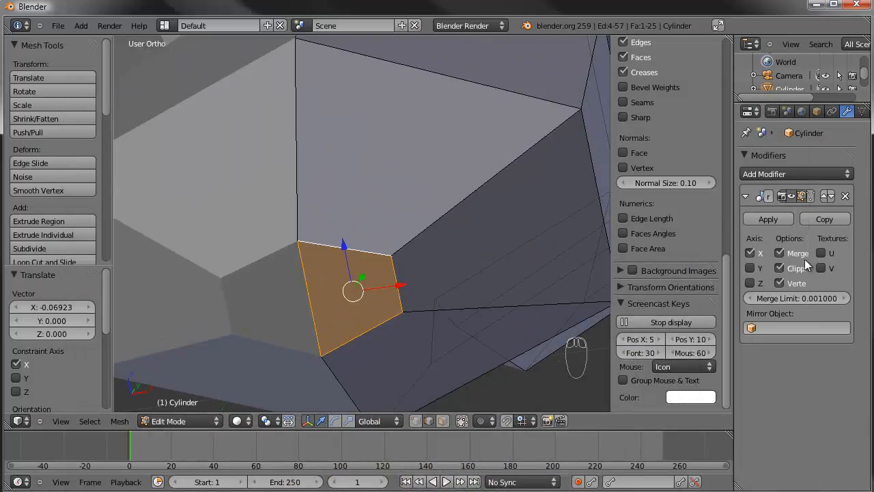
Disable clipping in the Mirror modifier and rotate the front face about 2.6° around the global Z axis
{"action": "left_click", "coordinate": [780, 268]}
{"action": "scroll", "coordinate": [382, 261], "scroll_direction": "down", "scroll_amount": 1}
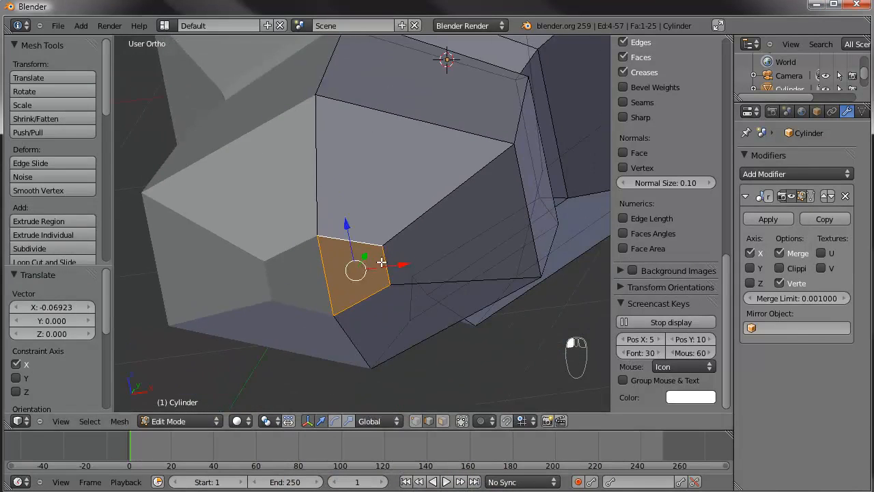
{"action": "key", "text": "z"}
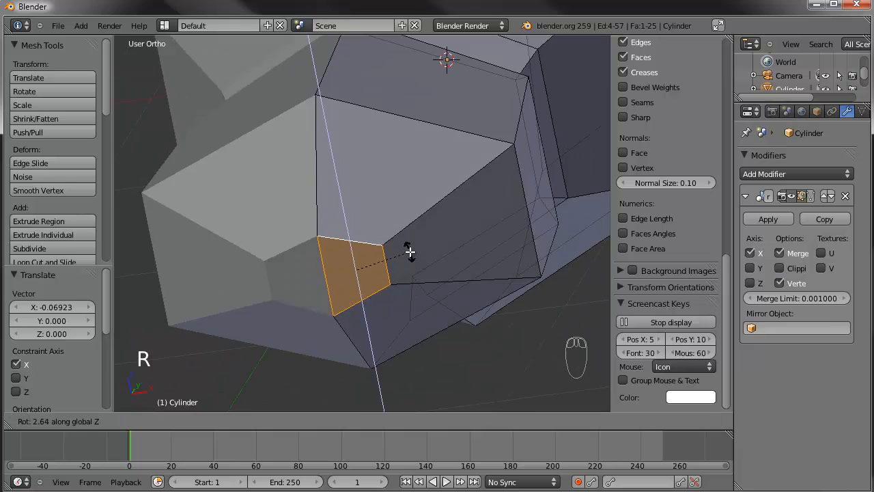
{"action": "left_click", "coordinate": [410, 252]}
In the top view, extrude the front face about 0.05 forward, scale it down and nudge it back slightly
{"action": "key", "text": "KP_7"}
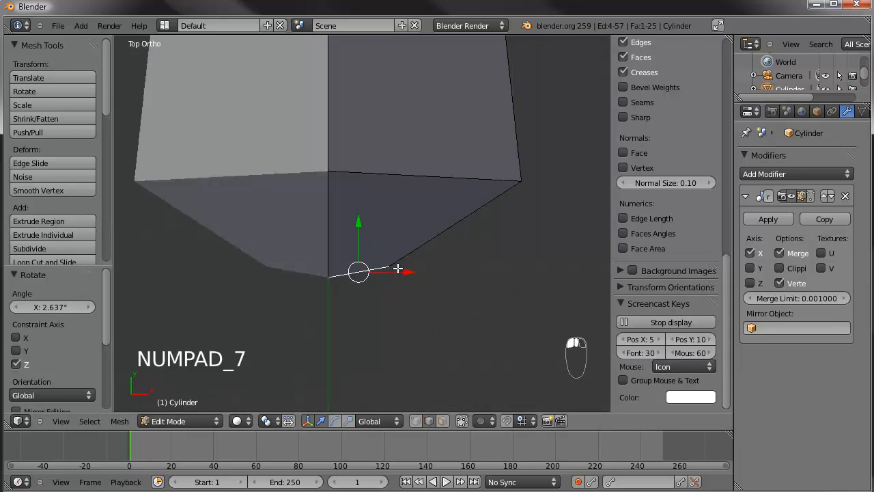
{"action": "key", "text": "e"}
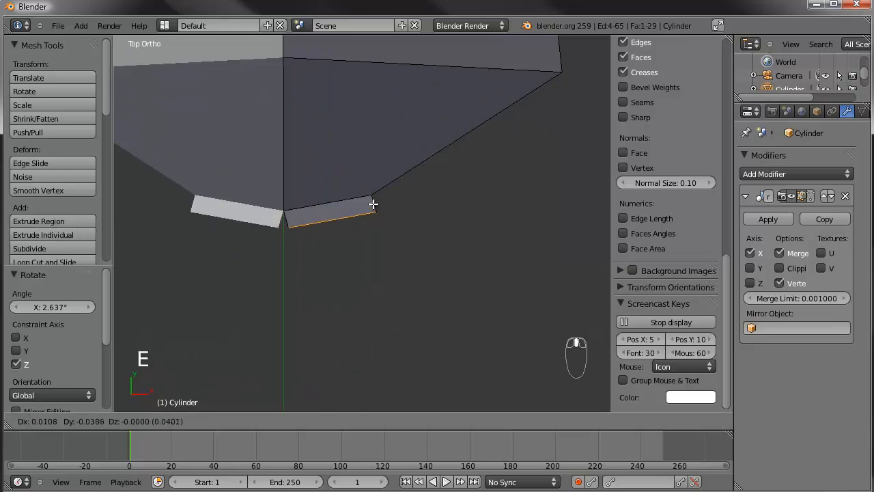
{"action": "left_click", "coordinate": [374, 208]}
{"action": "key", "text": "s"}
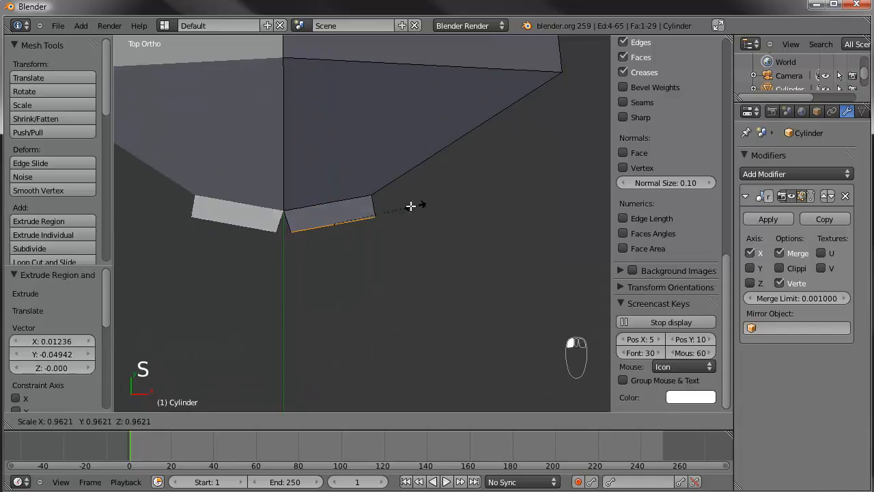
{"action": "left_click", "coordinate": [400, 204]}
{"action": "key", "text": "g"}
{"action": "left_click", "coordinate": [400, 201]}
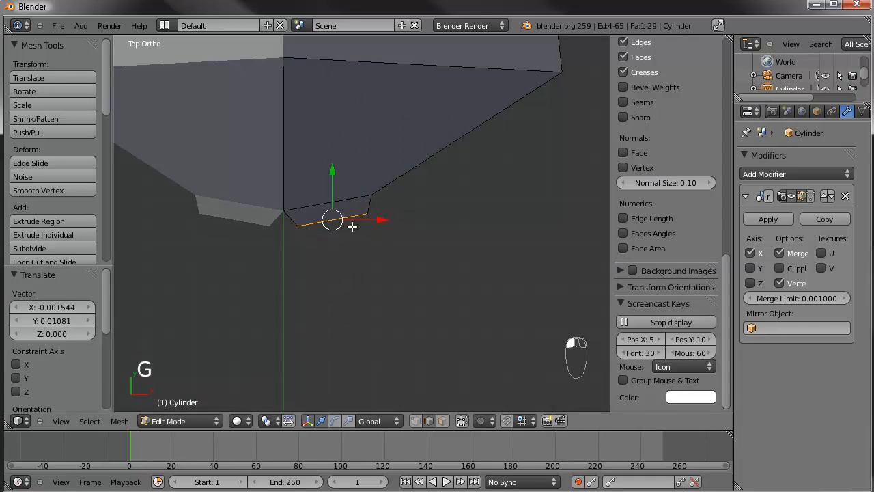
In the right side view, enable the rotate manipulator with Normal orientation and tilt the extruded end face by about 7°
{"action": "key", "text": "KP_3"}
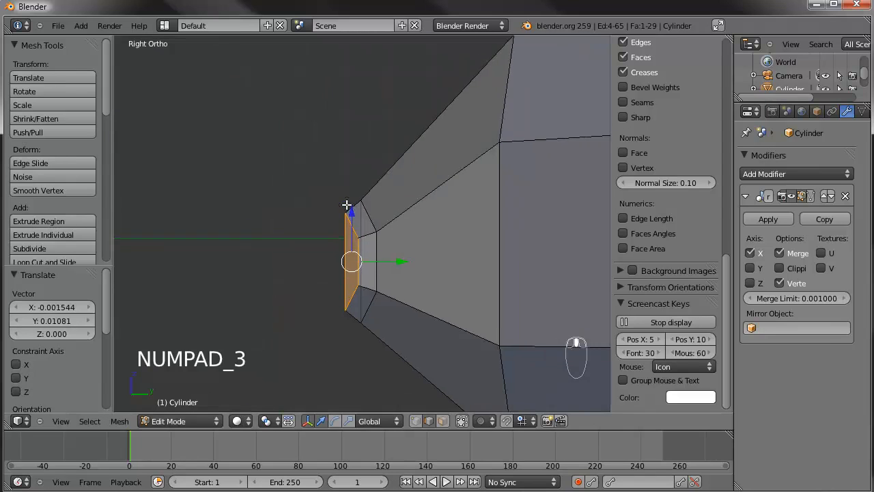
{"action": "left_click", "coordinate": [336, 421]}
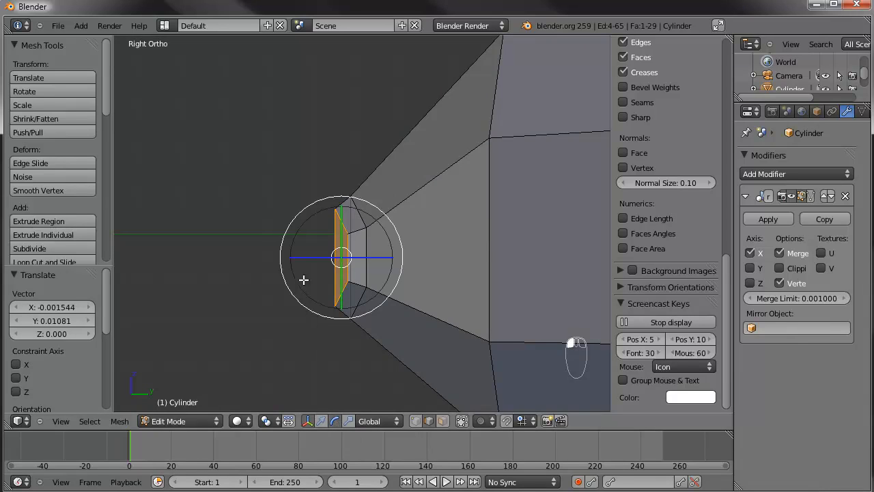
{"action": "left_click", "coordinate": [382, 417]}
{"action": "left_click", "coordinate": [381, 361]}
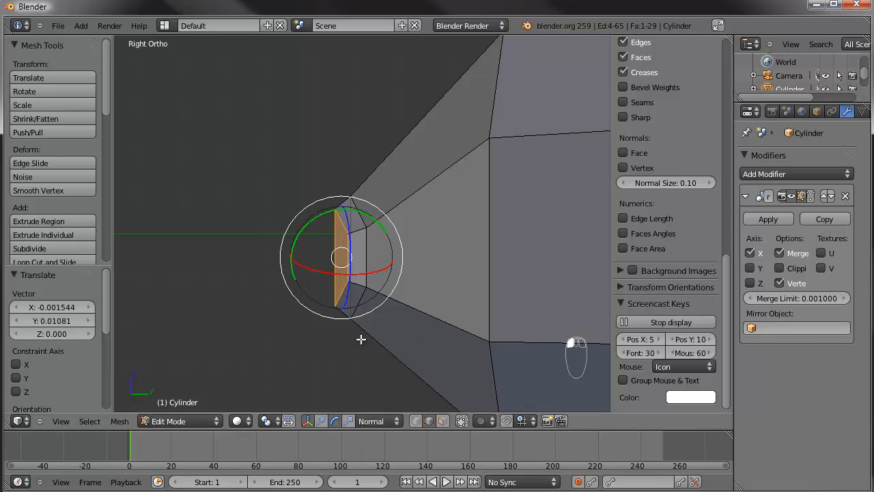
{"action": "left_click_drag", "start_coordinate": [322, 219], "coordinate": [317, 217]}
Extrude the tilted end face outward, rotate it further downward and adjust its position
{"action": "key", "text": "e"}
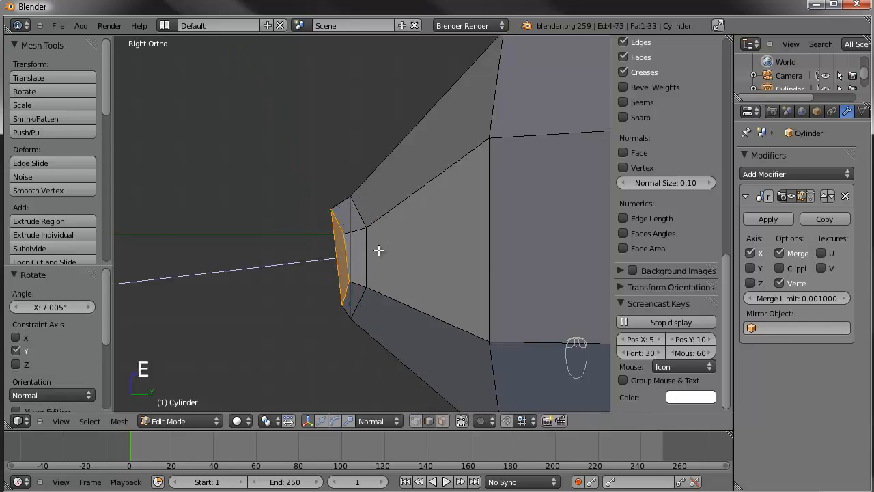
{"action": "left_click", "coordinate": [349, 254]}
{"action": "left_click_drag", "start_coordinate": [306, 216], "coordinate": [298, 221]}
{"action": "key", "text": "g"}
{"action": "left_click", "coordinate": [355, 222]}
Extrude the appendage's end face about 0.07 forward and move it another 0.062 along negative Y and 0.028 down
{"action": "key", "text": "e"}
{"action": "left_click", "coordinate": [331, 233]}
{"action": "middle_click_drag", "start_coordinate": [357, 240], "coordinate": [366, 160], "text": "shift"}
{"action": "key", "text": "g"}
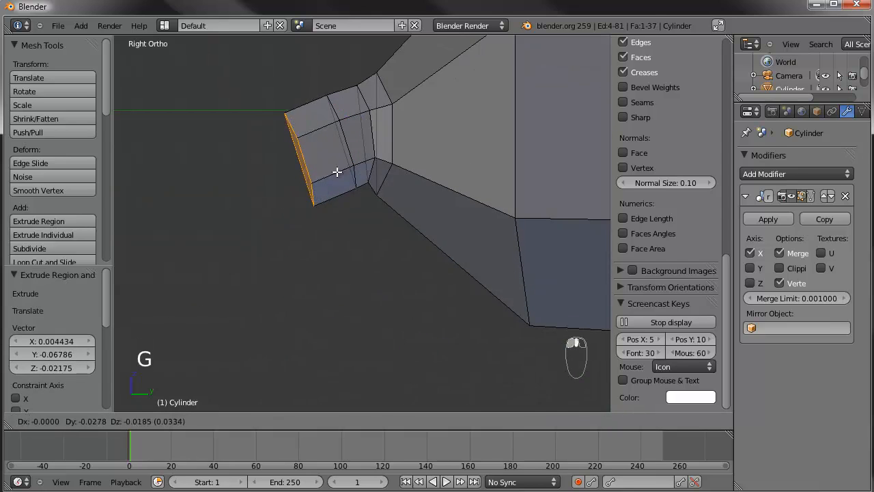
{"action": "left_click", "coordinate": [311, 170]}
Extrude the appendage's end face by about 0.042, tilt it further downward and reposition it
{"action": "key", "text": "e"}
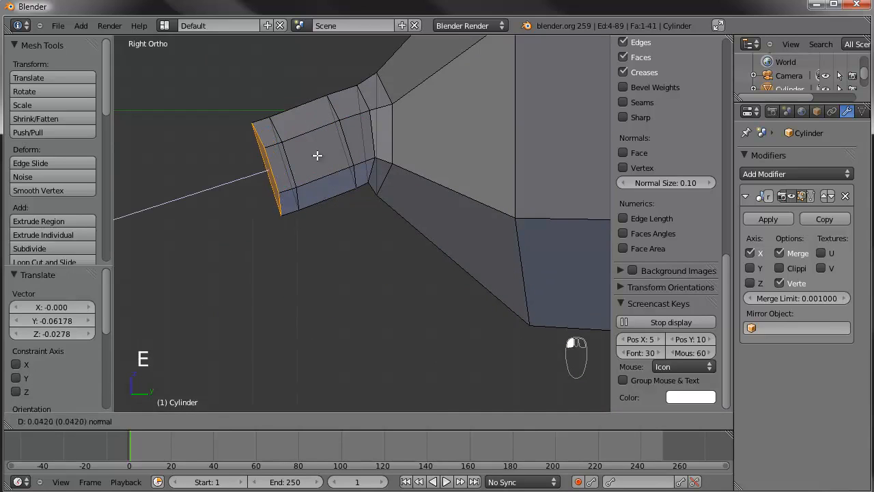
{"action": "left_click", "coordinate": [316, 155]}
{"action": "mouse_move", "coordinate": [253, 131]}
{"action": "left_mouse_down"}
{"action": "mouse_move", "coordinate": [237, 138]}
{"action": "mouse_move", "coordinate": [250, 139]}
{"action": "left_mouse_up"}
{"action": "key", "text": "g"}
{"action": "left_click", "coordinate": [238, 138]}
Extrude the end face again to form a downward bend and move it about 0.015 back along Y
{"action": "key", "text": "e"}
{"action": "left_click", "coordinate": [226, 177]}
{"action": "key", "text": "g"}
{"action": "left_click", "coordinate": [253, 143]}
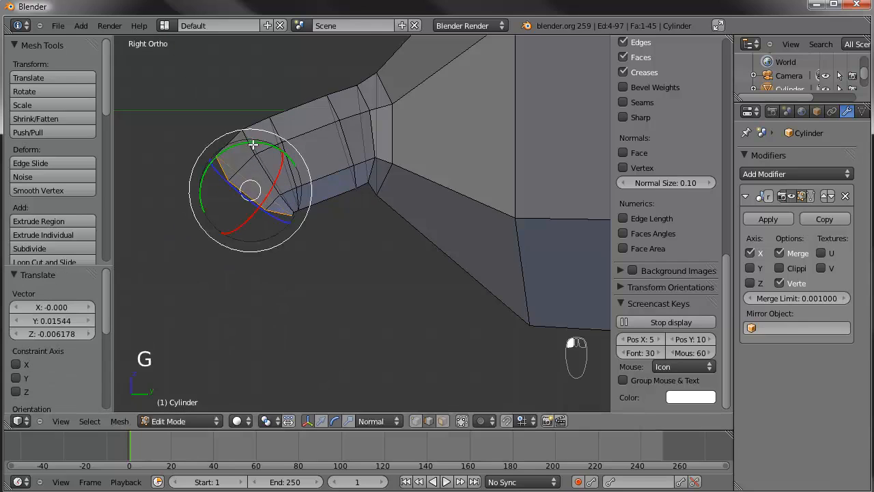
Extrude the bent end face straight down into a long segment, then rotate and move its end into line
{"action": "key", "text": "e"}
{"action": "left_click", "coordinate": [242, 224]}
{"action": "key", "text": "g"}
{"action": "left_click", "coordinate": [250, 227]}
{"action": "key", "text": "r"}
{"action": "left_click", "coordinate": [302, 190]}
{"action": "key", "text": "g"}
{"action": "left_click", "coordinate": [328, 197]}
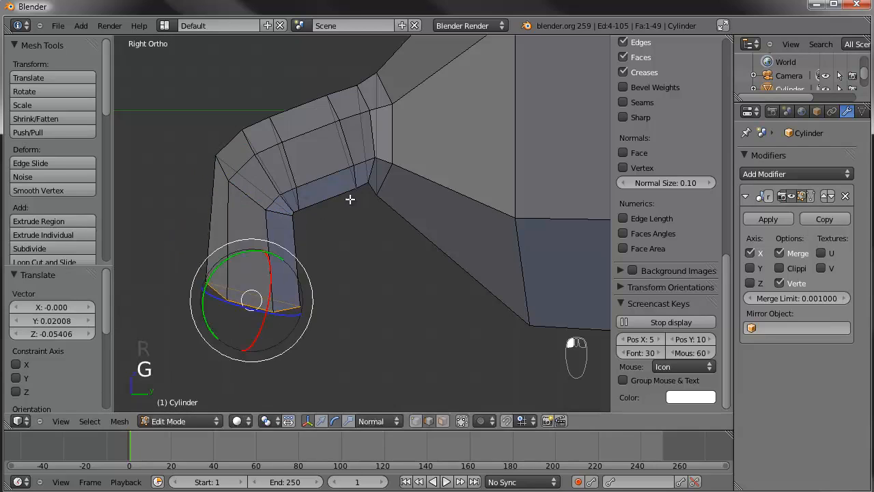
Rotate the lower end face and the edge loops around the appendage's bend to even out the curve
{"action": "key", "text": "r"}
{"action": "left_click", "coordinate": [263, 201]}
{"action": "right_click", "coordinate": [282, 211], "text": "alt"}
{"action": "key", "text": "r"}
{"action": "left_click", "coordinate": [392, 195]}
{"action": "right_click", "coordinate": [280, 175], "text": "alt"}
{"action": "key", "text": "r"}
{"action": "left_click", "coordinate": [385, 164]}
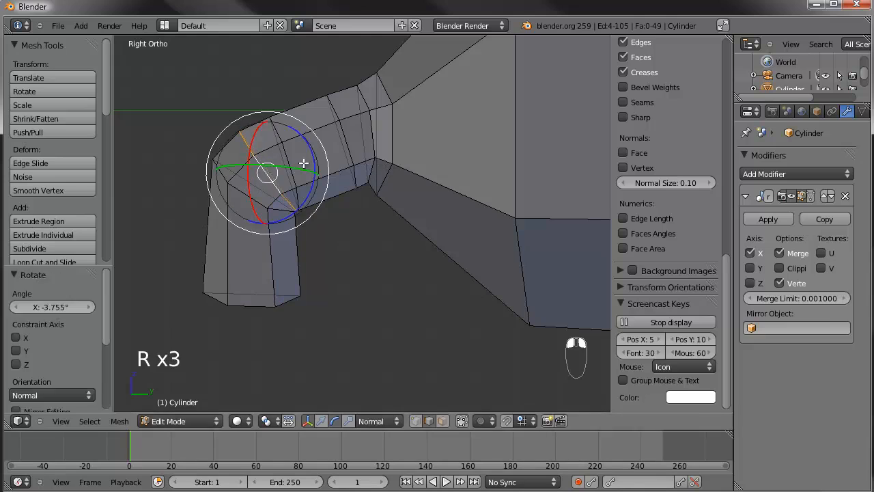
{"action": "key", "text": "r"}
{"action": "left_click", "coordinate": [412, 152]}
{"action": "right_click", "coordinate": [261, 307], "text": "alt"}
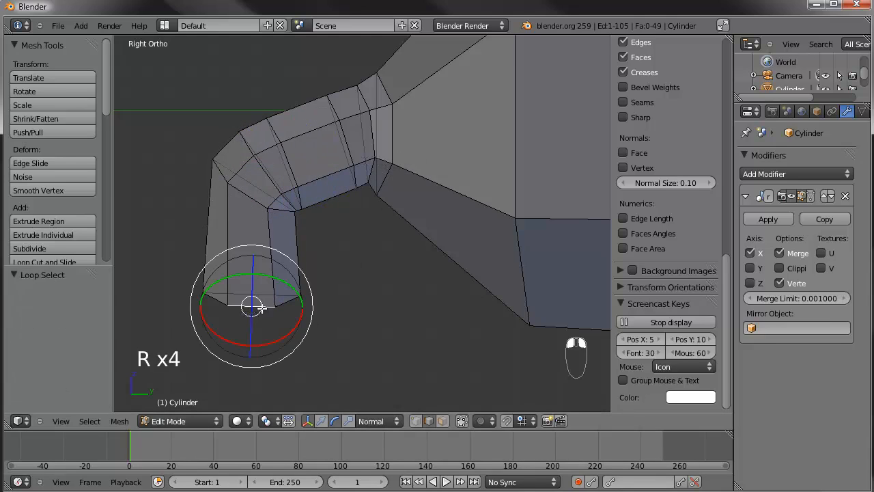
{"action": "key", "text": "a"}
{"action": "key", "text": "c"}
{"action": "left_click_drag", "start_coordinate": [306, 298], "coordinate": [205, 292]}
{"action": "right_click", "coordinate": [232, 295]}
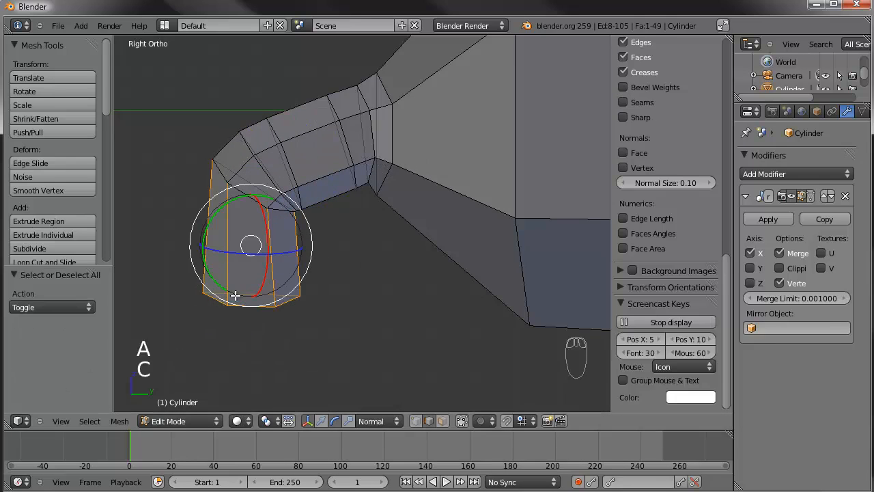
Select the appendage's lower end vertices and, in the front view, move them slightly and rotate them by about -7.1°
{"action": "left_click", "coordinate": [416, 421]}
{"action": "key", "text": "a"}
{"action": "key", "text": "c"}
{"action": "left_click_drag", "start_coordinate": [302, 298], "coordinate": [200, 289]}
{"action": "right_click", "coordinate": [201, 289]}
{"action": "middle_click_drag", "start_coordinate": [193, 244], "coordinate": [301, 237]}
{"action": "key", "text": "KP_1"}
{"action": "key", "text": "g"}
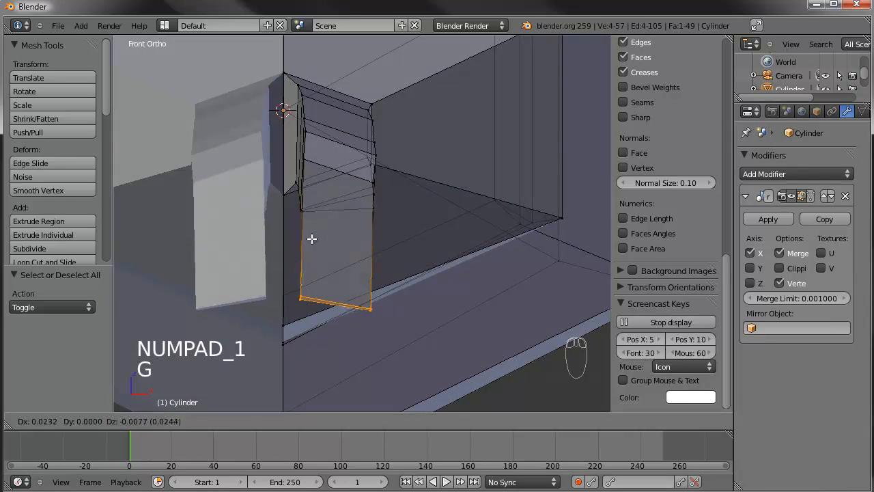
{"action": "left_click", "coordinate": [312, 234]}
{"action": "key", "text": "r"}
{"action": "left_click", "coordinate": [455, 252]}
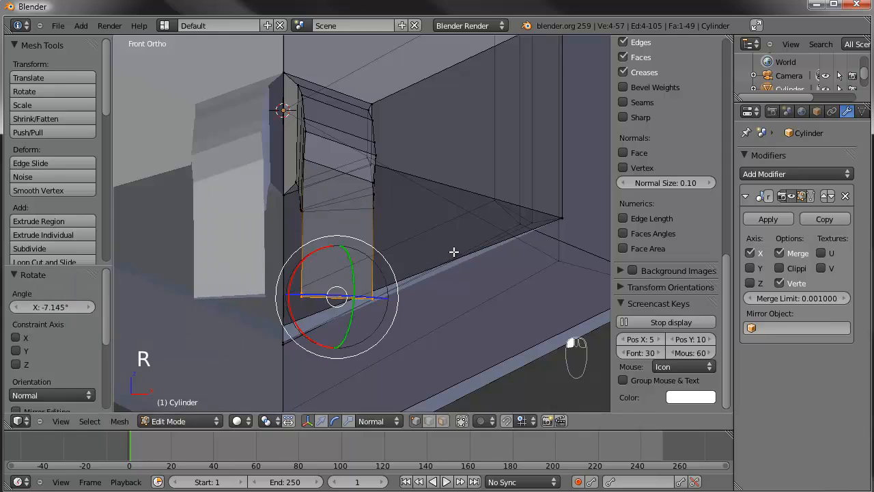
In the right side view, reposition the lower end vertices, scale them to 0.857 and rotate them toward the body
{"action": "key", "text": "KP_3"}
{"action": "key", "text": "g"}
{"action": "left_click", "coordinate": [400, 277]}
{"action": "key", "text": "s"}
{"action": "left_click", "coordinate": [369, 297]}
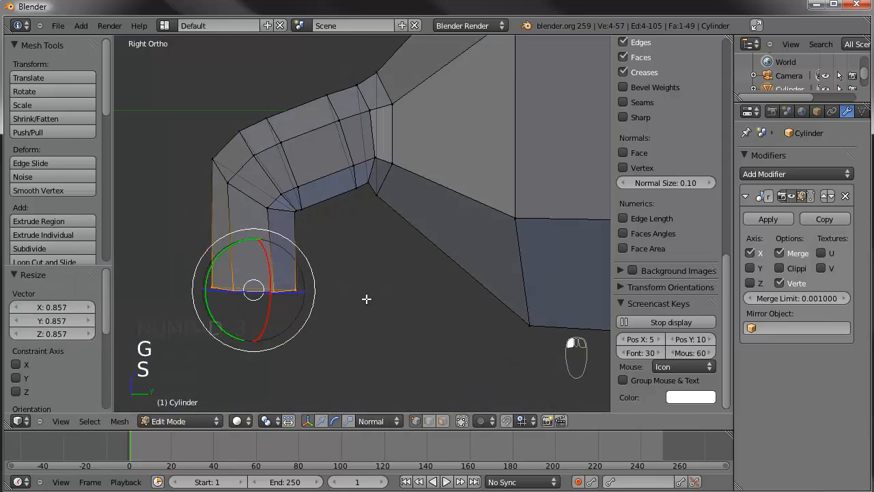
{"action": "key", "text": "r"}
{"action": "left_click", "coordinate": [355, 273]}
Extrude the lower end twice, scaling each new end down, with the final tip at 0.495, to form a tapered tip
{"action": "key", "text": "e"}
{"action": "left_click", "coordinate": [403, 299]}
{"action": "key", "text": "s"}
{"action": "left_click", "coordinate": [382, 303]}
{"action": "key", "text": "e"}
{"action": "left_click", "coordinate": [396, 334]}
{"action": "key", "text": "s"}
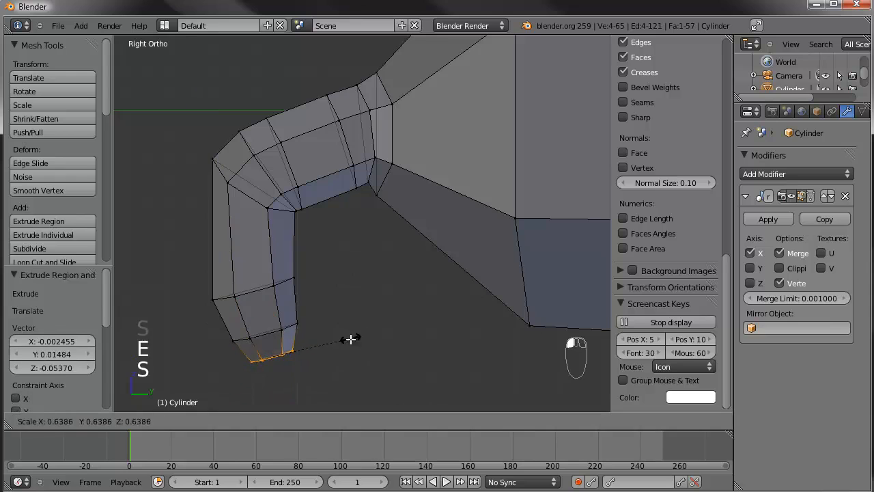
{"action": "left_click", "coordinate": [333, 339]}
Select the row of five vertices along the inner side of the appendage and move them slightly to reshape that edge
{"action": "middle_click_drag", "start_coordinate": [332, 339], "coordinate": [354, 253]}
{"action": "right_click", "coordinate": [301, 94]}
{"action": "right_click", "coordinate": [309, 111], "text": "shift"}
{"action": "right_click", "coordinate": [321, 150], "text": "shift"}
{"action": "right_click", "coordinate": [329, 171], "text": "shift"}
{"action": "right_click", "coordinate": [331, 205], "text": "shift"}
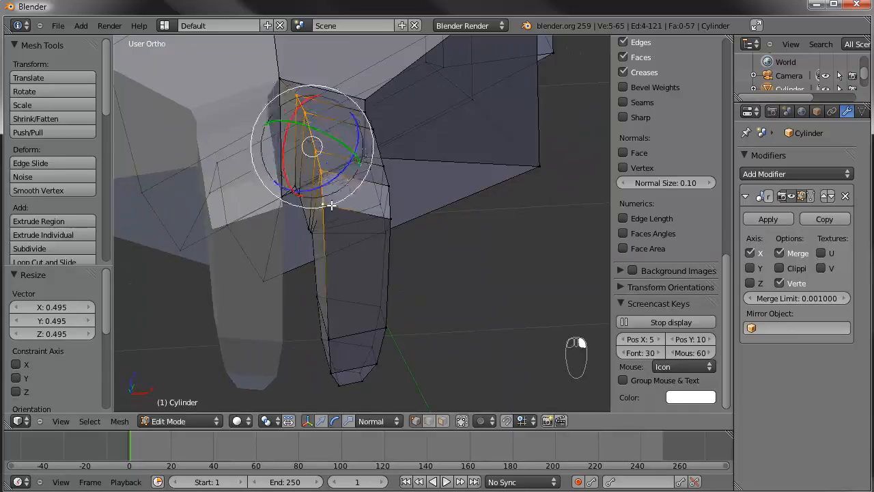
{"action": "key", "text": "g"}
{"action": "left_click", "coordinate": [343, 196]}
{"action": "middle_click_drag", "start_coordinate": [414, 207], "coordinate": [387, 300]}
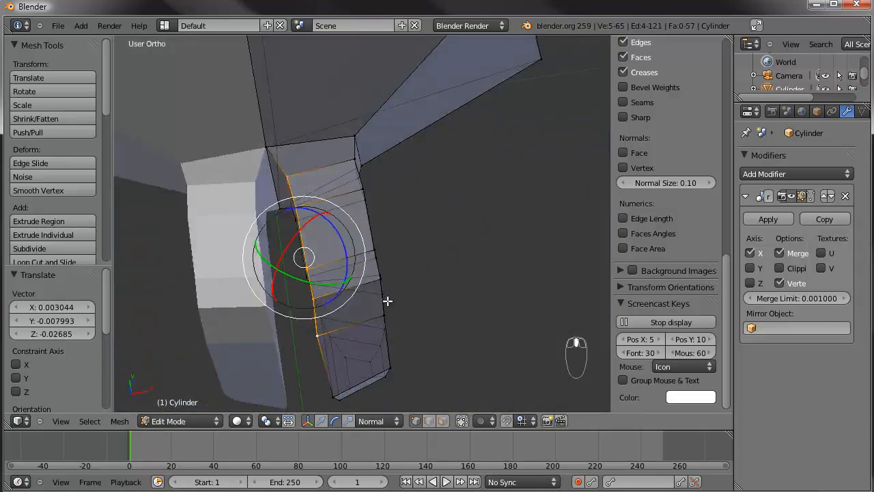
In the top view, select the whole appendage, rotate it by about 1.96° and move it about 0.028 toward the mirror line
{"action": "key", "text": "KP_7"}
{"action": "key", "text": "a"}
{"action": "key", "text": "a"}
{"action": "key", "text": "c"}
{"action": "scroll", "coordinate": [350, 304], "scroll_direction": "down", "scroll_amount": 3}
{"action": "left_click_drag", "start_coordinate": [344, 293], "coordinate": [347, 209]}
{"action": "key", "text": "Escape"}
{"action": "key", "text": "r"}
{"action": "left_click", "coordinate": [483, 204]}
{"action": "key", "text": "g"}
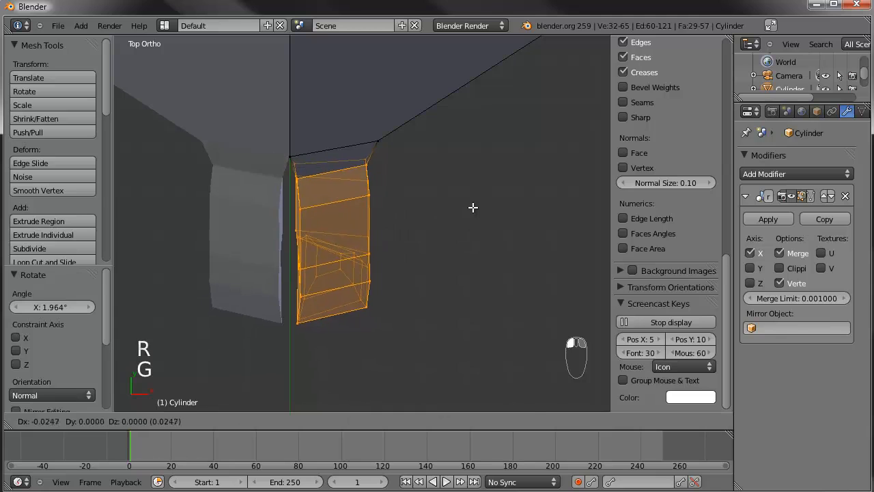
{"action": "left_click", "coordinate": [472, 208]}
In the right side view, select the appendage's bend and lower part and move them toward the body by about 0.071 in Y and 0.022 in Z
{"action": "middle_click_drag", "start_coordinate": [376, 307], "coordinate": [464, 225]}
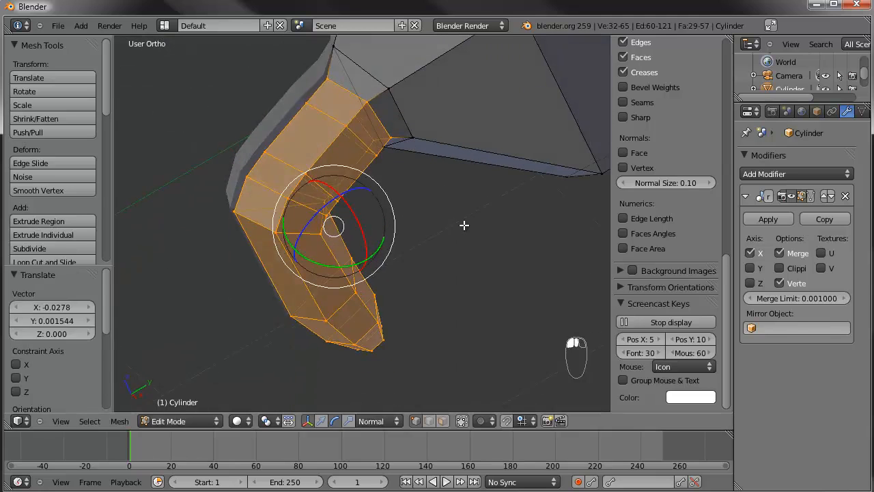
{"action": "key", "text": "KP_3"}
{"action": "key", "text": "a"}
{"action": "key", "text": "a"}
{"action": "key", "text": "c"}
{"action": "left_click_drag", "start_coordinate": [273, 166], "coordinate": [292, 327]}
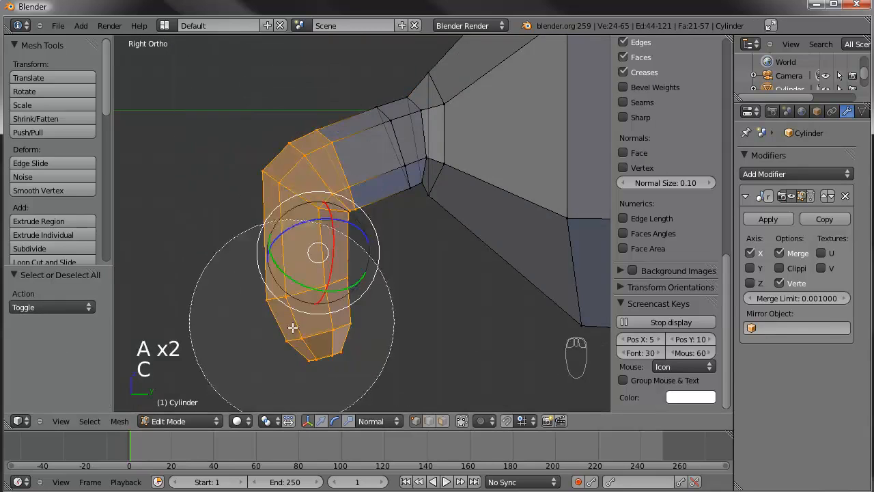
{"action": "right_click", "coordinate": [293, 328]}
{"action": "key", "text": "g"}
{"action": "left_click", "coordinate": [519, 161]}
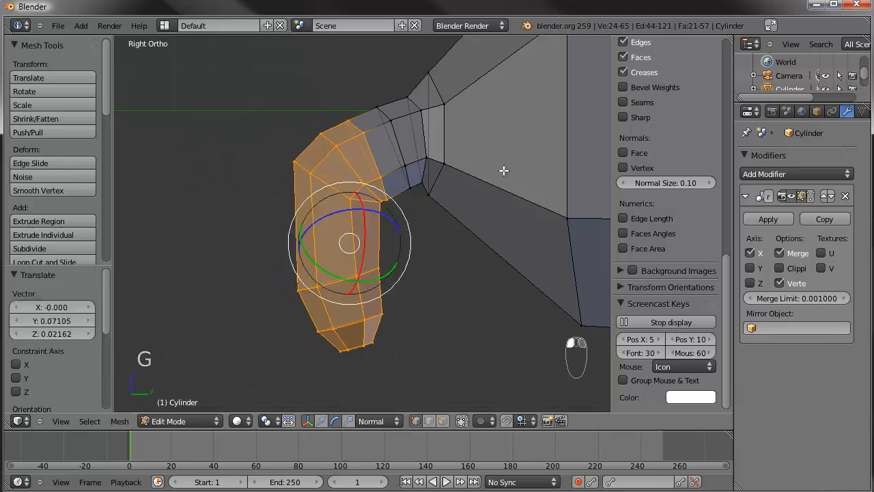
{"action": "key", "text": "Tab"}
{"action": "middle_click_drag", "start_coordinate": [320, 202], "coordinate": [336, 271]}
{"action": "key", "text": "Tab"}
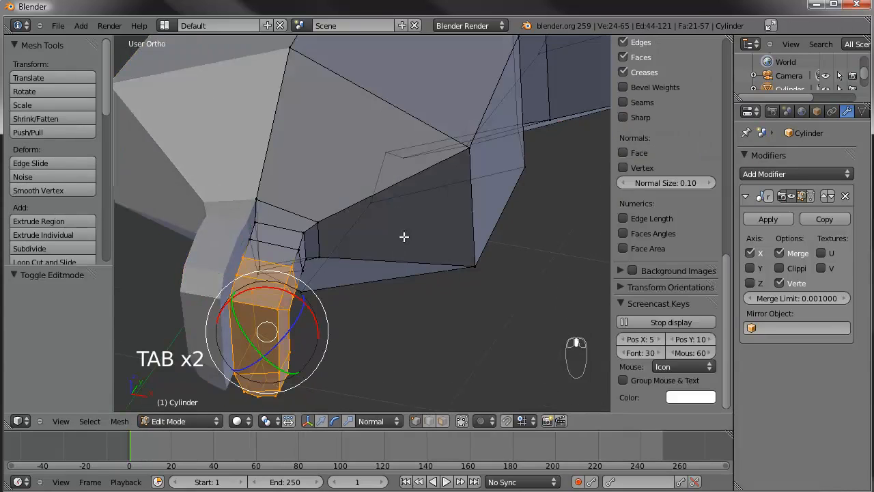
Inset the side face behind the appendage by extruding it in place and scaling the new face to 0.445
{"action": "middle_click_drag", "start_coordinate": [357, 340], "coordinate": [349, 300]}
{"action": "left_click", "coordinate": [442, 420]}
{"action": "right_click", "coordinate": [399, 241]}
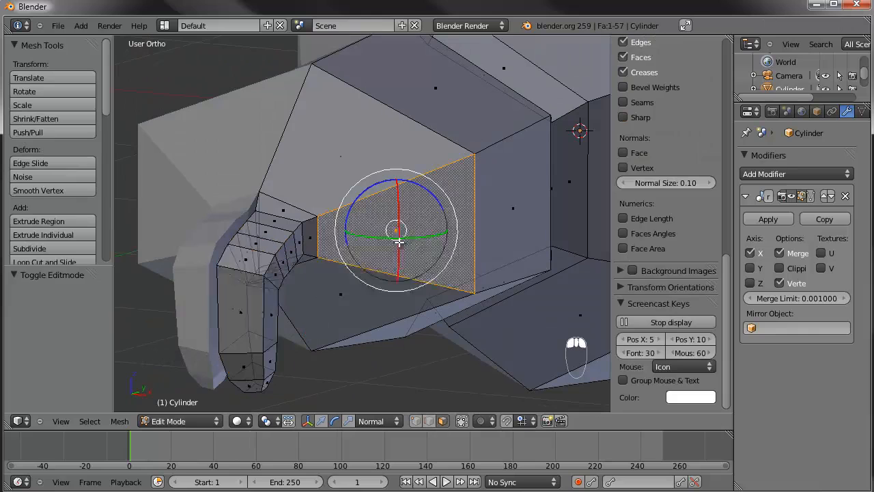
{"action": "key", "text": "e"}
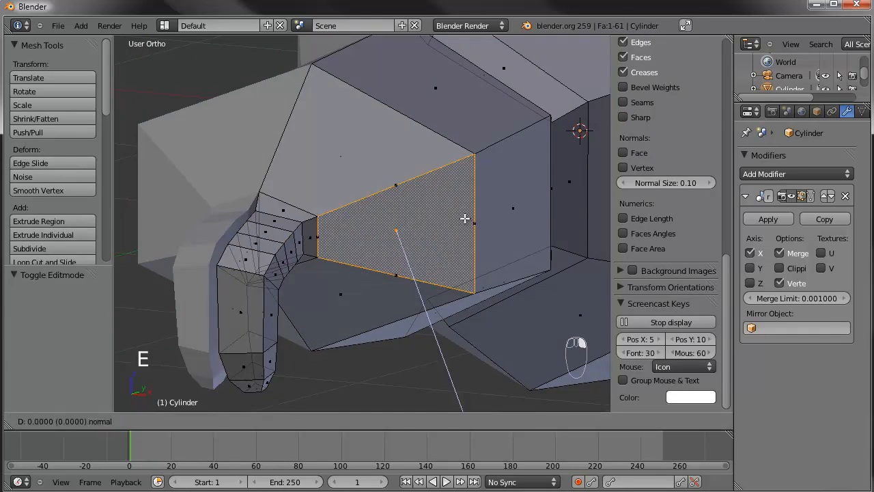
{"action": "right_click", "coordinate": [463, 218]}
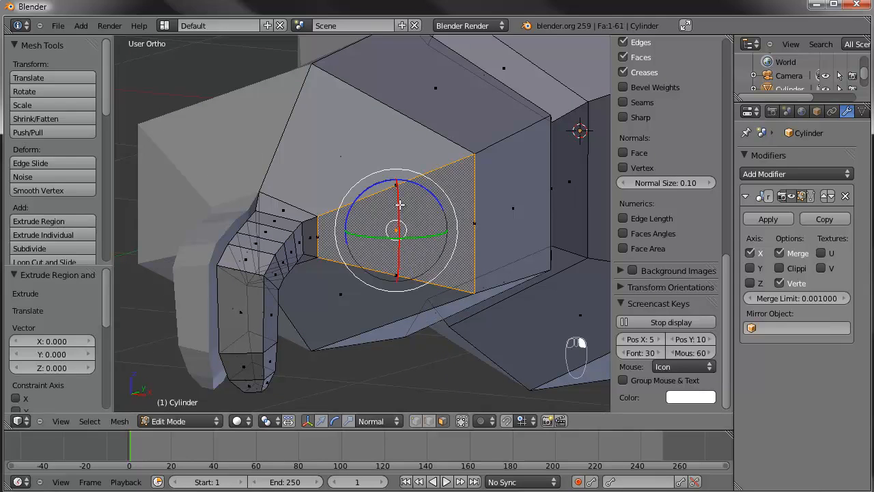
{"action": "key", "text": "s"}
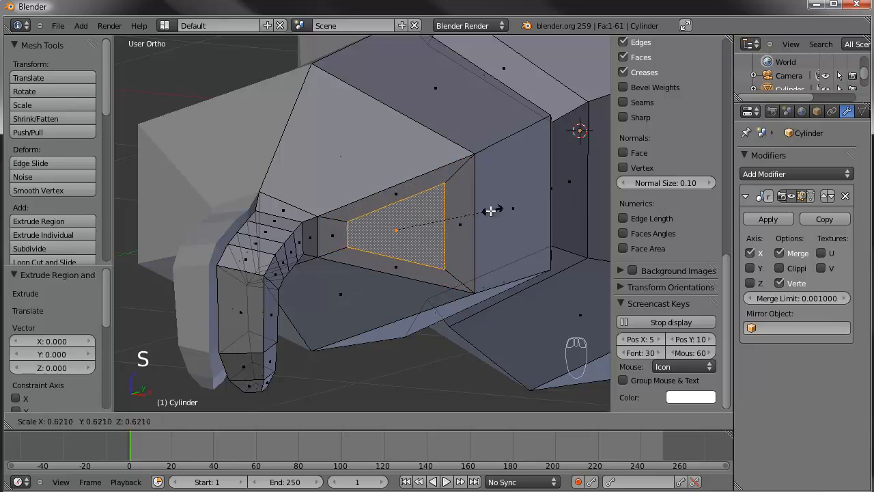
{"action": "left_click", "coordinate": [465, 217]}
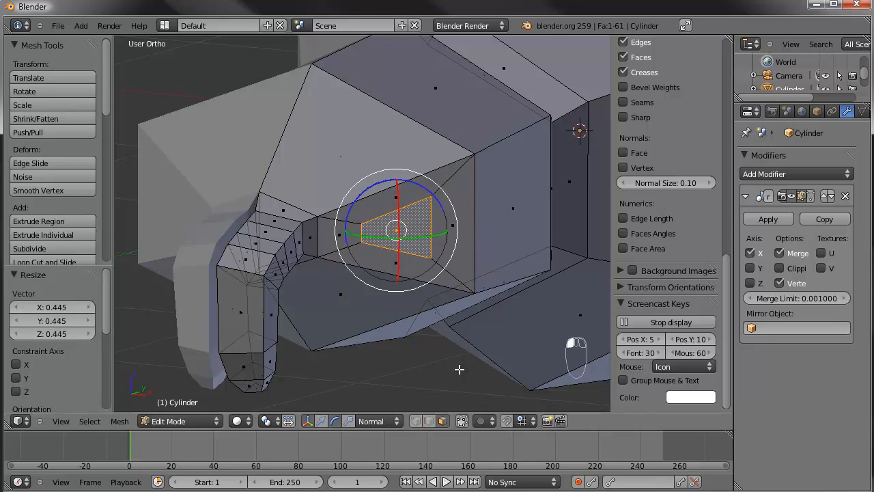
Move the four corner vertices of the inset face one by one to turn the tapered shape into a more even quad
{"action": "left_click", "coordinate": [416, 421]}
{"action": "right_click", "coordinate": [432, 199]}
{"action": "key", "text": "g"}
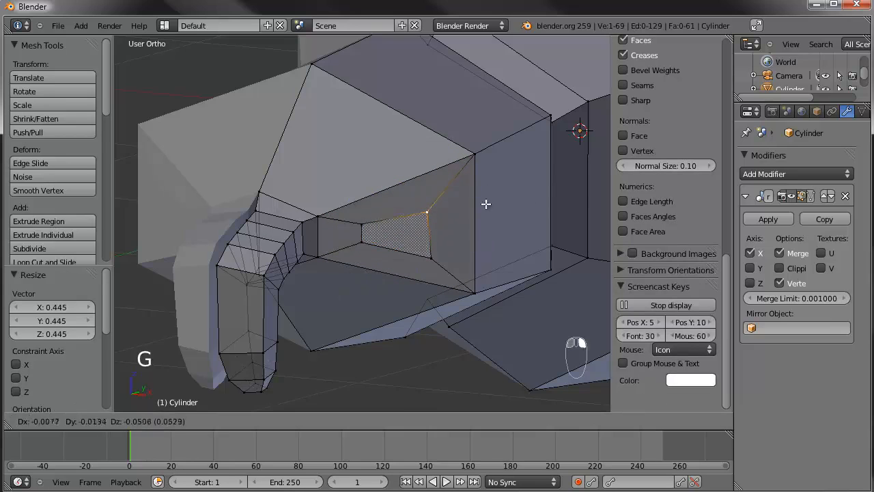
{"action": "left_click", "coordinate": [474, 198]}
{"action": "right_click", "coordinate": [431, 258]}
{"action": "key", "text": "g"}
{"action": "left_click", "coordinate": [413, 260]}
{"action": "right_click", "coordinate": [361, 253]}
{"action": "key", "text": "g"}
{"action": "left_click", "coordinate": [364, 255]}
{"action": "right_click", "coordinate": [364, 227]}
{"action": "key", "text": "g"}
{"action": "left_click", "coordinate": [364, 218]}
Fine-tune the inset face by nudging each of its four corners again toward a compact, nearly square outline
{"action": "right_click", "coordinate": [418, 213]}
{"action": "key", "text": "g"}
{"action": "left_click", "coordinate": [414, 223]}
{"action": "right_click", "coordinate": [363, 219]}
{"action": "key", "text": "g"}
{"action": "left_click", "coordinate": [362, 225]}
{"action": "right_click", "coordinate": [363, 252]}
{"action": "key", "text": "g"}
{"action": "left_click", "coordinate": [366, 257]}
{"action": "right_click", "coordinate": [409, 261]}
{"action": "key", "text": "g"}
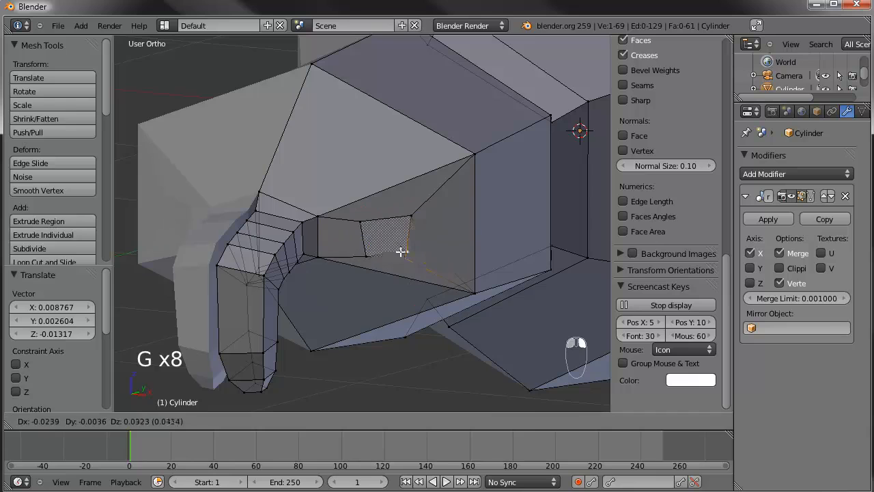
{"action": "left_click", "coordinate": [399, 257]}
Add one edge loop around the inset face and another running vertically through its middle and the surrounding body
{"action": "key", "text": "ctrl+r"}
{"action": "left_click", "coordinate": [429, 201]}
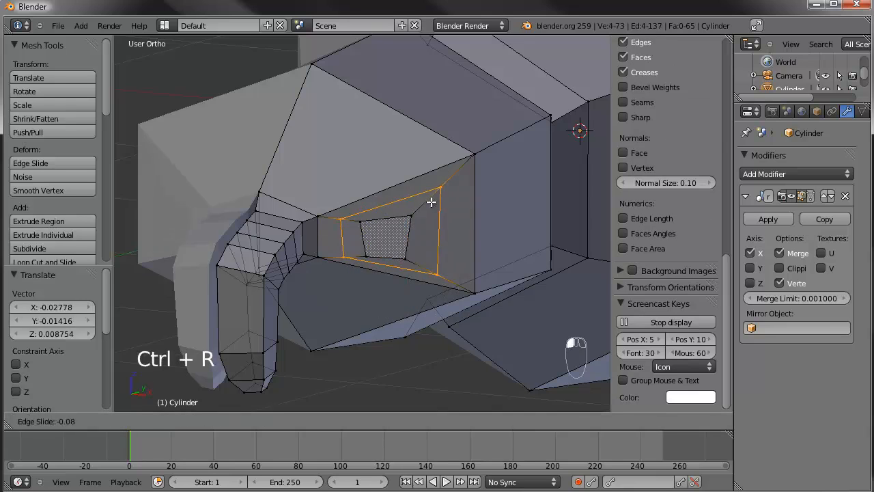
{"action": "left_click", "coordinate": [428, 204]}
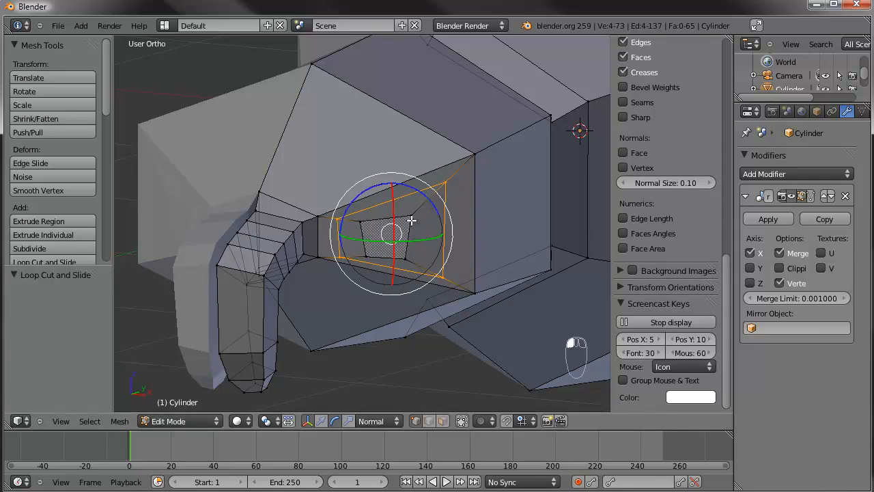
{"action": "key", "text": "a"}
{"action": "key", "text": "ctrl+r"}
{"action": "left_click", "coordinate": [371, 210]}
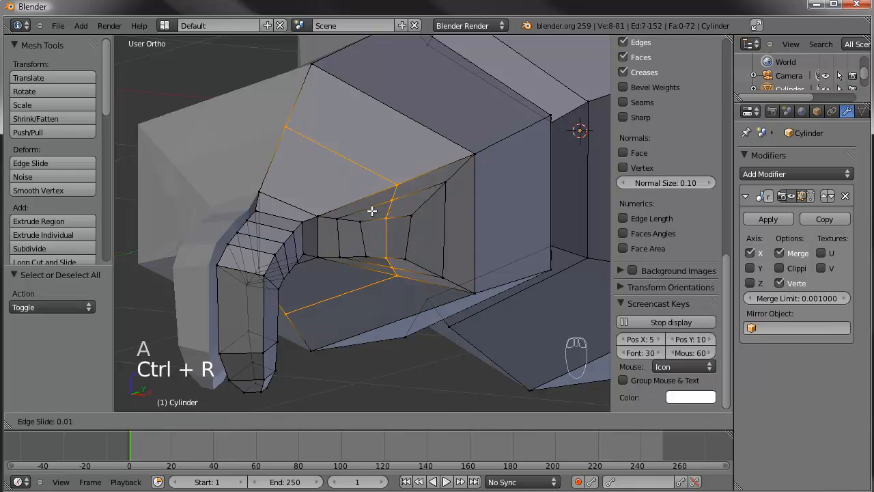
{"action": "left_click", "coordinate": [370, 211]}
{"action": "key", "text": "KP_3"}
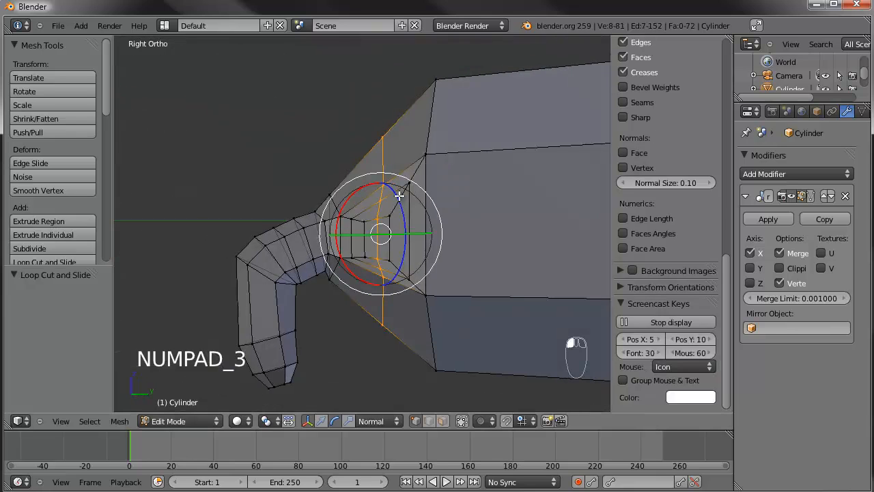
{"action": "key", "text": "s"}
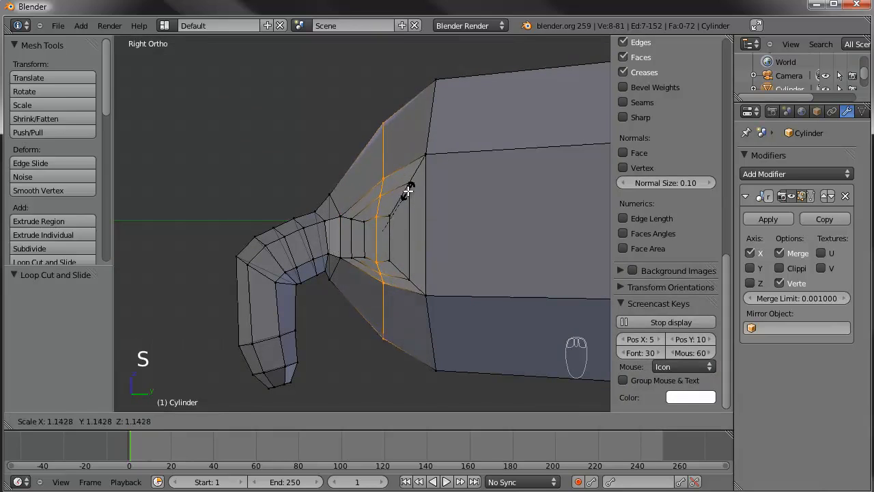
{"action": "left_click", "coordinate": [409, 191]}
{"action": "middle_click_drag", "start_coordinate": [409, 191], "coordinate": [415, 264]}
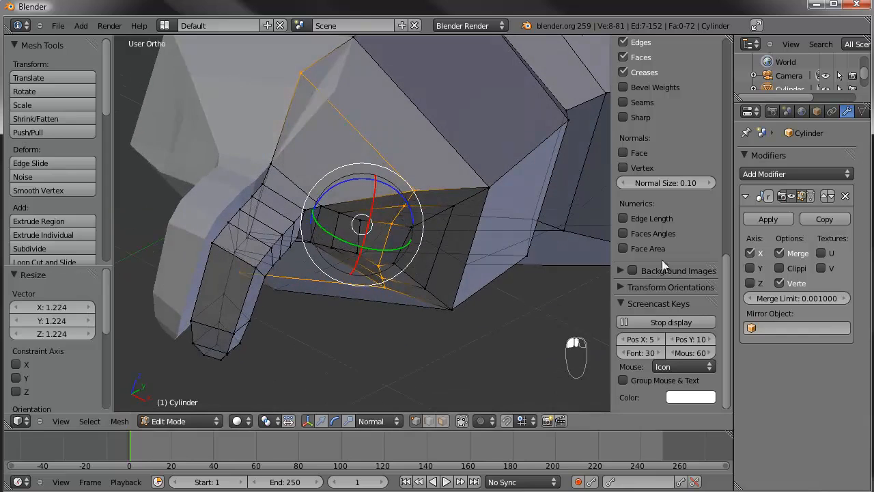
{"action": "key", "text": "ctrl+z"}
Enable clipping on the mirror modifier and scale the vertical loop by 1.207 along X, 1.310 along Z and again 1.099 along X
{"action": "left_click", "coordinate": [790, 267]}
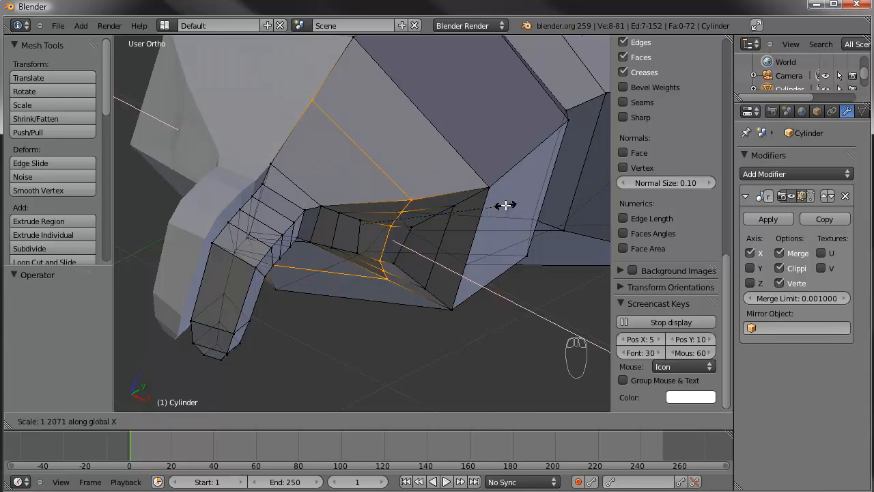
{"action": "left_click", "coordinate": [506, 205]}
{"action": "middle_click_drag", "start_coordinate": [462, 258], "coordinate": [436, 246]}
{"action": "key", "text": "s"}
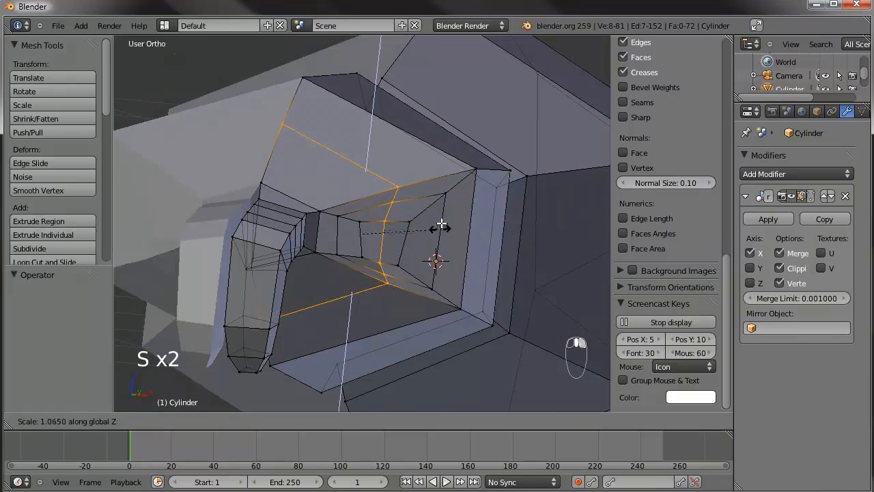
{"action": "left_click", "coordinate": [448, 191]}
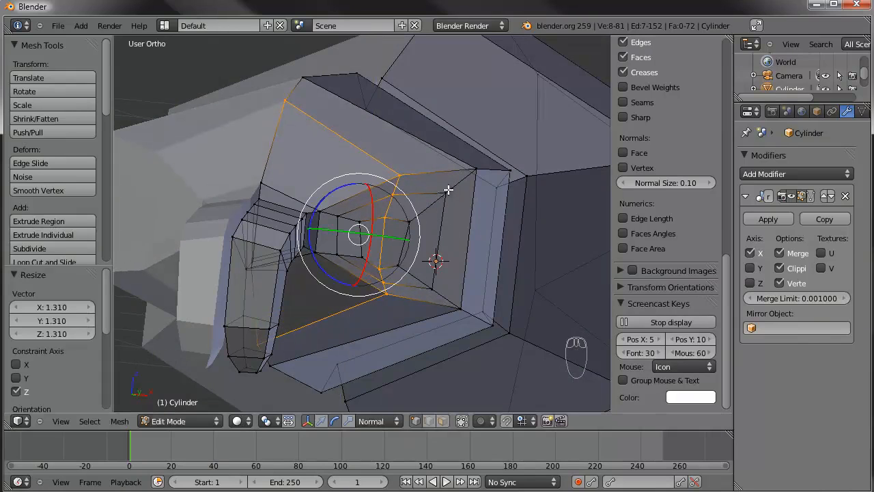
{"action": "key", "text": "s"}
{"action": "key", "text": "x"}
{"action": "left_click", "coordinate": [437, 243]}
Move the vertical loop's vertices below and above the inset face individually to round out the area around the leg socket
{"action": "middle_click_drag", "start_coordinate": [437, 242], "coordinate": [409, 273]}
{"action": "key", "text": "g"}
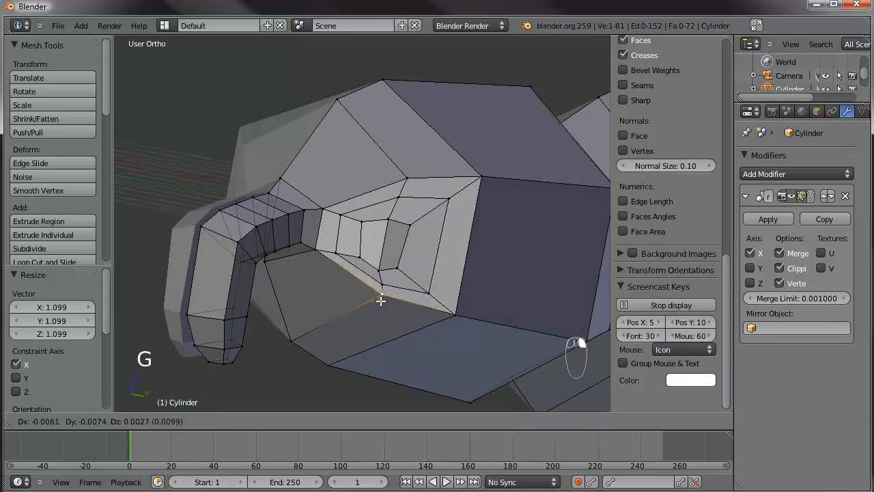
{"action": "left_click", "coordinate": [372, 294]}
{"action": "key", "text": "g"}
{"action": "left_click", "coordinate": [385, 266]}
{"action": "key", "text": "g"}
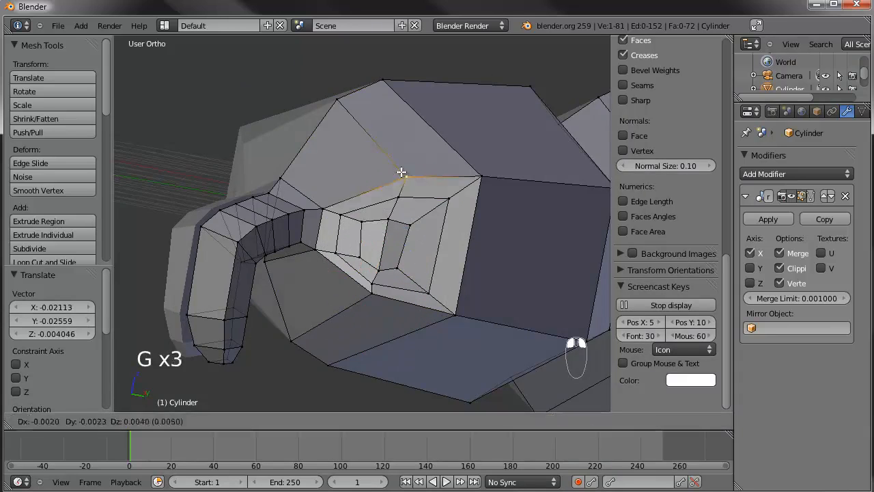
{"action": "left_click", "coordinate": [398, 170]}
{"action": "key", "text": "g"}
{"action": "left_click", "coordinate": [397, 175]}
{"action": "key", "text": "g"}
{"action": "left_click", "coordinate": [390, 172]}
Select the two inner socket faces, scale and reposition them slightly, and rotate them by about 3.99°
{"action": "middle_click_drag", "start_coordinate": [283, 280], "coordinate": [441, 376]}
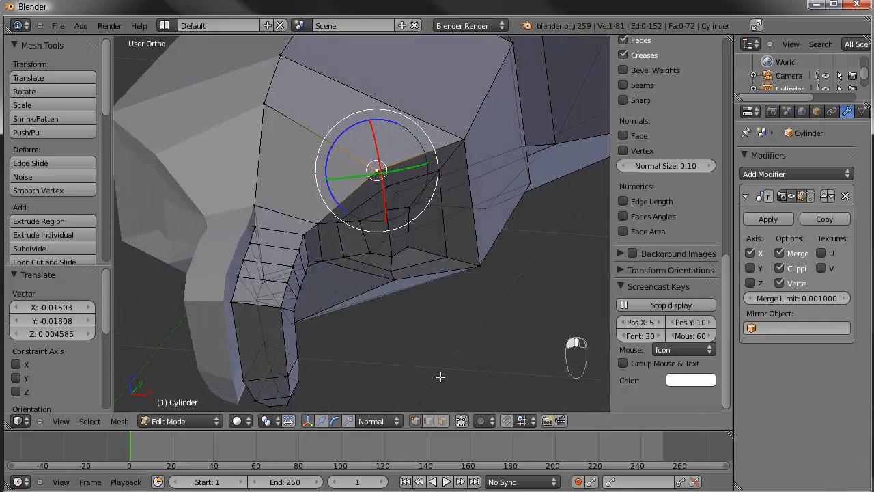
{"action": "left_click", "coordinate": [443, 421]}
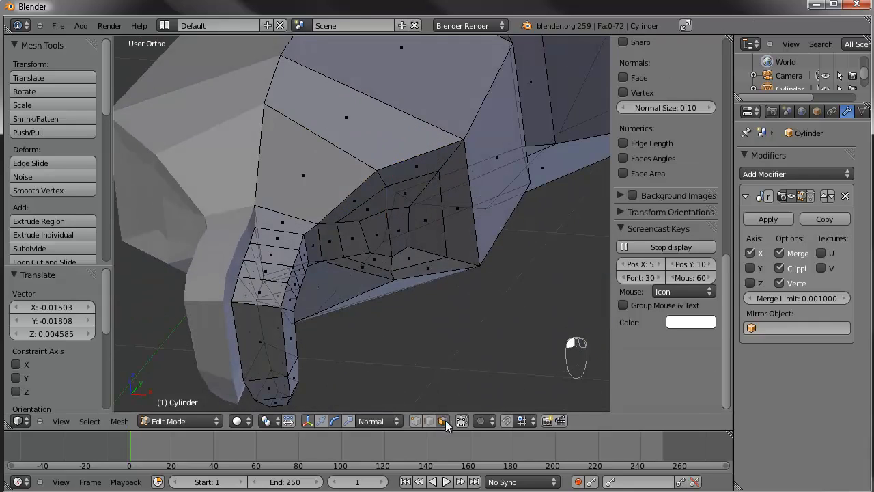
{"action": "right_click", "coordinate": [377, 236]}
{"action": "right_click", "coordinate": [395, 230], "text": "shift"}
{"action": "middle_click_drag", "start_coordinate": [392, 228], "coordinate": [447, 228]}
{"action": "key", "text": "s"}
{"action": "left_click", "coordinate": [455, 228]}
{"action": "key", "text": "g"}
{"action": "key", "text": "r"}
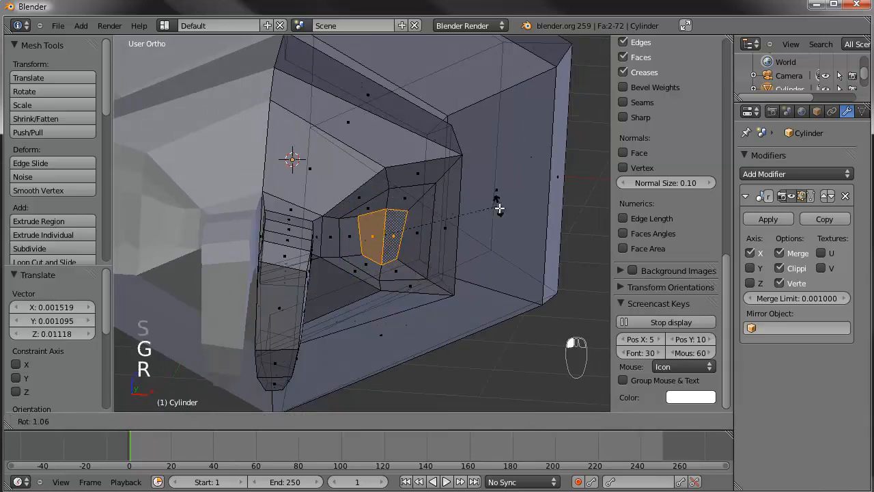
{"action": "left_click", "coordinate": [500, 213]}
In the right side view, extrude the two socket faces outward about 0.03 and scale the new end to 0.871
{"action": "middle_click_drag", "start_coordinate": [462, 258], "coordinate": [264, 241]}
{"action": "key", "text": "KP_3"}
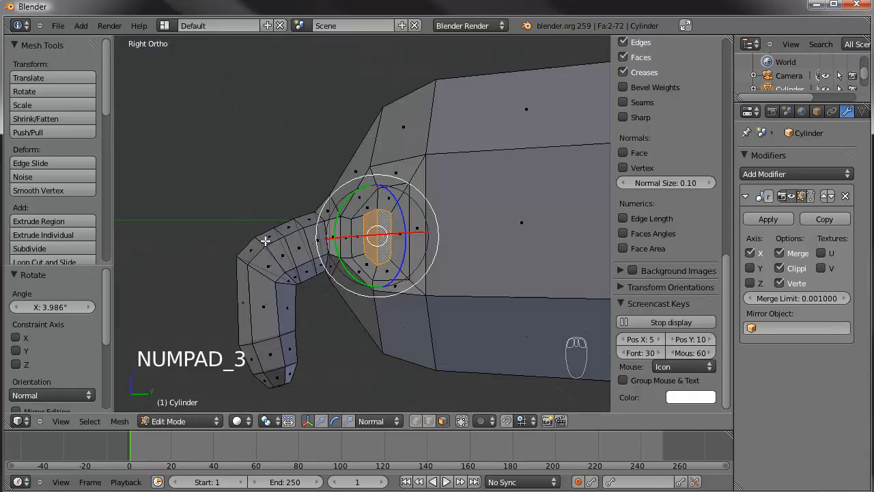
{"action": "key", "text": "e"}
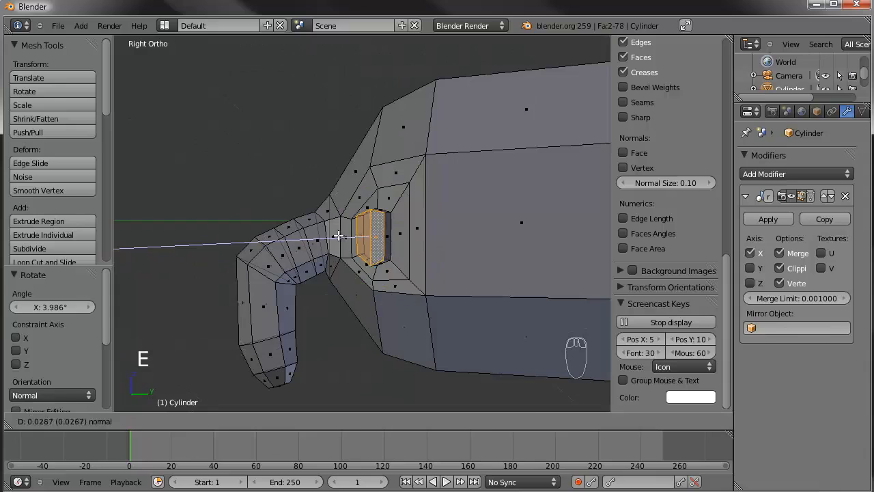
{"action": "left_click", "coordinate": [339, 235]}
{"action": "key", "text": "s"}
{"action": "right_click", "coordinate": [483, 201]}
{"action": "key", "text": "s"}
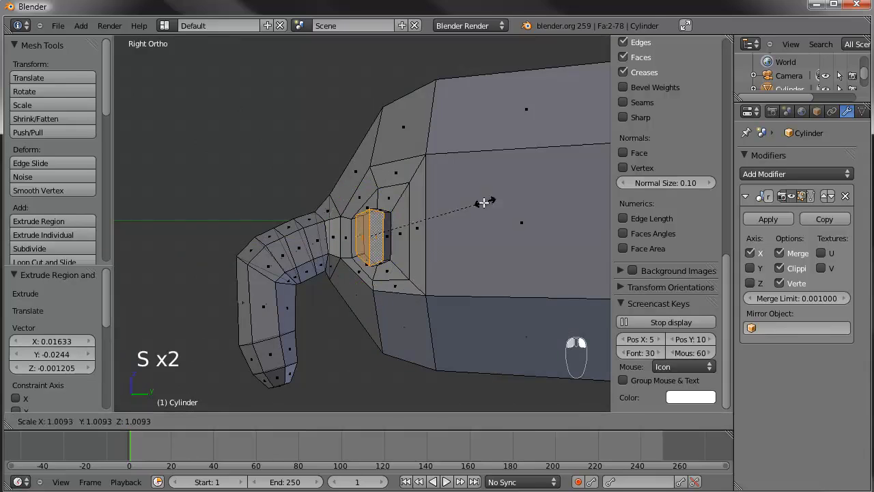
{"action": "left_click", "coordinate": [470, 203]}
Extrude the leg end again by about 0.075, scale it to 1.151 and shift it slightly upward
{"action": "key", "text": "e"}
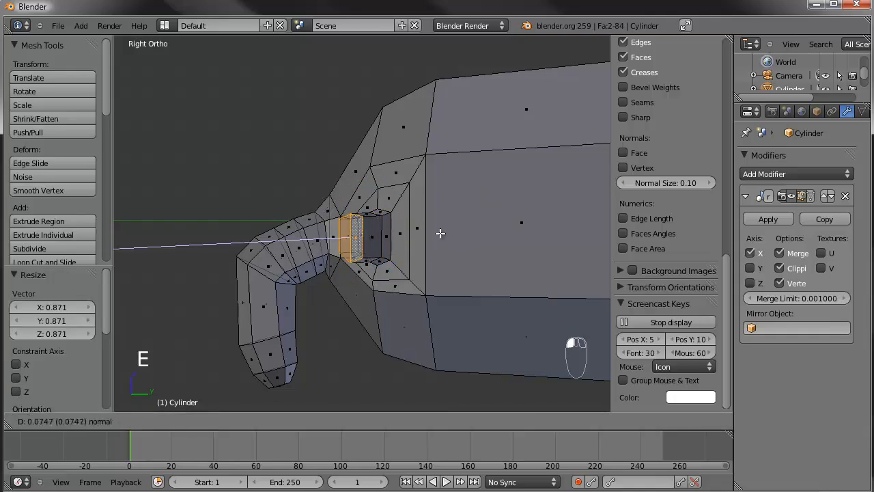
{"action": "left_click", "coordinate": [440, 234]}
{"action": "key", "text": "s"}
{"action": "left_click", "coordinate": [456, 218]}
{"action": "key", "text": "g"}
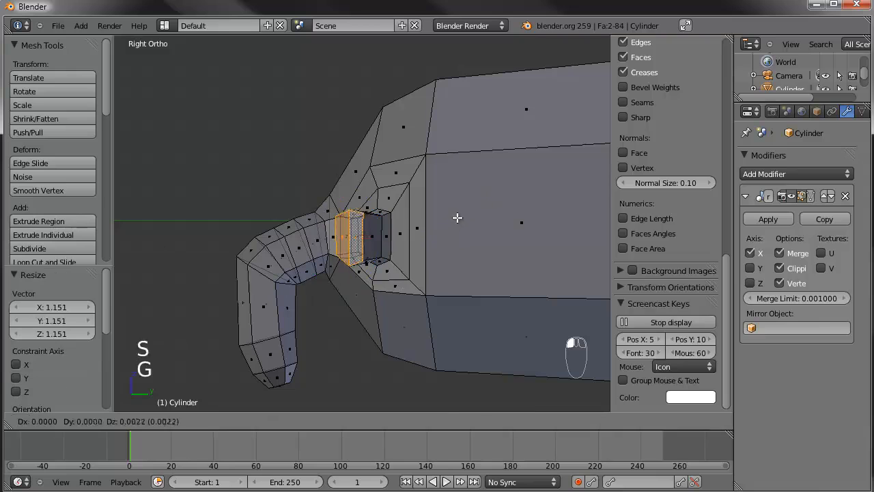
{"action": "left_click", "coordinate": [457, 214]}
Extrude the leg end by about 0.080, -0.122, 0.013, shift it about -0.024 in Y and 0.031 in Z, and rotate it slightly
{"action": "left_click_drag", "start_coordinate": [323, 194], "coordinate": [329, 189]}
{"action": "key", "text": "e"}
{"action": "left_click", "coordinate": [358, 222]}
{"action": "key", "text": "g"}
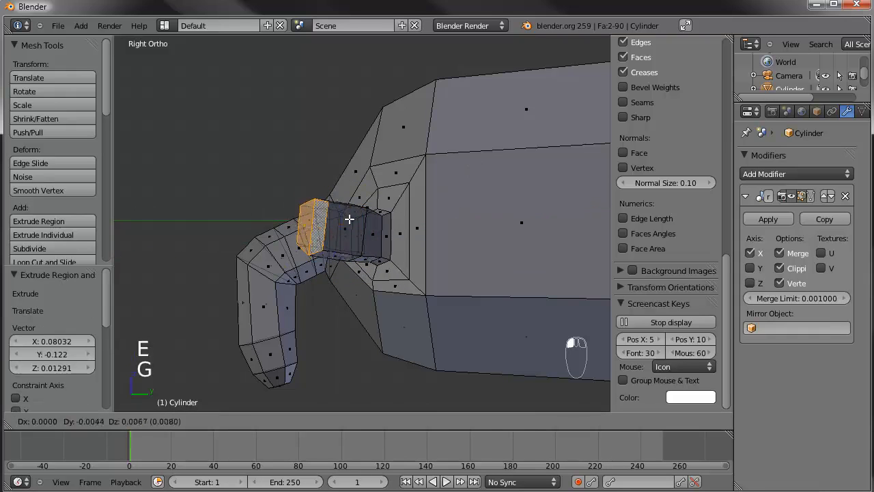
{"action": "left_click", "coordinate": [343, 214]}
{"action": "key", "text": "r"}
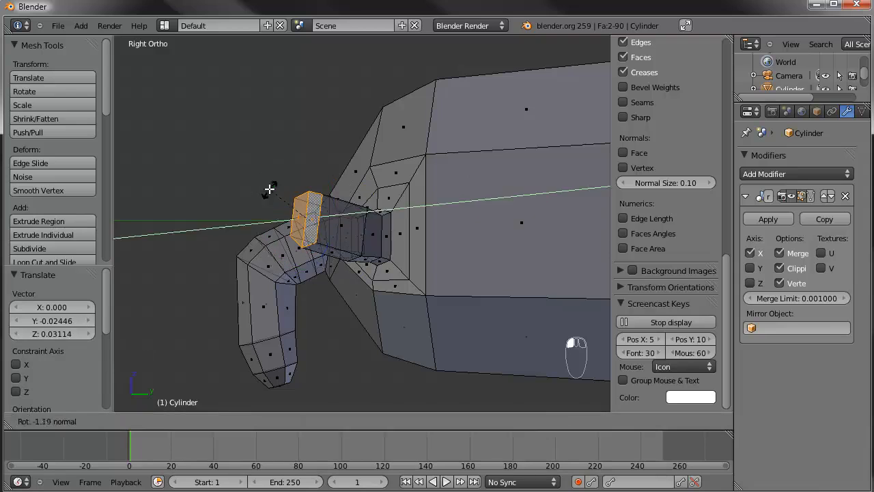
{"action": "left_click", "coordinate": [270, 187]}
Extrude the leg end by about 0.111, -0.169, 0.024, add a short segment, and rotate the new end by about 11.2°
{"action": "key", "text": "e"}
{"action": "left_click", "coordinate": [273, 186]}
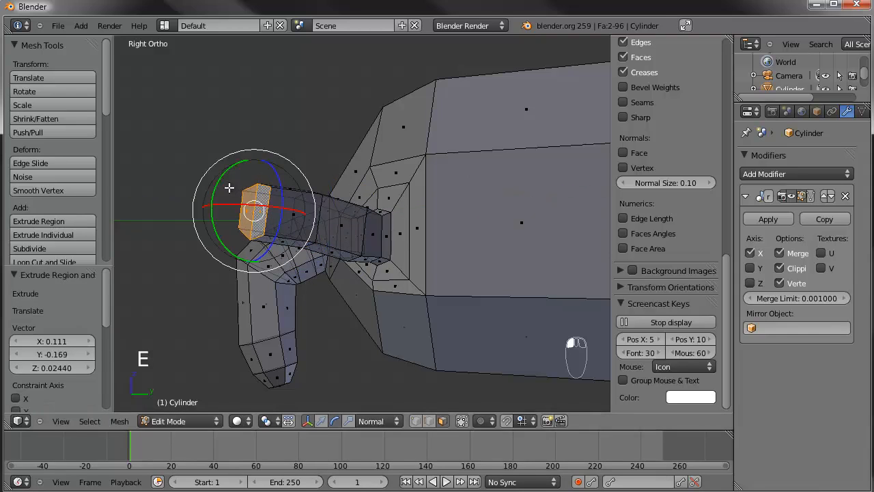
{"action": "key", "text": "e"}
{"action": "left_click", "coordinate": [210, 181]}
{"action": "key", "text": "r"}
{"action": "left_click", "coordinate": [207, 190]}
Extrude two more short segments to bend the knee, shifting the last end about 0.024 in Y and -0.018 in Z
{"action": "key", "text": "e"}
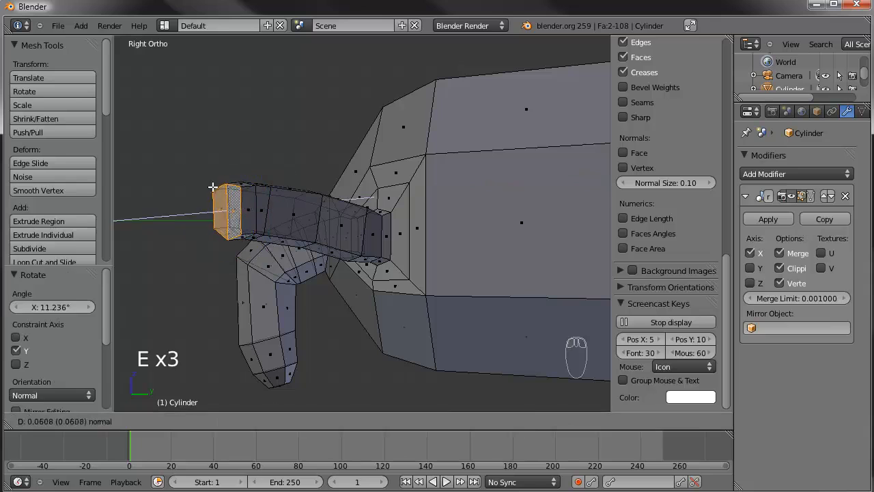
{"action": "left_click", "coordinate": [204, 185]}
{"action": "left_click_drag", "start_coordinate": [193, 182], "coordinate": [175, 213]}
{"action": "key", "text": "g"}
{"action": "left_click", "coordinate": [193, 196]}
{"action": "key", "text": "e"}
{"action": "left_click", "coordinate": [225, 204]}
{"action": "key", "text": "g"}
{"action": "left_click", "coordinate": [189, 223]}
In front view, extrude the lower leg by about 0.164, -0.220, -0.243 and shift its end about -0.089 in X and -0.055 in Z
{"action": "scroll", "coordinate": [164, 216], "scroll_direction": "down", "scroll_amount": 1}
{"action": "middle_click_drag", "start_coordinate": [164, 217], "coordinate": [254, 229]}
{"action": "key", "text": "KP_1"}
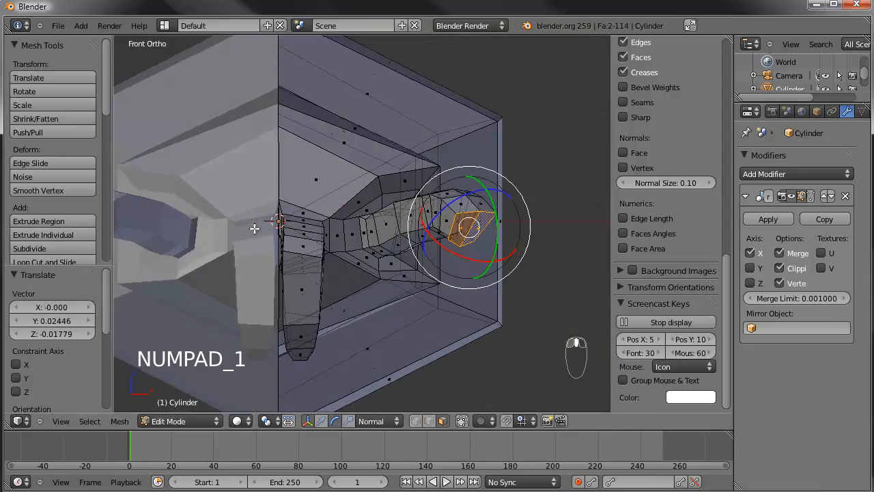
{"action": "key", "text": "e"}
{"action": "left_click", "coordinate": [497, 289]}
{"action": "scroll", "coordinate": [511, 273], "scroll_direction": "down", "scroll_amount": 3}
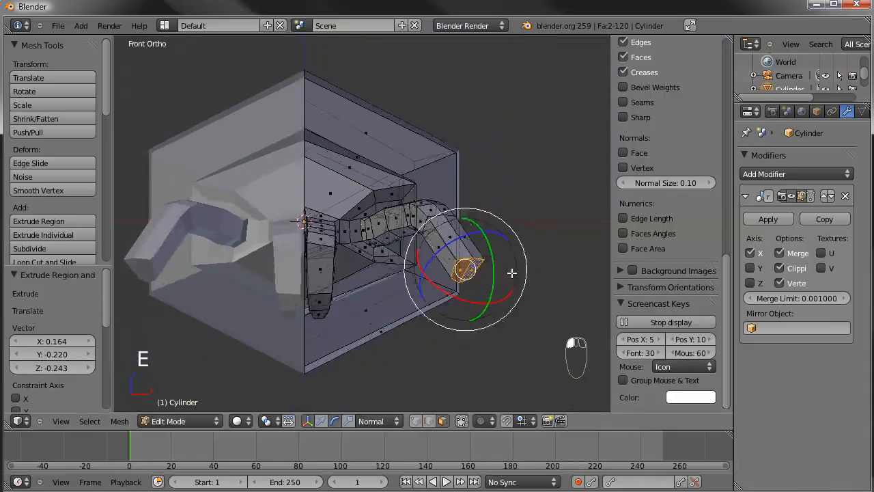
{"action": "key", "text": "g"}
{"action": "left_click", "coordinate": [492, 249]}
In right view, move the lower leg's end about 0.055 in Y and -0.072 in Z and rotate it by about 6.04°
{"action": "key", "text": "KP_3"}
{"action": "scroll", "coordinate": [412, 226], "scroll_direction": "up", "scroll_amount": 3}
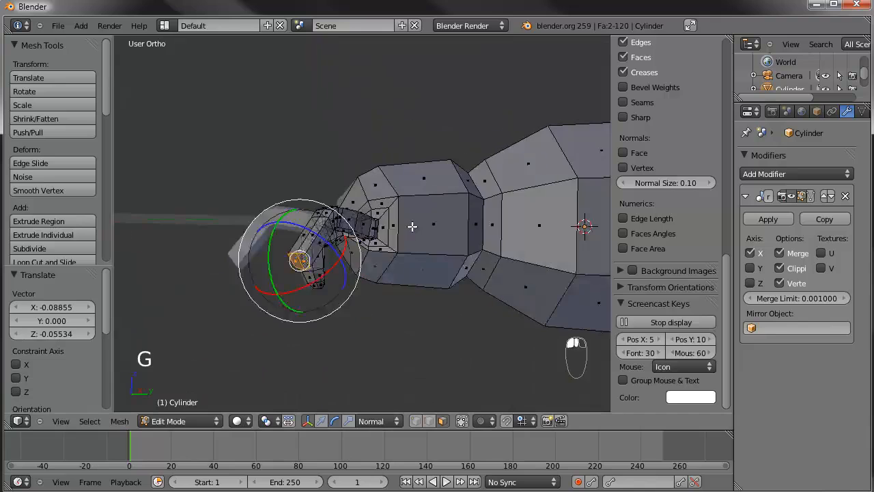
{"action": "key", "text": "g"}
{"action": "left_click", "coordinate": [419, 226]}
{"action": "key", "text": "r"}
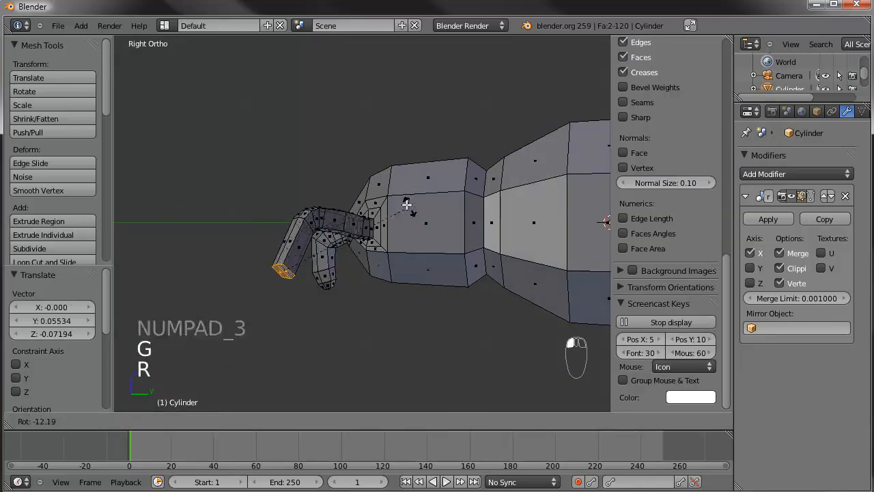
{"action": "left_click", "coordinate": [371, 267]}
Extrude the leg end twice more and taper it into a tip, scaling the final end to 0.449
{"action": "scroll", "coordinate": [371, 267], "scroll_direction": "up", "scroll_amount": 2}
{"action": "scroll", "coordinate": [371, 266], "scroll_direction": "up", "scroll_amount": 2}
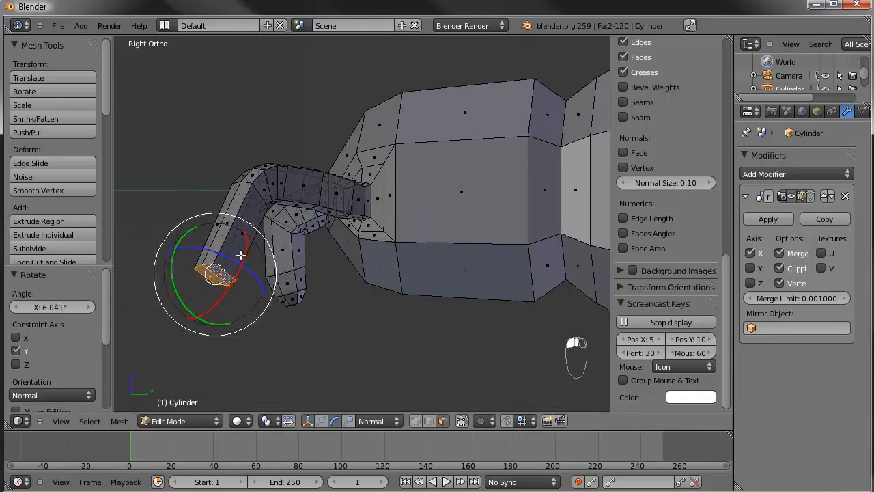
{"action": "key", "text": "e"}
{"action": "left_click", "coordinate": [236, 284]}
{"action": "key", "text": "s"}
{"action": "left_click", "coordinate": [267, 287]}
{"action": "key", "text": "e"}
{"action": "left_click", "coordinate": [259, 304]}
{"action": "key", "text": "s"}
{"action": "left_click", "coordinate": [248, 301]}
In top view, select the lower leg's face loop, move it about -0.019 in X and -0.010 in Y, rotate it slightly, and deselect everything
{"action": "middle_click_drag", "start_coordinate": [248, 302], "coordinate": [323, 289]}
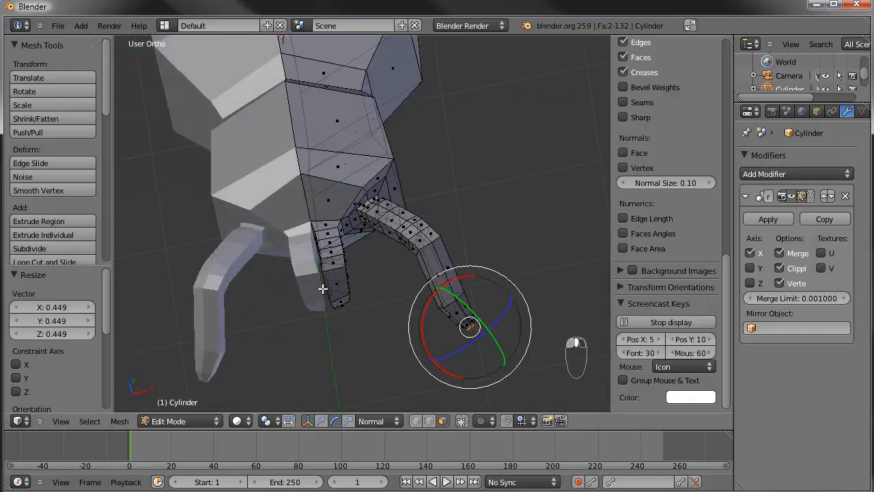
{"action": "key", "text": "KP_7"}
{"action": "middle_click_drag", "start_coordinate": [334, 253], "coordinate": [336, 224], "text": "shift"}
{"action": "scroll", "coordinate": [426, 265], "scroll_direction": "up", "scroll_amount": 2}
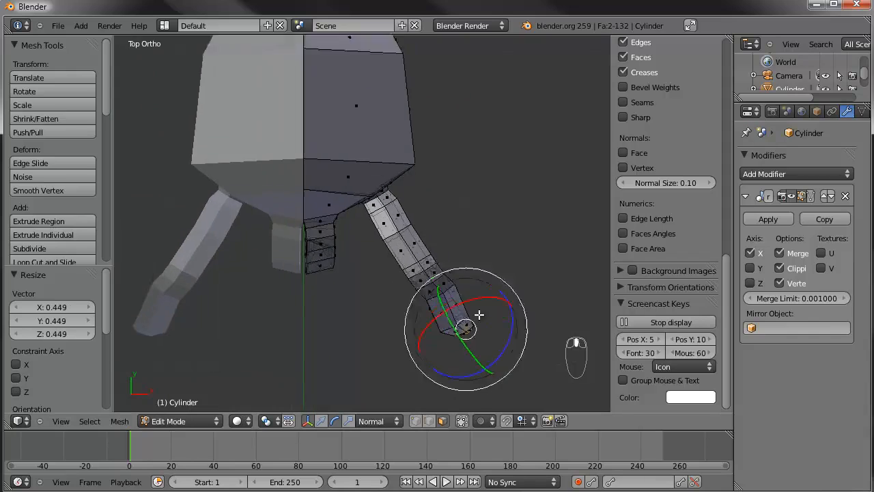
{"action": "right_click", "coordinate": [482, 305], "text": "alt"}
{"action": "key", "text": "g"}
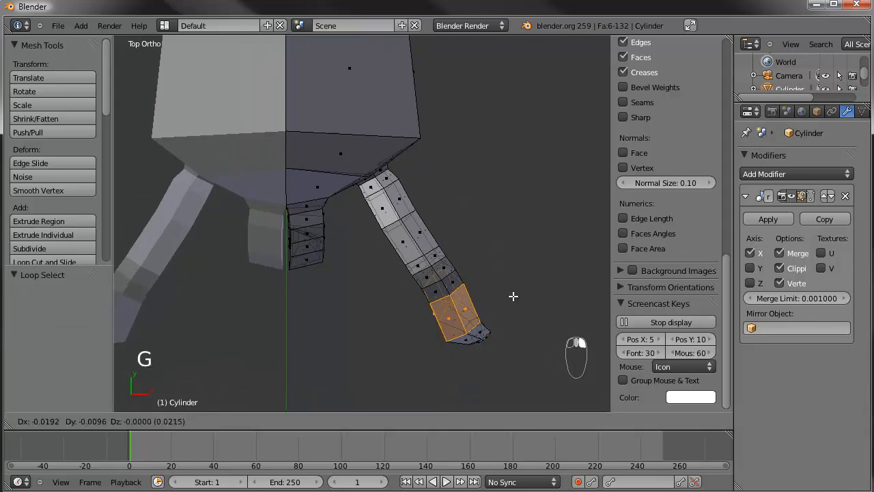
{"action": "left_click", "coordinate": [513, 296]}
{"action": "key", "text": "r"}
{"action": "left_click", "coordinate": [525, 289]}
{"action": "key", "text": "c"}
{"action": "right_click", "coordinate": [500, 382]}
{"action": "key", "text": "a"}
{"action": "scroll", "coordinate": [489, 365], "scroll_direction": "up", "scroll_amount": 1}
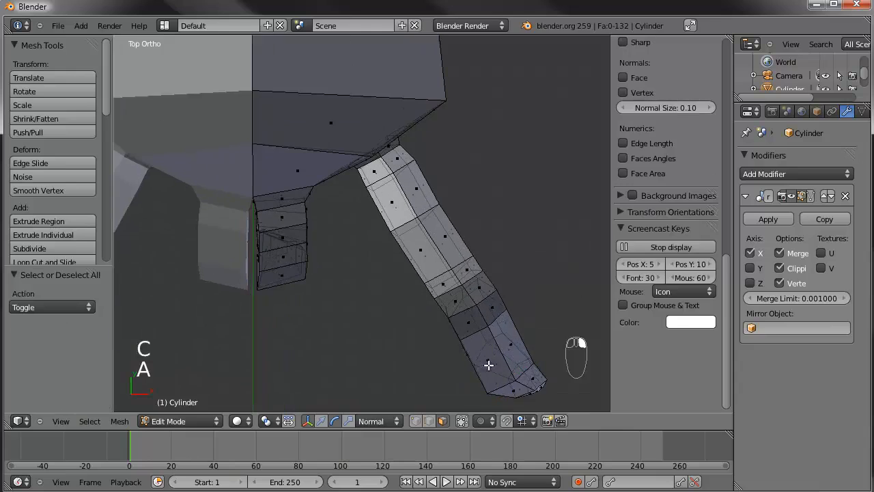
Select the four faces at the leg tip and move them about -0.033 in X and -0.029 in Y
{"action": "middle_click_drag", "start_coordinate": [492, 311], "coordinate": [417, 181], "text": "shift"}
{"action": "key", "text": "c"}
{"action": "scroll", "coordinate": [482, 300], "scroll_direction": "up", "scroll_amount": 10}
{"action": "scroll", "coordinate": [486, 287], "scroll_direction": "down", "scroll_amount": 1}
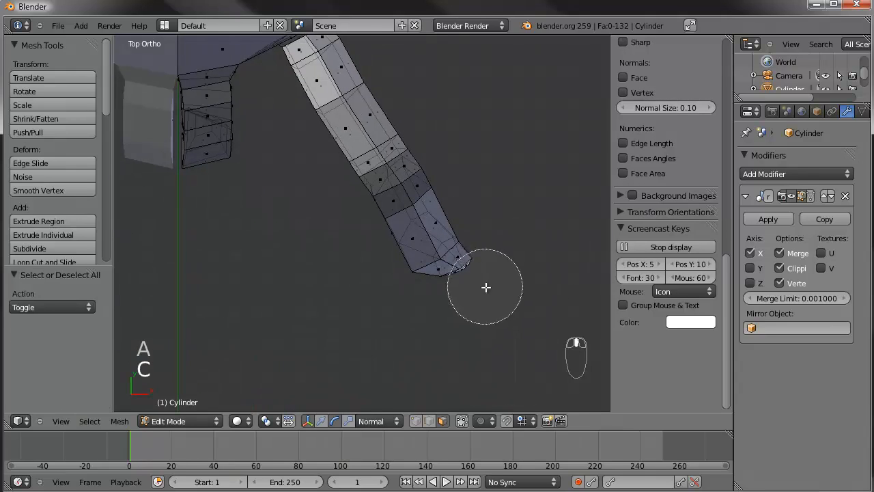
{"action": "left_click_drag", "start_coordinate": [490, 289], "coordinate": [478, 273]}
{"action": "right_click", "coordinate": [478, 273]}
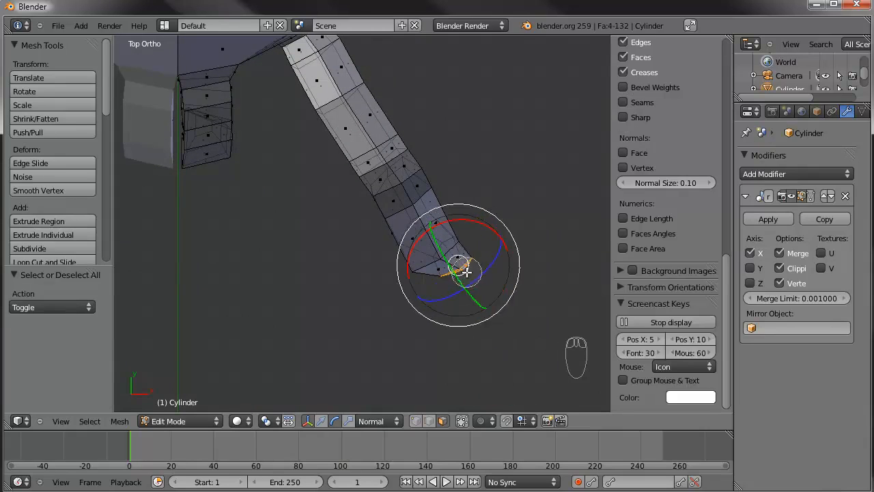
{"action": "key", "text": "g"}
{"action": "left_click", "coordinate": [534, 250]}
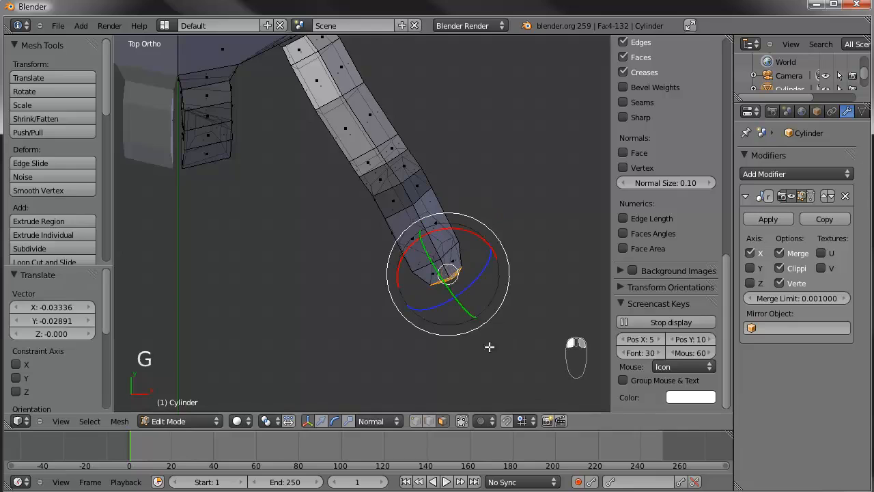
Select three vertices just above the leg tip and move them about -0.026 in X and -0.022 in Y
{"action": "scroll", "coordinate": [492, 274], "scroll_direction": "up", "scroll_amount": 3}
{"action": "middle_click_drag", "start_coordinate": [485, 277], "coordinate": [407, 243], "text": "shift"}
{"action": "right_click", "coordinate": [410, 247]}
{"action": "right_click", "coordinate": [421, 216], "text": "shift"}
{"action": "right_click", "coordinate": [437, 211], "text": "shift"}
{"action": "key", "text": "g"}
{"action": "left_click", "coordinate": [442, 242]}
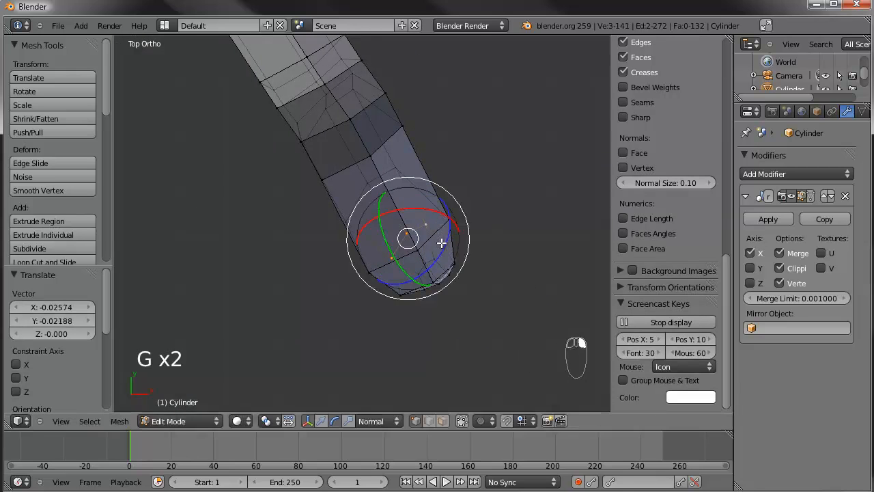
Nudge the single vertex farther up the lower leg's outer edge to even its outline, and clear the selection
{"action": "right_click", "coordinate": [410, 169]}
{"action": "key", "text": "g"}
{"action": "left_click", "coordinate": [416, 169]}
{"action": "scroll", "coordinate": [413, 175], "scroll_direction": "down", "scroll_amount": 2}
{"action": "key", "text": "a"}
{"action": "scroll", "coordinate": [403, 198], "scroll_direction": "down", "scroll_amount": 2}
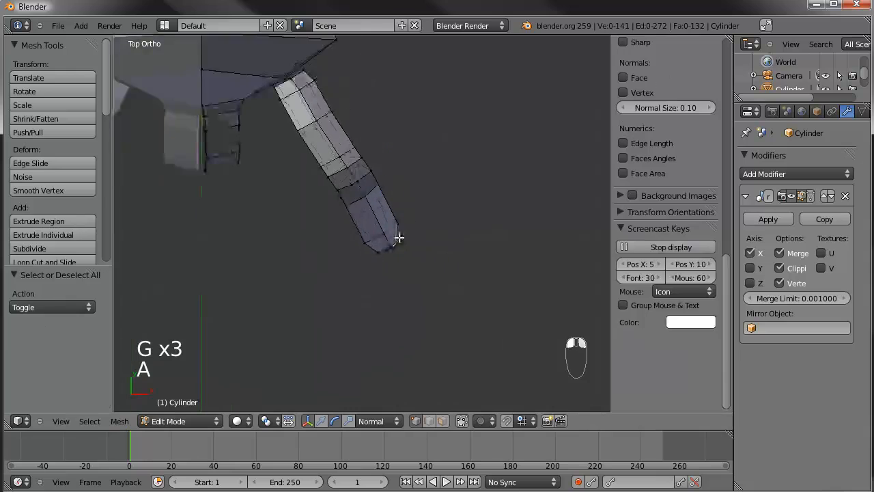
Select the whole leg, place the 3D cursor at its base, and use the cursor as the pivot point
{"action": "key", "text": "a"}
{"action": "key", "text": "a"}
{"action": "key", "text": "c"}
{"action": "left_click_drag", "start_coordinate": [400, 250], "coordinate": [369, 189]}
{"action": "scroll", "coordinate": [401, 243], "scroll_direction": "up", "scroll_amount": 4}
{"action": "right_click", "coordinate": [334, 112]}
{"action": "key", "text": "KP_3"}
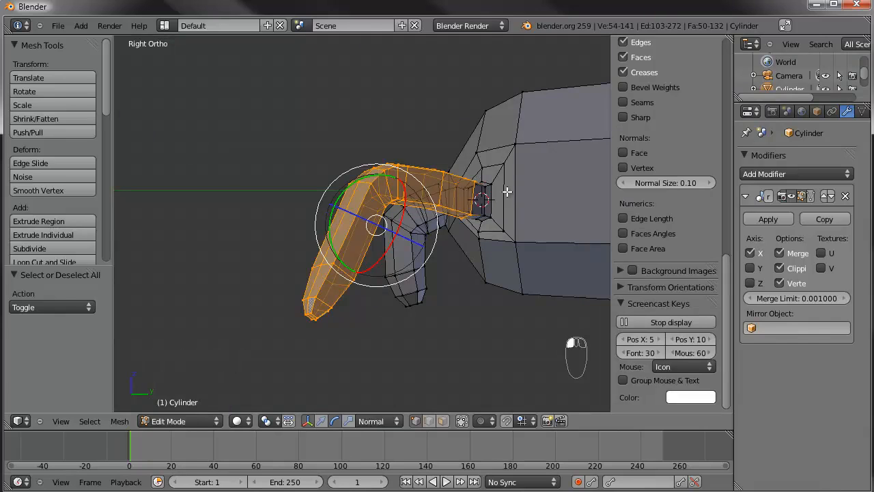
{"action": "key", "text": "KP_7"}
{"action": "key", "text": "period"}
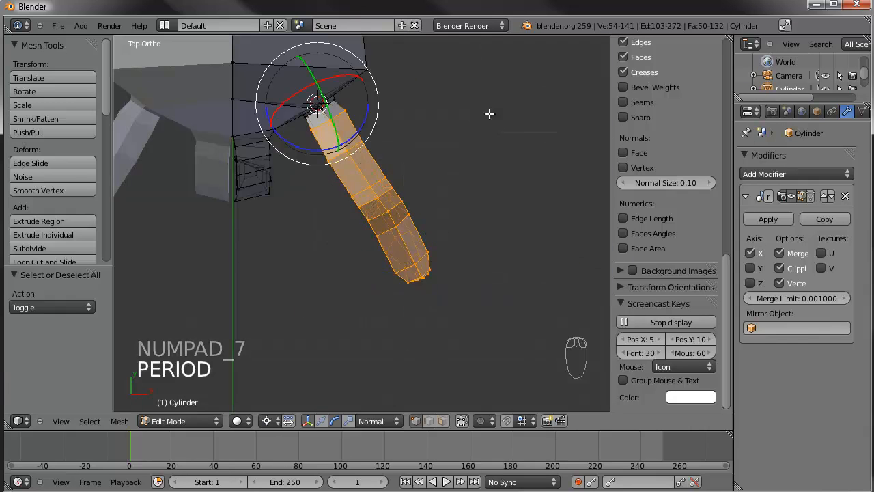
Try to swing the whole leg about its base with several rotations, starting with about 15°
{"action": "key", "text": "r"}
{"action": "key", "text": "r"}
{"action": "key", "text": "r"}
{"action": "left_click", "coordinate": [446, 121]}
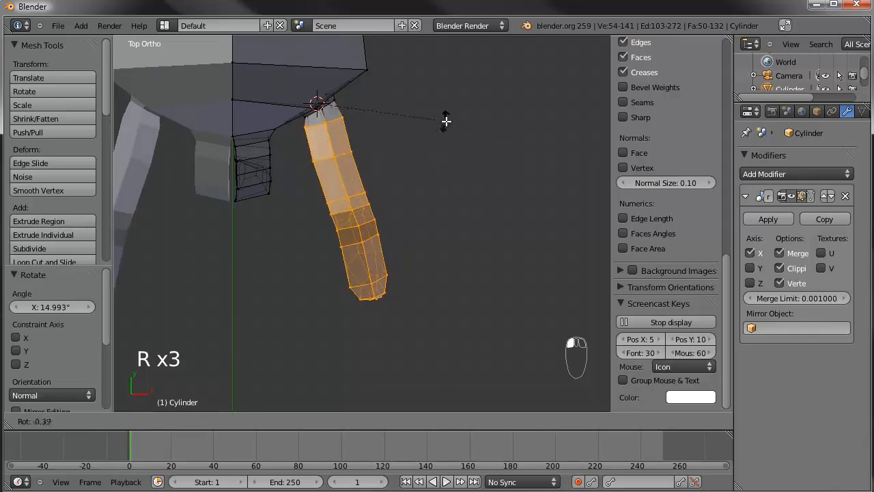
{"action": "left_click", "coordinate": [468, 122]}
{"action": "key", "text": "r"}
{"action": "left_click", "coordinate": [441, 156]}
{"action": "key", "text": "r"}
{"action": "left_click", "coordinate": [484, 139]}
{"action": "key", "text": "r"}
{"action": "left_click", "coordinate": [465, 170]}
Undo the leg rotations
{"action": "middle_click_drag", "start_coordinate": [319, 211], "coordinate": [289, 167]}
{"action": "middle_click_drag", "start_coordinate": [437, 226], "coordinate": [491, 211]}
{"action": "key", "text": "ctrl+z"}
{"action": "key", "text": "ctrl+z"}
{"action": "key", "text": "ctrl+z"}
{"action": "key", "text": "ctrl+z"}
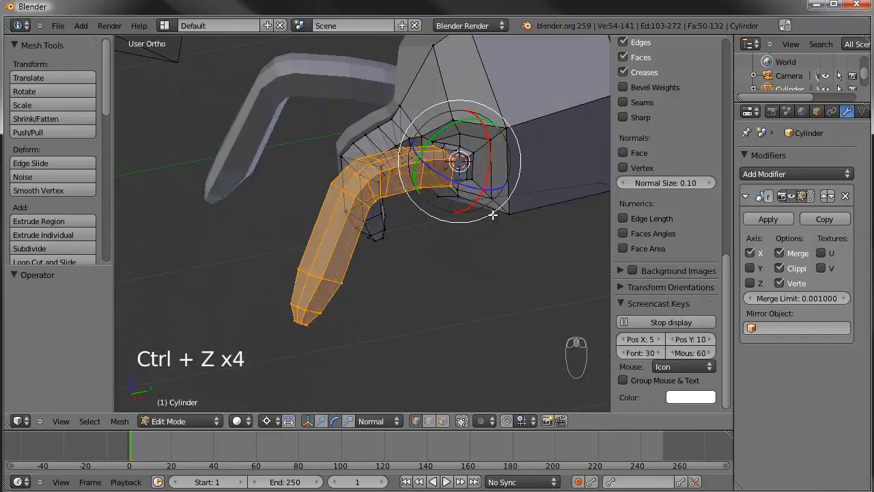
{"action": "key", "text": "ctrl+z"}
Enable proportional editing in Connected mode
{"action": "middle_click_drag", "start_coordinate": [400, 157], "coordinate": [465, 348]}
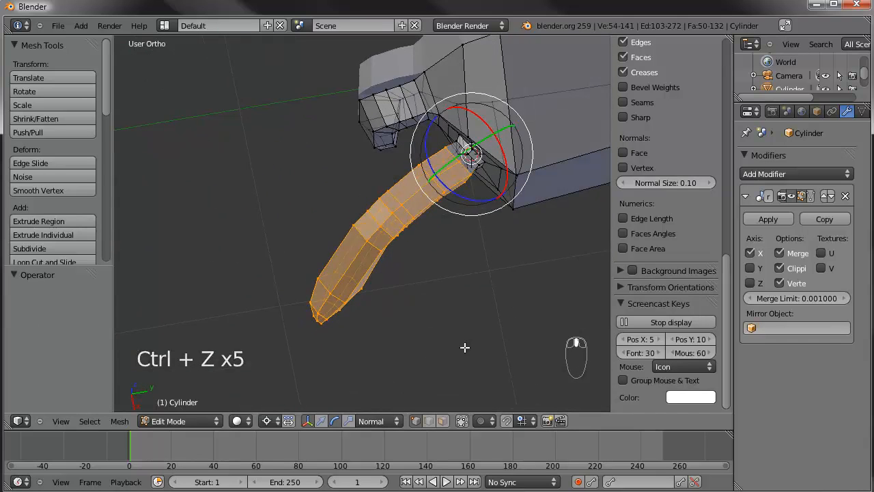
{"action": "left_click", "coordinate": [494, 418]}
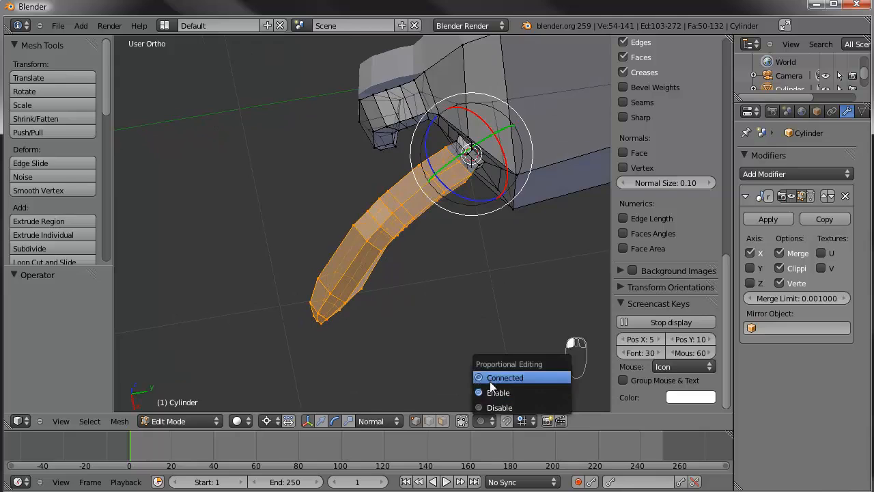
{"action": "left_click", "coordinate": [490, 381]}
In top view, rotate the leg about its base with proportional size 0.29, first by about 22.1° and again by about 4.5°
{"action": "key", "text": "KP_7"}
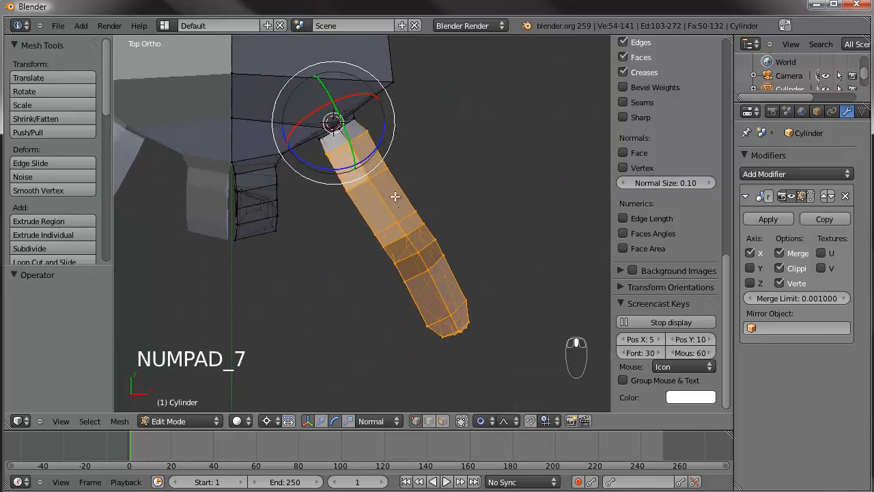
{"action": "middle_click_drag", "start_coordinate": [371, 161], "coordinate": [407, 137], "text": "shift"}
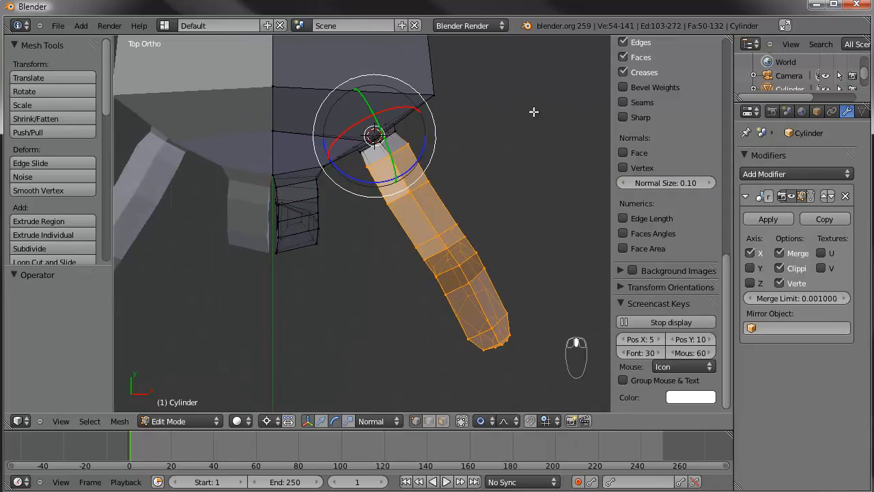
{"action": "key", "text": "r"}
{"action": "scroll", "coordinate": [530, 143], "scroll_direction": "up", "scroll_amount": 8}
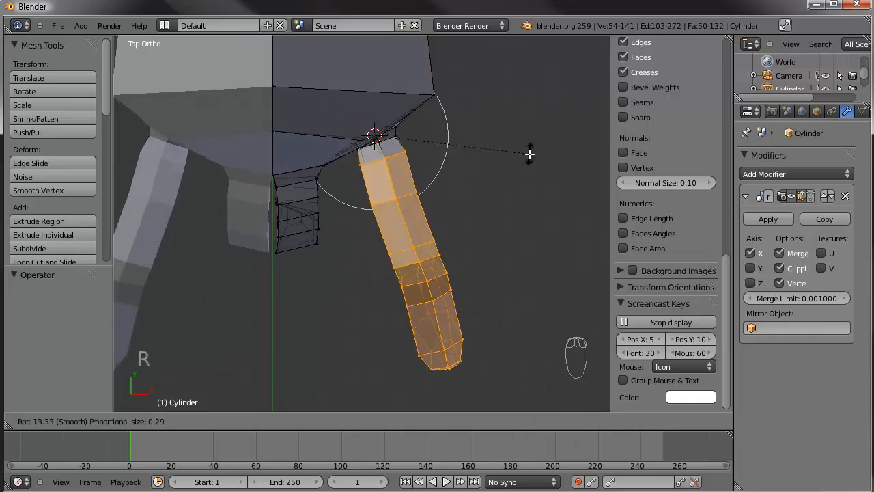
{"action": "left_click", "coordinate": [493, 149]}
{"action": "key", "text": "r"}
{"action": "key", "text": "r"}
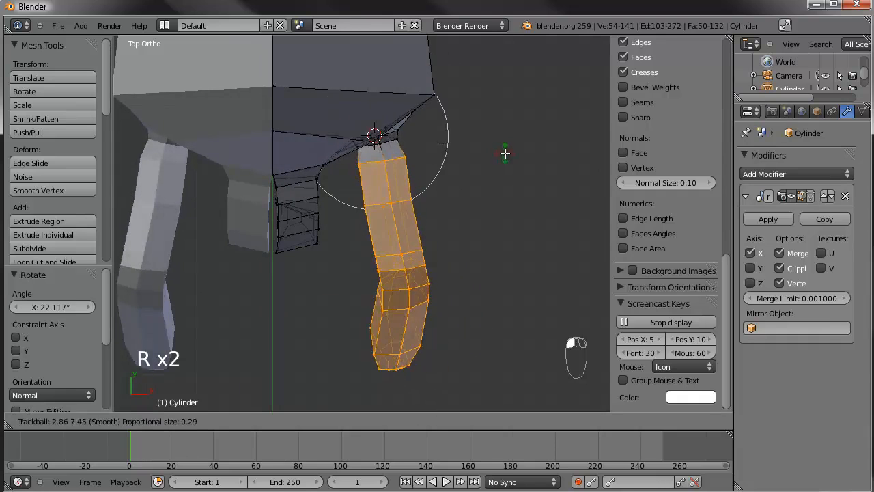
{"action": "key", "text": "r"}
{"action": "left_click", "coordinate": [530, 169]}
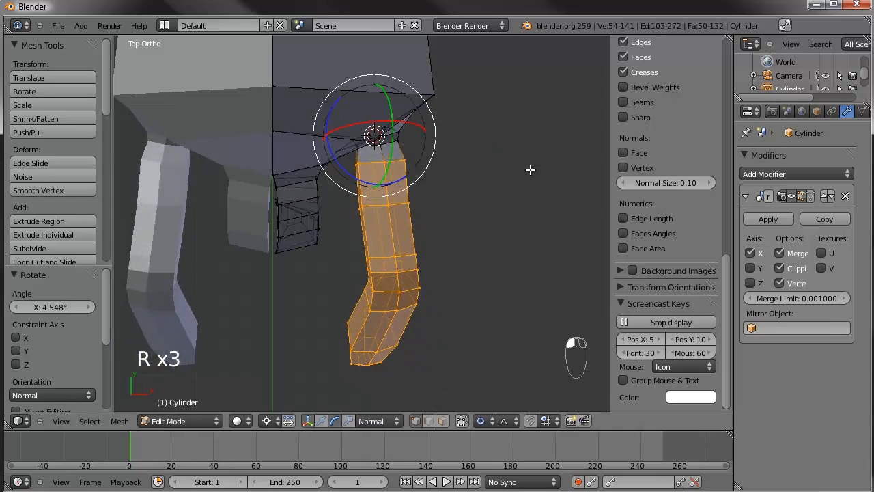
In right view, select the vertices of the leg's tip section and place the 3D cursor at the knee
{"action": "key", "text": "KP_3"}
{"action": "key", "text": "a"}
{"action": "key", "text": "a"}
{"action": "key", "text": "c"}
{"action": "scroll", "coordinate": [234, 294], "scroll_direction": "down", "scroll_amount": 3}
{"action": "left_click", "coordinate": [212, 312]}
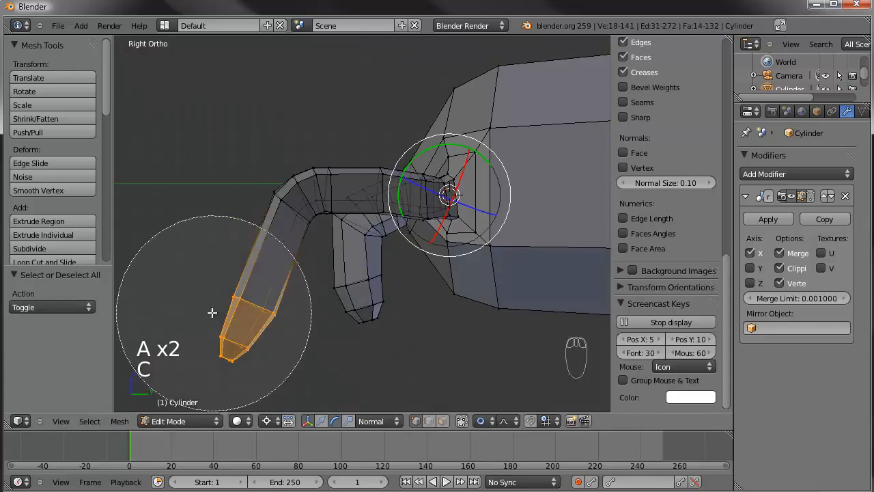
{"action": "right_click", "coordinate": [245, 202]}
{"action": "left_click", "coordinate": [304, 192]}
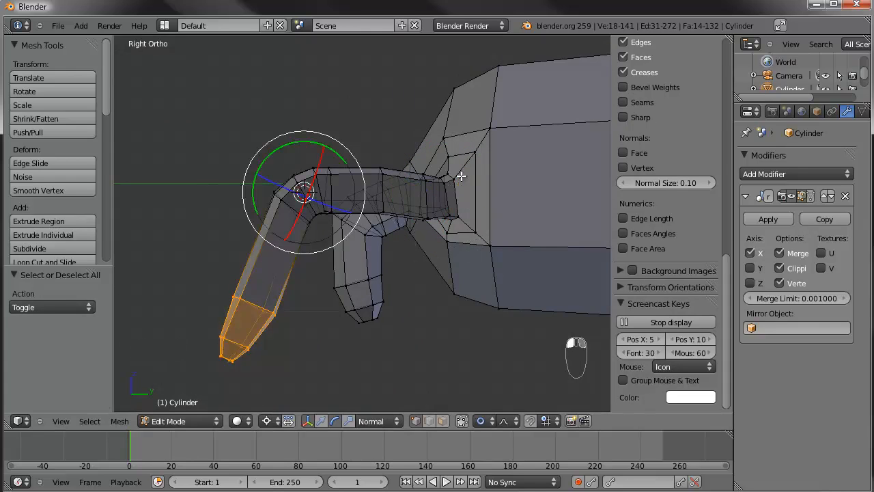
Rotate the lower leg inward about the knee with a larger proportional falloff, and clear the selection
{"action": "key", "text": "r"}
{"action": "scroll", "coordinate": [429, 148], "scroll_direction": "down", "scroll_amount": 10}
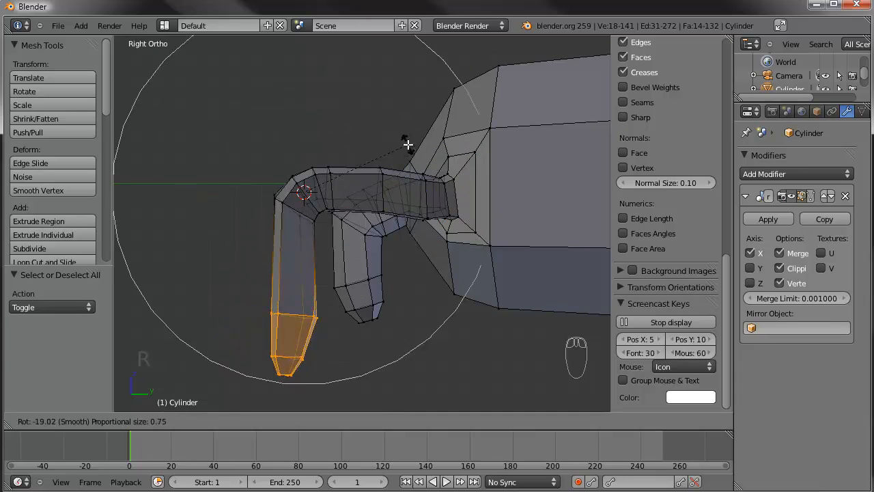
{"action": "scroll", "coordinate": [403, 143], "scroll_direction": "down", "scroll_amount": 2}
{"action": "left_click", "coordinate": [362, 142]}
{"action": "middle_click_drag", "start_coordinate": [257, 201], "coordinate": [342, 279]}
{"action": "key", "text": "a"}
Add a centred loop cut around the lower leg between the knee and the tip section
{"action": "scroll", "coordinate": [354, 244], "scroll_direction": "down", "scroll_amount": 3}
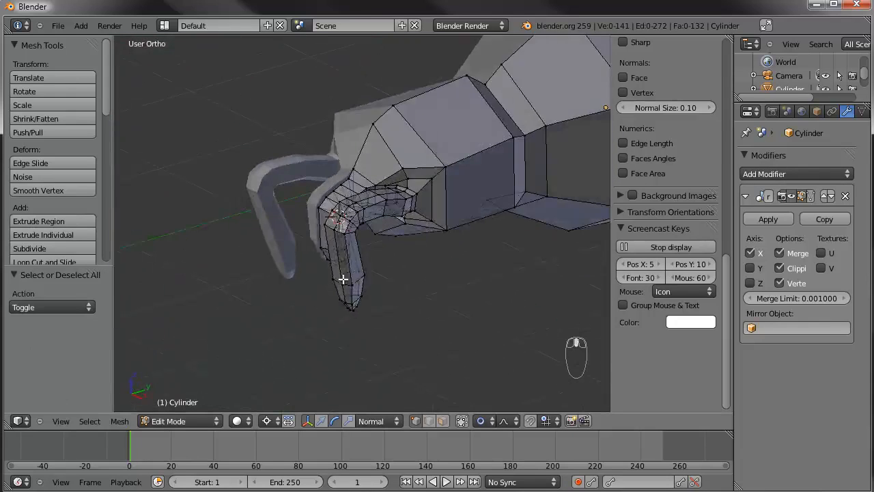
{"action": "scroll", "coordinate": [343, 278], "scroll_direction": "up", "scroll_amount": 4}
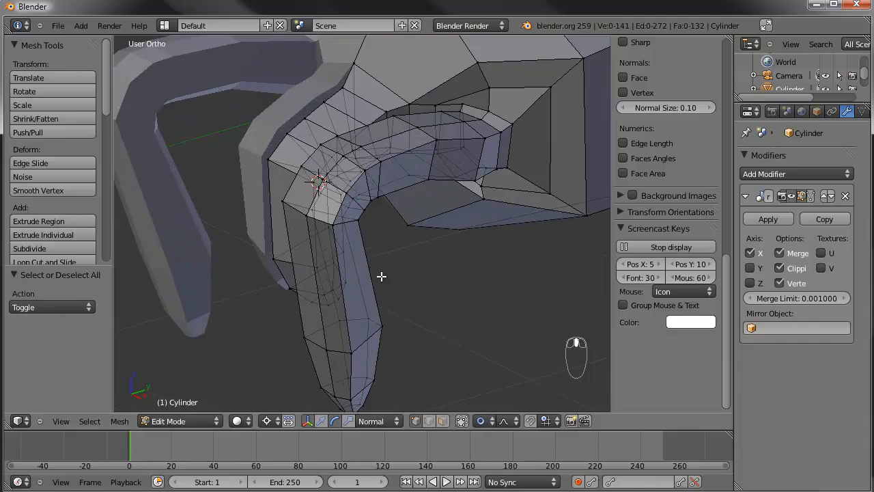
{"action": "key", "text": "ctrl+r"}
{"action": "left_click", "coordinate": [380, 276]}
{"action": "right_click", "coordinate": [382, 277]}
{"action": "key", "text": "s"}
{"action": "right_click", "coordinate": [403, 272]}
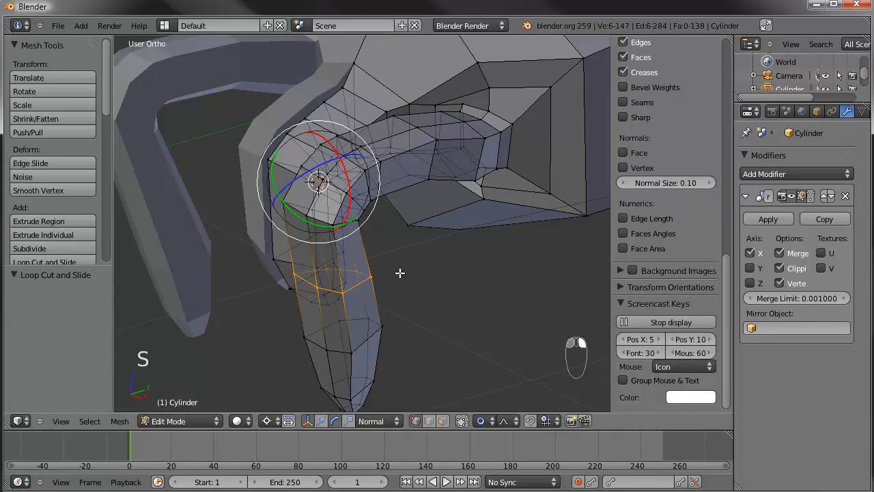
{"action": "key", "text": "s"}
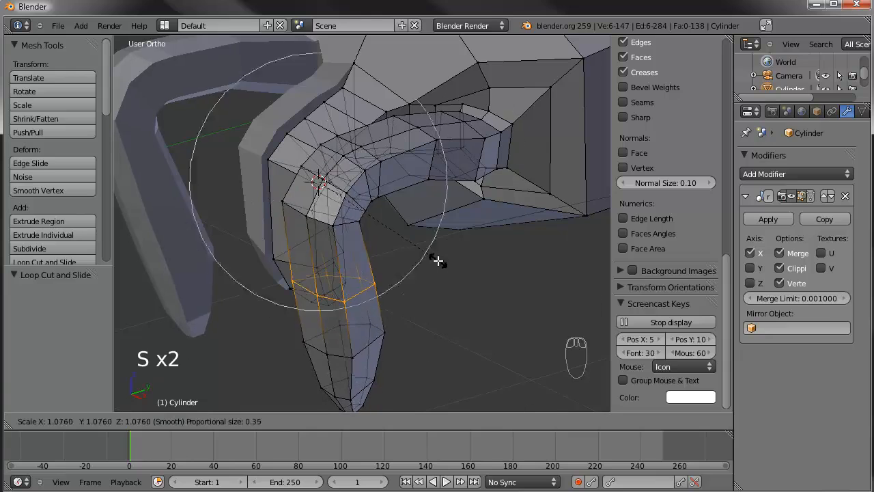
{"action": "scroll", "coordinate": [456, 256], "scroll_direction": "up", "scroll_amount": 3}
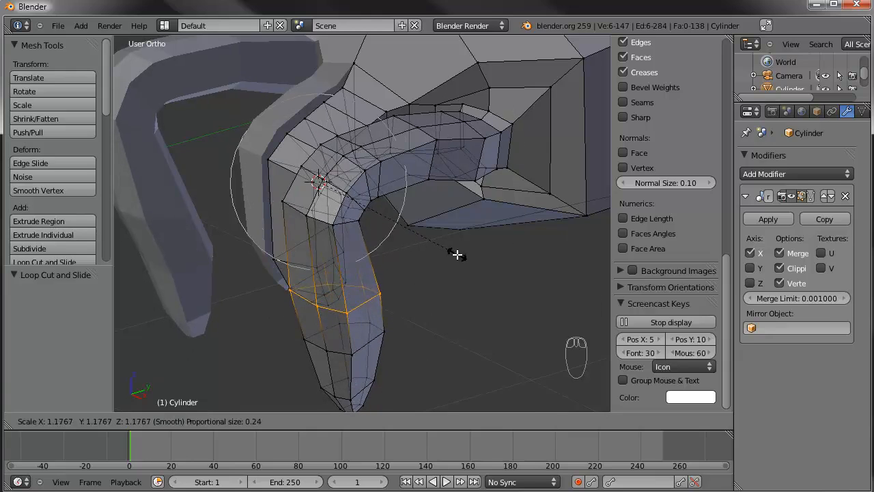
{"action": "scroll", "coordinate": [459, 257], "scroll_direction": "down", "scroll_amount": 2}
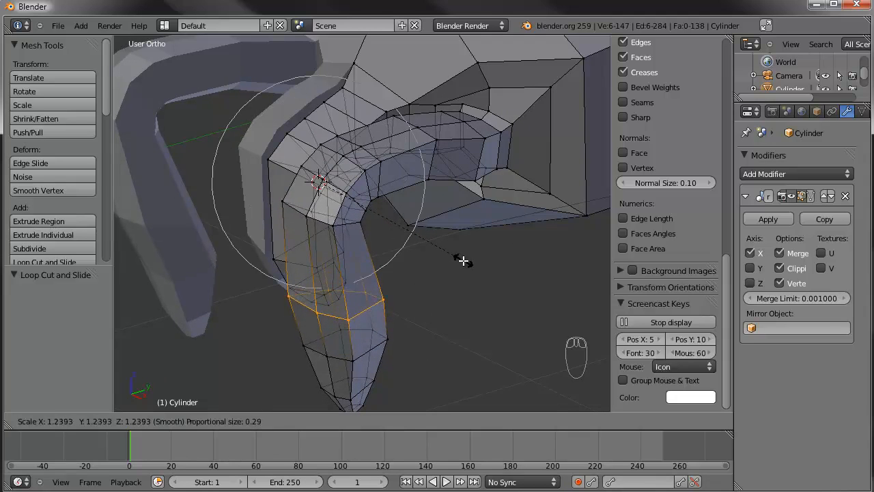
{"action": "right_click", "coordinate": [463, 261]}
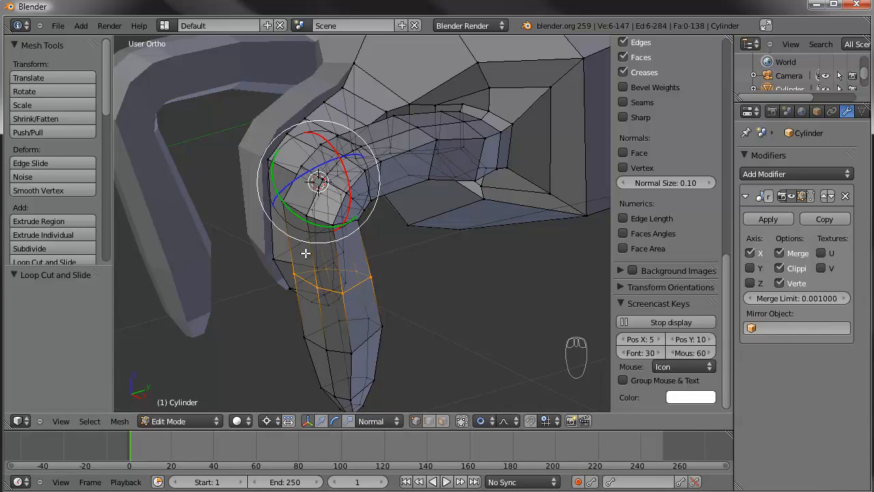
Fatten the new loop around the lower leg by about 0.04 with a larger proportional falloff
{"action": "key", "text": "alt+s"}
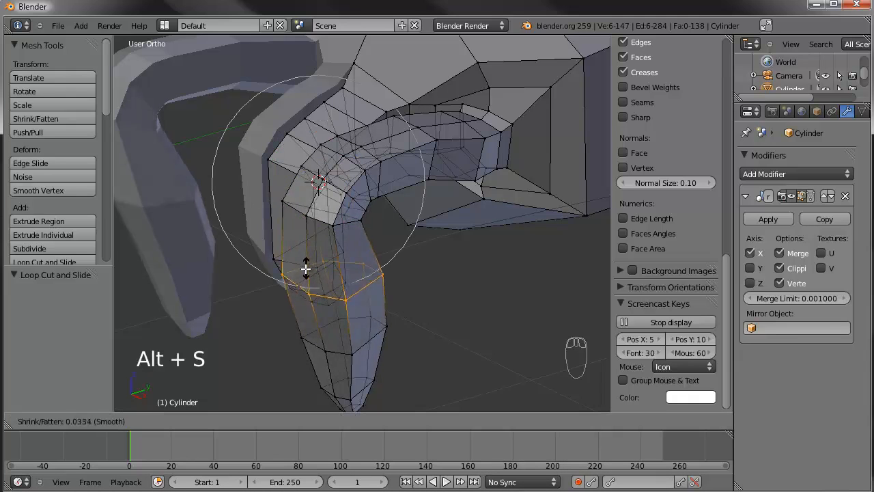
{"action": "scroll", "coordinate": [304, 270], "scroll_direction": "down", "scroll_amount": 2}
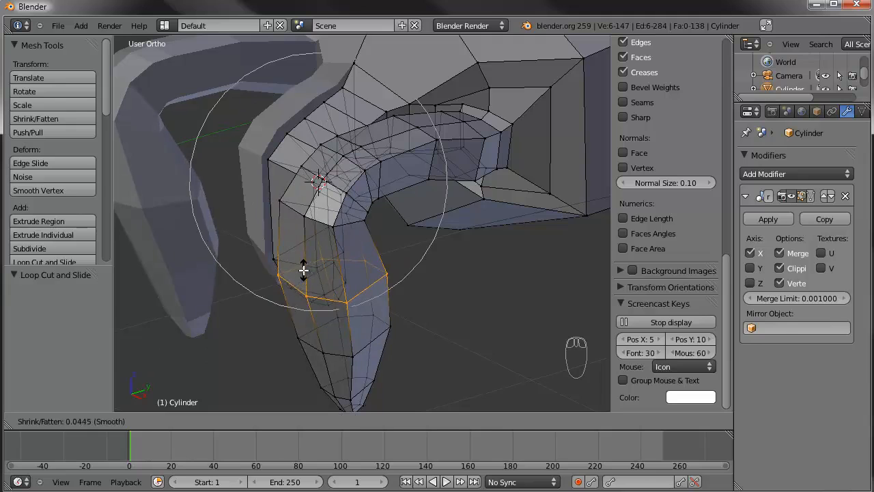
{"action": "left_click", "coordinate": [303, 269]}
Select the edge loop around the knee and fatten it with Shrink/Fatten, using a smaller proportional falloff
{"action": "right_click", "coordinate": [340, 191], "text": "alt"}
{"action": "middle_click_drag", "start_coordinate": [381, 213], "coordinate": [414, 308]}
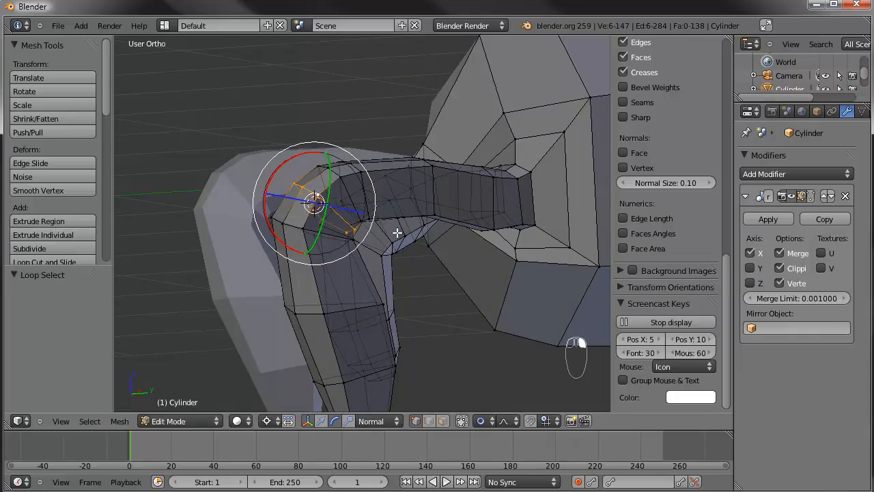
{"action": "key", "text": "alt+s"}
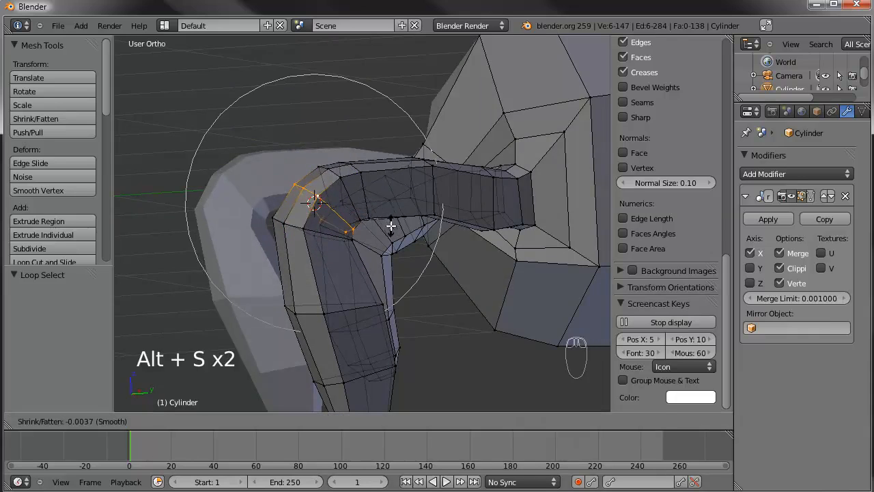
{"action": "scroll", "coordinate": [377, 226], "scroll_direction": "up", "scroll_amount": 5}
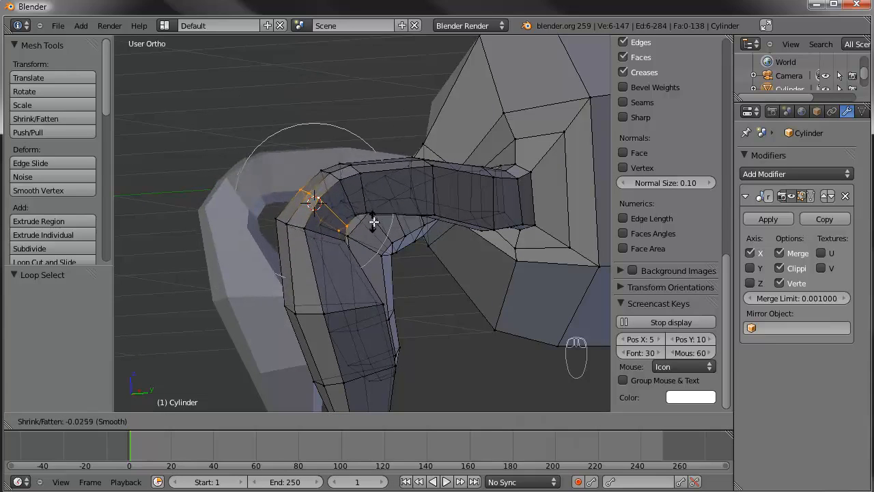
{"action": "scroll", "coordinate": [385, 228], "scroll_direction": "up", "scroll_amount": 2}
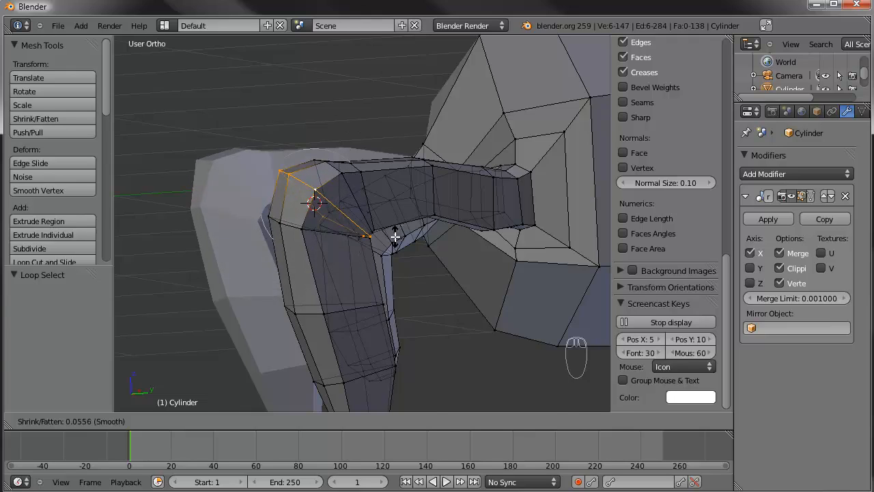
{"action": "left_click", "coordinate": [390, 234]}
Leave edit mode and examine the legs and head from the front and from slightly above
{"action": "scroll", "coordinate": [390, 234], "scroll_direction": "down", "scroll_amount": 3}
{"action": "key", "text": "Tab"}
{"action": "middle_click_drag", "start_coordinate": [390, 234], "coordinate": [436, 284]}
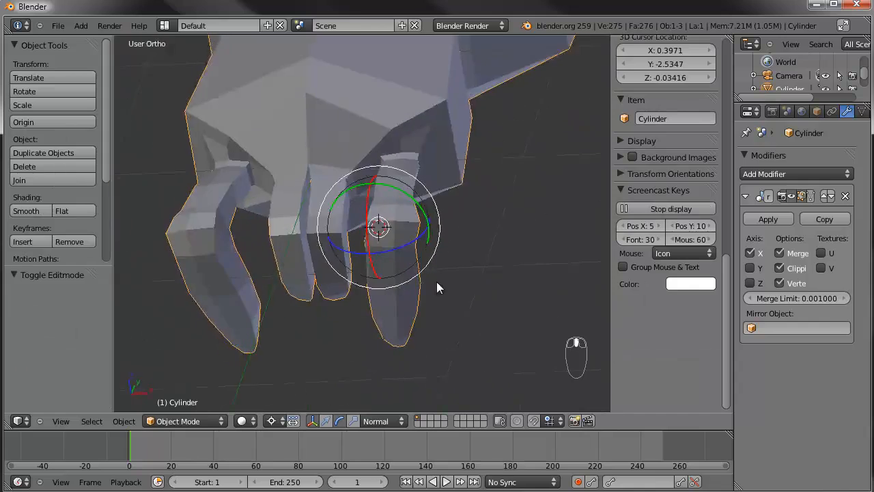
{"action": "middle_click_drag", "start_coordinate": [273, 199], "coordinate": [284, 258]}
{"action": "key", "text": "KP_1"}
{"action": "key", "text": "KP_1"}
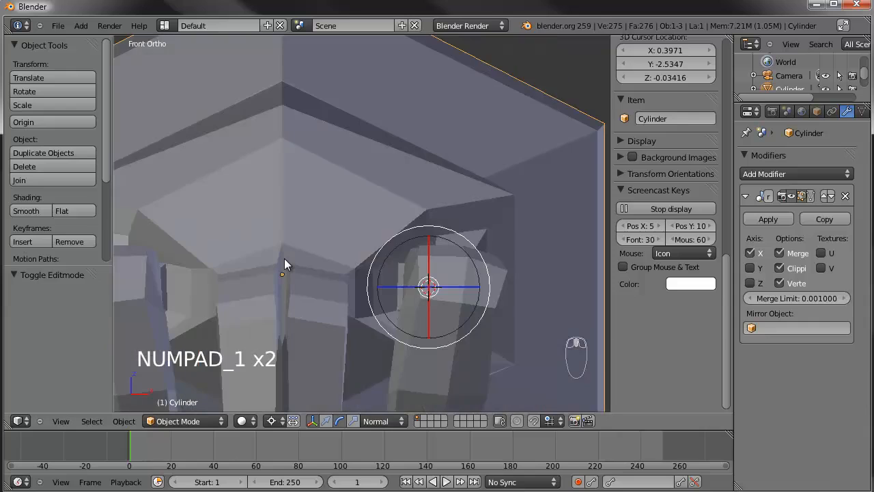
{"action": "key", "text": "KP_2"}
{"action": "key", "text": "KP_8"}
{"action": "key", "text": "KP_8"}
{"action": "key", "text": "KP_8"}
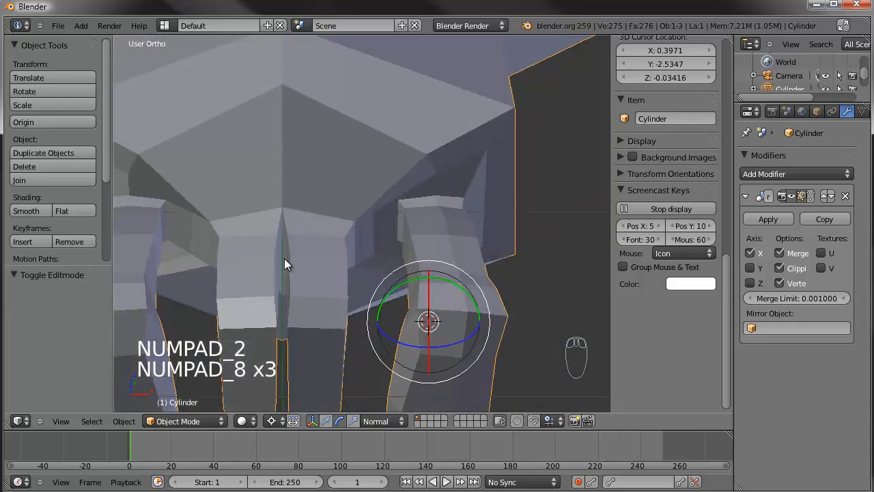
In face select mode, select the head's front face beside the mirror line, turn off mirror clipping, and extrude the face in place
{"action": "scroll", "coordinate": [329, 243], "scroll_direction": "up", "scroll_amount": 6}
{"action": "key", "text": "Tab"}
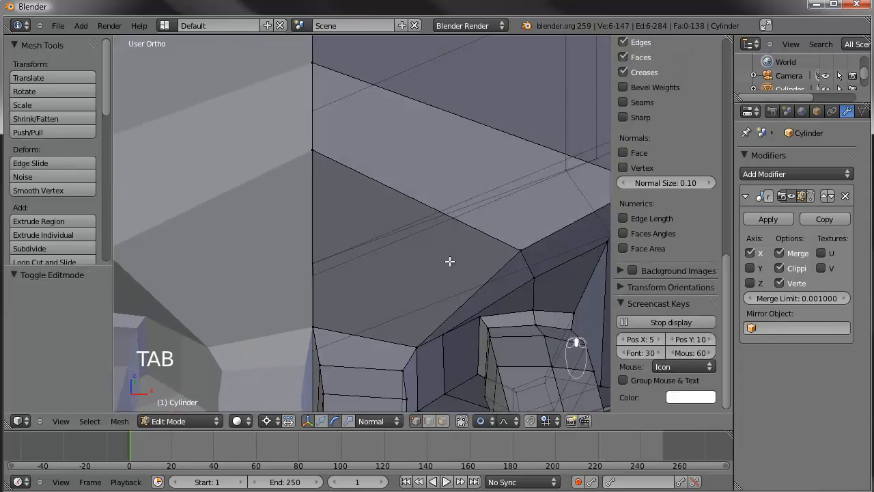
{"action": "left_click", "coordinate": [442, 420]}
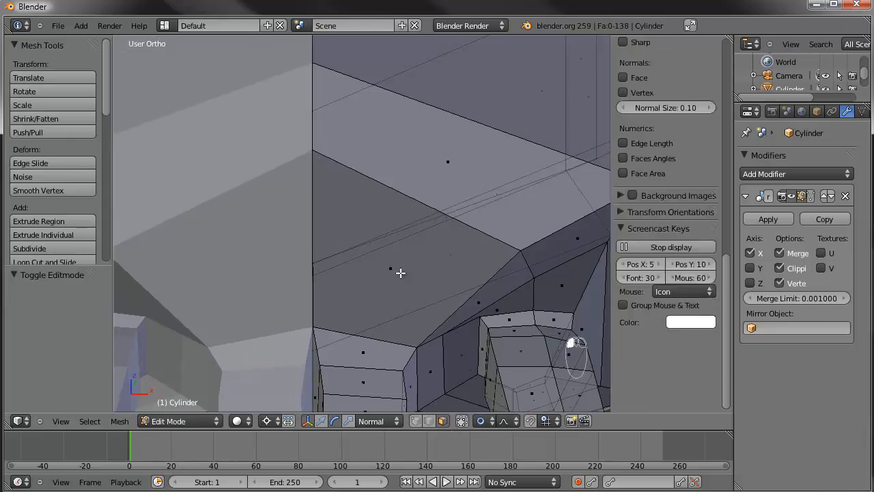
{"action": "right_click", "coordinate": [400, 273]}
{"action": "middle_click_drag", "start_coordinate": [401, 273], "coordinate": [380, 285], "text": "shift"}
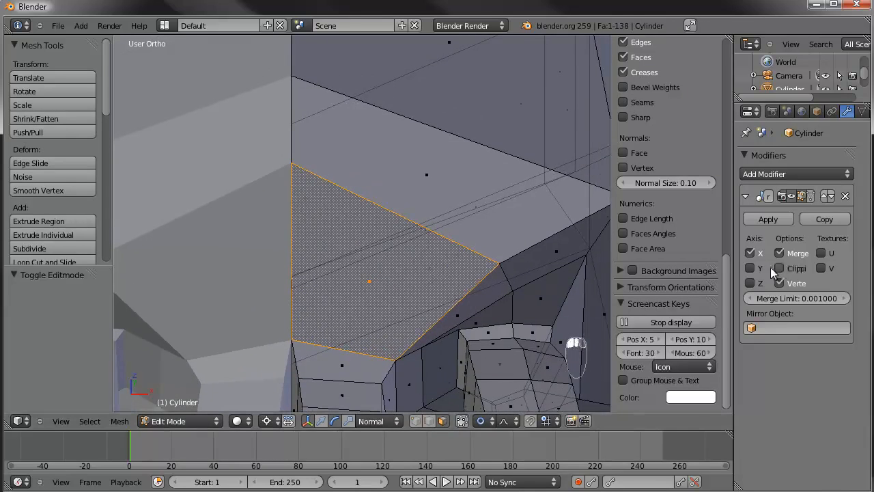
{"action": "key", "text": "e"}
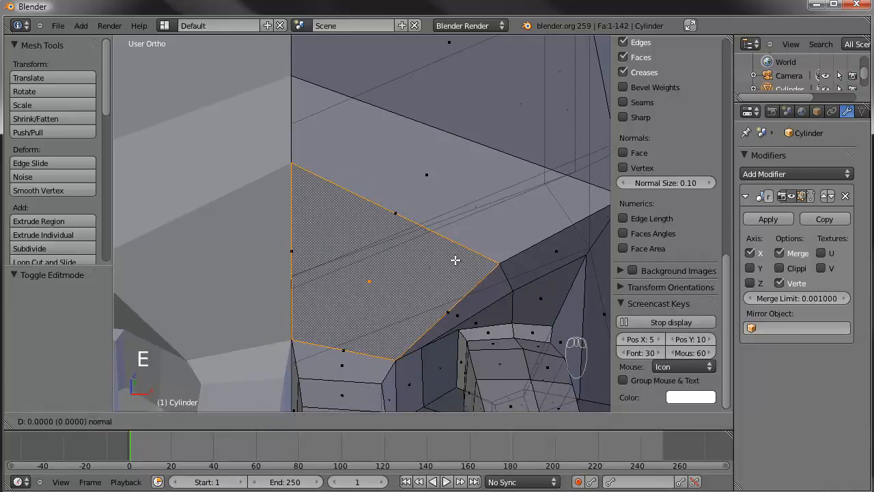
{"action": "right_click", "coordinate": [455, 260]}
With the median point pivot and proportional editing off, scale the extruded head face to about 0.551
{"action": "key", "text": "s"}
{"action": "right_click", "coordinate": [410, 262]}
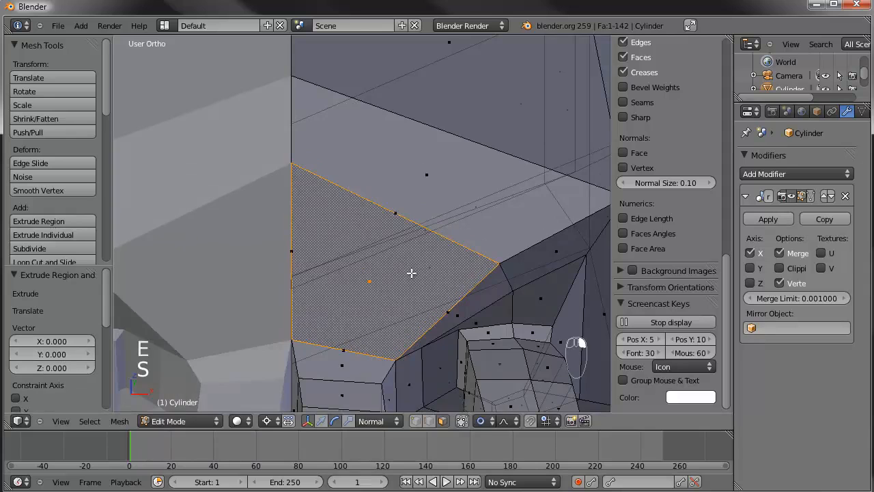
{"action": "scroll", "coordinate": [403, 300], "scroll_direction": "down", "scroll_amount": 4}
{"action": "scroll", "coordinate": [437, 261], "scroll_direction": "up", "scroll_amount": 3}
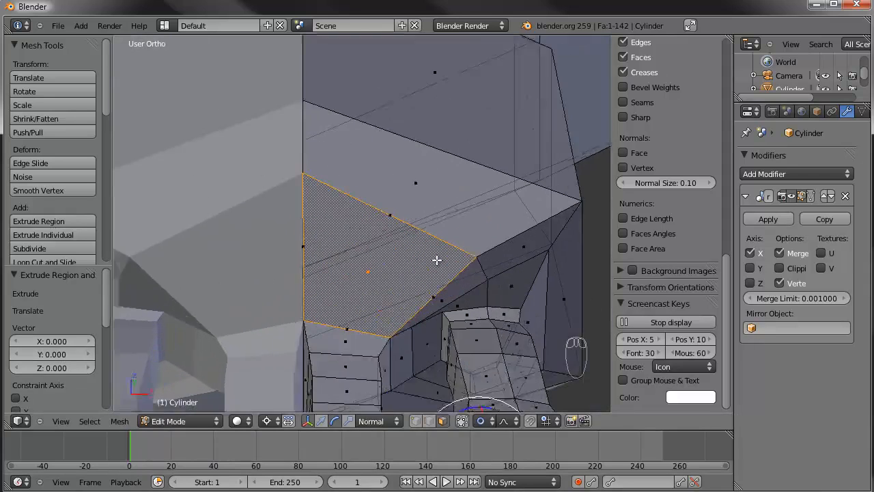
{"action": "key", "text": "ctrl+comma"}
{"action": "scroll", "coordinate": [435, 272], "scroll_direction": "up", "scroll_amount": 1}
{"action": "key", "text": "s"}
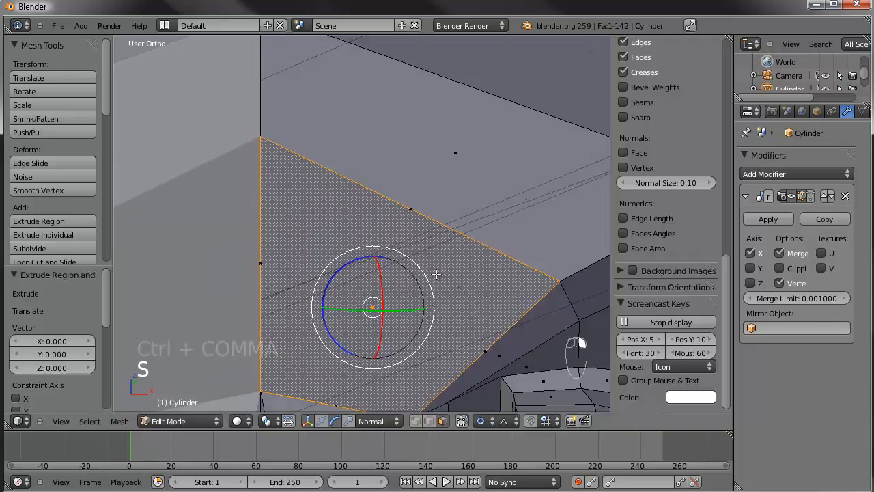
{"action": "key", "text": "alt+o"}
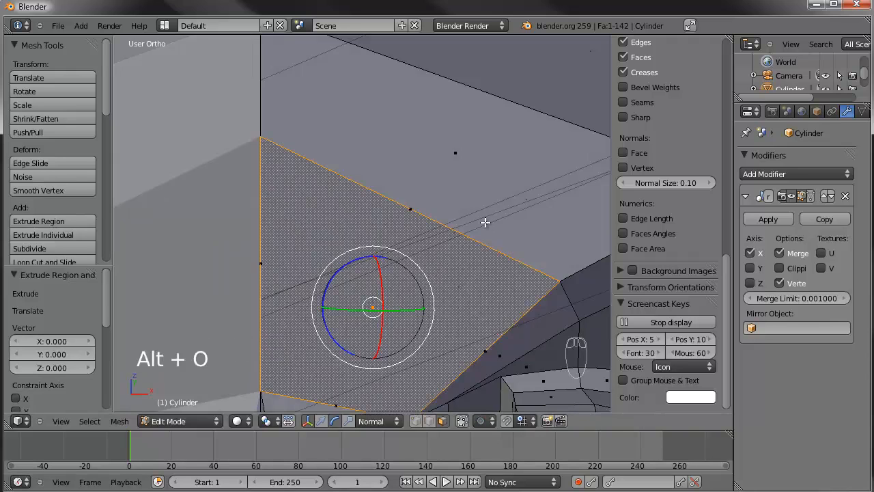
{"action": "key", "text": "s"}
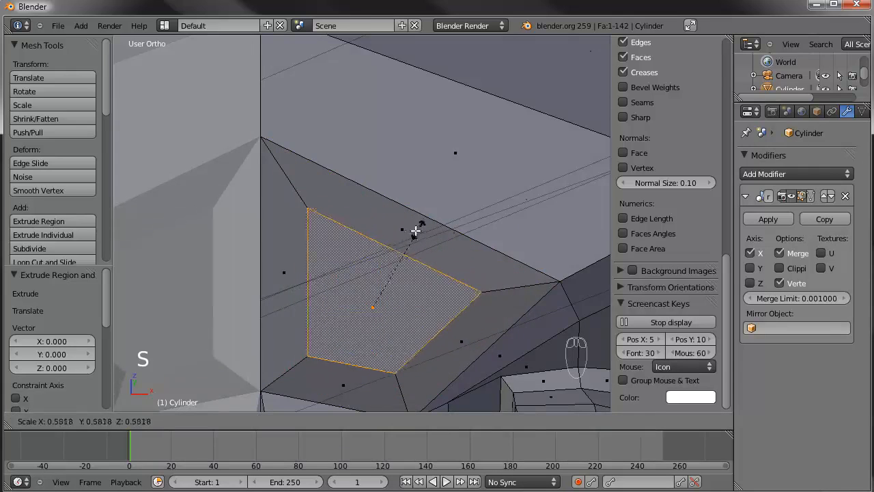
{"action": "left_click", "coordinate": [410, 232]}
Scale the inset head face down further and rotate it by about -10.4°
{"action": "middle_click_drag", "start_coordinate": [469, 244], "coordinate": [444, 220]}
{"action": "scroll", "coordinate": [444, 220], "scroll_direction": "up", "scroll_amount": 2}
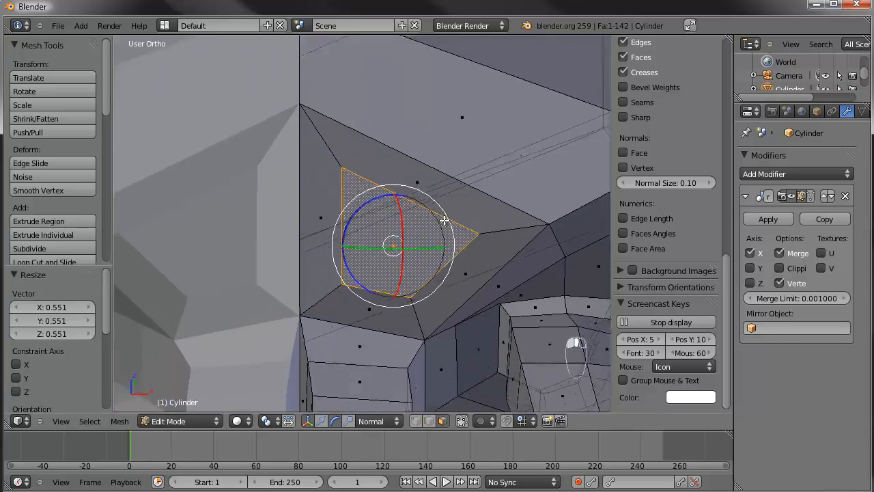
{"action": "middle_click_drag", "start_coordinate": [491, 254], "coordinate": [499, 240], "text": "shift"}
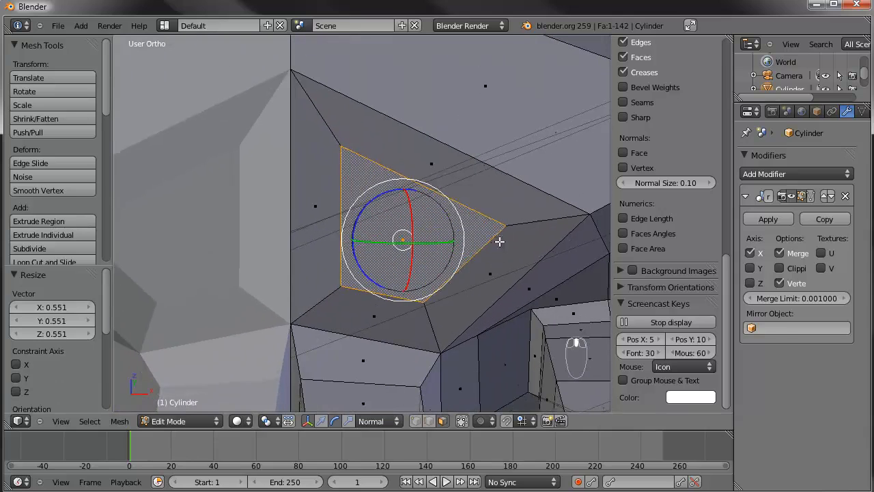
{"action": "key", "text": "s"}
{"action": "key", "text": "s"}
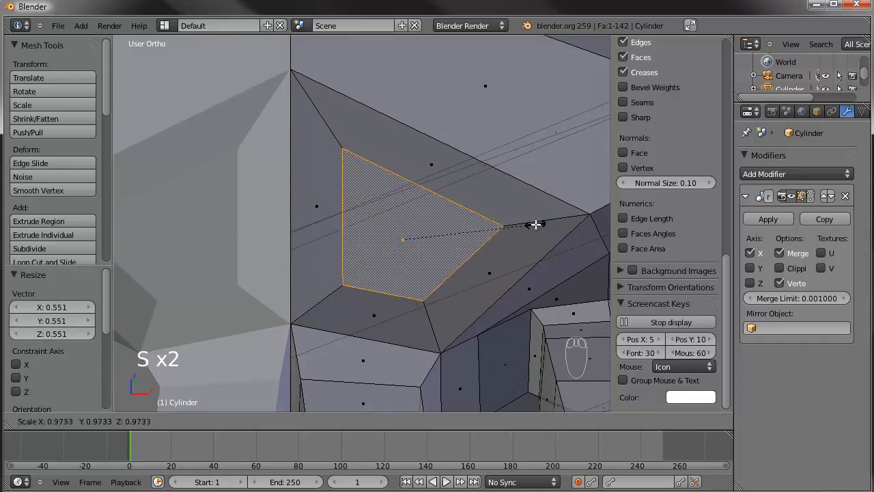
{"action": "left_click", "coordinate": [478, 228]}
{"action": "key", "text": "r"}
{"action": "left_click", "coordinate": [528, 206]}
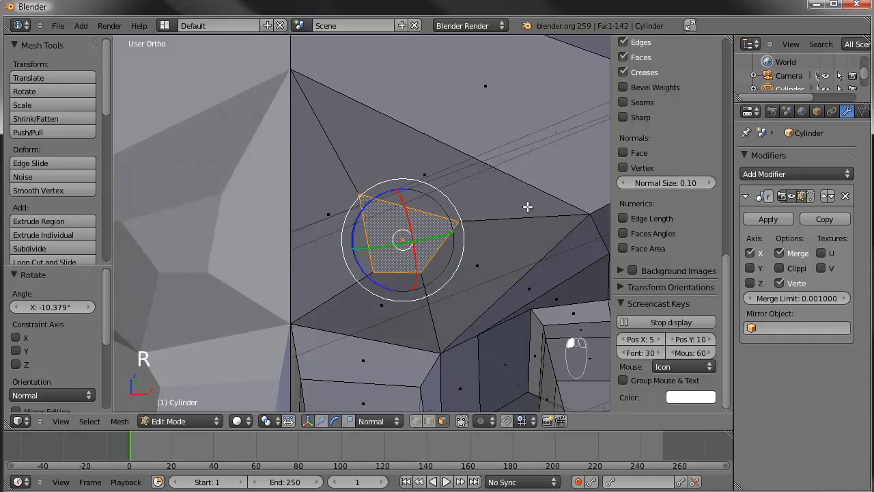
In vertex select mode, move each of the four corners of the small inset face to reshape it
{"action": "left_click", "coordinate": [415, 421]}
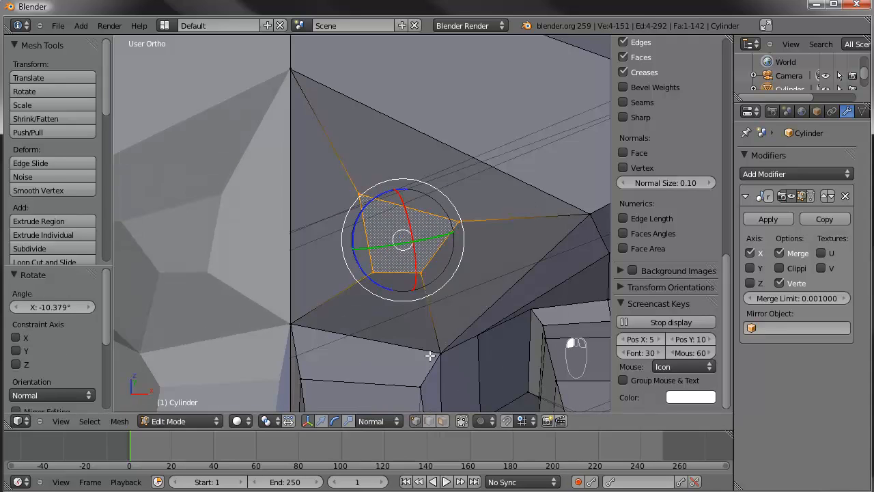
{"action": "right_click", "coordinate": [375, 270]}
{"action": "key", "text": "g"}
{"action": "left_click", "coordinate": [364, 258]}
{"action": "right_click", "coordinate": [408, 269]}
{"action": "key", "text": "g"}
{"action": "left_click", "coordinate": [408, 282]}
{"action": "right_click", "coordinate": [453, 230]}
{"action": "key", "text": "g"}
{"action": "left_click", "coordinate": [450, 218]}
{"action": "right_click", "coordinate": [367, 198]}
{"action": "key", "text": "g"}
{"action": "left_click", "coordinate": [367, 192]}
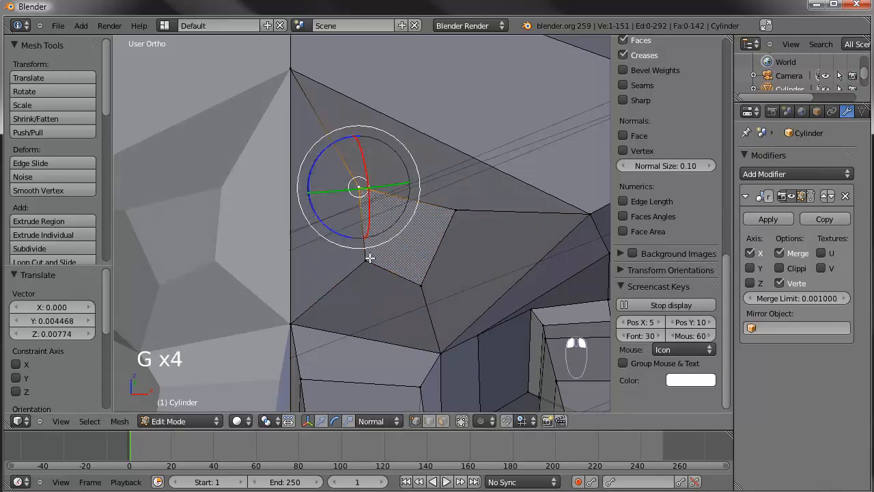
Readjust three corners of the inset face, and shift the outer side and lower vertices of the surrounding head face
{"action": "right_click", "coordinate": [371, 258]}
{"action": "key", "text": "g"}
{"action": "left_click", "coordinate": [361, 266]}
{"action": "right_click", "coordinate": [364, 177]}
{"action": "key", "text": "g"}
{"action": "left_click", "coordinate": [359, 185]}
{"action": "right_click", "coordinate": [443, 207]}
{"action": "key", "text": "g"}
{"action": "left_click", "coordinate": [442, 201]}
{"action": "right_click", "coordinate": [579, 206]}
{"action": "key", "text": "g"}
{"action": "left_click", "coordinate": [577, 190]}
{"action": "right_click", "coordinate": [443, 350]}
{"action": "key", "text": "g"}
{"action": "left_click", "coordinate": [446, 344]}
Fine-tune all four corner vertices of the inset face once more and clear the selection
{"action": "right_click", "coordinate": [422, 284]}
{"action": "key", "text": "g"}
{"action": "left_click", "coordinate": [420, 285]}
{"action": "right_click", "coordinate": [355, 266]}
{"action": "key", "text": "g"}
{"action": "left_click", "coordinate": [353, 270]}
{"action": "right_click", "coordinate": [440, 215]}
{"action": "key", "text": "g"}
{"action": "left_click", "coordinate": [445, 220]}
{"action": "right_click", "coordinate": [348, 195]}
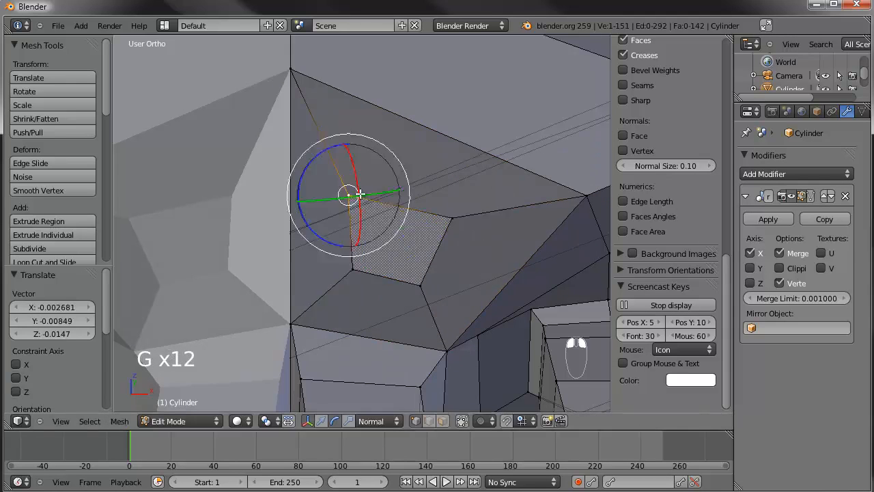
{"action": "key", "text": "g"}
{"action": "left_click", "coordinate": [368, 193]}
{"action": "key", "text": "a"}
In face select mode, select the small inset head face and extrude it slightly inward to form a recess
{"action": "middle_click_drag", "start_coordinate": [417, 252], "coordinate": [474, 261]}
{"action": "key", "text": "KP_1"}
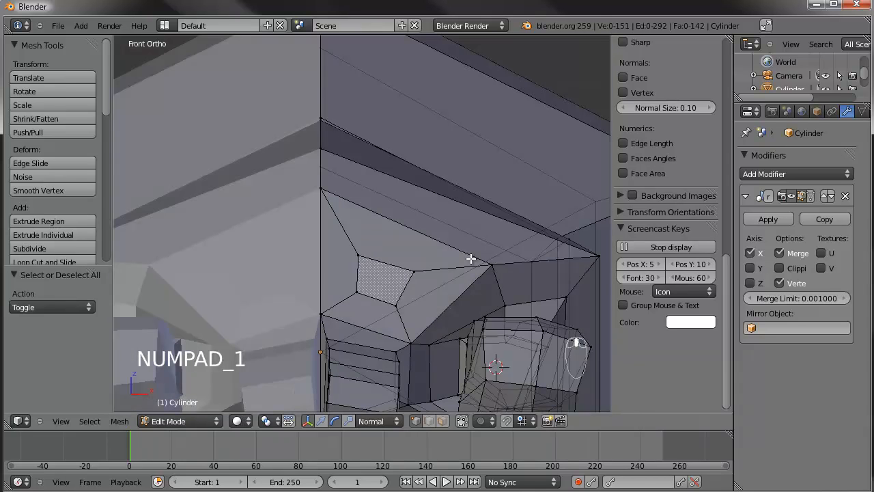
{"action": "key", "text": "KP_8"}
{"action": "key", "text": "KP_8"}
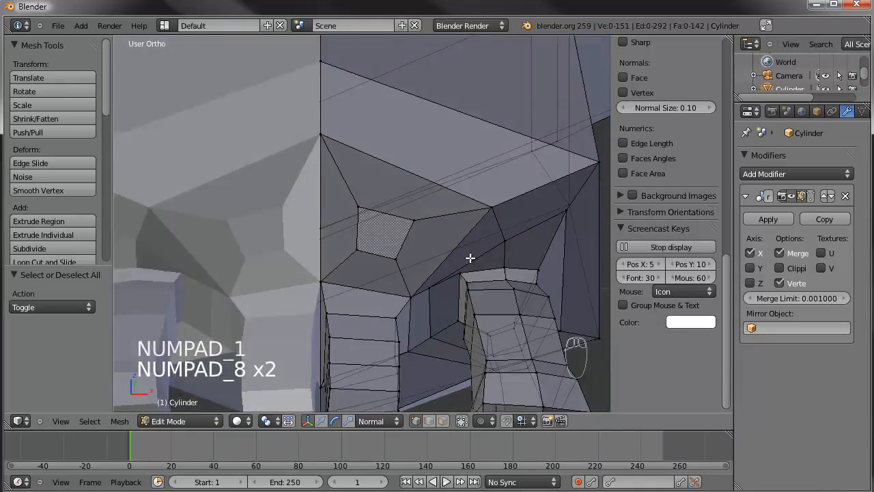
{"action": "scroll", "coordinate": [469, 257], "scroll_direction": "up", "scroll_amount": 2}
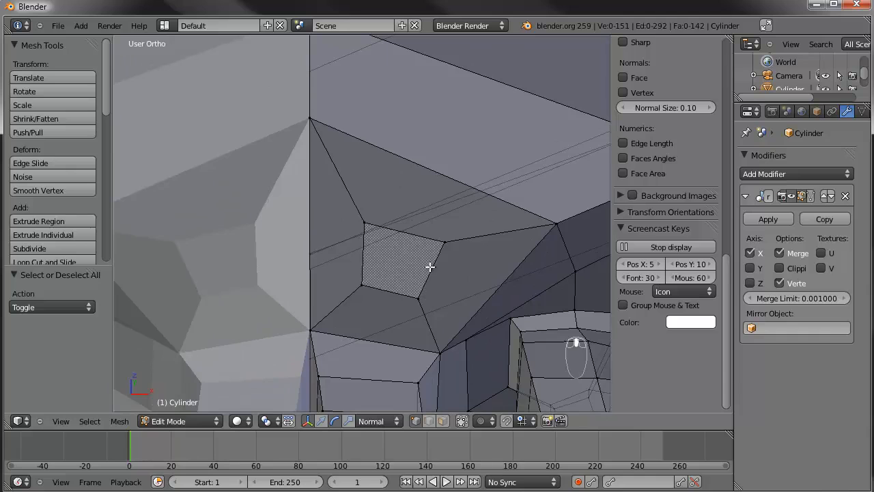
{"action": "middle_click_drag", "start_coordinate": [425, 280], "coordinate": [454, 279], "text": "shift"}
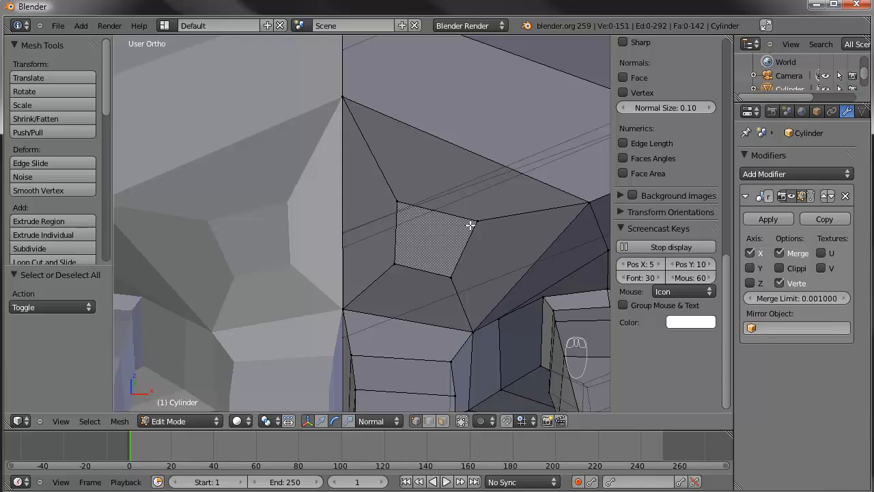
{"action": "left_click", "coordinate": [443, 421]}
{"action": "right_click", "coordinate": [426, 247]}
{"action": "middle_click_drag", "start_coordinate": [535, 311], "coordinate": [457, 295]}
{"action": "key", "text": "e"}
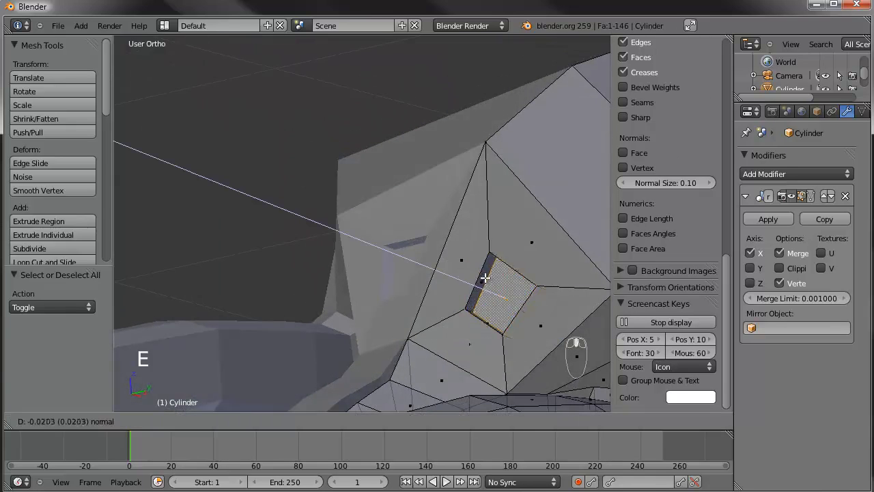
{"action": "left_click", "coordinate": [490, 279]}
Add a loop cut around the recessed head face, roughly midway between the recess and the surrounding face's outer edges
{"action": "middle_click_drag", "start_coordinate": [345, 238], "coordinate": [447, 187]}
{"action": "key", "text": "ctrl+r"}
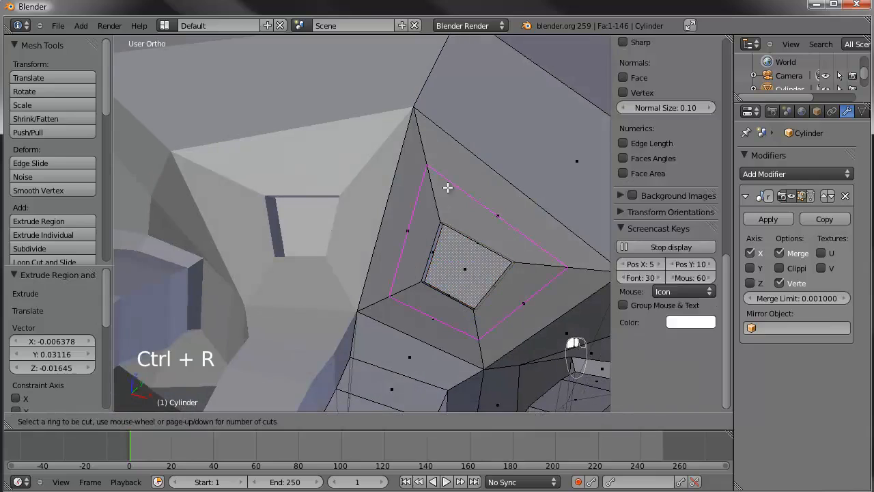
{"action": "left_click", "coordinate": [447, 189]}
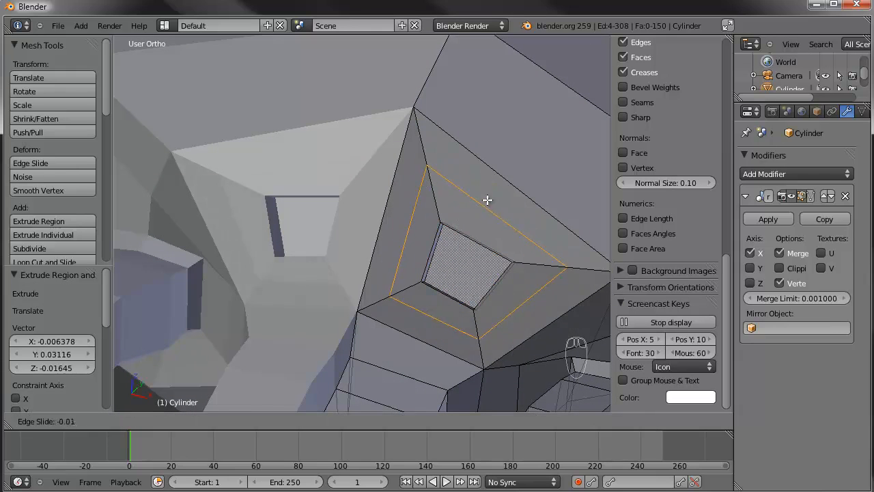
{"action": "left_click", "coordinate": [489, 200]}
In face select mode, select the small inner face of the head recess and delete it to open a hole
{"action": "middle_click_drag", "start_coordinate": [447, 384], "coordinate": [338, 254]}
{"action": "key", "text": "KP_1"}
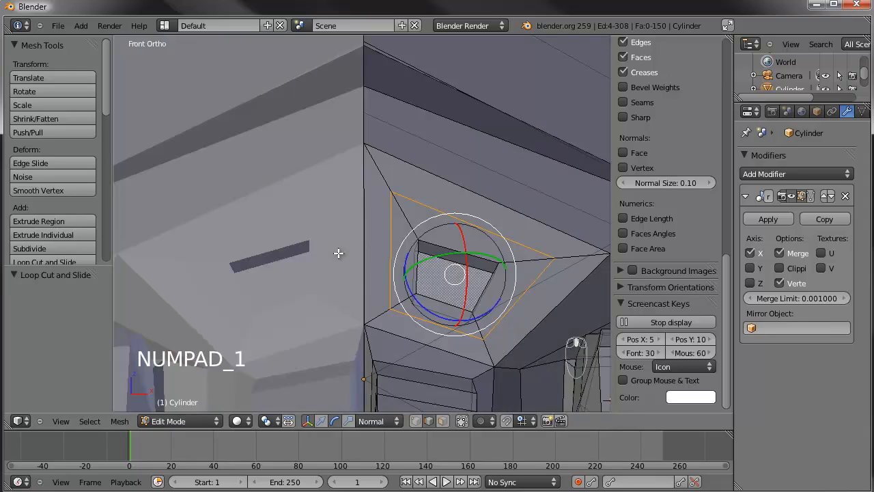
{"action": "key", "text": "KP_2"}
{"action": "key", "text": "KP_2"}
{"action": "key", "text": "KP_8"}
{"action": "key", "text": "KP_8"}
{"action": "key", "text": "KP_8"}
{"action": "key", "text": "KP_8"}
{"action": "key", "text": "KP_8"}
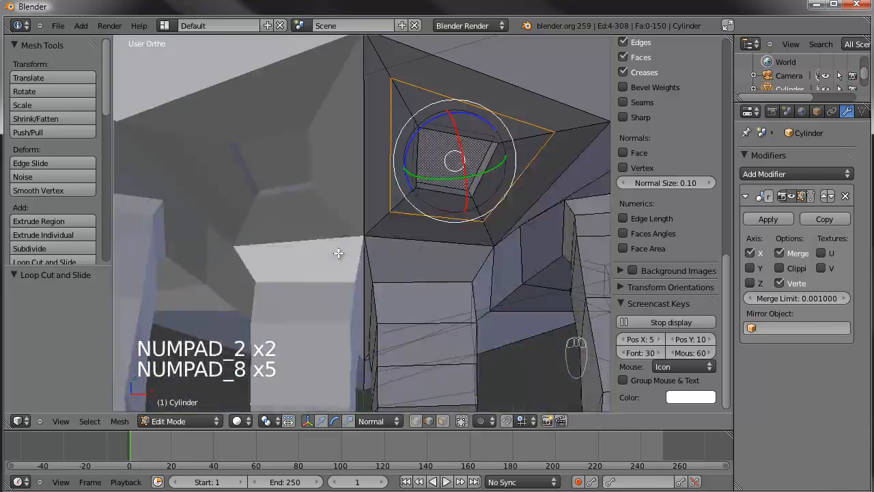
{"action": "key", "text": "KP_2"}
{"action": "middle_click_drag", "start_coordinate": [339, 253], "coordinate": [315, 278], "text": "shift"}
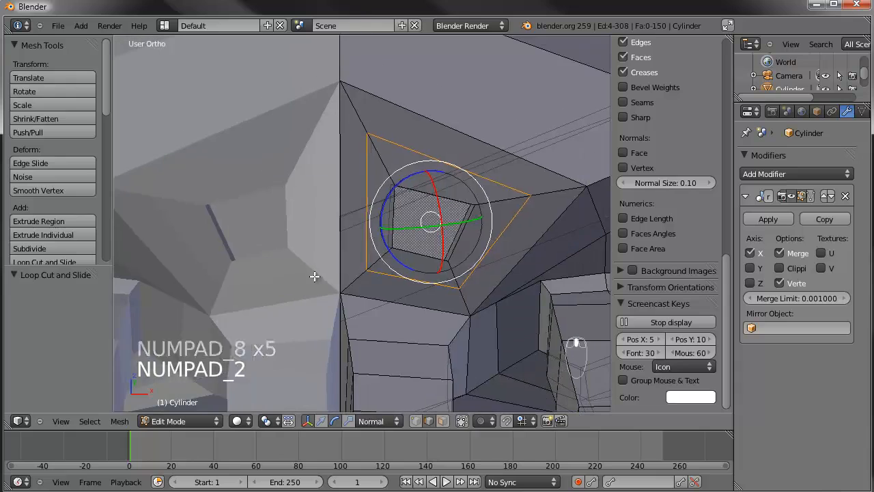
{"action": "left_click", "coordinate": [442, 421]}
{"action": "right_click", "coordinate": [436, 226]}
{"action": "key", "text": "Delete"}
{"action": "left_click", "coordinate": [436, 226]}
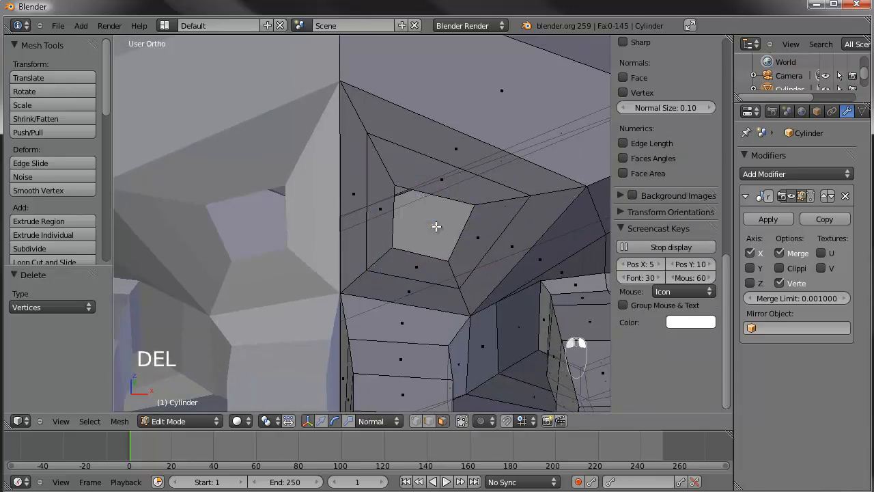
Select the hole's border edge loop, extrude it inward into the head, and scale it to about 0.761
{"action": "scroll", "coordinate": [436, 226], "scroll_direction": "down", "scroll_amount": 1}
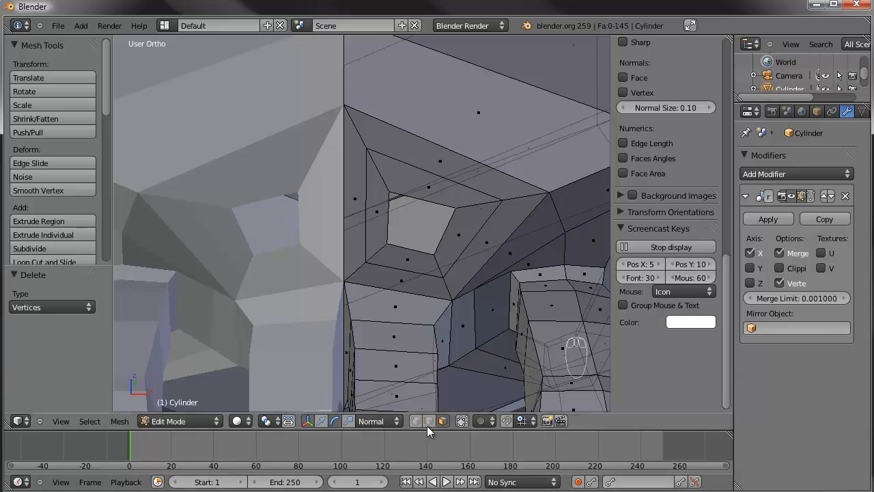
{"action": "right_click", "coordinate": [435, 208], "text": "alt"}
{"action": "middle_click_drag", "start_coordinate": [543, 335], "coordinate": [462, 293]}
{"action": "key", "text": "e"}
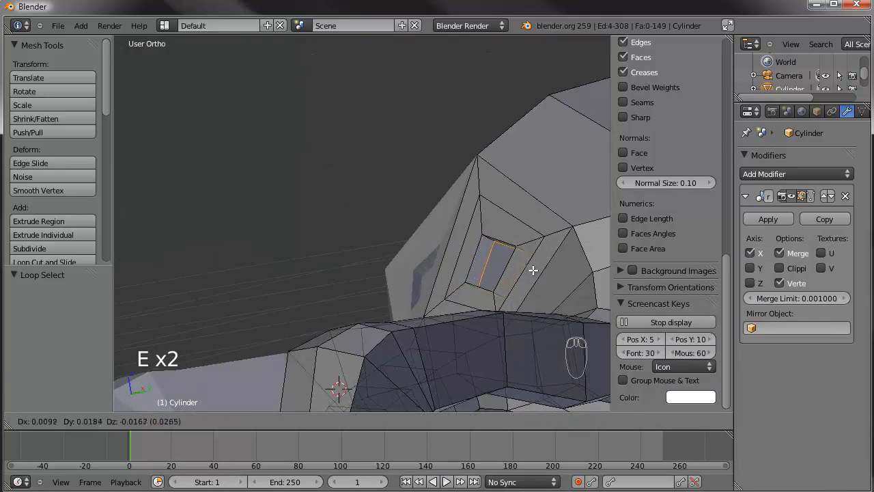
{"action": "left_click", "coordinate": [536, 267]}
{"action": "key", "text": "s"}
{"action": "left_click", "coordinate": [524, 266]}
From a slightly lowered front view, move the extruded inner edge loop by about -0.014 on X to centre it in the socket
{"action": "middle_click_drag", "start_coordinate": [394, 226], "coordinate": [465, 261]}
{"action": "key", "text": "KP_1"}
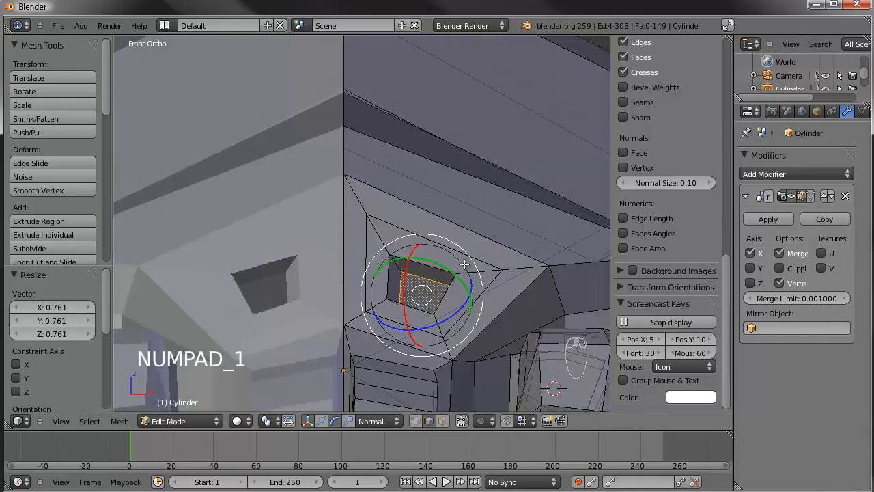
{"action": "key", "text": "KP_8"}
{"action": "key", "text": "KP_8"}
{"action": "key", "text": "g"}
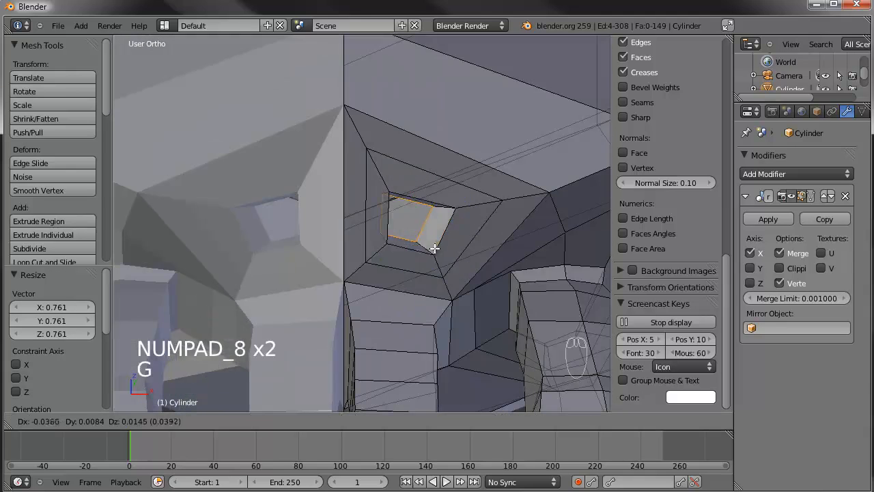
{"action": "left_click", "coordinate": [449, 256]}
Snap the 3D cursor to the selected inner loop and add a UV sphere there
{"action": "key", "text": "shift+s"}
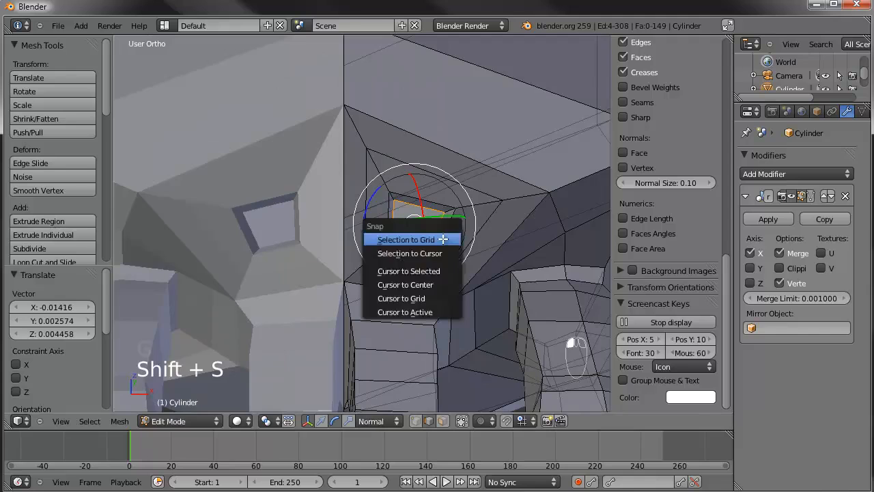
{"action": "left_click", "coordinate": [447, 270]}
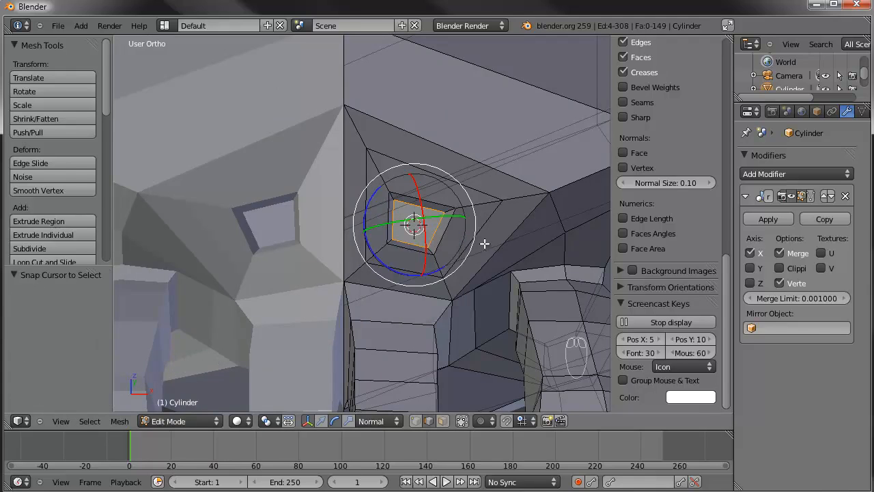
{"action": "key", "text": "shift+a"}
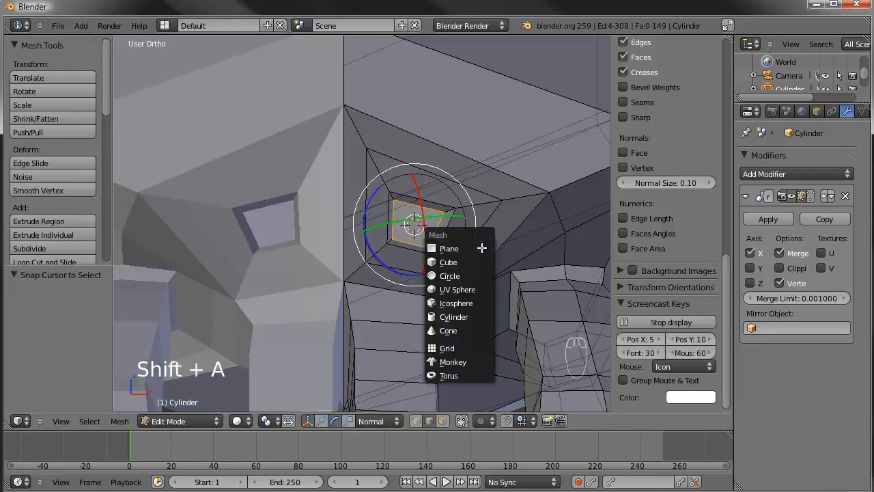
{"action": "left_click", "coordinate": [469, 289]}
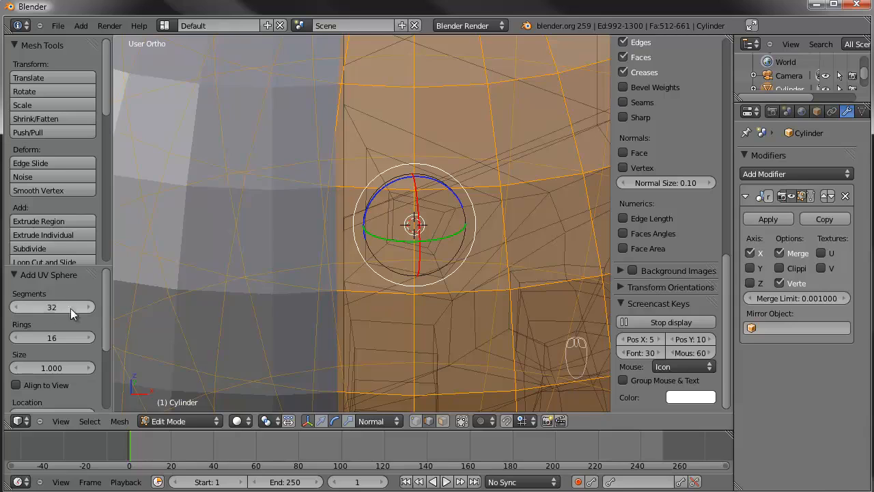
Set the new UV sphere to 6 segments and 6 rings
{"action": "left_click", "coordinate": [47, 308]}
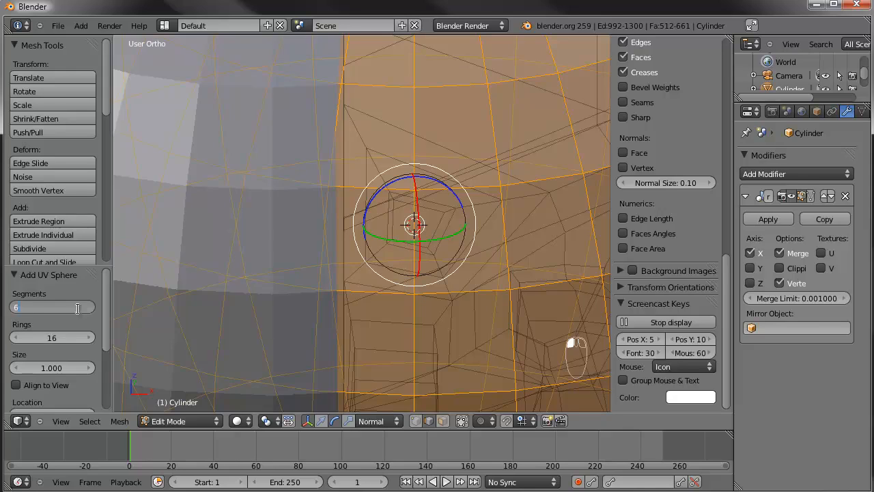
{"action": "type", "text": "6"}
{"action": "key", "text": "Return"}
{"action": "left_click", "coordinate": [51, 336]}
{"action": "type", "text": "6"}
{"action": "key", "text": "Return"}
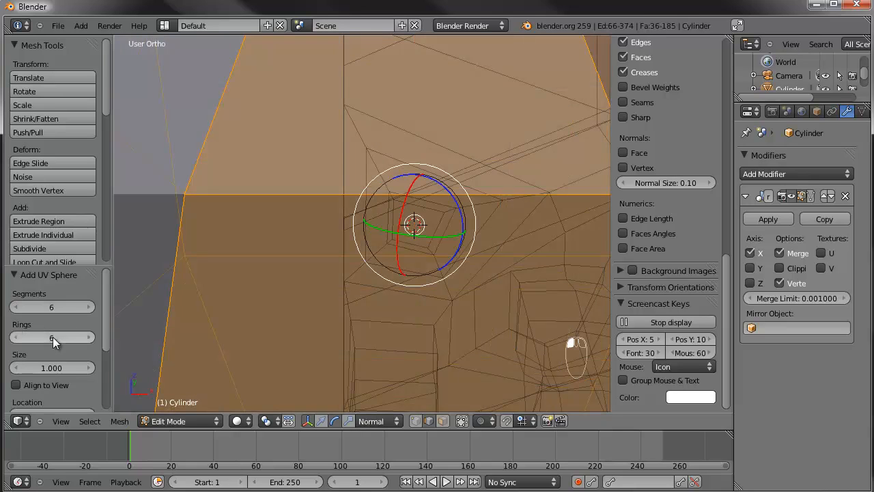
Set the sphere's size to 0.25, and reduce it further to 0.1
{"action": "left_click", "coordinate": [57, 368]}
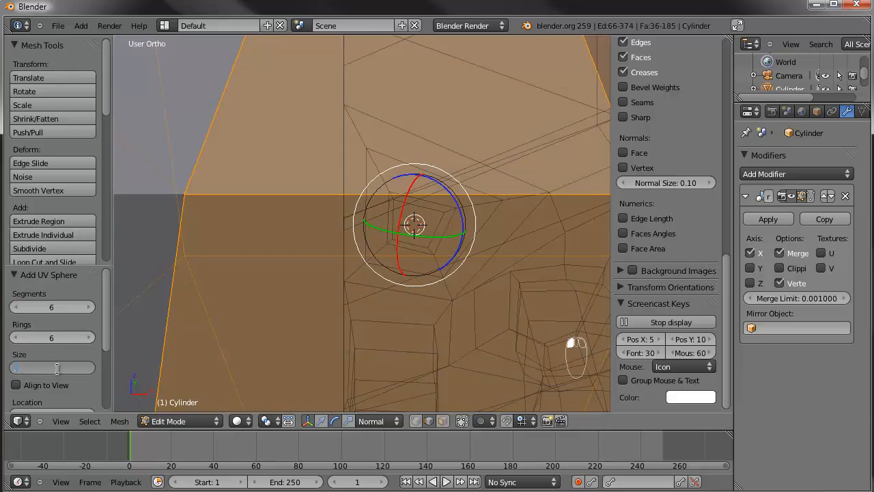
{"action": "type", "text": ".25"}
{"action": "key", "text": "Return"}
{"action": "left_click", "coordinate": [58, 368]}
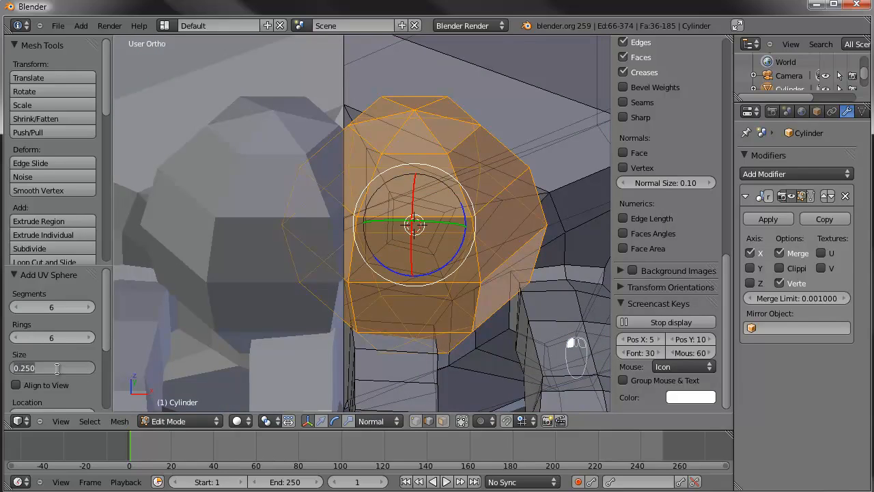
{"action": "type", "text": ".1"}
{"action": "key", "text": "Return"}
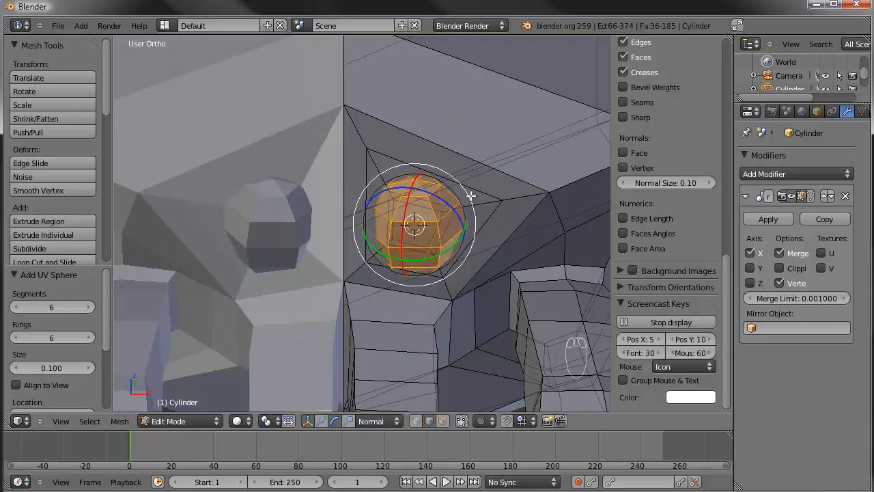
Scale the sphere to about 0.667 and trackball-rotate it so its pole faces out of the eye socket
{"action": "key", "text": "s"}
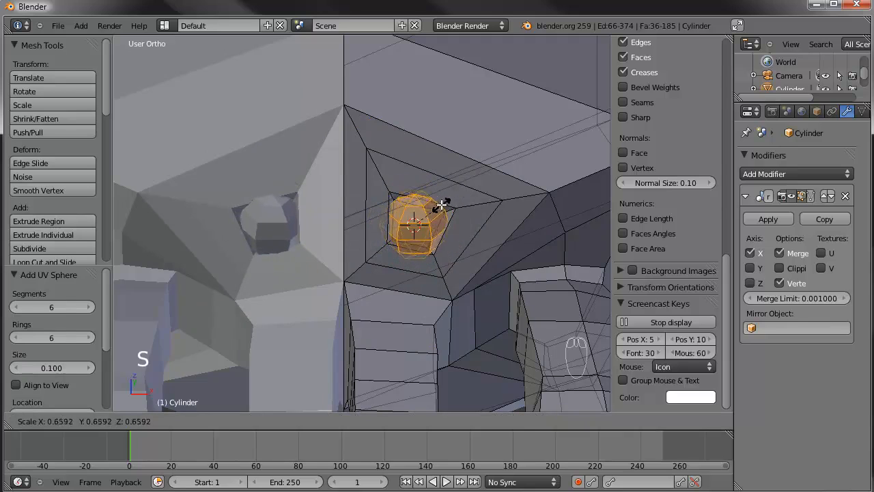
{"action": "left_click", "coordinate": [442, 205]}
{"action": "key", "text": "r"}
{"action": "key", "text": "r"}
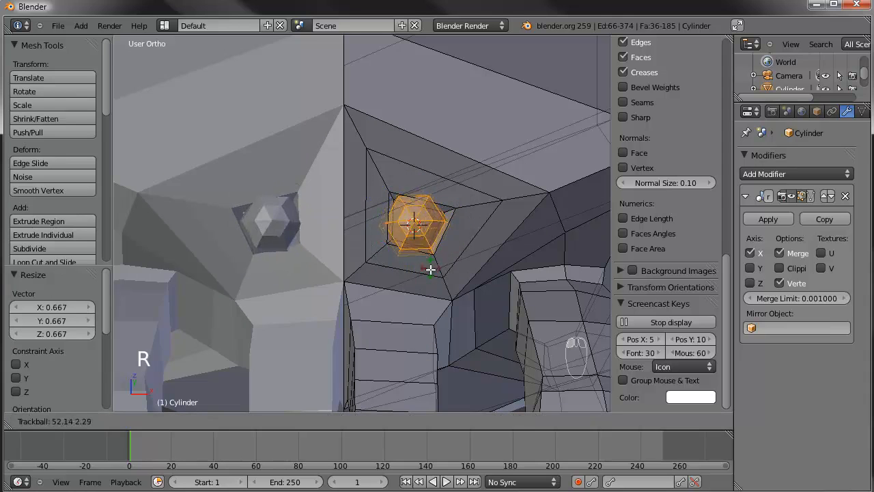
{"action": "left_click", "coordinate": [432, 269]}
Fine-tune the eye sphere's orientation with further free and trackball rotations
{"action": "key", "text": "r"}
{"action": "key", "text": "r"}
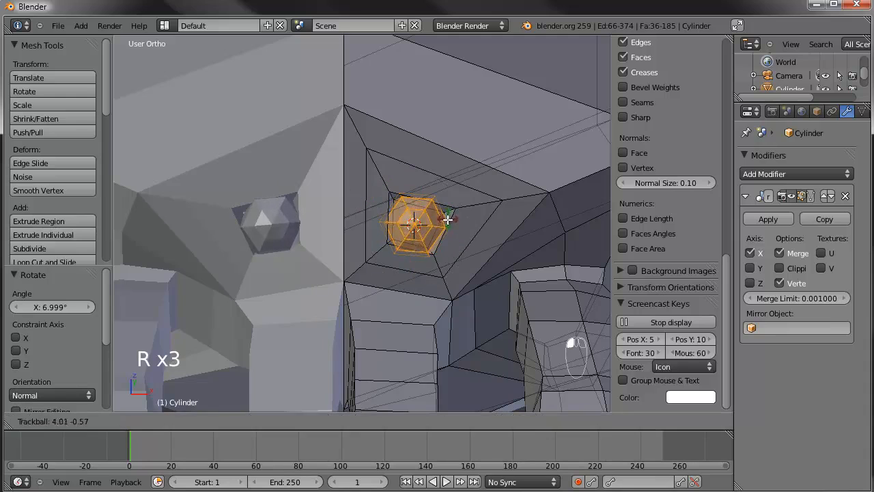
{"action": "left_click", "coordinate": [447, 225]}
{"action": "key", "text": "r"}
{"action": "left_click", "coordinate": [490, 181]}
{"action": "key", "text": "r"}
{"action": "key", "text": "r"}
{"action": "left_click", "coordinate": [463, 196]}
In the right side view, move the eye sphere back into the socket by about 0.022 on Y and -0.012 on Z
{"action": "key", "text": "KP_3"}
{"action": "scroll", "coordinate": [455, 214], "scroll_direction": "up", "scroll_amount": 2}
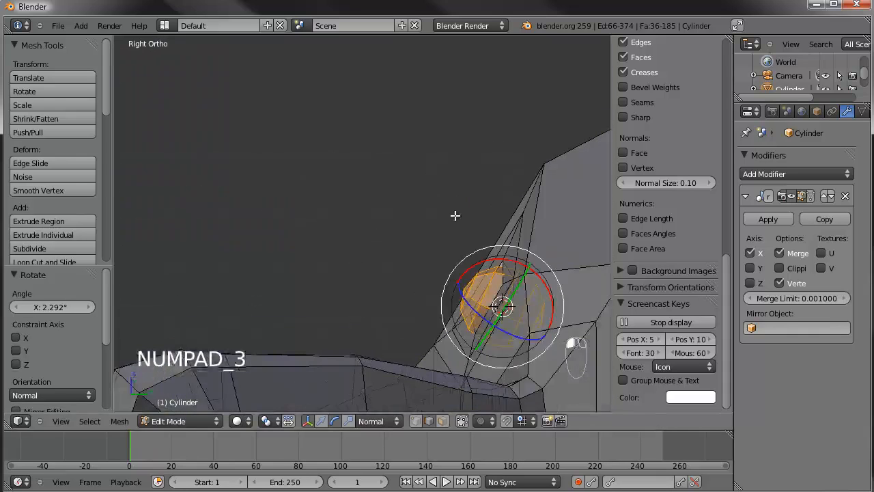
{"action": "middle_click_drag", "start_coordinate": [454, 215], "coordinate": [332, 139], "text": "shift"}
{"action": "scroll", "coordinate": [332, 139], "scroll_direction": "up", "scroll_amount": 2}
{"action": "key", "text": "g"}
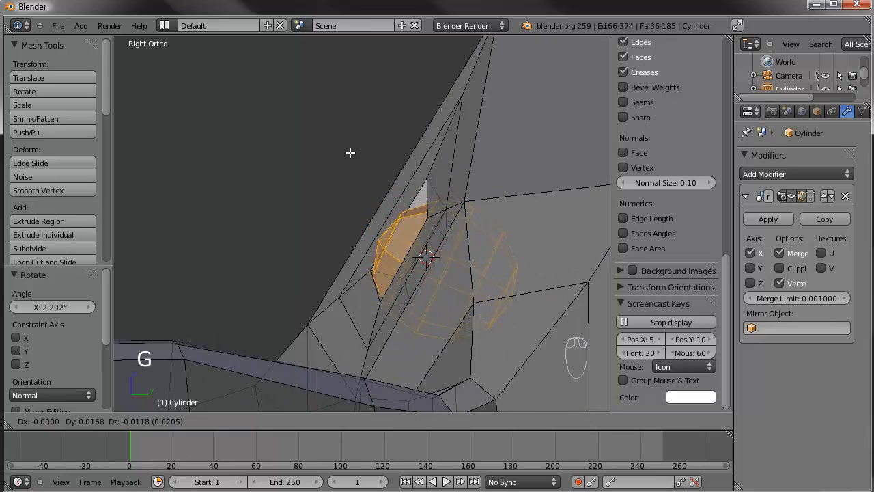
{"action": "left_click", "coordinate": [355, 153]}
Return to Object Mode and add a Subdivision Surface modifier to the tarantula mesh
{"action": "middle_click_drag", "start_coordinate": [275, 178], "coordinate": [356, 218]}
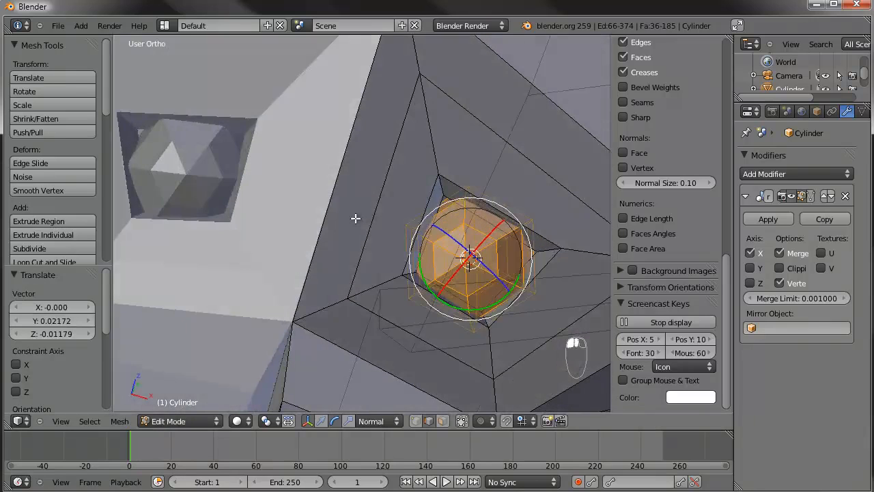
{"action": "key", "text": "KP_1"}
{"action": "scroll", "coordinate": [360, 220], "scroll_direction": "down", "scroll_amount": 5}
{"action": "key", "text": "Tab"}
{"action": "middle_click_drag", "start_coordinate": [298, 136], "coordinate": [483, 220]}
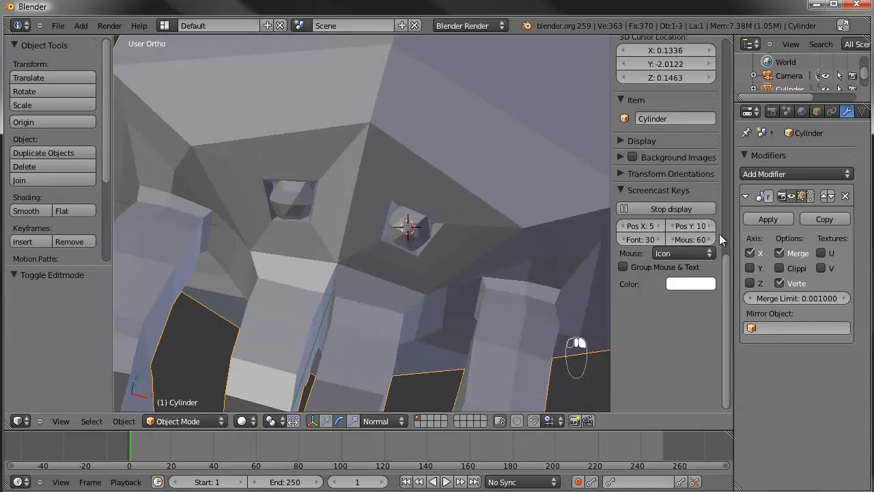
{"action": "left_click", "coordinate": [803, 176]}
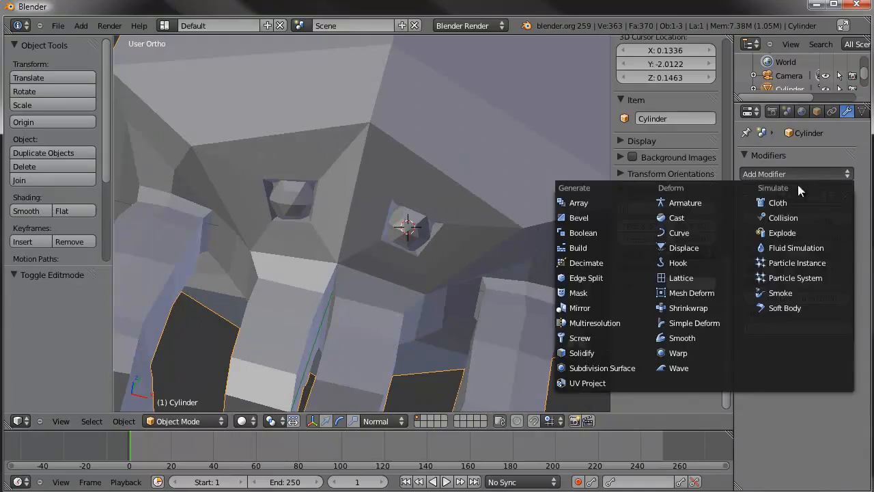
{"action": "left_click", "coordinate": [624, 368]}
Examine the subdivided head and check how the eyes sit in their sockets from several angles
{"action": "middle_click_drag", "start_coordinate": [478, 273], "coordinate": [142, 214]}
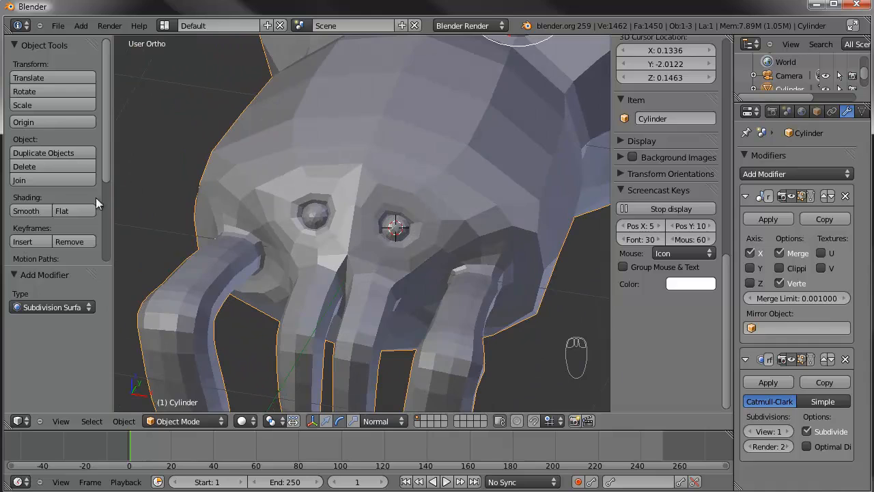
{"action": "scroll", "coordinate": [340, 166], "scroll_direction": "down", "scroll_amount": 8}
{"action": "middle_click_drag", "start_coordinate": [325, 177], "coordinate": [370, 238]}
{"action": "scroll", "coordinate": [352, 221], "scroll_direction": "up", "scroll_amount": 4}
{"action": "scroll", "coordinate": [353, 225], "scroll_direction": "up", "scroll_amount": 6}
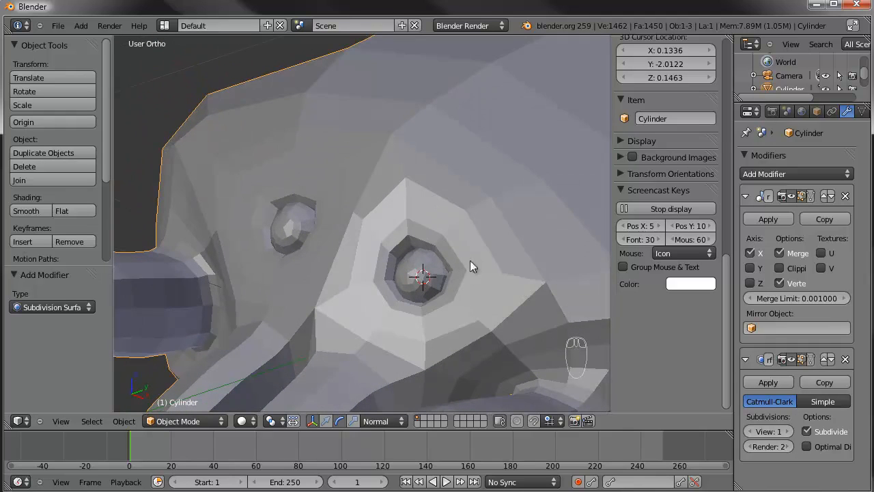
{"action": "middle_click_drag", "start_coordinate": [450, 236], "coordinate": [353, 301]}
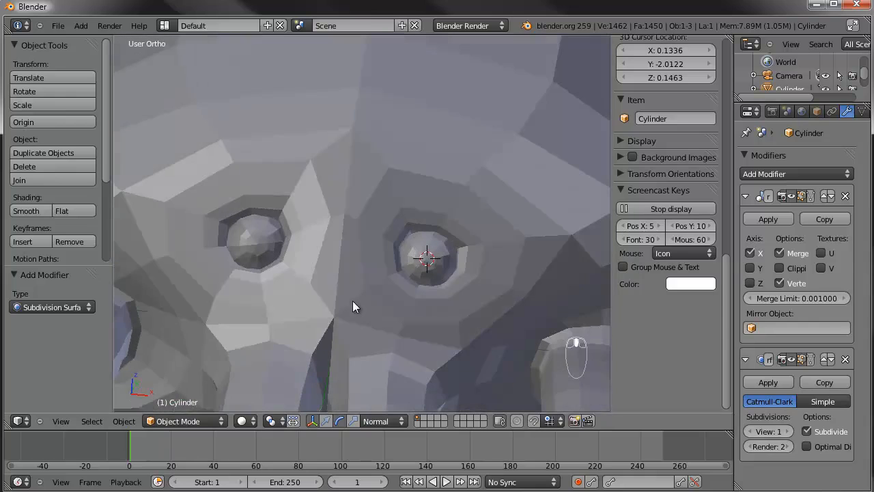
{"action": "middle_click_drag", "start_coordinate": [416, 237], "coordinate": [399, 285]}
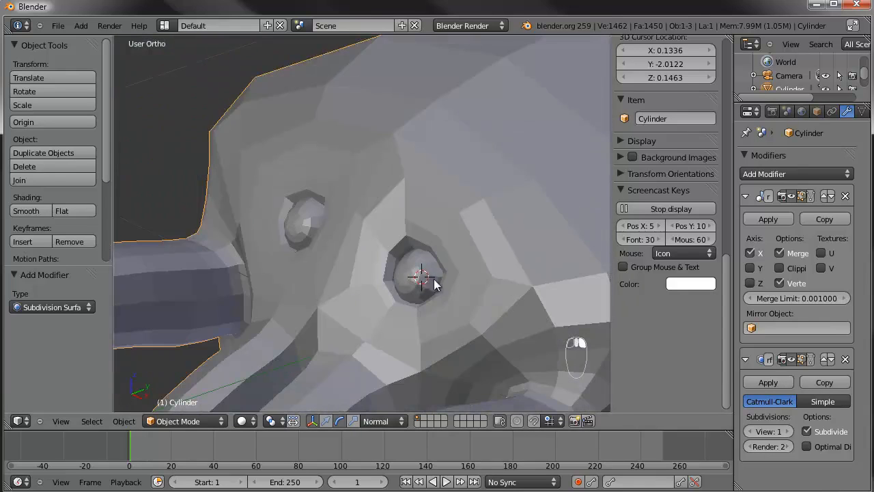
Return to Edit Mode and nudge the eye sphere twice, from two angles, to centre it in its socket
{"action": "key", "text": "Tab"}
{"action": "scroll", "coordinate": [437, 283], "scroll_direction": "up", "scroll_amount": 3}
{"action": "middle_click_drag", "start_coordinate": [468, 287], "coordinate": [405, 250], "text": "shift"}
{"action": "key", "text": "g"}
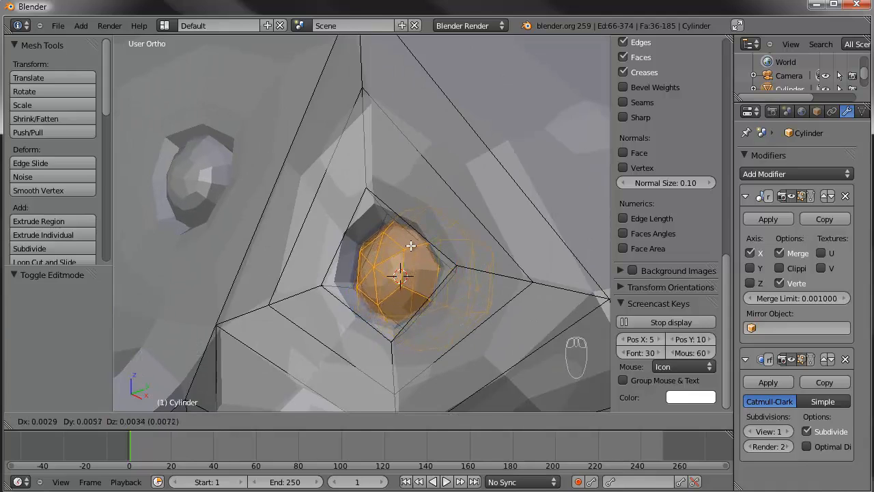
{"action": "left_click", "coordinate": [414, 247]}
{"action": "middle_click_drag", "start_coordinate": [330, 280], "coordinate": [410, 260]}
{"action": "key", "text": "g"}
{"action": "left_click", "coordinate": [442, 264]}
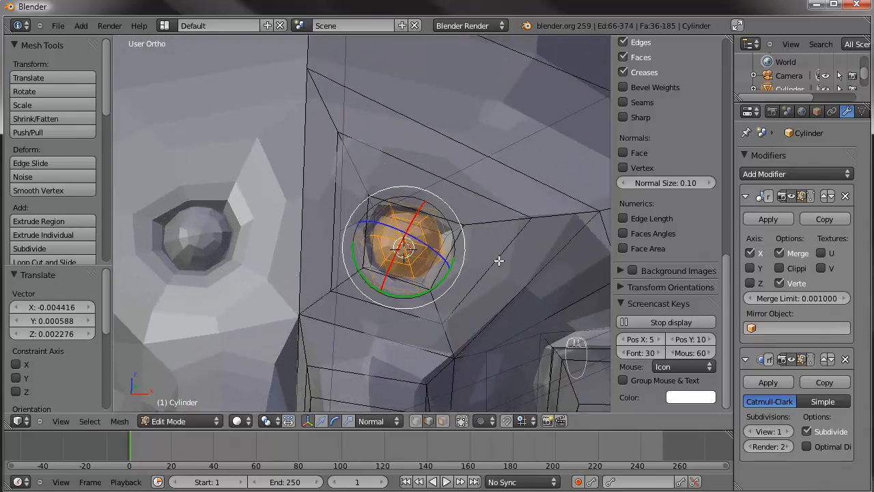
In vertex select mode, add the edge loop around the eye socket to the eye sphere selection
{"action": "middle_click_drag", "start_coordinate": [499, 260], "coordinate": [409, 236], "text": "shift"}
{"action": "left_click", "coordinate": [415, 420]}
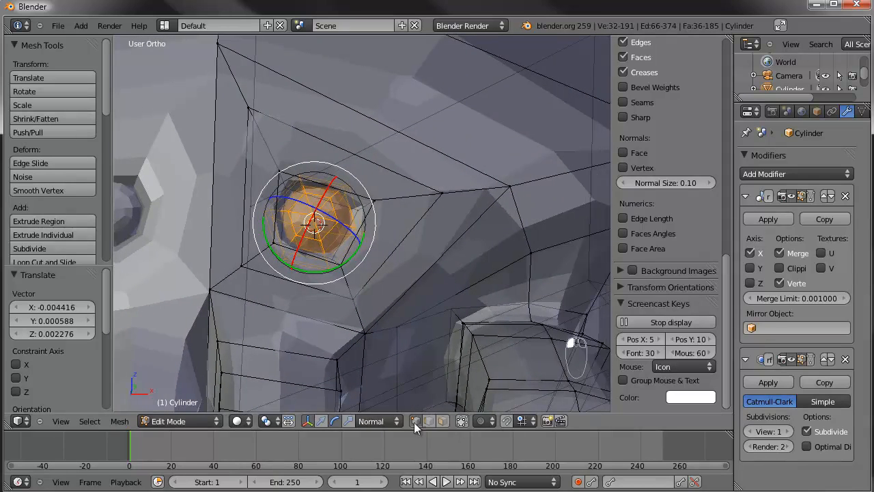
{"action": "right_click", "coordinate": [359, 202], "text": "alt+shift"}
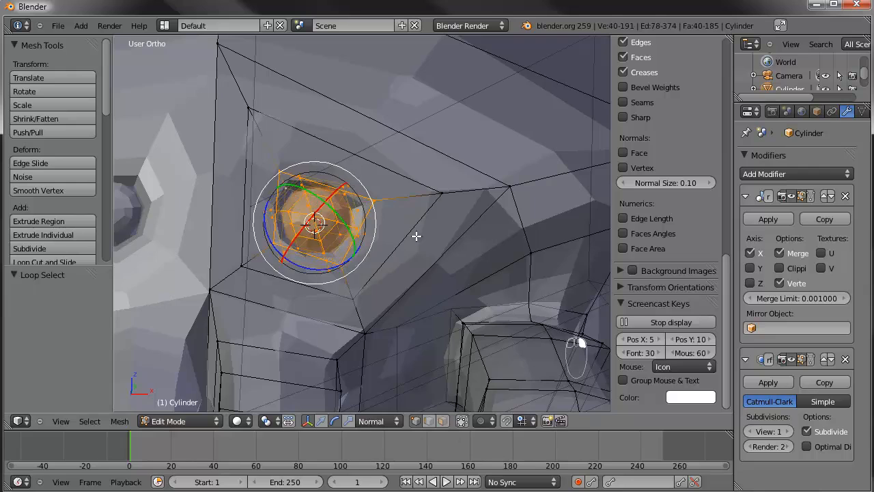
{"action": "key", "text": "g"}
{"action": "key", "text": "g"}
{"action": "key", "text": "g"}
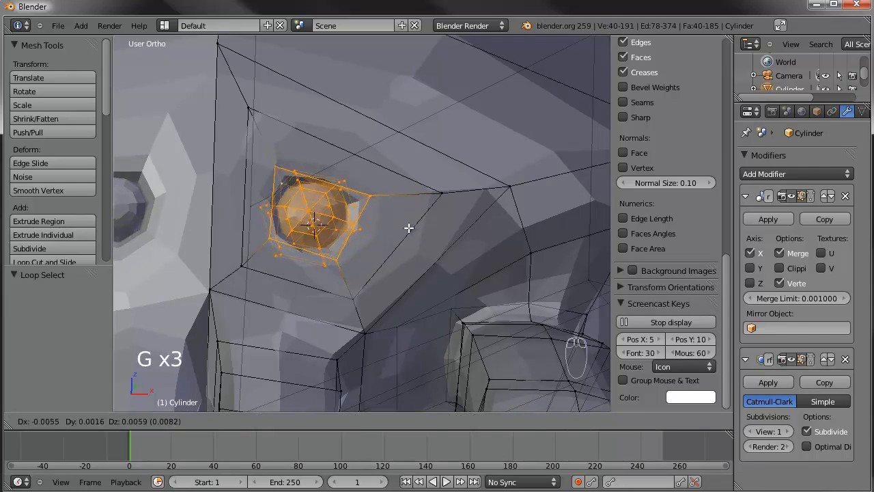
{"action": "right_click", "coordinate": [409, 227]}
Enable proportional editing and turn on Clipping in the Mirror modifier
{"action": "key", "text": "alt+o"}
{"action": "key", "text": "g"}
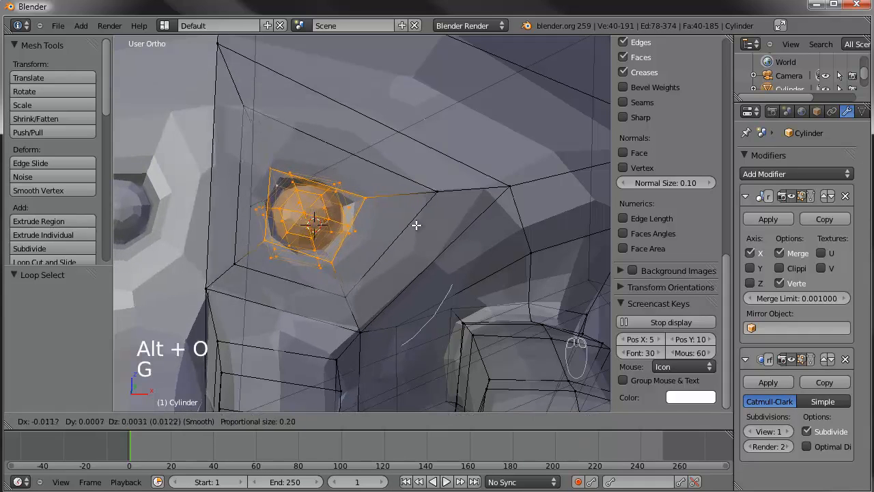
{"action": "right_click", "coordinate": [425, 225]}
{"action": "left_click", "coordinate": [780, 268]}
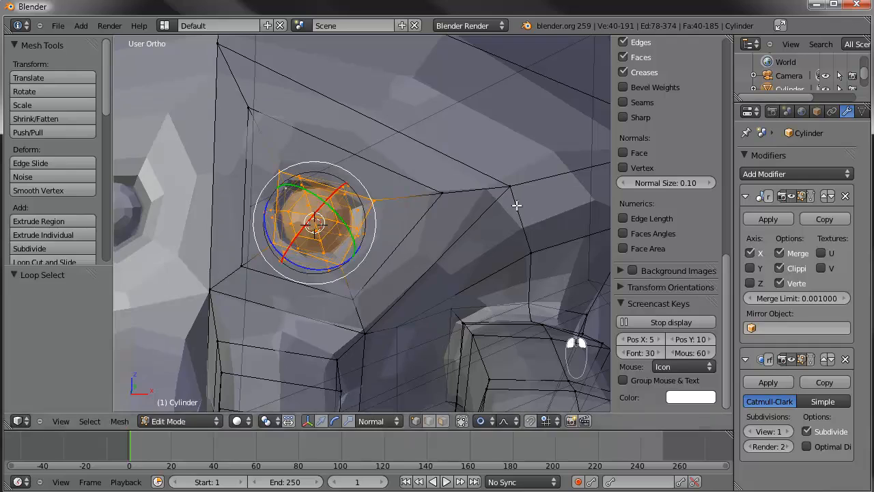
Shift the eye and socket toward the head's centreline with a proportional size of 0.15 and scale them by 1.158
{"action": "key", "text": "g"}
{"action": "key", "text": "g"}
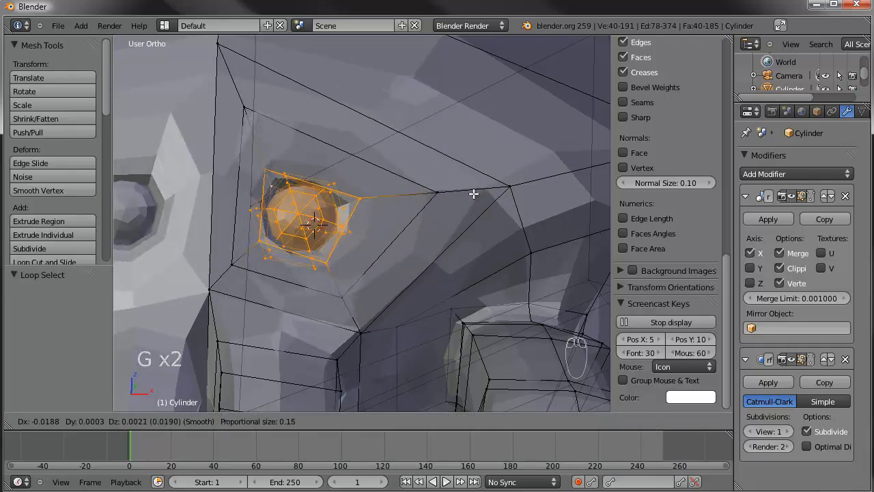
{"action": "left_click", "coordinate": [464, 193]}
{"action": "middle_click_drag", "start_coordinate": [463, 192], "coordinate": [327, 232]}
{"action": "key", "text": "g"}
{"action": "left_click", "coordinate": [273, 249]}
{"action": "middle_click_drag", "start_coordinate": [273, 249], "coordinate": [409, 244]}
{"action": "key", "text": "s"}
{"action": "left_click", "coordinate": [434, 237]}
In the front view, reposition and rotate the eye and its socket with proportional editing
{"action": "key", "text": "KP_1"}
{"action": "scroll", "coordinate": [357, 204], "scroll_direction": "up", "scroll_amount": 3}
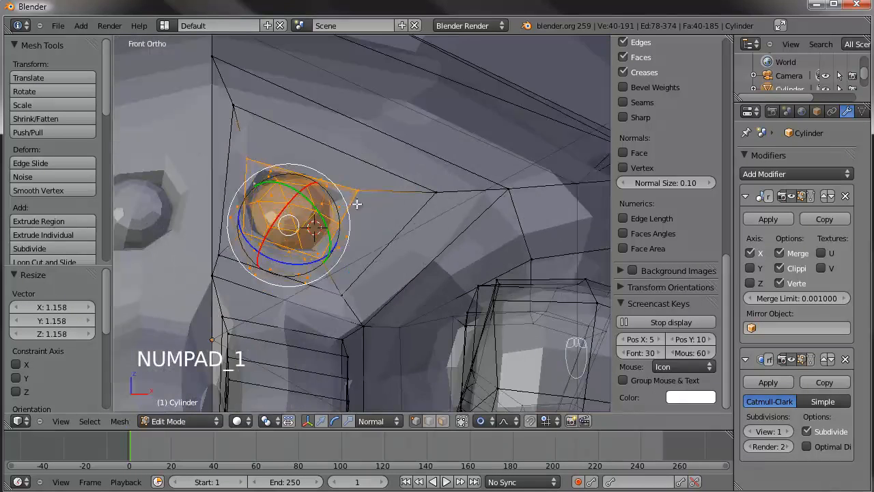
{"action": "middle_click_drag", "start_coordinate": [205, 232], "coordinate": [275, 252], "text": "shift"}
{"action": "key", "text": "g"}
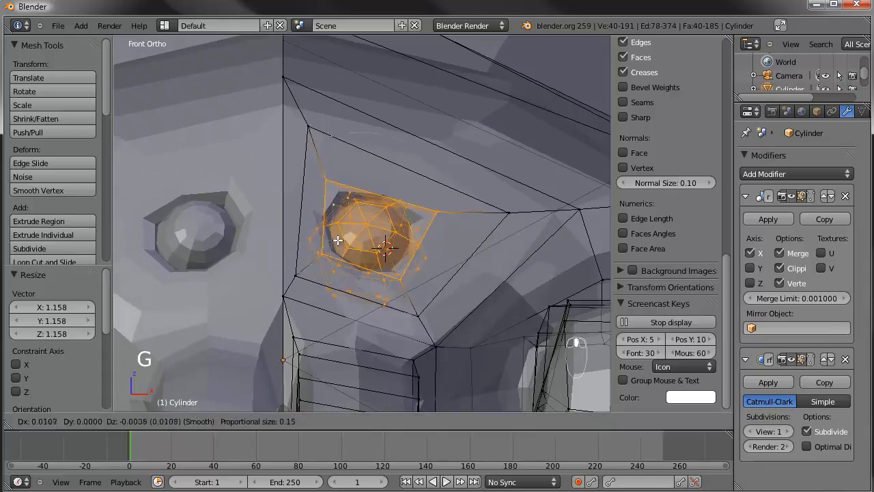
{"action": "left_click", "coordinate": [340, 247]}
{"action": "key", "text": "r"}
{"action": "left_click", "coordinate": [470, 218]}
{"action": "key", "text": "g"}
{"action": "left_click", "coordinate": [471, 211]}
From an angled view, nudge the eye and socket by about 0.002 on X, -0.006 on Y and 0.008 on Z
{"action": "middle_click_drag", "start_coordinate": [470, 212], "coordinate": [405, 239]}
{"action": "key", "text": "g"}
{"action": "left_click", "coordinate": [405, 236]}
In the right side view, rotate the eye and socket about -19.4°, move them upward, and rotate them about 8.5°
{"action": "key", "text": "KP_3"}
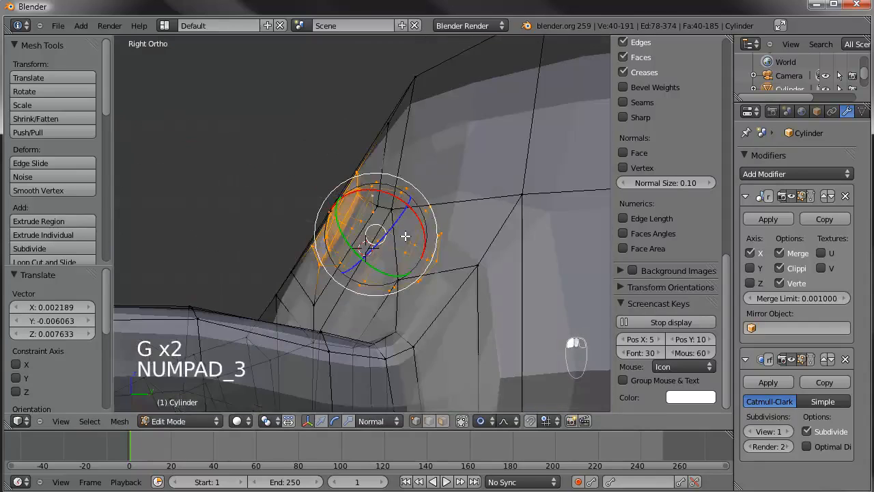
{"action": "key", "text": "r"}
{"action": "left_click", "coordinate": [390, 213]}
{"action": "key", "text": "g"}
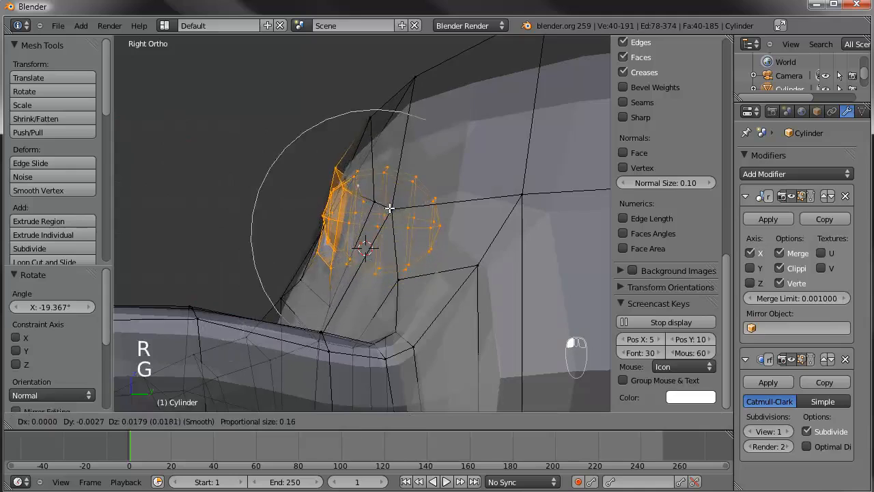
{"action": "left_click", "coordinate": [422, 168]}
{"action": "key", "text": "r"}
{"action": "left_click", "coordinate": [441, 175]}
{"action": "middle_click_drag", "start_coordinate": [441, 176], "coordinate": [406, 288]}
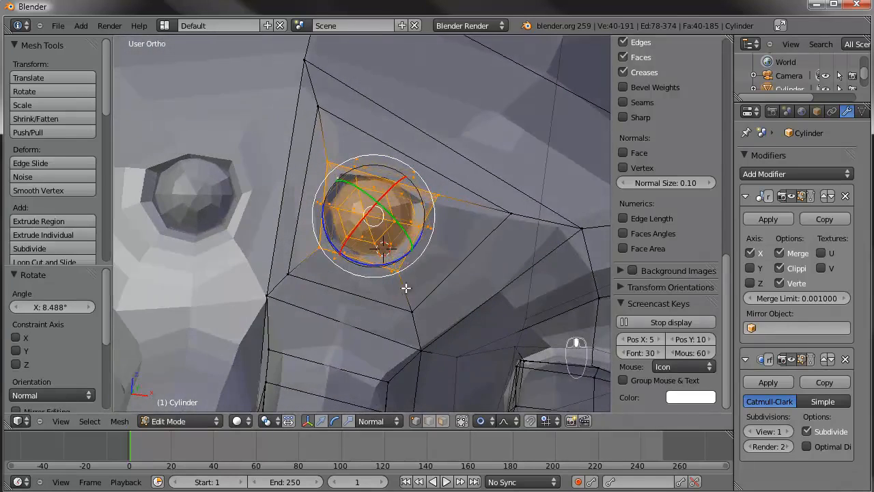
Extrude the two faces on the outer side of the eye socket in place and, without proportional editing, scale them to 0.410
{"action": "left_click", "coordinate": [442, 420]}
{"action": "right_click", "coordinate": [478, 273]}
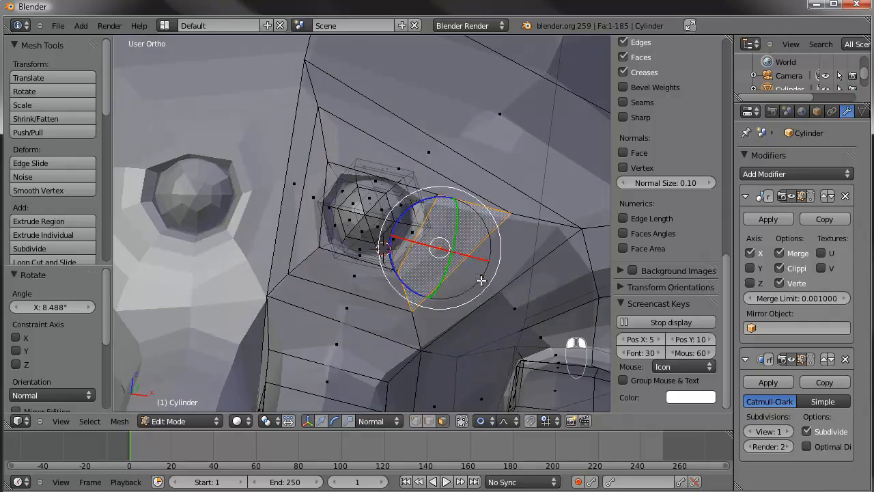
{"action": "right_click", "coordinate": [481, 280], "text": "shift"}
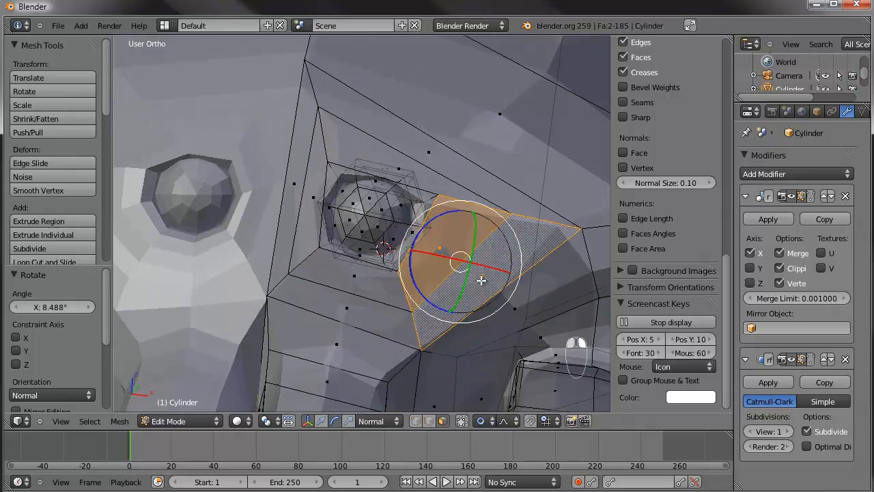
{"action": "key", "text": "e"}
{"action": "right_click", "coordinate": [550, 282]}
{"action": "key", "text": "alt+o"}
{"action": "key", "text": "s"}
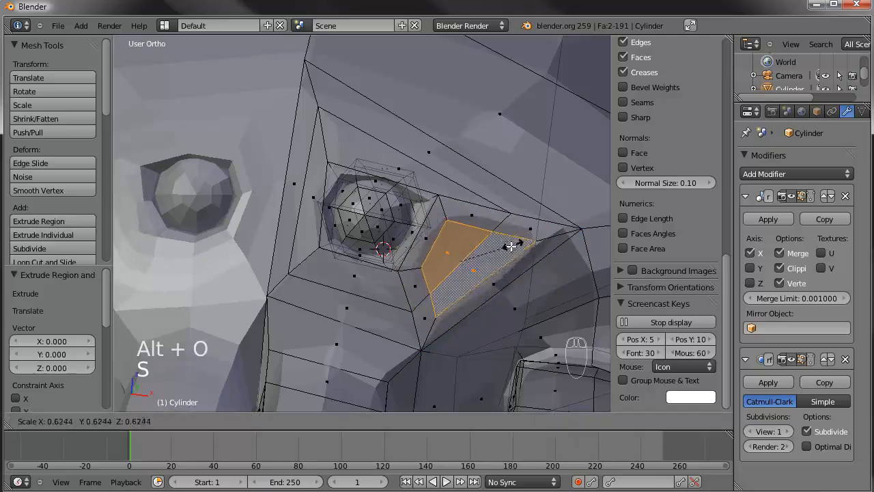
{"action": "left_click", "coordinate": [496, 254]}
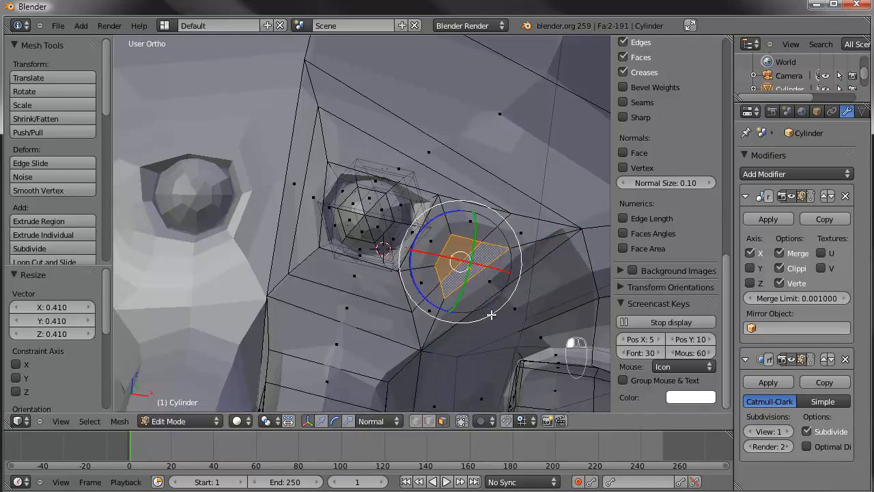
Scale the two outer corner vertices of the inset faces and move them about -0.012 on Z to round the opening
{"action": "middle_click_drag", "start_coordinate": [461, 326], "coordinate": [454, 312]}
{"action": "left_click", "coordinate": [416, 422]}
{"action": "right_click", "coordinate": [508, 241]}
{"action": "right_click", "coordinate": [441, 290], "text": "shift"}
{"action": "key", "text": "s"}
{"action": "left_click", "coordinate": [488, 254]}
{"action": "key", "text": "g"}
{"action": "left_click", "coordinate": [486, 265]}
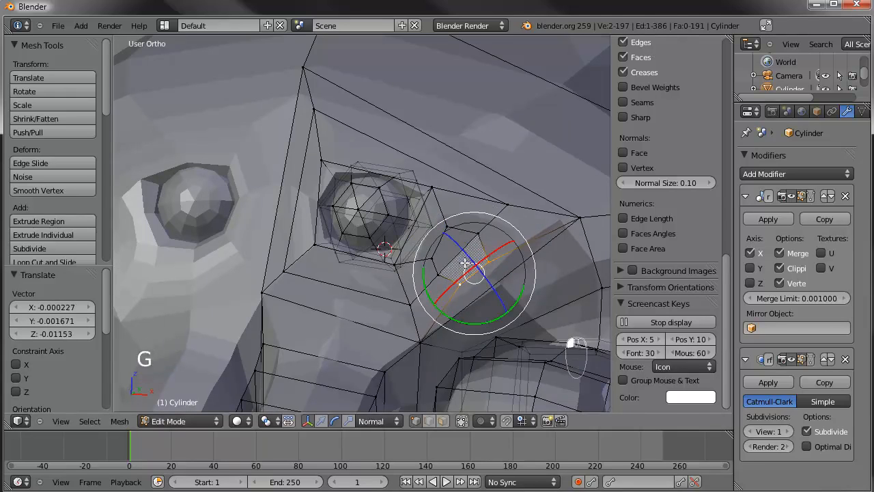
In face select mode, extrude the two inset faces about 0.019 into the head to form a second eye socket
{"action": "left_click", "coordinate": [442, 421]}
{"action": "middle_click_drag", "start_coordinate": [427, 266], "coordinate": [404, 255]}
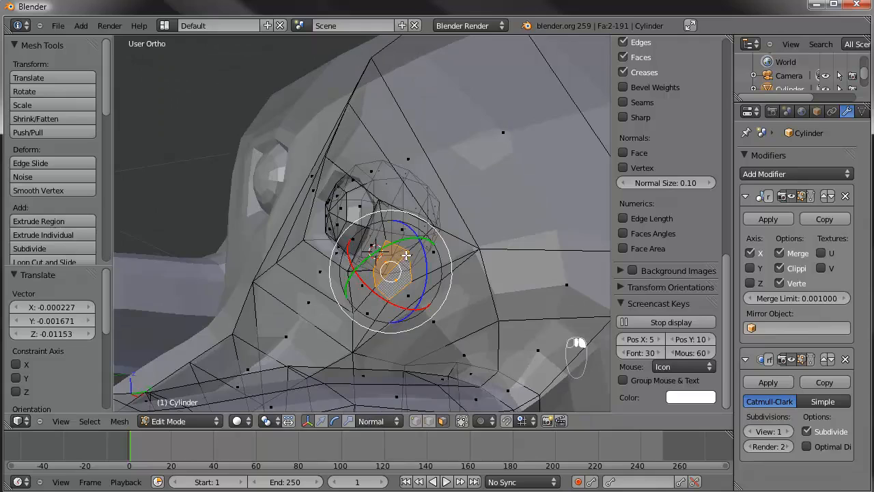
{"action": "key", "text": "e"}
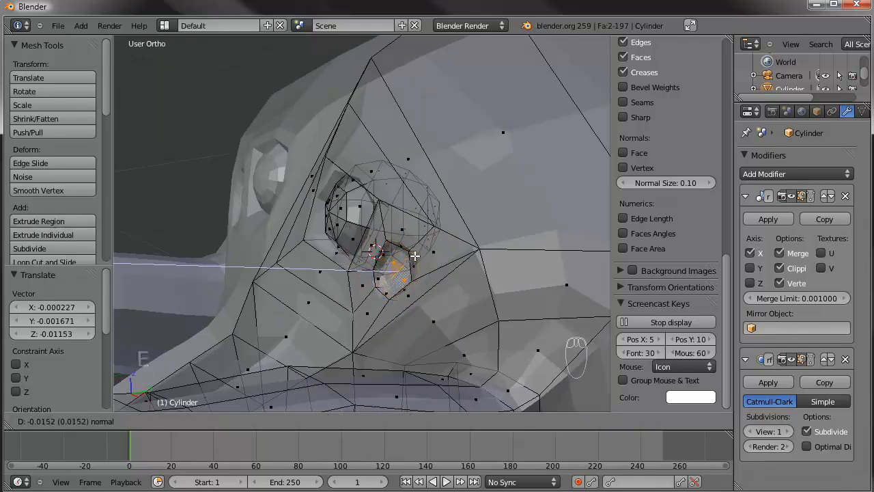
{"action": "left_click", "coordinate": [414, 255]}
Scale the second socket's inner faces to 0.649 and delete those faces
{"action": "key", "text": "s"}
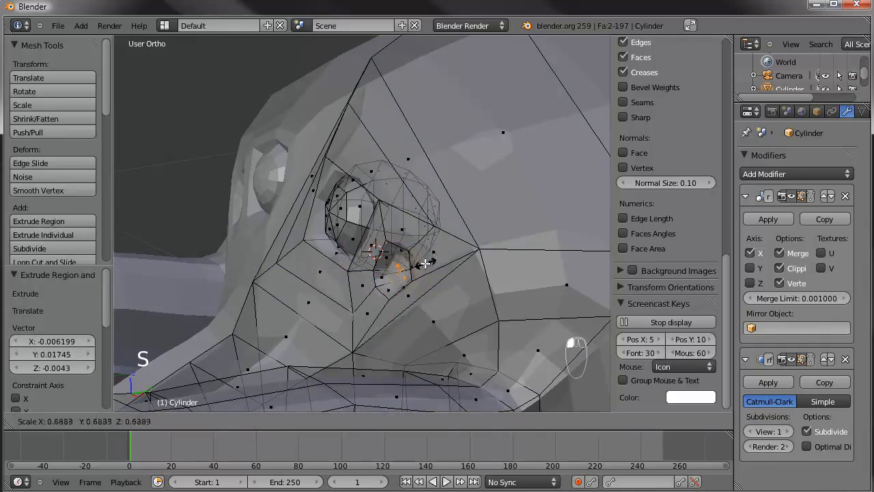
{"action": "left_click", "coordinate": [425, 263]}
{"action": "key", "text": "Delete"}
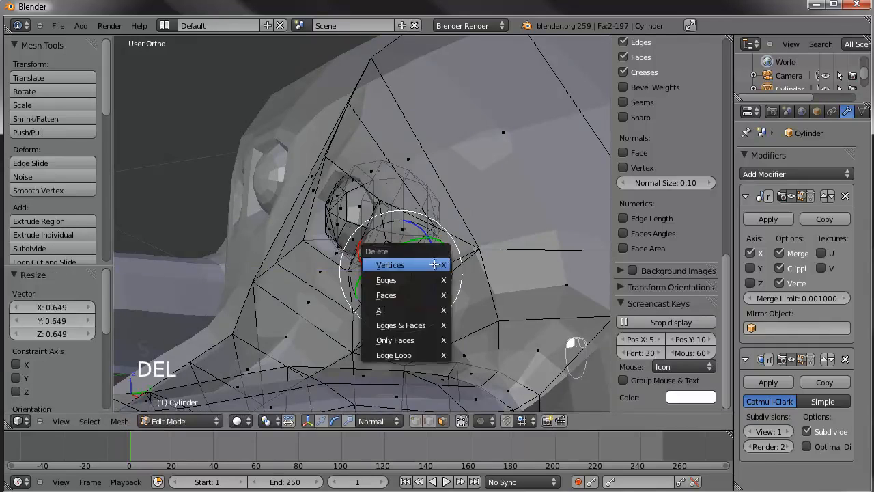
{"action": "left_click", "coordinate": [408, 295]}
Select the ring of faces around the middle of the eye sphere and delete those faces
{"action": "key", "text": "KP_1"}
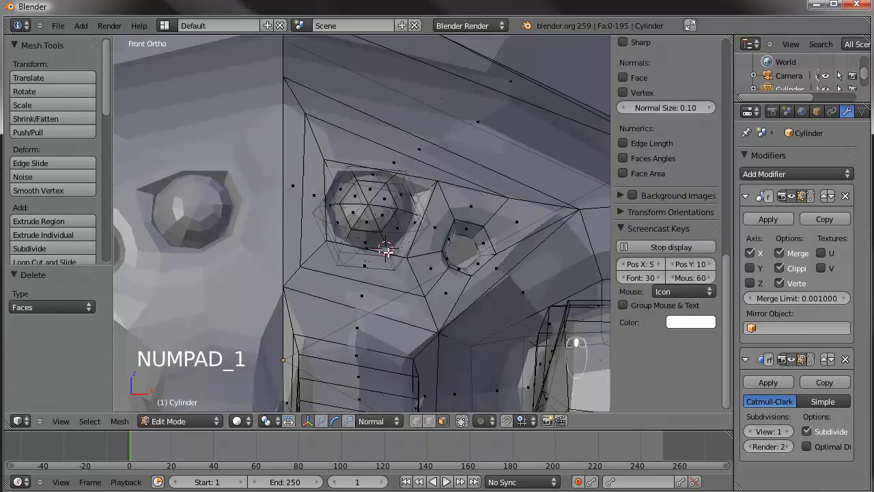
{"action": "right_click", "coordinate": [379, 215]}
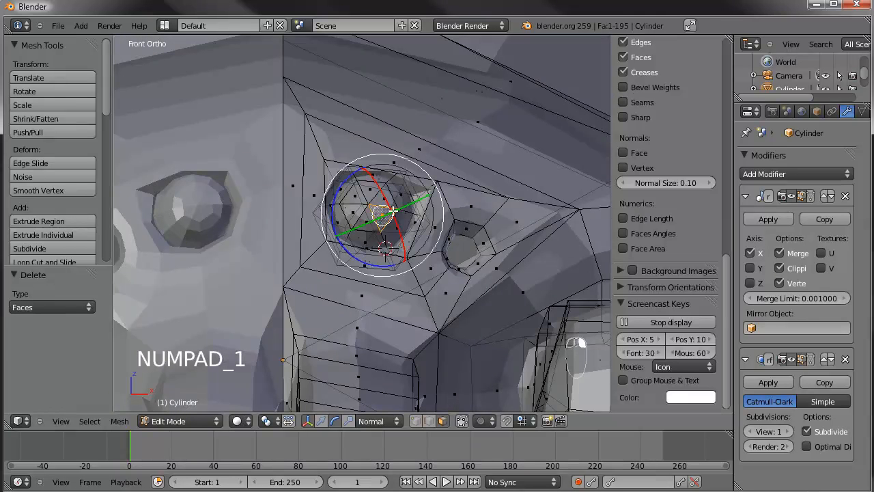
{"action": "key", "text": "ctrl+l"}
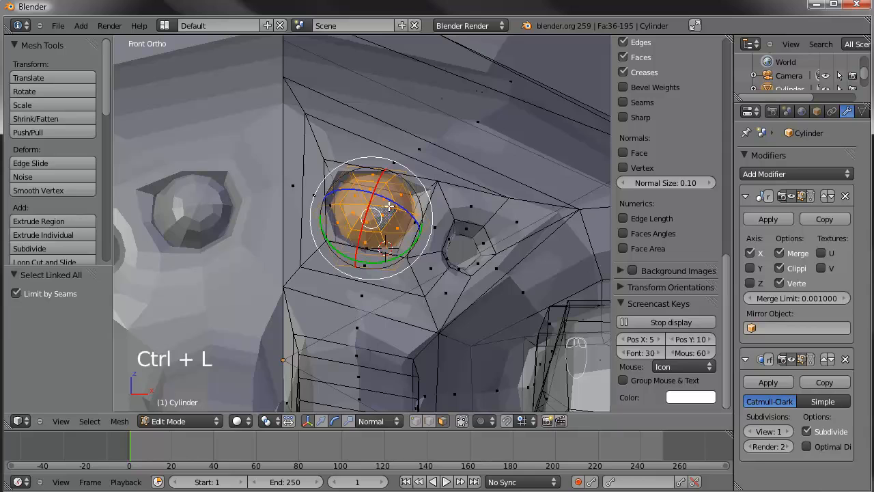
{"action": "middle_click_drag", "start_coordinate": [464, 157], "coordinate": [432, 159]}
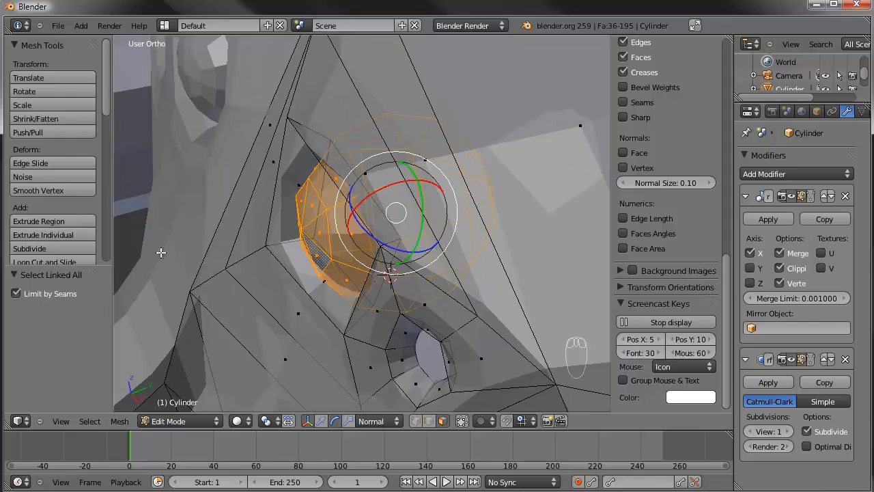
{"action": "right_click", "coordinate": [409, 112], "text": "alt"}
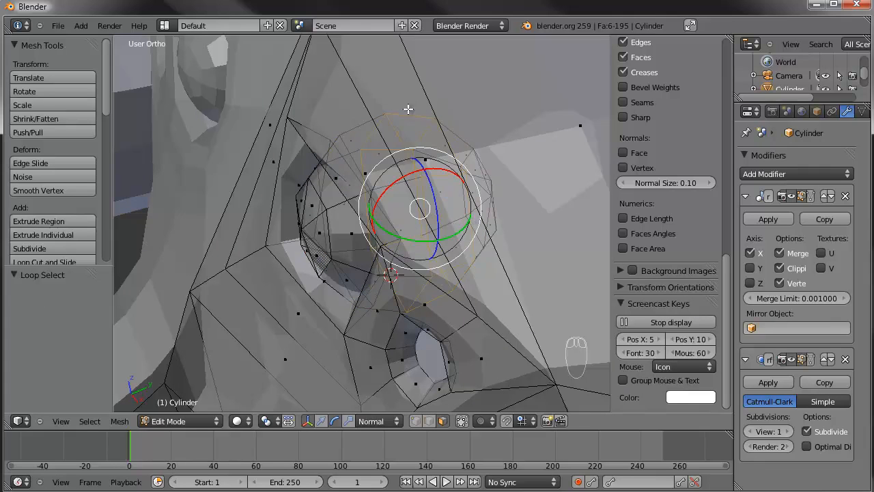
{"action": "middle_click_drag", "start_coordinate": [420, 140], "coordinate": [384, 155]}
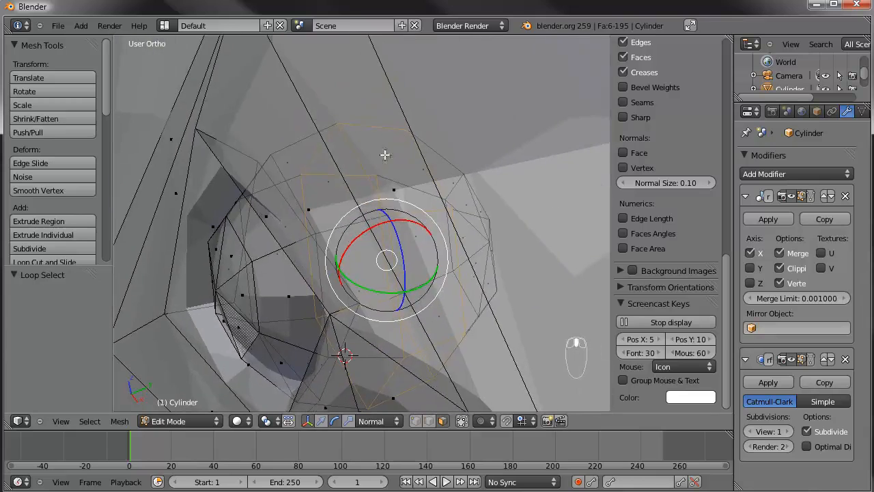
{"action": "key", "text": "Delete"}
{"action": "left_click", "coordinate": [381, 148]}
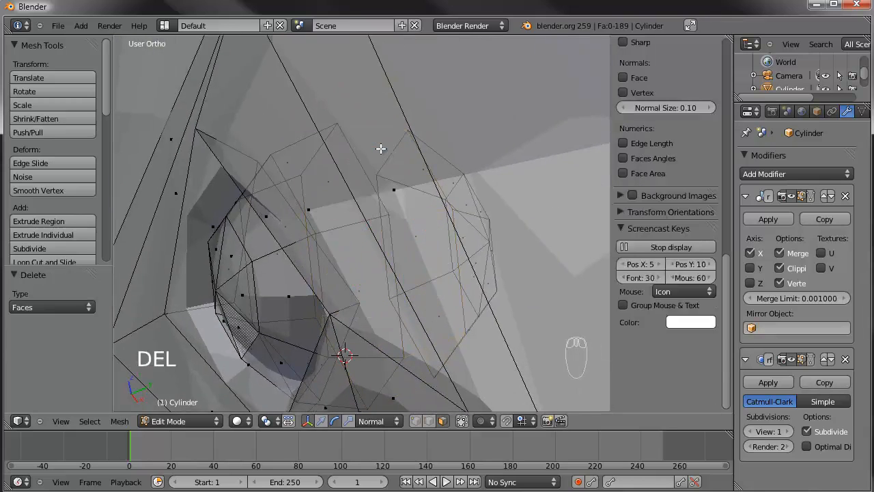
Select the detached back part of the eye sphere inside the head and delete its faces
{"action": "right_click", "coordinate": [443, 151]}
{"action": "key", "text": "ctrl+l"}
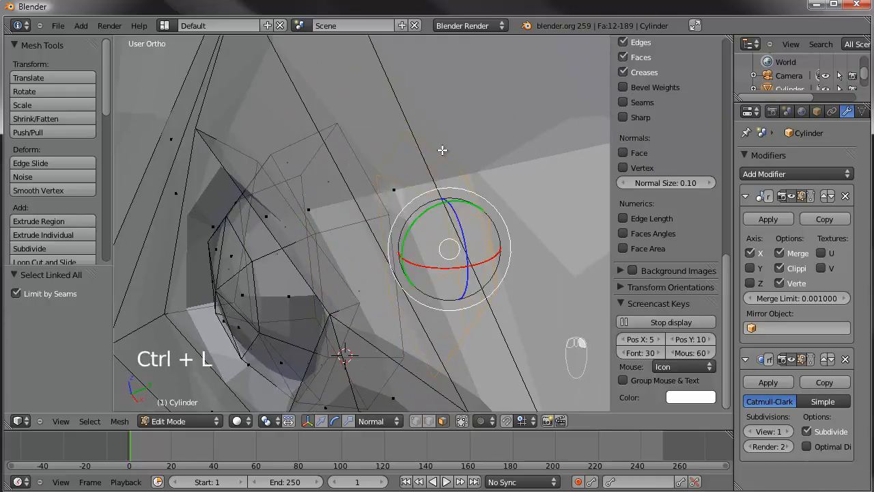
{"action": "key", "text": "Delete"}
{"action": "left_click", "coordinate": [442, 150]}
{"action": "middle_click_drag", "start_coordinate": [441, 164], "coordinate": [432, 197]}
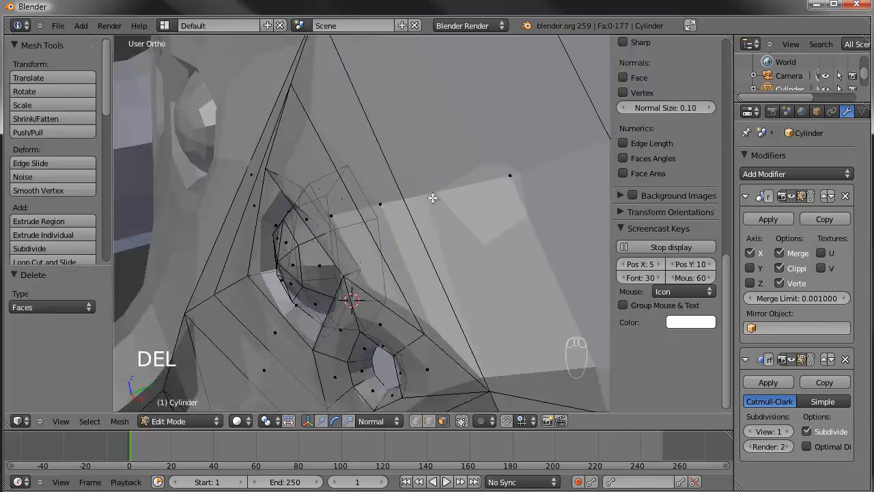
In the front view, duplicate the remaining front part of the eye into the second socket and scale the copy to 0.649
{"action": "key", "text": "KP_1"}
{"action": "right_click", "coordinate": [405, 213]}
{"action": "middle_click_drag", "start_coordinate": [442, 230], "coordinate": [362, 199], "text": "shift"}
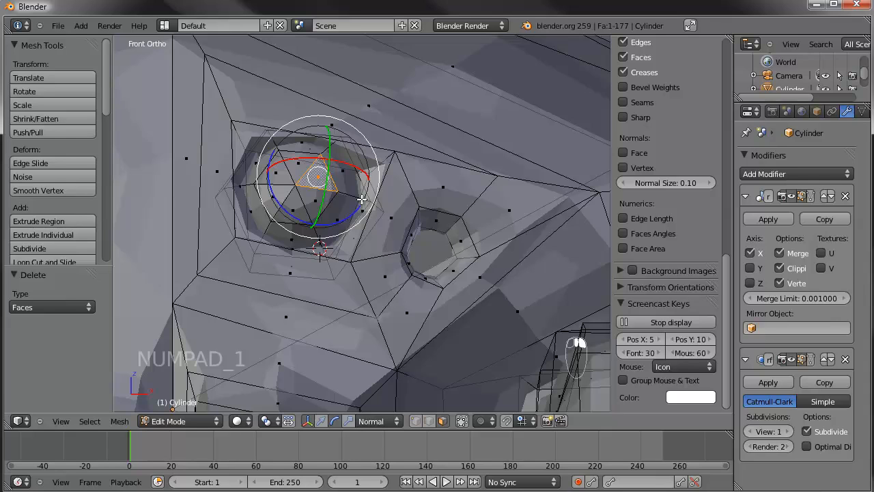
{"action": "key", "text": "ctrl+l"}
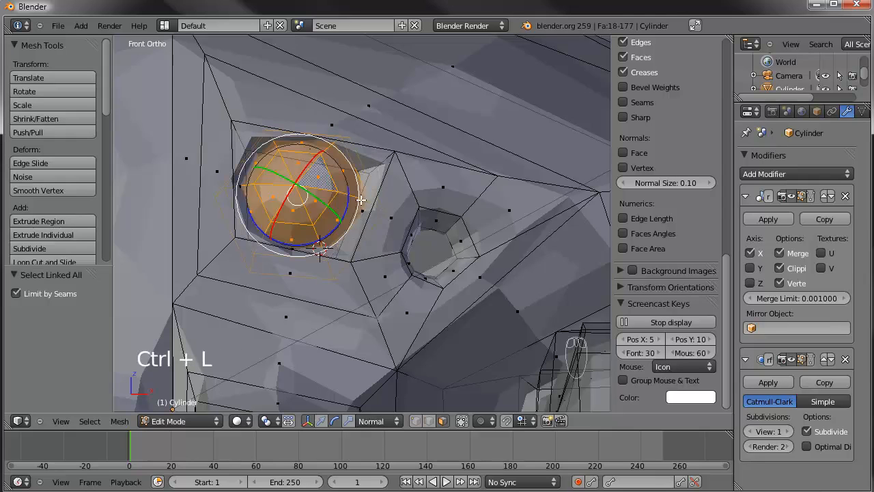
{"action": "key", "text": "shift+d"}
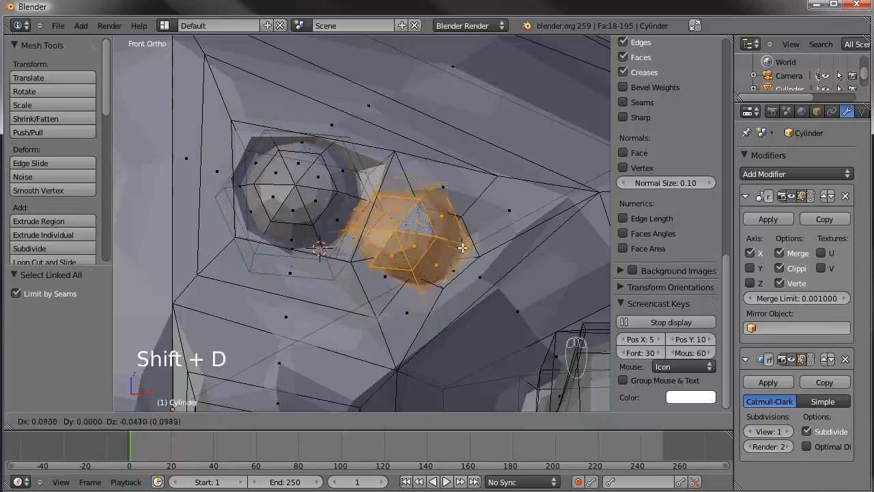
{"action": "left_click", "coordinate": [498, 246]}
{"action": "key", "text": "s"}
{"action": "left_click", "coordinate": [509, 239]}
Rotate and nudge the small eye from the front and side until it sits inside the second socket
{"action": "key", "text": "r"}
{"action": "key", "text": "r"}
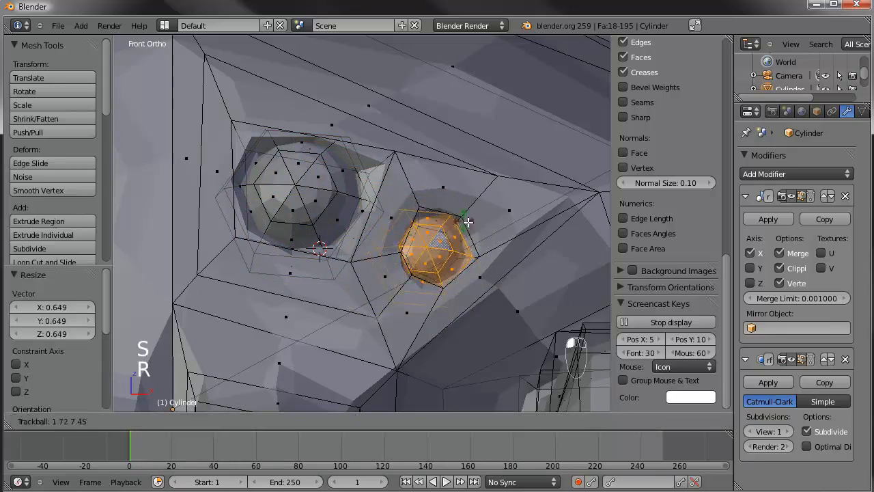
{"action": "left_click", "coordinate": [481, 227]}
{"action": "key", "text": "g"}
{"action": "left_click", "coordinate": [487, 228]}
{"action": "middle_click_drag", "start_coordinate": [487, 227], "coordinate": [351, 205]}
{"action": "key", "text": "g"}
{"action": "left_click", "coordinate": [351, 205]}
{"action": "key", "text": "r"}
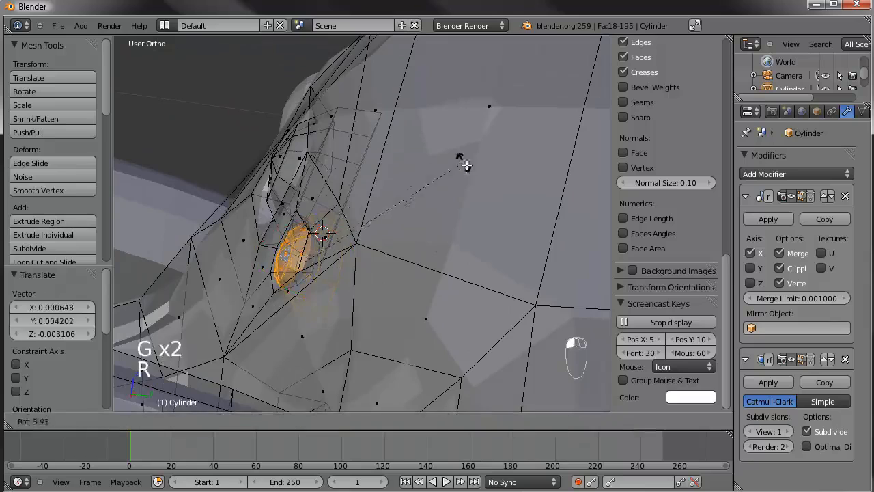
{"action": "left_click", "coordinate": [472, 175]}
Return to Object Mode and check both pairs of eyes on the tarantula's head
{"action": "middle_click_drag", "start_coordinate": [293, 264], "coordinate": [413, 237]}
{"action": "key", "text": "Tab"}
{"action": "scroll", "coordinate": [353, 196], "scroll_direction": "down", "scroll_amount": 4}
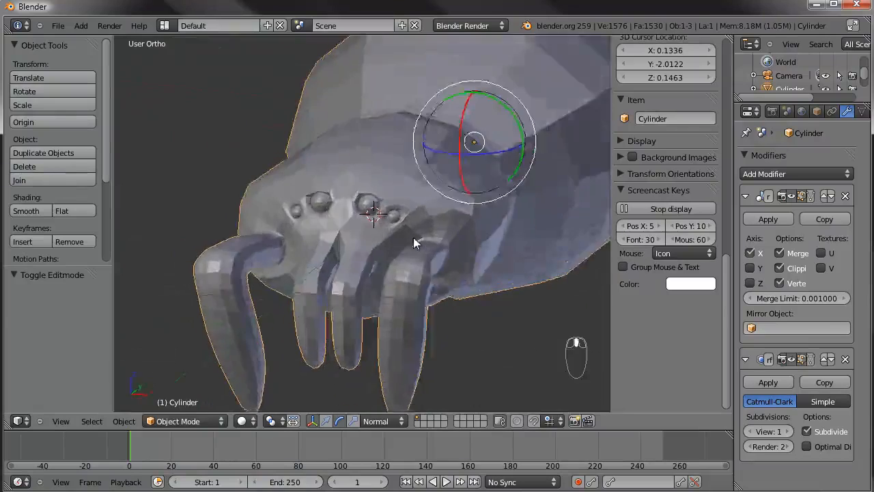
In Edit Mode, select the large face above the eye sockets, extrude it in place and scale it to 0.364
{"action": "scroll", "coordinate": [356, 281], "scroll_direction": "up", "scroll_amount": 3}
{"action": "middle_click_drag", "start_coordinate": [356, 276], "coordinate": [323, 229]}
{"action": "key", "text": "Tab"}
{"action": "scroll", "coordinate": [356, 260], "scroll_direction": "up", "scroll_amount": 2}
{"action": "scroll", "coordinate": [372, 232], "scroll_direction": "down", "scroll_amount": 3}
{"action": "mouse_move", "coordinate": [374, 239]}
{"action": "middle_mouse_down"}
{"action": "mouse_move", "coordinate": [363, 225]}
{"action": "mouse_move", "coordinate": [387, 205]}
{"action": "mouse_move", "coordinate": [394, 234]}
{"action": "mouse_move", "coordinate": [381, 244]}
{"action": "middle_mouse_up"}
{"action": "right_click", "coordinate": [387, 237]}
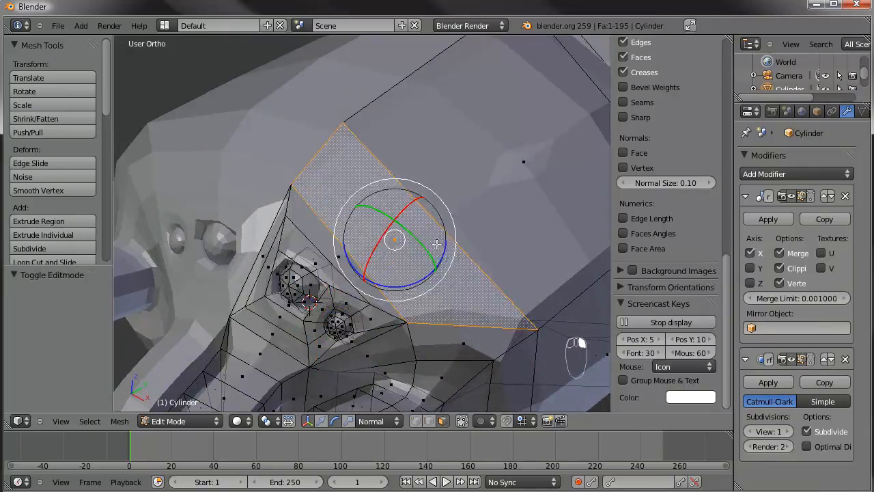
{"action": "left_click", "coordinate": [779, 268]}
{"action": "key", "text": "e"}
{"action": "right_click", "coordinate": [447, 231]}
{"action": "key", "text": "s"}
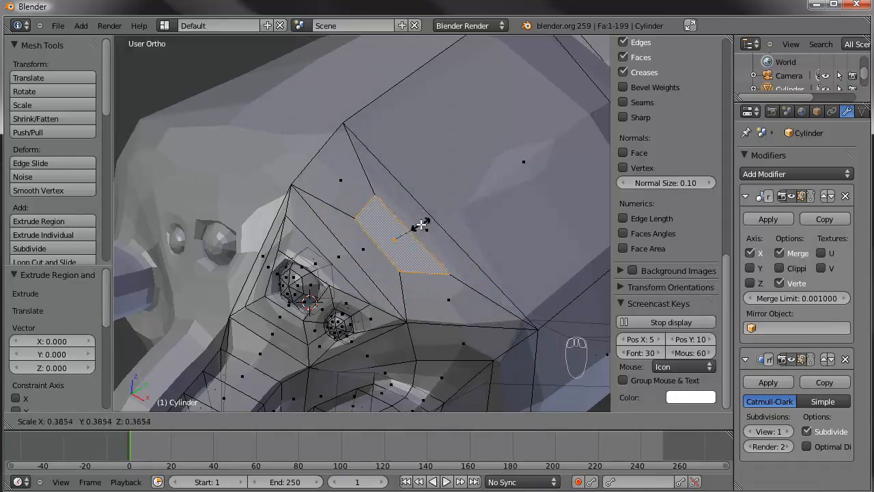
{"action": "left_click", "coordinate": [418, 222]}
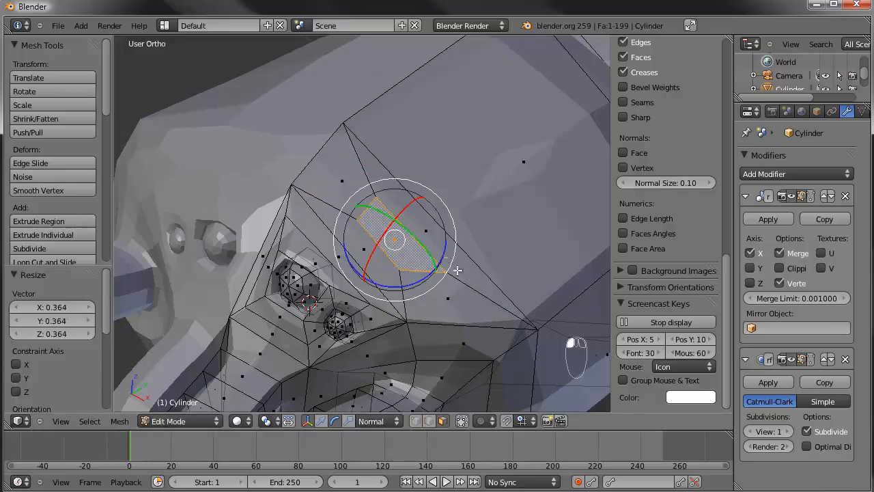
Smooth the vertices of the new inset face with 100 smooth iterations
{"action": "key", "text": "w"}
{"action": "left_click", "coordinate": [450, 276]}
{"action": "left_click", "coordinate": [90, 306]}
{"action": "left_click", "coordinate": [89, 307]}
{"action": "left_click", "coordinate": [89, 307]}
{"action": "left_click", "coordinate": [89, 307]}
{"action": "left_click", "coordinate": [89, 307]}
{"action": "left_click", "coordinate": [89, 307]}
{"action": "left_click_drag", "start_coordinate": [90, 307], "coordinate": [133, 312]}
Pull in the outer corner vertex of the inset face and cut an edge loop around the inset
{"action": "left_click", "coordinate": [416, 422]}
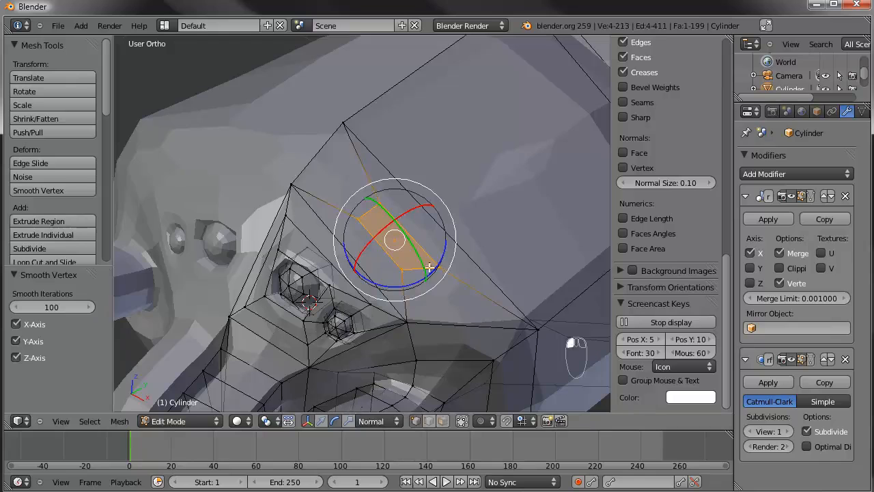
{"action": "right_click", "coordinate": [431, 267]}
{"action": "key", "text": "g"}
{"action": "left_click", "coordinate": [362, 194]}
{"action": "key", "text": "ctrl+r"}
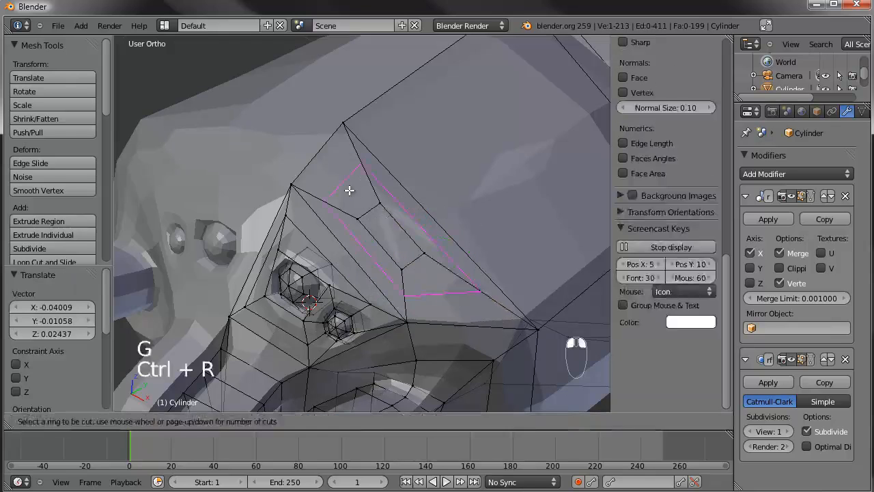
{"action": "left_click", "coordinate": [348, 191]}
{"action": "left_click", "coordinate": [350, 192]}
Reposition the corner vertices and edges of the inset face to give the future eye socket a more even shape
{"action": "right_click", "coordinate": [424, 255]}
{"action": "right_click", "coordinate": [402, 268], "text": "shift"}
{"action": "right_click", "coordinate": [379, 205], "text": "shift"}
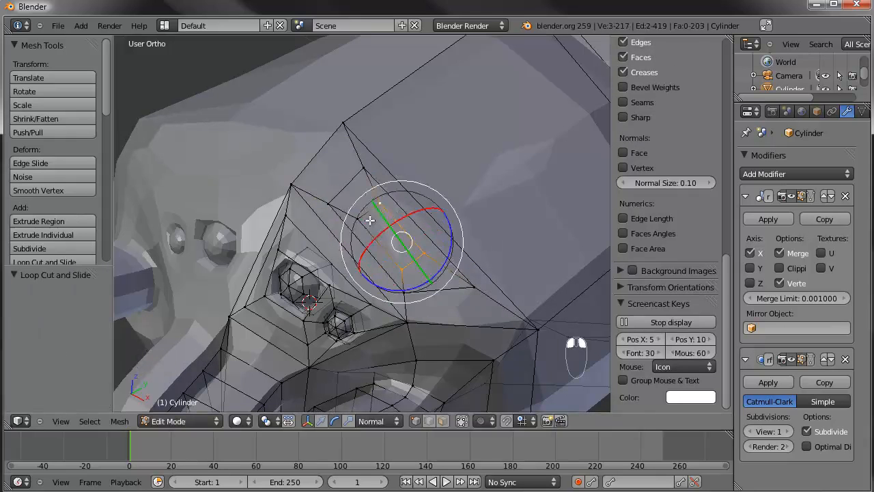
{"action": "right_click", "coordinate": [426, 253]}
{"action": "right_click", "coordinate": [402, 267], "text": "shift"}
{"action": "key", "text": "g"}
{"action": "left_click", "coordinate": [388, 241]}
{"action": "right_click", "coordinate": [362, 217]}
{"action": "key", "text": "g"}
{"action": "left_click", "coordinate": [383, 219]}
{"action": "right_click", "coordinate": [389, 253]}
{"action": "key", "text": "g"}
{"action": "left_click", "coordinate": [488, 273]}
In the side view, shift the edges behind the inset face backward to make more room around it
{"action": "middle_click_drag", "start_coordinate": [488, 273], "coordinate": [498, 288]}
{"action": "key", "text": "KP_3"}
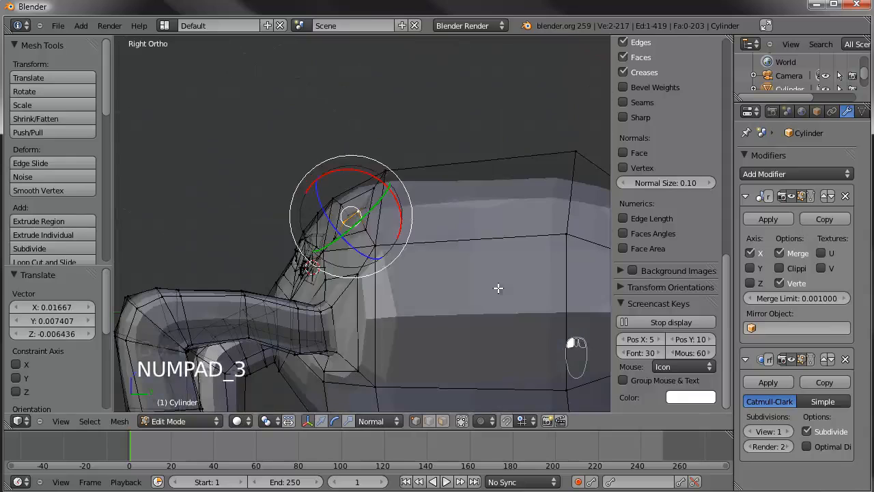
{"action": "right_click", "coordinate": [387, 172]}
{"action": "key", "text": "g"}
{"action": "left_click", "coordinate": [427, 180]}
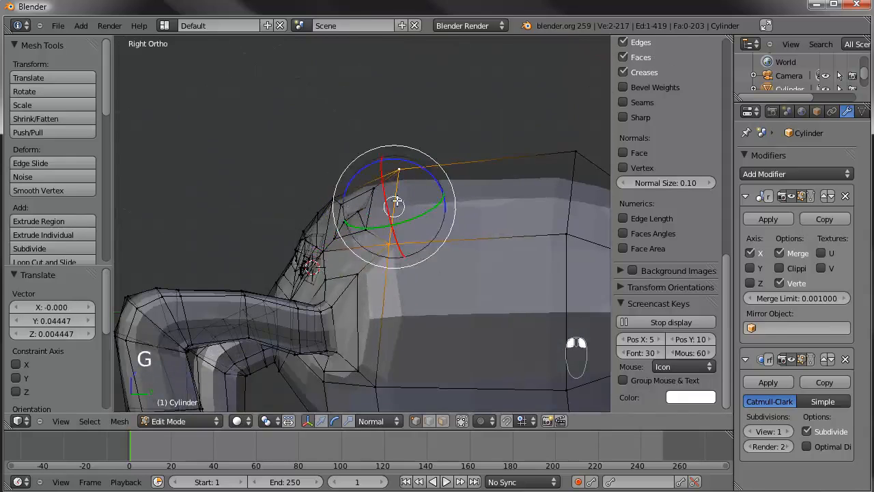
{"action": "scroll", "coordinate": [360, 219], "scroll_direction": "up", "scroll_amount": 3}
{"action": "middle_click_drag", "start_coordinate": [359, 219], "coordinate": [374, 233], "text": "shift"}
{"action": "key", "text": "g"}
{"action": "left_click", "coordinate": [394, 219]}
{"action": "right_click", "coordinate": [391, 185]}
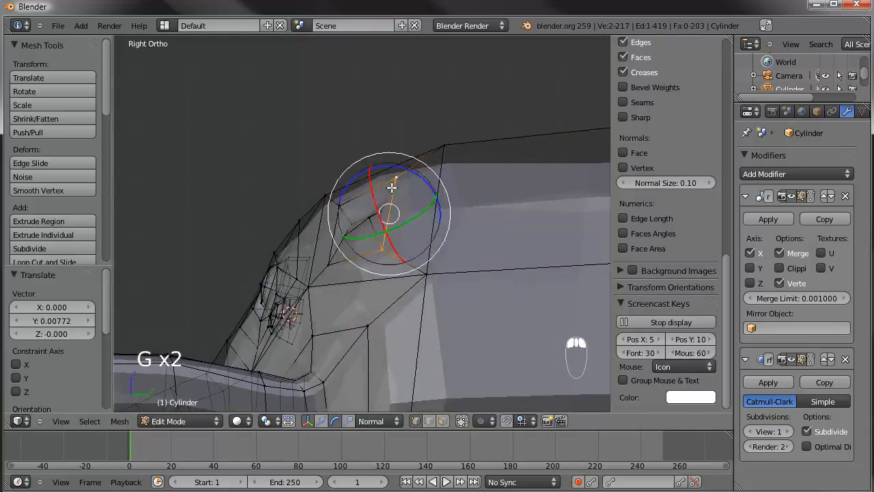
Select the four vertices of the inner socket face and rotate them by 10.313°
{"action": "right_click", "coordinate": [371, 217]}
{"action": "key", "text": "c"}
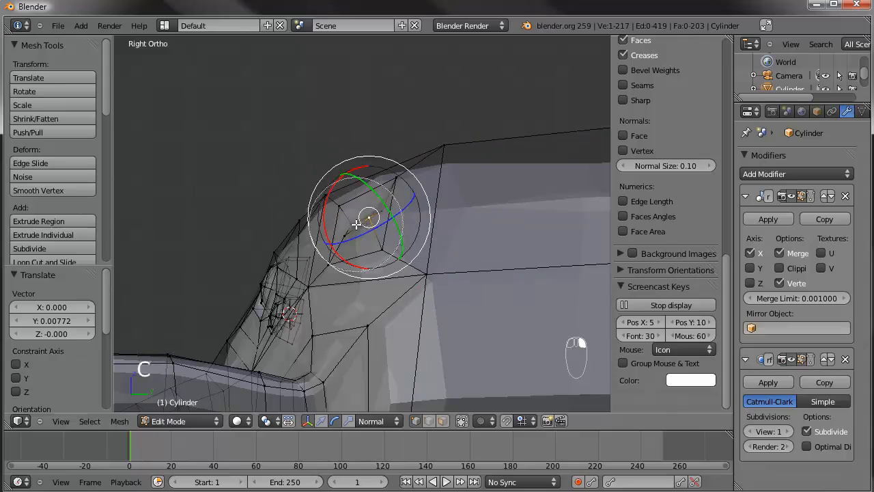
{"action": "left_click", "coordinate": [358, 224]}
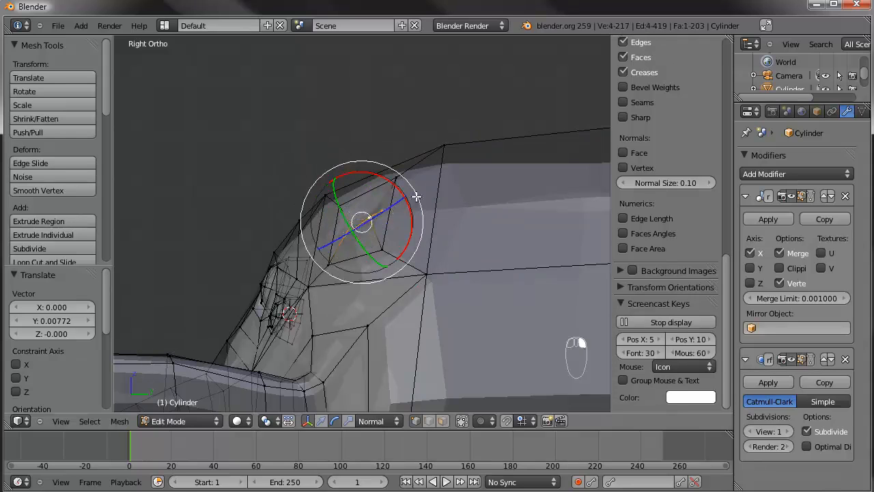
{"action": "key", "text": "r"}
{"action": "left_click", "coordinate": [376, 241]}
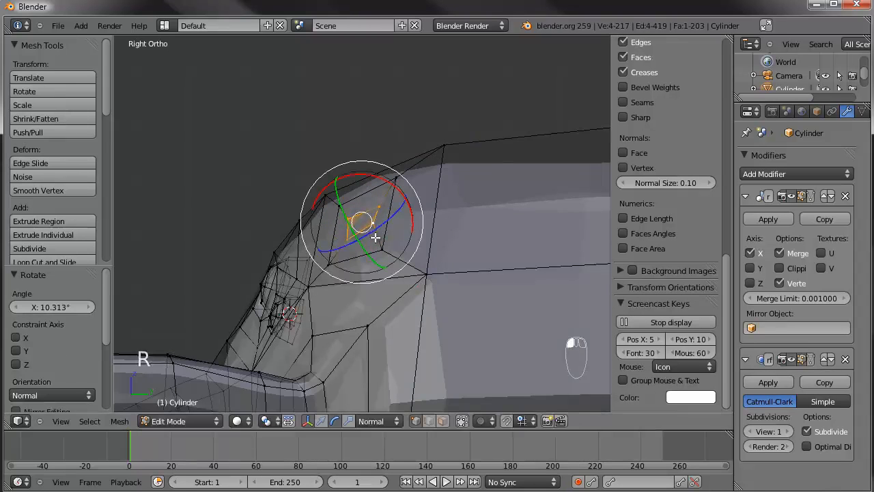
Enable proportional editing and rotate the inner socket face by -5.709° with a smaller area of influence
{"action": "key", "text": "alt+o"}
{"action": "key", "text": "r"}
{"action": "scroll", "coordinate": [485, 161], "scroll_direction": "down", "scroll_amount": 4}
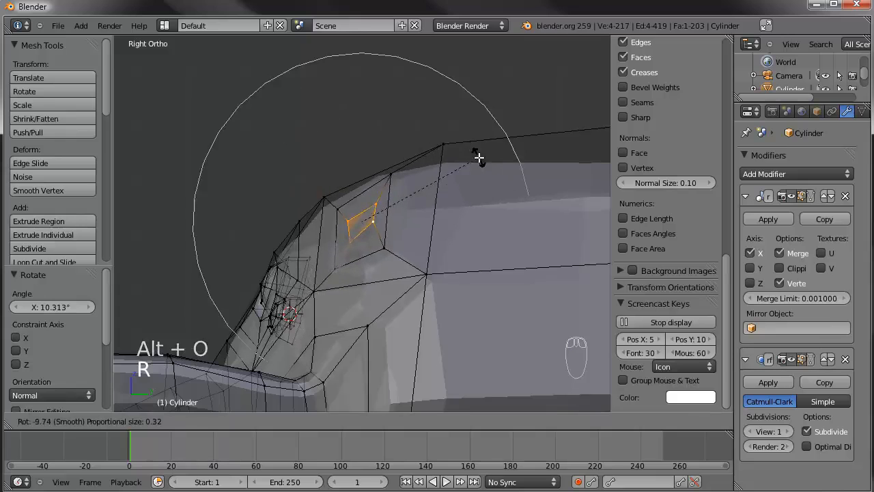
{"action": "left_click", "coordinate": [482, 162]}
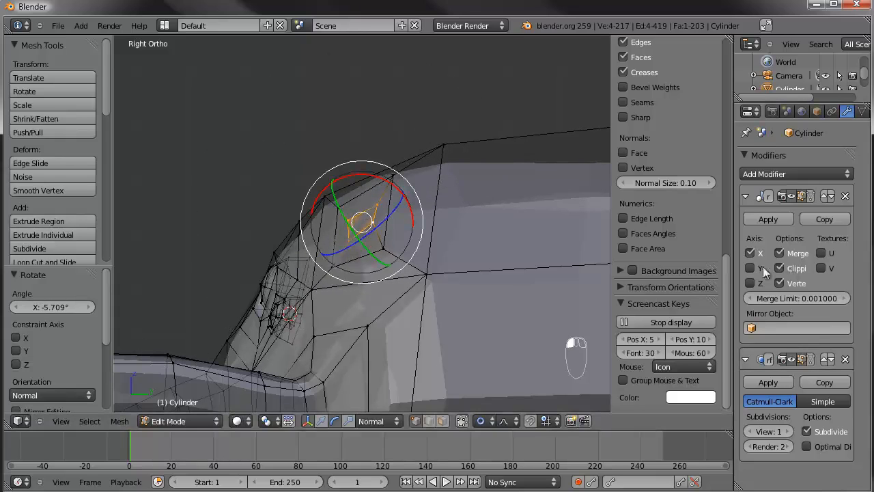
Enlarge the inner socket face, rotate it by -2.865° and scale it to 0.829 with proportional editing
{"action": "key", "text": "s"}
{"action": "scroll", "coordinate": [448, 228], "scroll_direction": "up", "scroll_amount": 3}
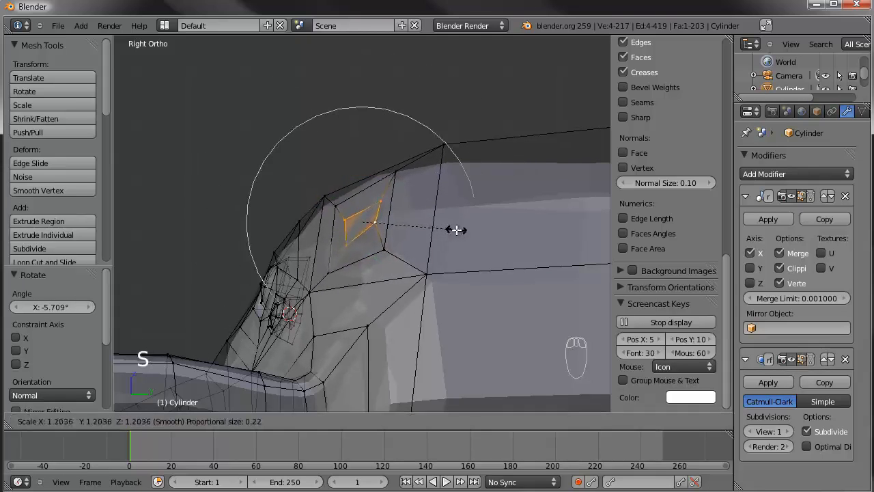
{"action": "left_click", "coordinate": [472, 227]}
{"action": "key", "text": "r"}
{"action": "left_click", "coordinate": [465, 223]}
{"action": "middle_click_drag", "start_coordinate": [464, 222], "coordinate": [499, 236]}
{"action": "key", "text": "s"}
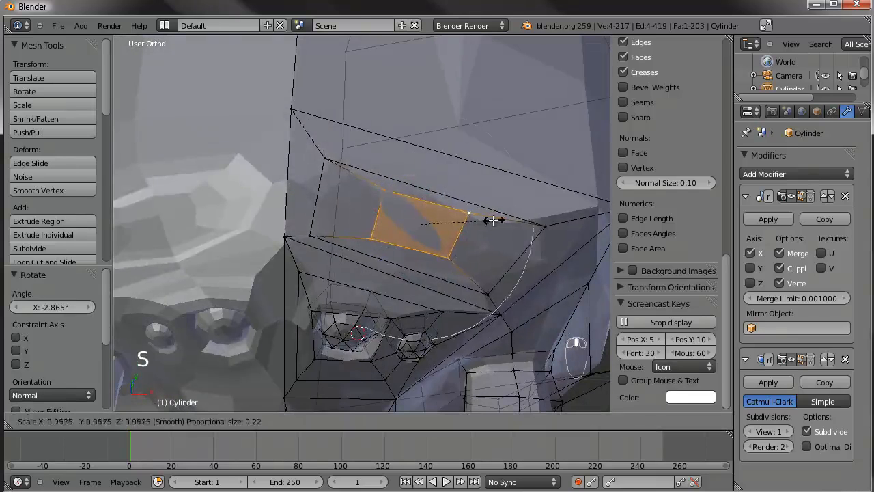
{"action": "left_click", "coordinate": [483, 220]}
Move the outer edge of the inner socket face slightly inward with proportional editing
{"action": "key", "text": "g"}
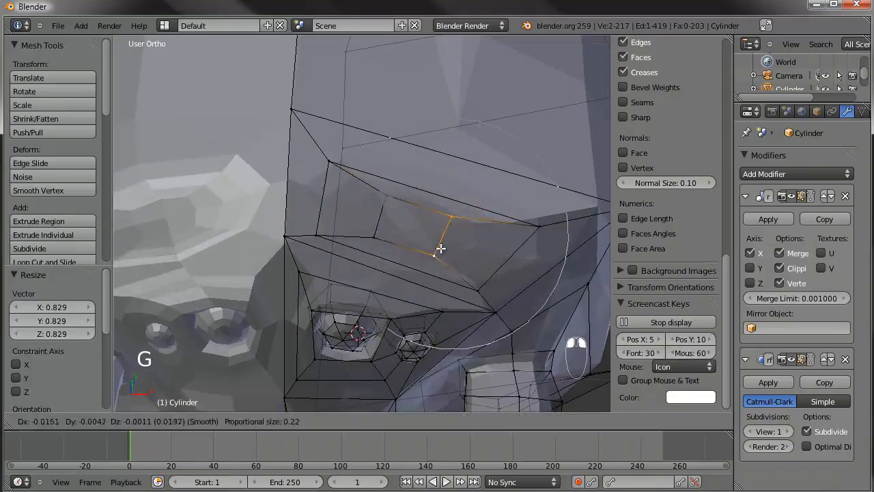
{"action": "left_click", "coordinate": [434, 248]}
{"action": "key", "text": "g"}
{"action": "left_click", "coordinate": [429, 250]}
Extrude the inner face into the head to form the third eye socket, and delete its end face
{"action": "left_click", "coordinate": [444, 421]}
{"action": "right_click_drag", "start_coordinate": [413, 234], "coordinate": [355, 262]}
{"action": "key", "text": "x"}
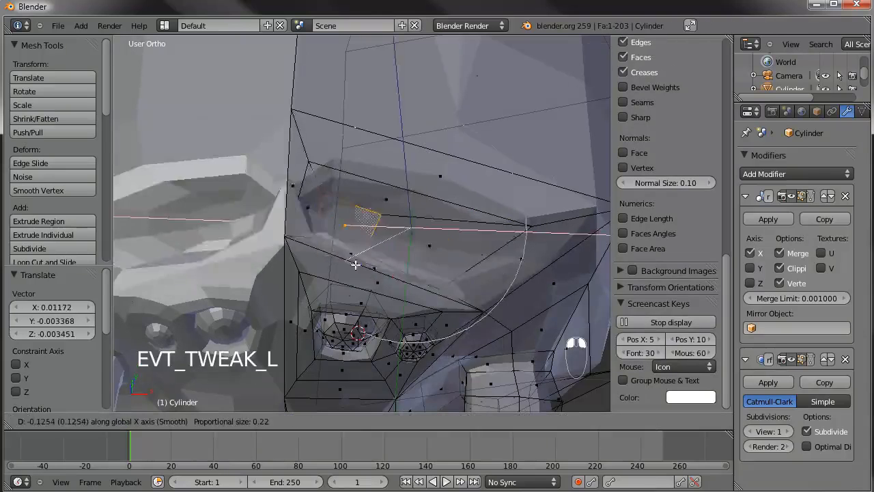
{"action": "right_click", "coordinate": [393, 280]}
{"action": "middle_click_drag", "start_coordinate": [381, 301], "coordinate": [273, 254]}
{"action": "key", "text": "e"}
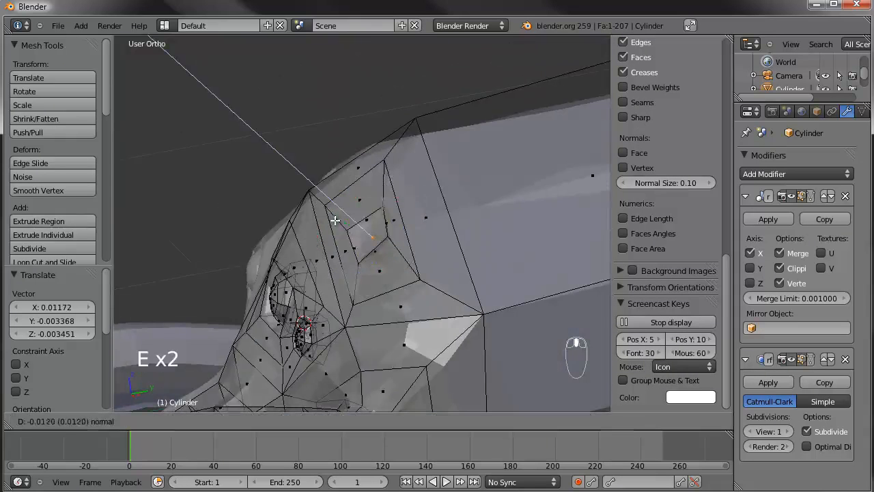
{"action": "left_click", "coordinate": [345, 229]}
{"action": "key", "text": "s"}
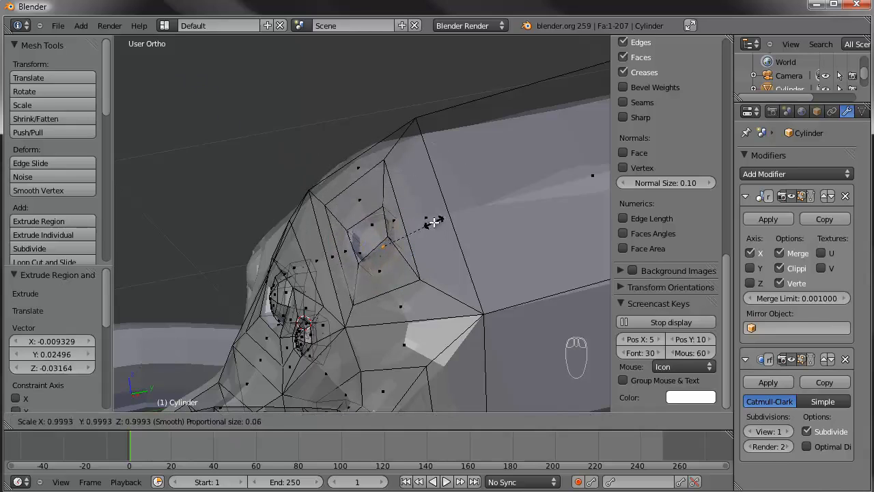
{"action": "left_click", "coordinate": [433, 222]}
{"action": "key", "text": "Delete"}
{"action": "left_click", "coordinate": [430, 224]}
Select all linked geometry of the larger eye and switch to the side view
{"action": "middle_click_drag", "start_coordinate": [290, 232], "coordinate": [340, 263]}
{"action": "right_click", "coordinate": [310, 320]}
{"action": "key", "text": "ctrl+l"}
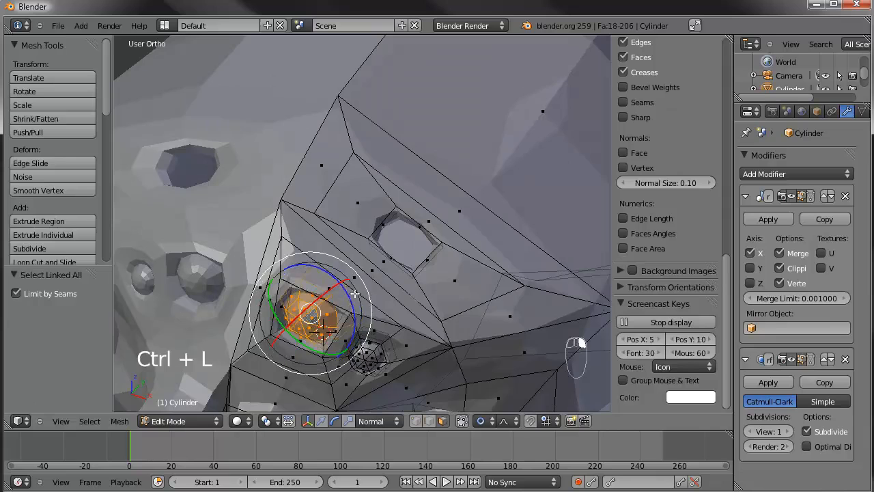
{"action": "key", "text": "KP_3"}
{"action": "key", "text": "g"}
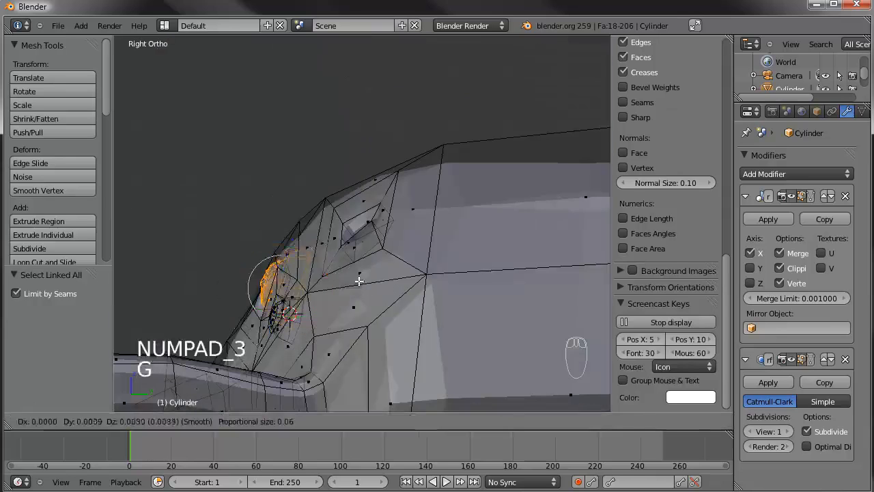
{"action": "left_click", "coordinate": [388, 247]}
{"action": "key", "text": "ctrl+z"}
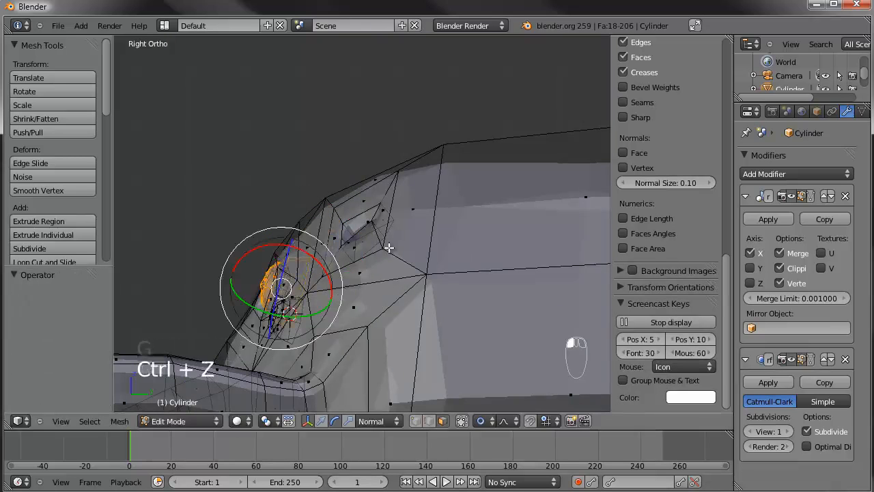
Duplicate the larger eye, rotate the copy and move it by Y 0.0579 and Z 0.02573 toward the third socket
{"action": "key", "text": "shift+d"}
{"action": "right_click", "coordinate": [433, 172]}
{"action": "key", "text": "r"}
{"action": "left_click", "coordinate": [402, 250]}
{"action": "key", "text": "r"}
{"action": "key", "text": "r"}
{"action": "right_click", "coordinate": [410, 277]}
{"action": "key", "text": "g"}
{"action": "left_click", "coordinate": [443, 271]}
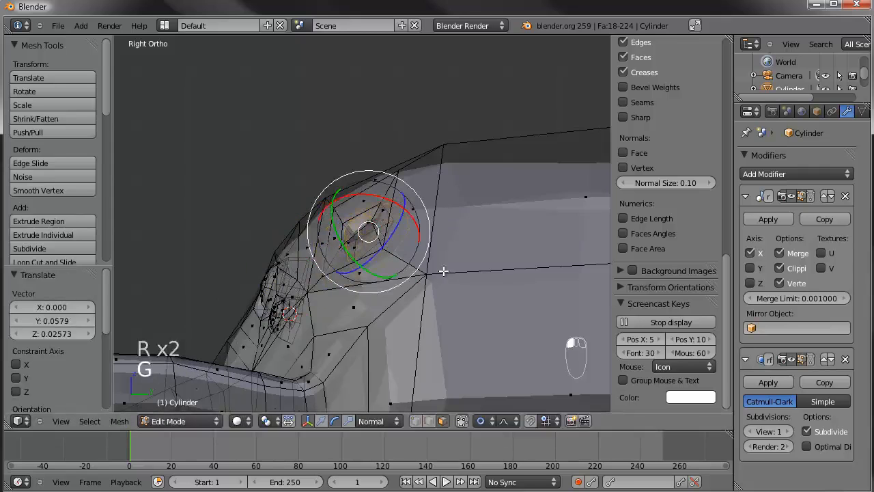
In the front view, move the copied eye 0.116 along X, then rotate and nudge it until it sits in the third socket
{"action": "key", "text": "KP_1"}
{"action": "key", "text": "g"}
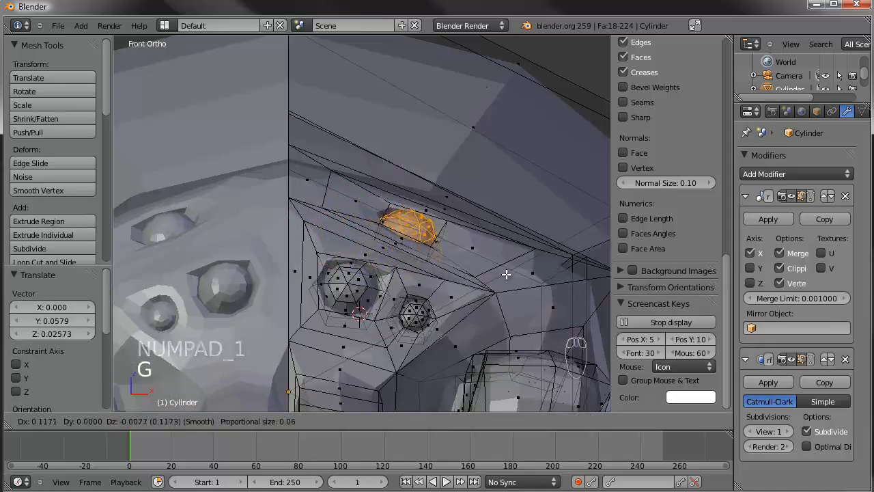
{"action": "left_click", "coordinate": [505, 272]}
{"action": "middle_click_drag", "start_coordinate": [505, 272], "coordinate": [439, 225]}
{"action": "key", "text": "r"}
{"action": "key", "text": "r"}
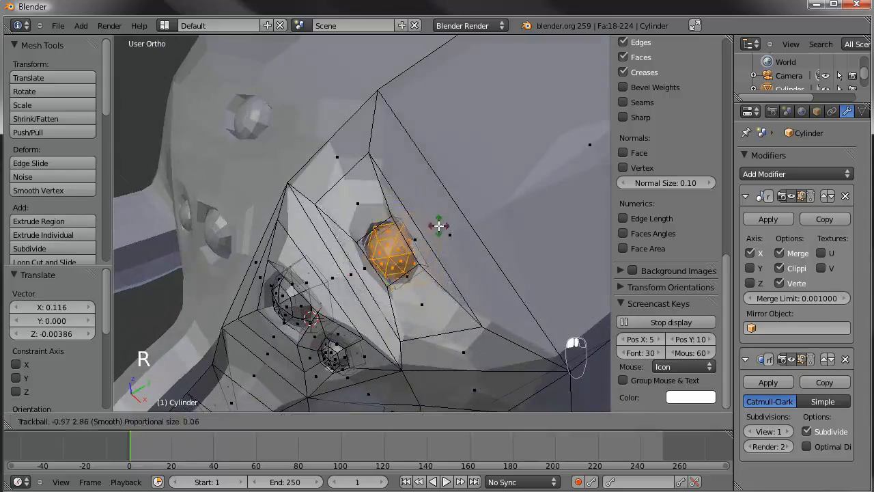
{"action": "left_click", "coordinate": [438, 216]}
{"action": "key", "text": "g"}
{"action": "left_click", "coordinate": [430, 225]}
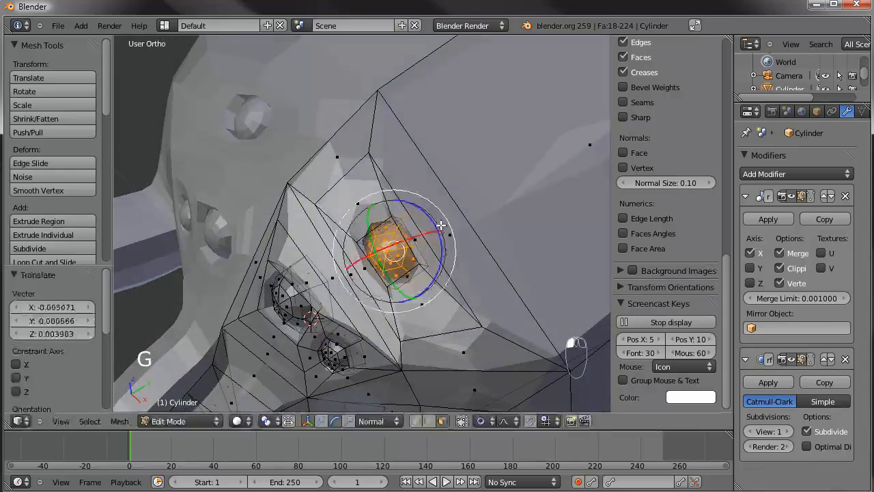
Check the eyes in Object Mode, then select the third socket's rim loop and enlarge it with proportional editing
{"action": "key", "text": "Tab"}
{"action": "scroll", "coordinate": [345, 238], "scroll_direction": "down", "scroll_amount": 3}
{"action": "middle_click_drag", "start_coordinate": [346, 240], "coordinate": [386, 233]}
{"action": "scroll", "coordinate": [380, 258], "scroll_direction": "up", "scroll_amount": 4}
{"action": "key", "text": "Tab"}
{"action": "right_click", "coordinate": [401, 223], "text": "alt+shift"}
{"action": "key", "text": "ctrl+z"}
{"action": "left_click", "coordinate": [416, 420]}
{"action": "right_click", "coordinate": [393, 222], "text": "alt"}
{"action": "key", "text": "s"}
{"action": "scroll", "coordinate": [490, 230], "scroll_direction": "down", "scroll_amount": 7}
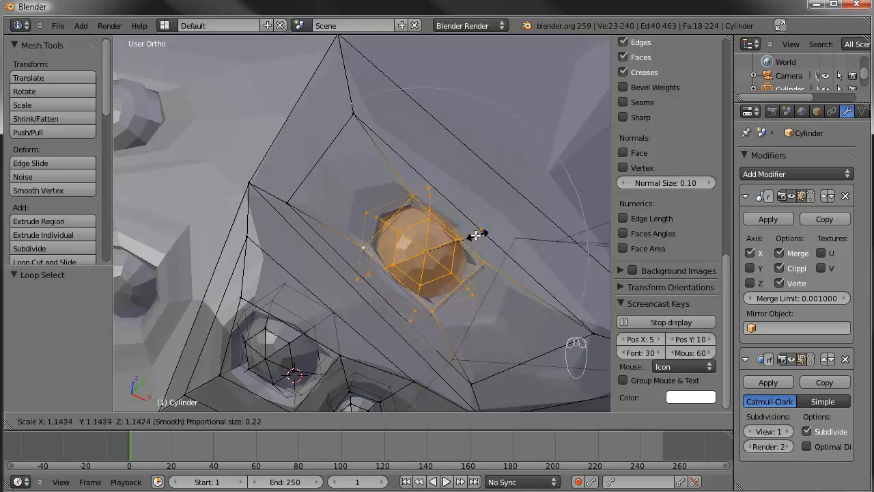
{"action": "left_click", "coordinate": [476, 237]}
Move the two outer lower vertices around the third socket closer to the eye
{"action": "right_click", "coordinate": [592, 332]}
{"action": "key", "text": "g"}
{"action": "left_click", "coordinate": [563, 276]}
{"action": "right_click", "coordinate": [478, 385]}
{"action": "key", "text": "g"}
{"action": "left_click", "coordinate": [482, 371]}
Reposition the centerline vertex between the eyes and the inner vertices beside the third socket
{"action": "right_click", "coordinate": [267, 205]}
{"action": "right_click", "coordinate": [245, 194]}
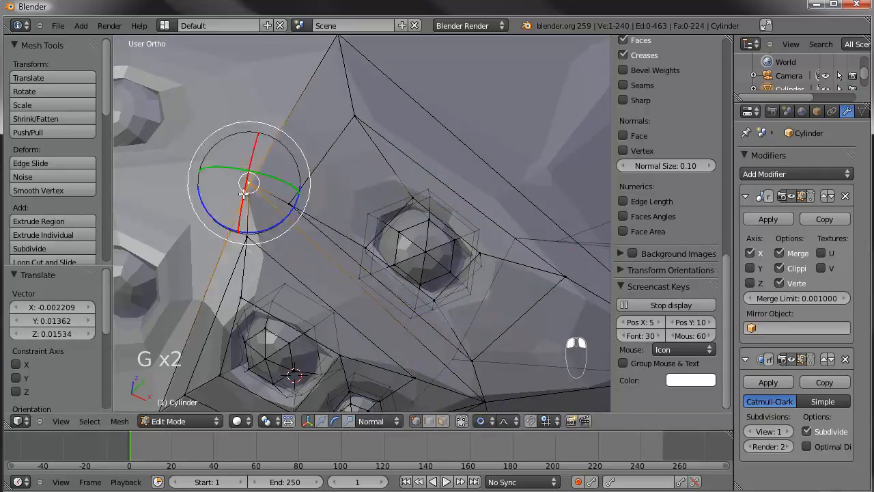
{"action": "key", "text": "g"}
{"action": "left_click", "coordinate": [233, 209]}
{"action": "key", "text": "g"}
{"action": "left_click", "coordinate": [304, 222]}
{"action": "right_click", "coordinate": [347, 135]}
{"action": "key", "text": "g"}
{"action": "left_click", "coordinate": [335, 123]}
{"action": "scroll", "coordinate": [471, 282], "scroll_direction": "down", "scroll_amount": 2}
Move the outer head vertex beside the third socket by X -0.03912, Y 0.02612 and Z 0.08566
{"action": "right_click", "coordinate": [524, 272]}
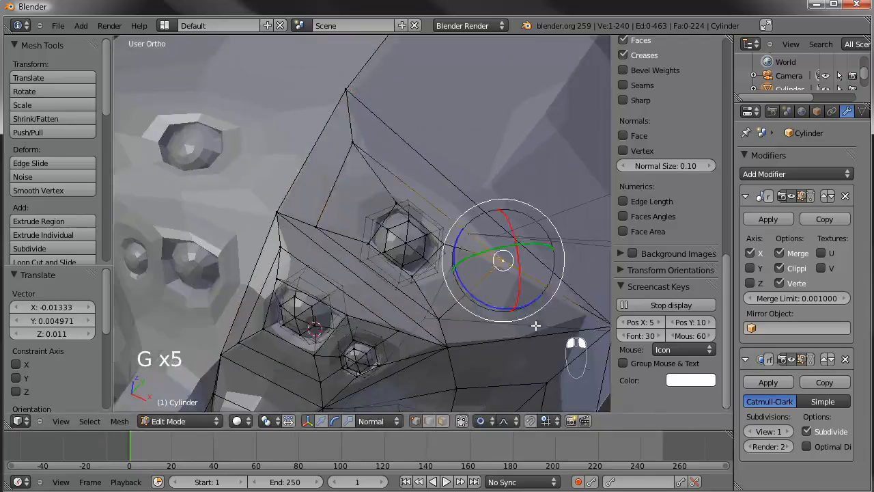
{"action": "middle_click_drag", "start_coordinate": [536, 326], "coordinate": [466, 303]}
{"action": "right_click", "coordinate": [579, 323]}
{"action": "key", "text": "g"}
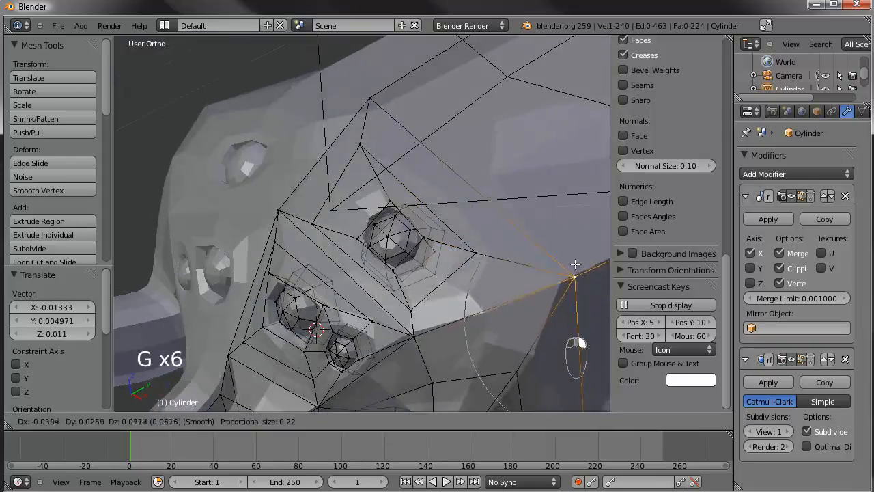
{"action": "left_click", "coordinate": [570, 256]}
{"action": "middle_click_drag", "start_coordinate": [303, 269], "coordinate": [404, 291]}
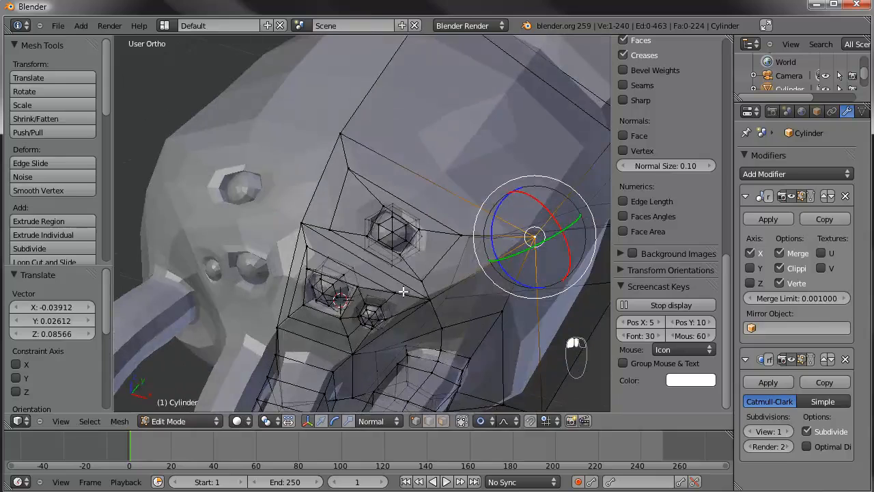
{"action": "middle_click_drag", "start_coordinate": [330, 341], "coordinate": [425, 342]}
Adjust four vertices beside and below the small eye to even out the face spacing down to the leg base
{"action": "right_click", "coordinate": [426, 317]}
{"action": "key", "text": "g"}
{"action": "left_click", "coordinate": [448, 323]}
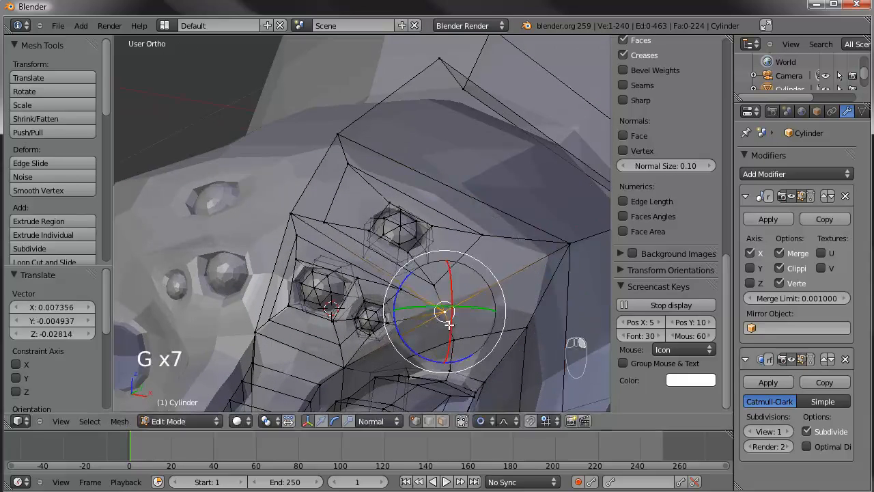
{"action": "right_click", "coordinate": [350, 374]}
{"action": "key", "text": "g"}
{"action": "left_click", "coordinate": [369, 375]}
{"action": "right_click", "coordinate": [457, 345]}
{"action": "key", "text": "g"}
{"action": "left_click", "coordinate": [454, 352]}
{"action": "right_click", "coordinate": [516, 332]}
{"action": "key", "text": "g"}
{"action": "left_click", "coordinate": [516, 335]}
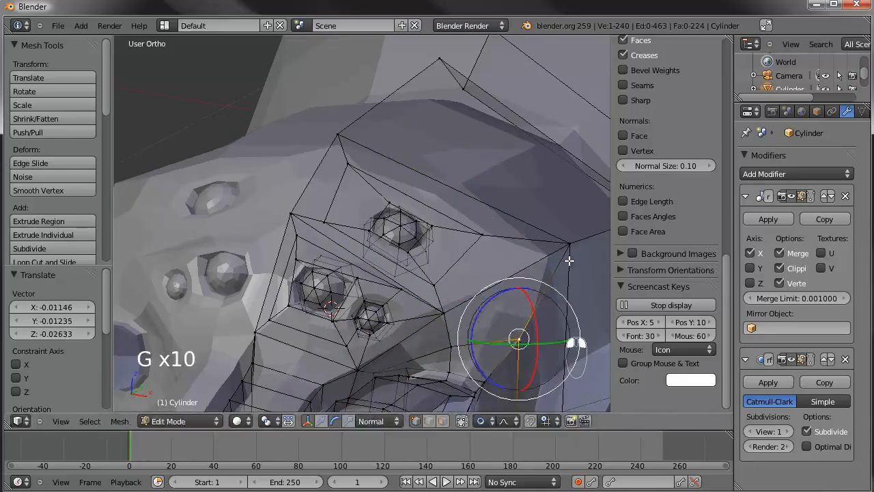
Reposition the outer corner vertex at the back of the head and the upper centerline vertex behind the eyes
{"action": "right_click", "coordinate": [567, 257]}
{"action": "key", "text": "g"}
{"action": "left_click", "coordinate": [554, 274]}
{"action": "right_click", "coordinate": [340, 136]}
{"action": "key", "text": "g"}
{"action": "left_click", "coordinate": [367, 136]}
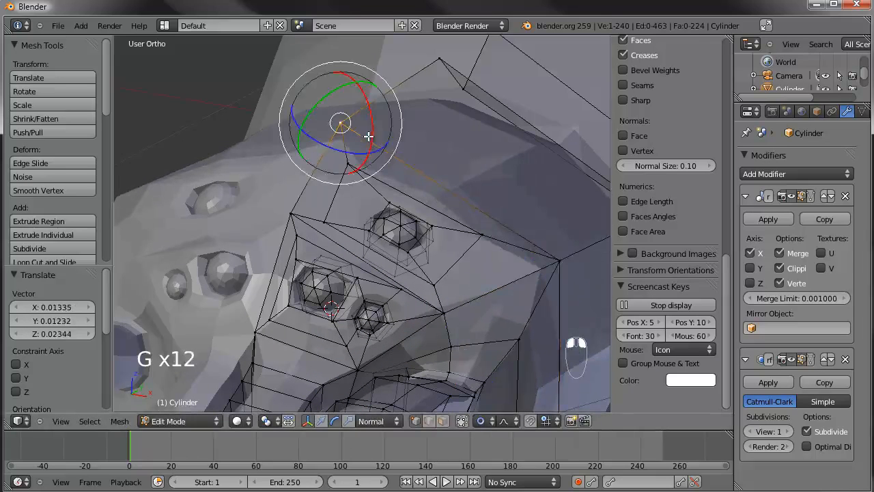
{"action": "scroll", "coordinate": [390, 233], "scroll_direction": "down", "scroll_amount": 3}
{"action": "key", "text": "a"}
{"action": "middle_click_drag", "start_coordinate": [350, 283], "coordinate": [398, 230]}
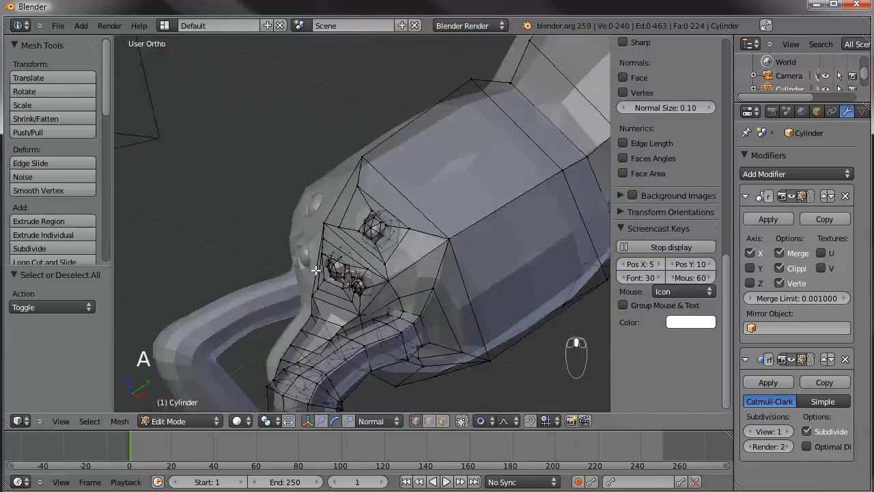
Move the two vertices above and beside the small eye slightly, deselect everything and leave Edit Mode
{"action": "scroll", "coordinate": [423, 245], "scroll_direction": "up", "scroll_amount": 2}
{"action": "middle_click_drag", "start_coordinate": [361, 262], "coordinate": [406, 274]}
{"action": "scroll", "coordinate": [394, 264], "scroll_direction": "down", "scroll_amount": 5}
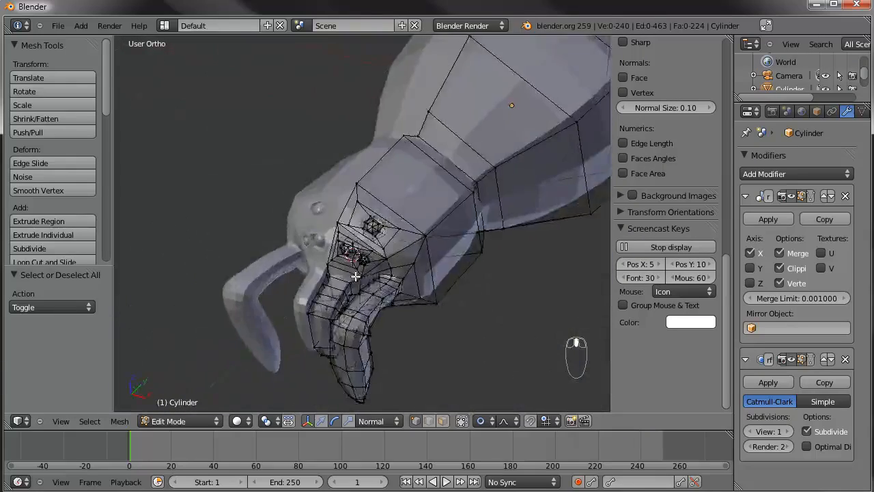
{"action": "scroll", "coordinate": [406, 274], "scroll_direction": "up", "scroll_amount": 4}
{"action": "scroll", "coordinate": [408, 284], "scroll_direction": "up", "scroll_amount": 3}
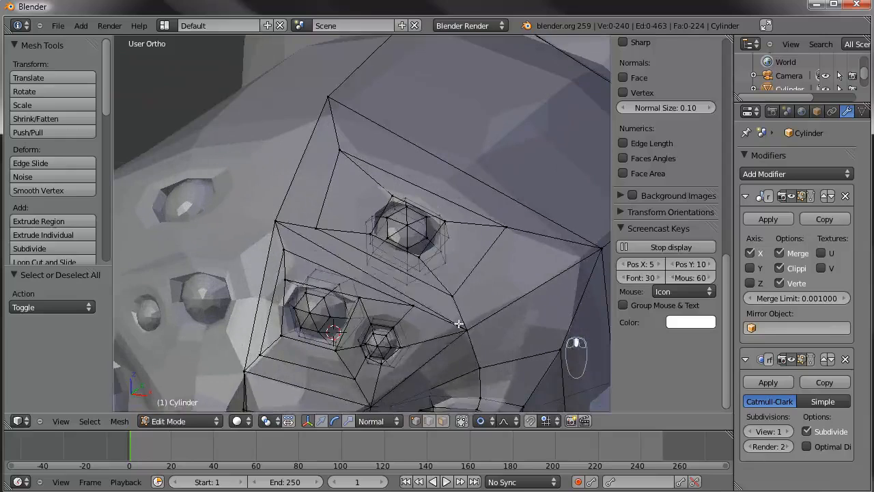
{"action": "right_click", "coordinate": [460, 326]}
{"action": "key", "text": "g"}
{"action": "left_click", "coordinate": [454, 315]}
{"action": "right_click", "coordinate": [416, 312]}
{"action": "key", "text": "g"}
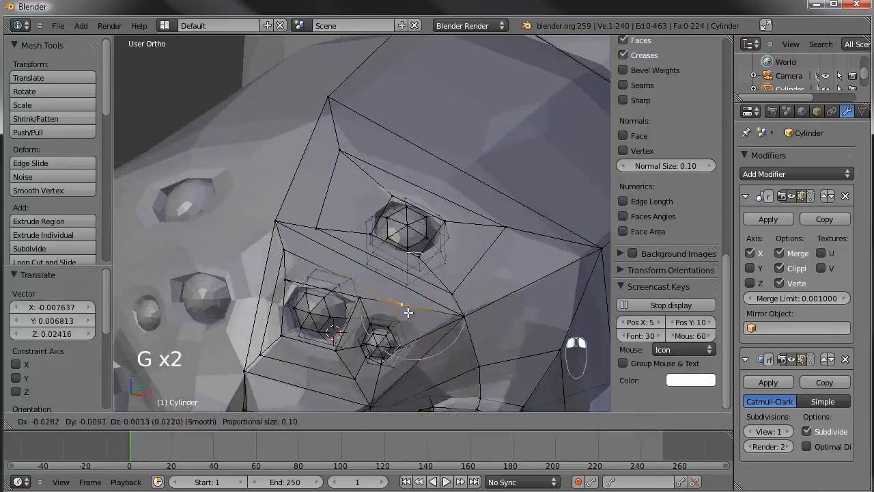
{"action": "left_click", "coordinate": [403, 307]}
{"action": "middle_click_drag", "start_coordinate": [401, 302], "coordinate": [381, 271]}
{"action": "key", "text": "a"}
{"action": "key", "text": "Tab"}
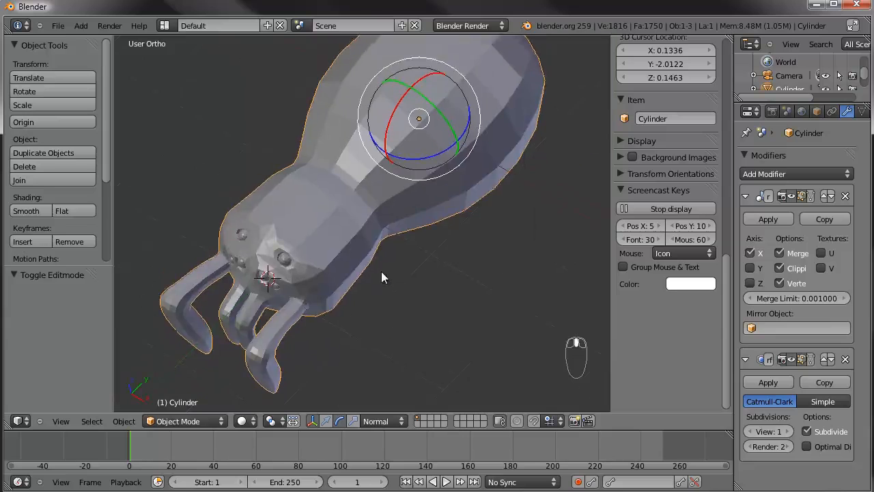
In side view, proportionally move the waist edge loop toward the abdomen, first by Y 0.337, Z -0.02213, and again by Y 0.105, Z -0.01106
{"action": "key", "text": "KP_3"}
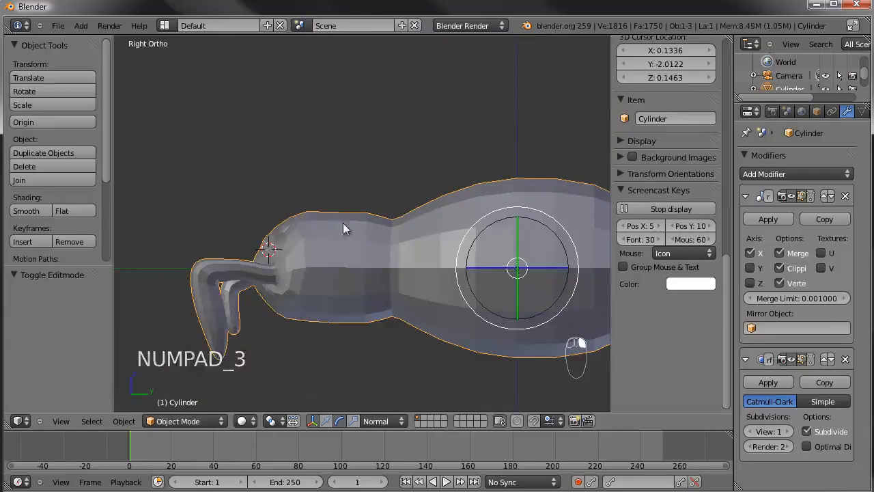
{"action": "key", "text": "Tab"}
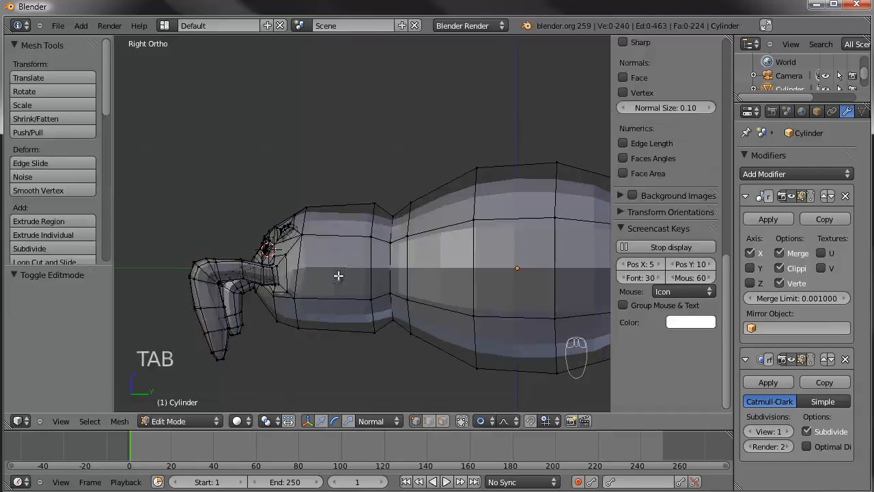
{"action": "right_click", "coordinate": [392, 269], "text": "alt"}
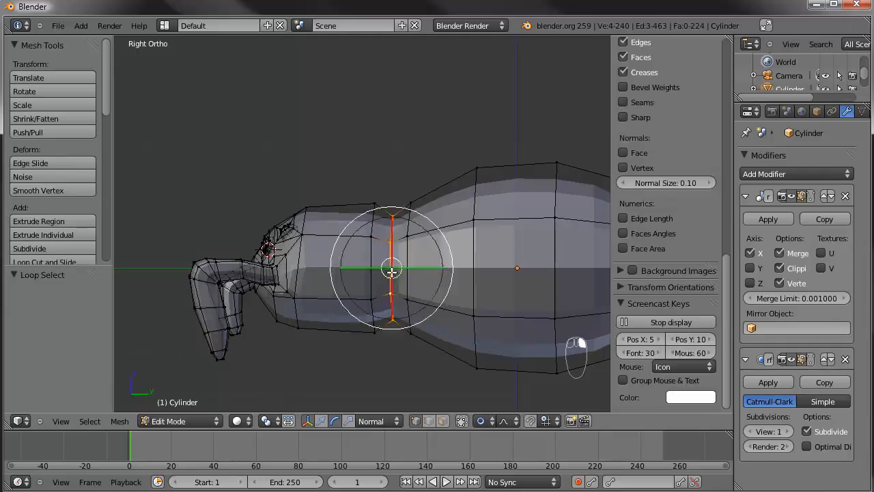
{"action": "key", "text": "g"}
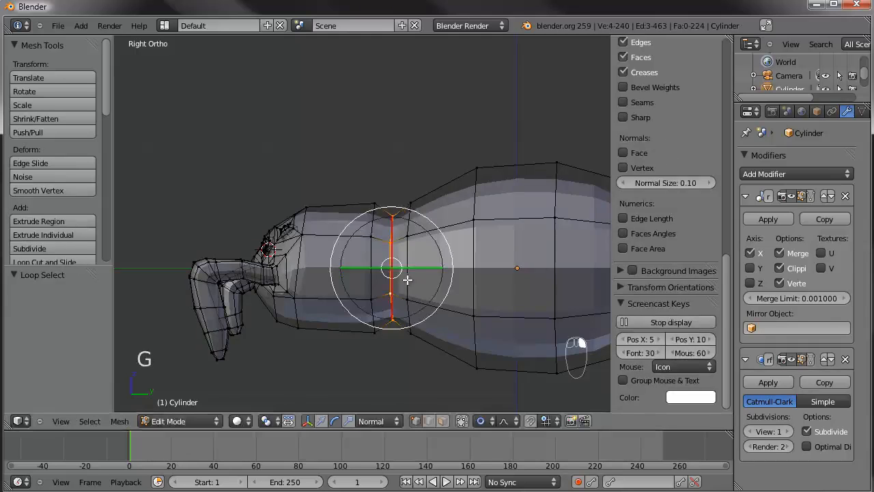
{"action": "key", "text": "g"}
{"action": "scroll", "coordinate": [423, 281], "scroll_direction": "down", "scroll_amount": 3}
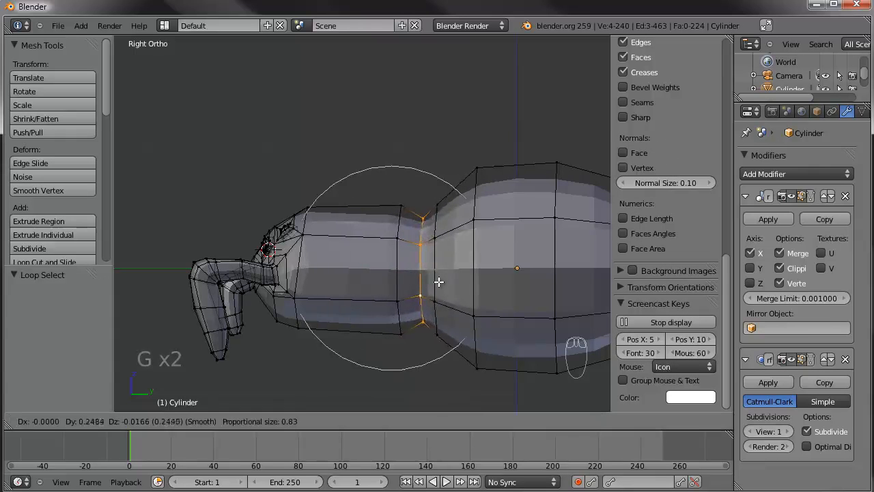
{"action": "left_click", "coordinate": [449, 282]}
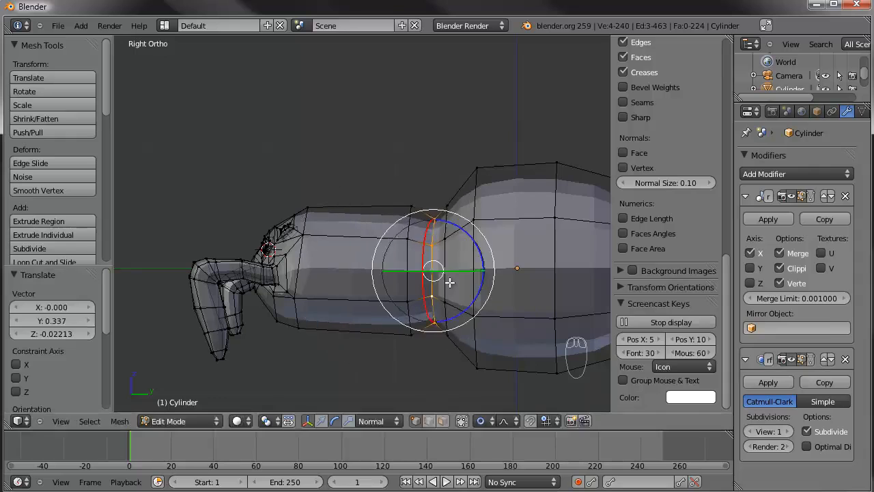
{"action": "key", "text": "g"}
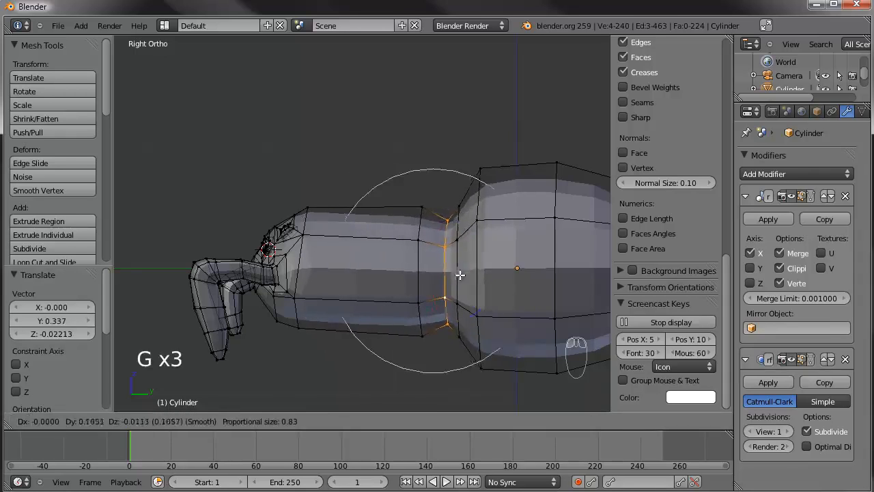
{"action": "left_click", "coordinate": [456, 274]}
Add three evenly spaced loop cuts around the thorax between the head and the waist
{"action": "key", "text": "ctrl+r"}
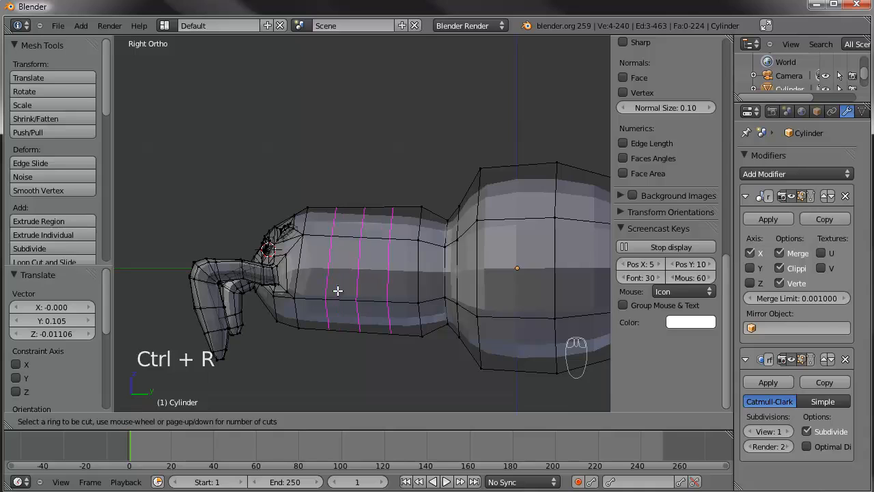
{"action": "left_click", "coordinate": [338, 290]}
{"action": "middle_click_drag", "start_coordinate": [305, 280], "coordinate": [323, 280]}
{"action": "scroll", "coordinate": [362, 324], "scroll_direction": "up", "scroll_amount": 3}
{"action": "scroll", "coordinate": [323, 279], "scroll_direction": "up", "scroll_amount": 1}
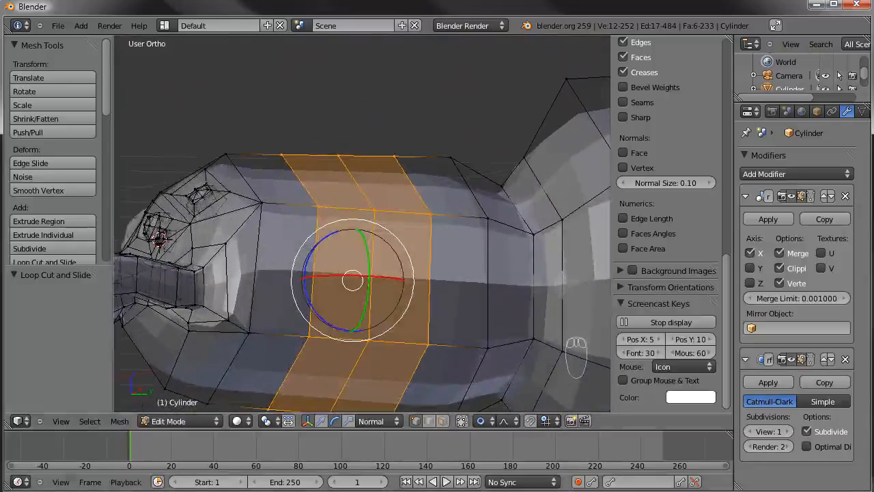
Switch to face selection and select faces along the underside of the thorax
{"action": "left_click", "coordinate": [445, 423]}
{"action": "right_click", "coordinate": [280, 371]}
{"action": "right_click", "coordinate": [390, 370], "text": "shift"}
{"action": "middle_click_drag", "start_coordinate": [390, 371], "coordinate": [329, 367]}
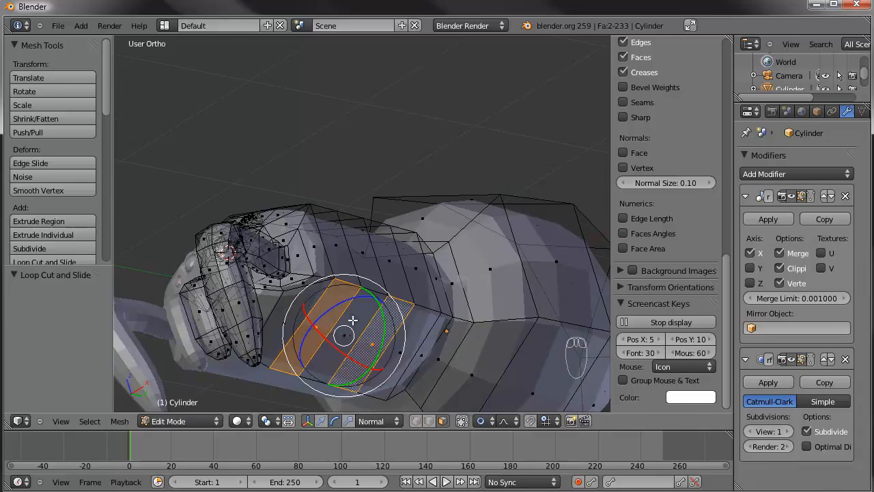
{"action": "middle_click_drag", "start_coordinate": [363, 315], "coordinate": [395, 275]}
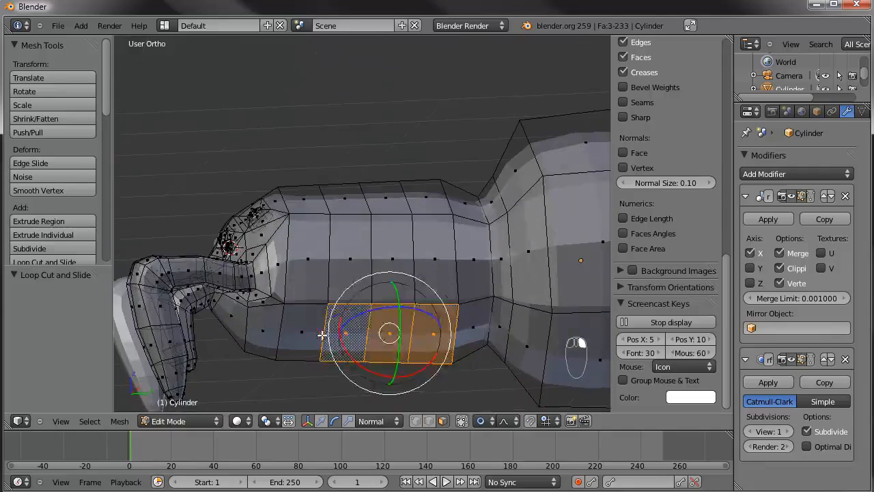
{"action": "key", "text": "e"}
{"action": "right_click", "coordinate": [360, 336]}
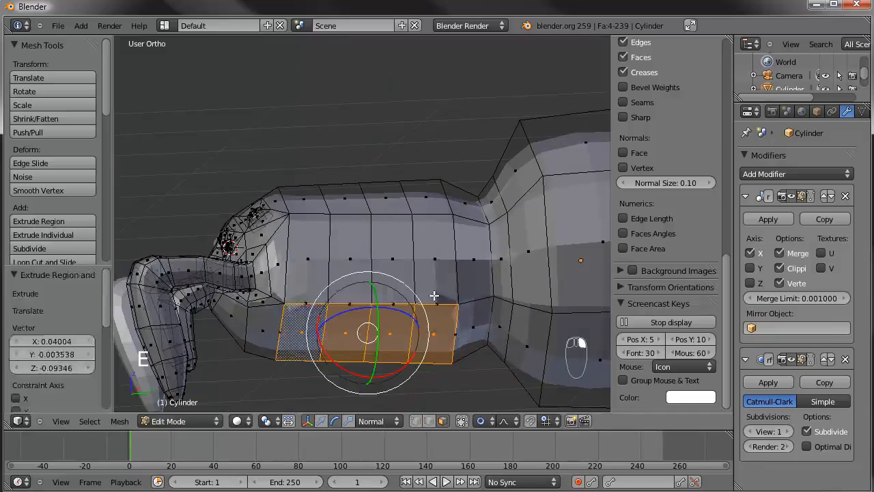
{"action": "key", "text": "ctrl+z"}
Extrude two alternating underside thorax faces, leaving out the one between them, about 0.06 along their normals
{"action": "right_click", "coordinate": [419, 335], "text": "shift"}
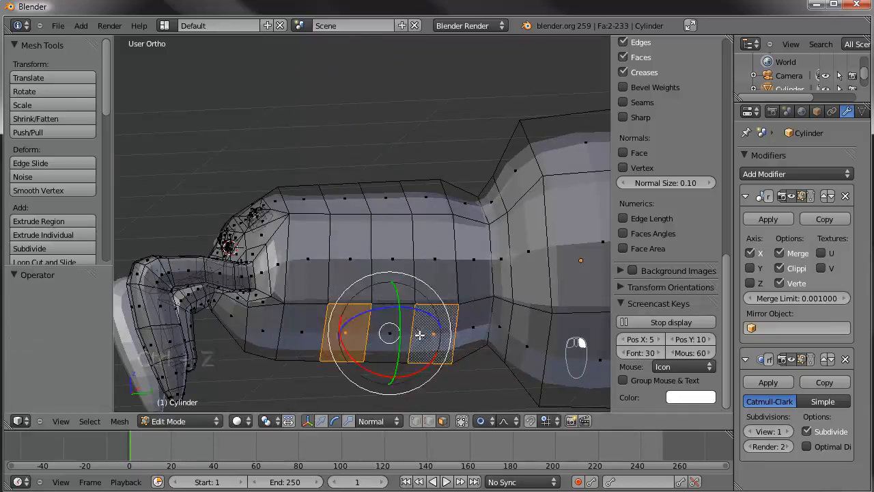
{"action": "key", "text": "e"}
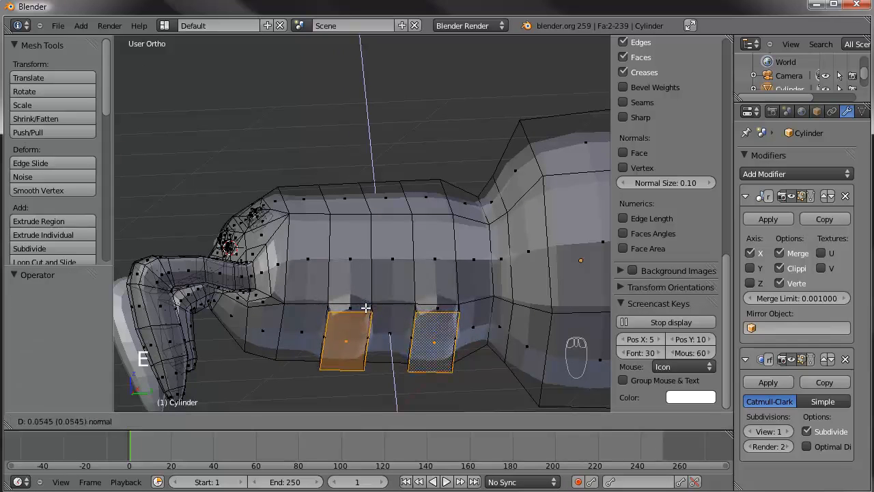
{"action": "left_click", "coordinate": [366, 309]}
Extrude the underside face between the two raised ones and the one in front of them about 0.07 along their normals
{"action": "right_click", "coordinate": [393, 335]}
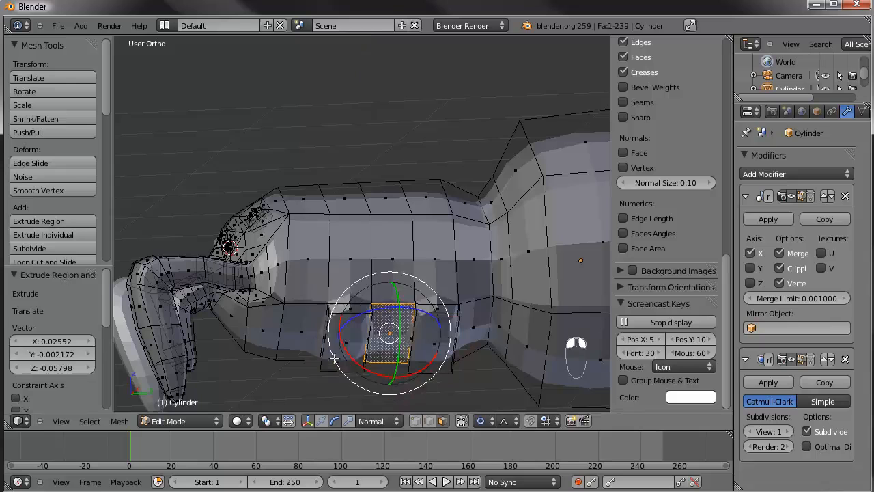
{"action": "right_click", "coordinate": [309, 332], "text": "shift"}
{"action": "key", "text": "e"}
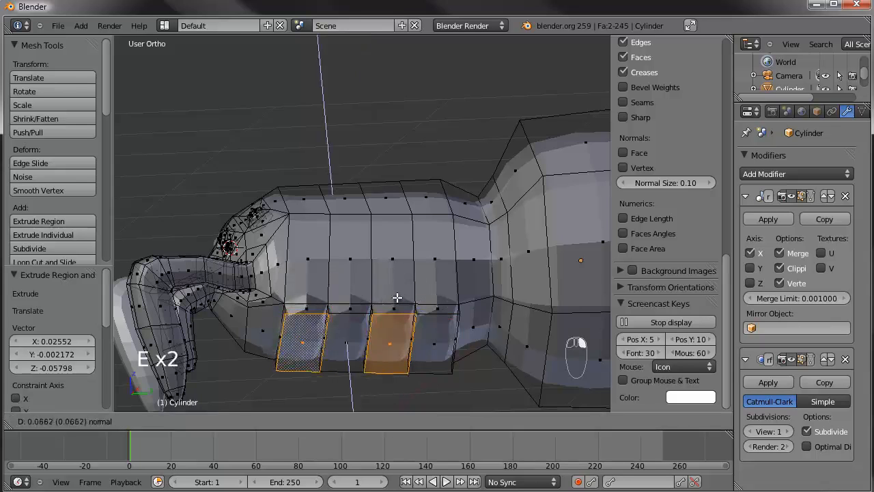
{"action": "left_click", "coordinate": [396, 299]}
{"action": "middle_click_drag", "start_coordinate": [396, 299], "coordinate": [338, 337]}
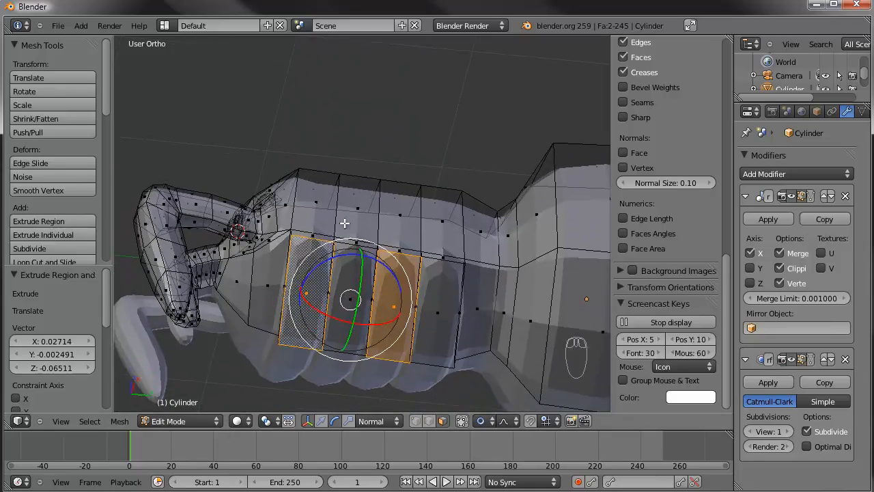
Select three neighbouring faces on the side of the thorax and set the pivot point to Individual Origins
{"action": "right_click", "coordinate": [326, 215]}
{"action": "right_click", "coordinate": [368, 213], "text": "shift"}
{"action": "right_click", "coordinate": [399, 208], "text": "shift"}
{"action": "left_click", "coordinate": [200, 423]}
{"action": "left_click", "coordinate": [243, 421]}
{"action": "left_click", "coordinate": [269, 423]}
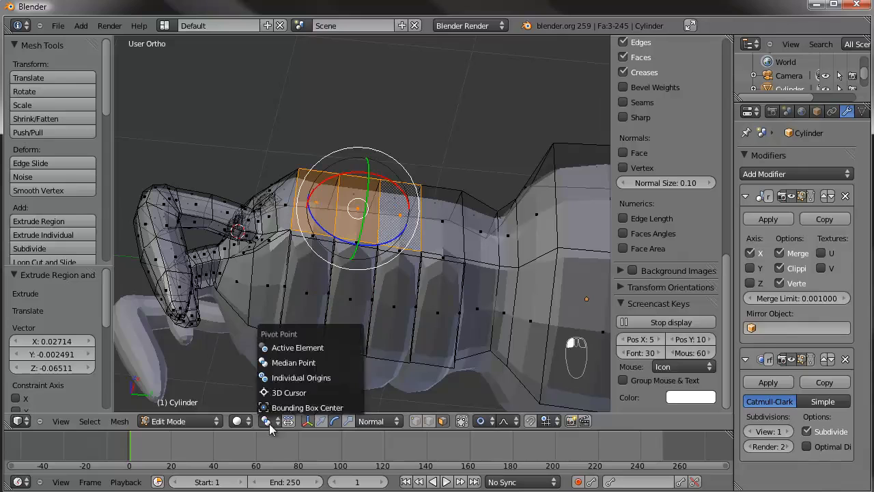
{"action": "left_click", "coordinate": [301, 377]}
{"action": "key", "text": "e"}
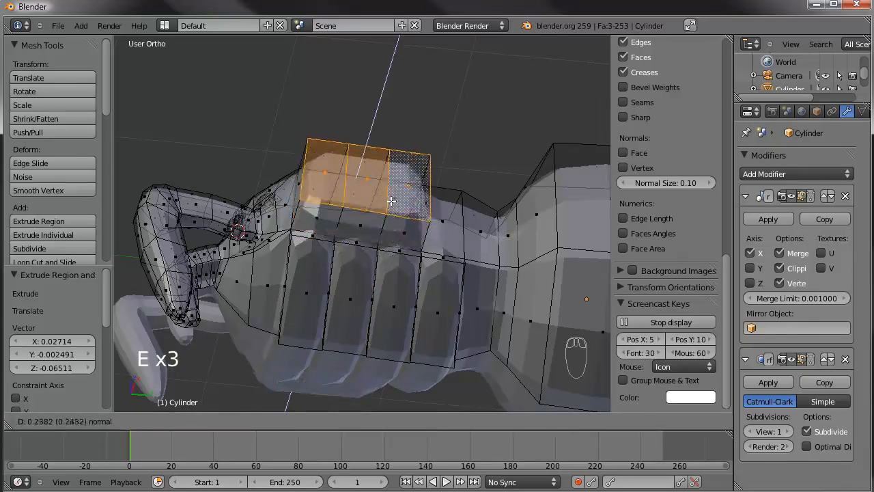
{"action": "right_click", "coordinate": [390, 198]}
{"action": "key", "text": "ctrl+z"}
{"action": "left_click", "coordinate": [209, 423]}
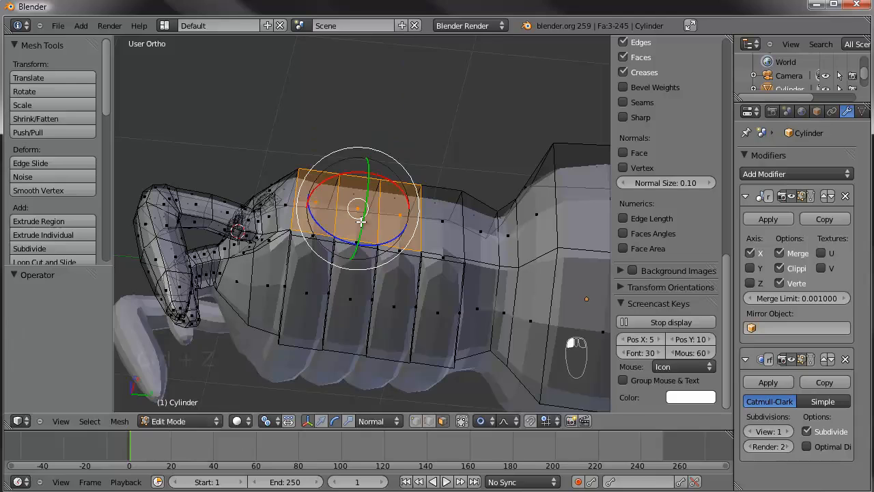
{"action": "key", "text": "e"}
{"action": "right_click", "coordinate": [378, 300]}
{"action": "key", "text": "ctrl+z"}
Select the four extruded faces on the underside of the thorax
{"action": "middle_click_drag", "start_coordinate": [348, 294], "coordinate": [407, 275]}
{"action": "middle_click_drag", "start_coordinate": [379, 332], "coordinate": [379, 227]}
{"action": "right_click", "coordinate": [447, 312]}
{"action": "right_click", "coordinate": [399, 319], "text": "shift"}
{"action": "right_click", "coordinate": [360, 311], "text": "shift"}
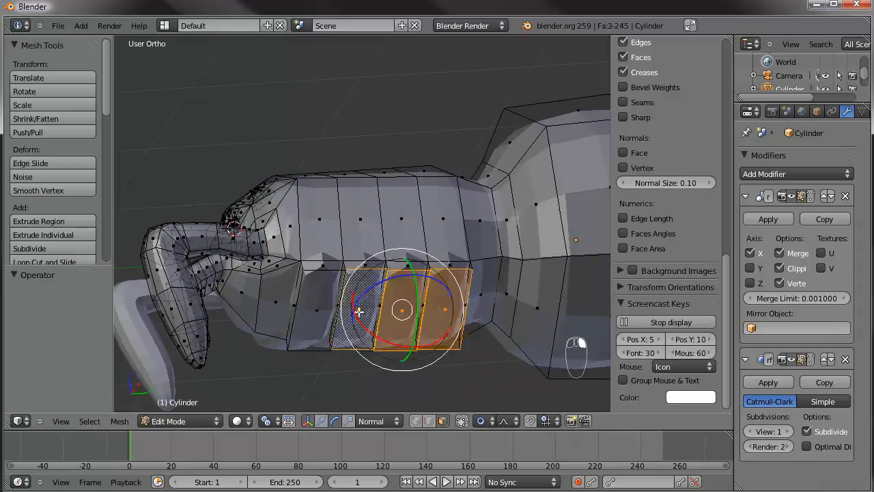
{"action": "right_click", "coordinate": [317, 308], "text": "shift"}
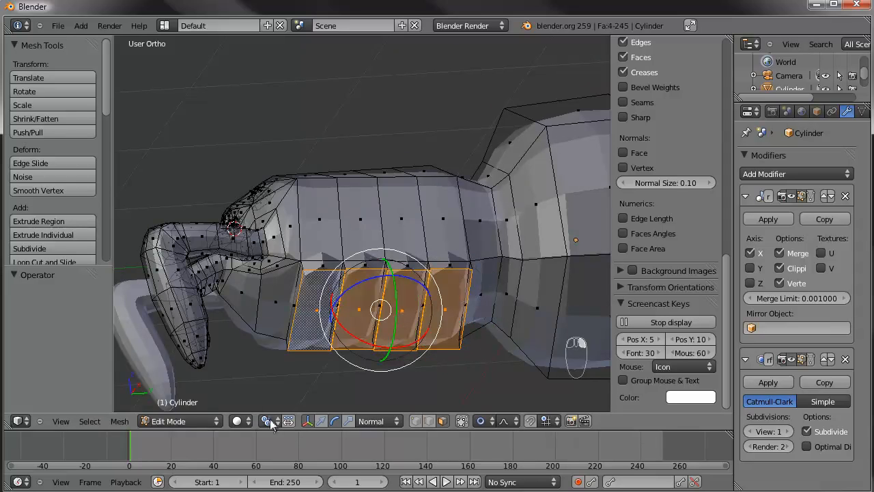
{"action": "middle_click_drag", "start_coordinate": [378, 335], "coordinate": [364, 268]}
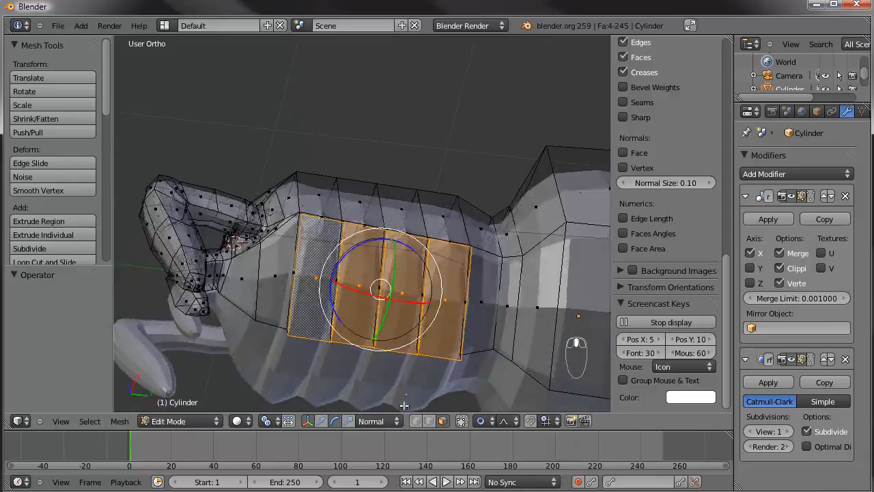
Switch to the scale manipulator and scale the four underside faces to 0.413 along the global X axis
{"action": "left_click", "coordinate": [349, 421]}
{"action": "middle_click_drag", "start_coordinate": [490, 224], "coordinate": [426, 218]}
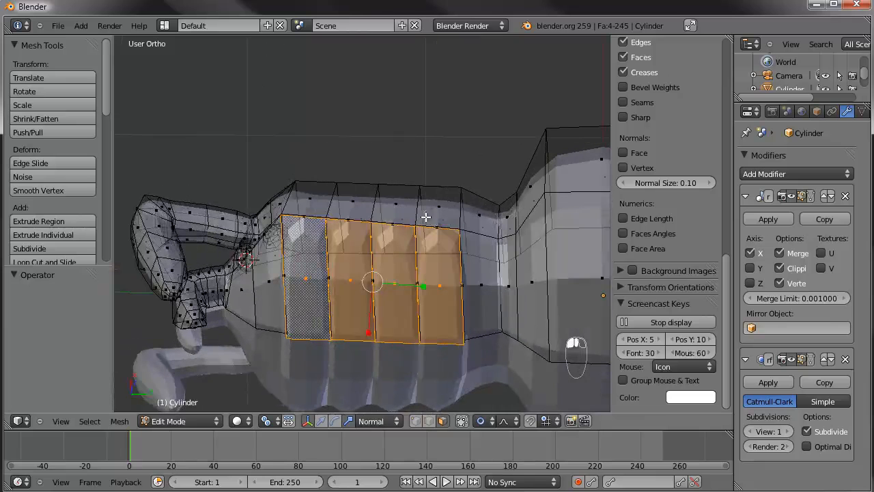
{"action": "key", "text": "s"}
{"action": "key", "text": "z"}
{"action": "key", "text": "z"}
{"action": "key", "text": "x"}
{"action": "key", "text": "x"}
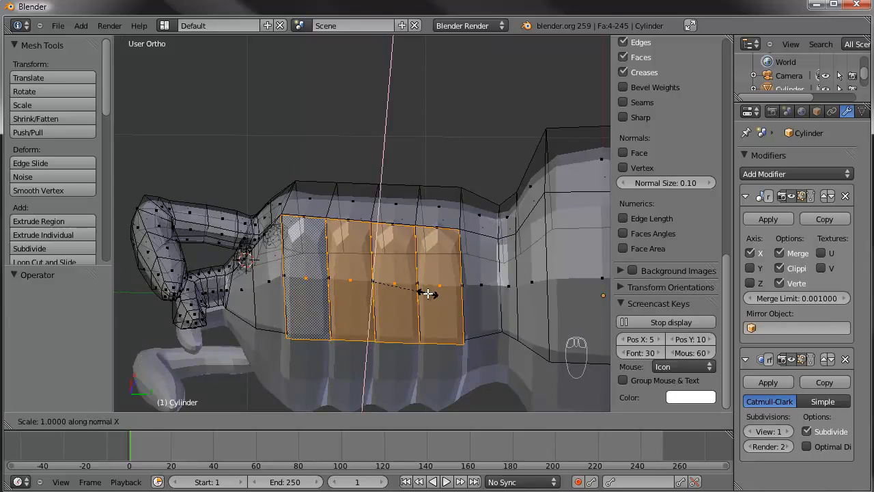
{"action": "key", "text": "y"}
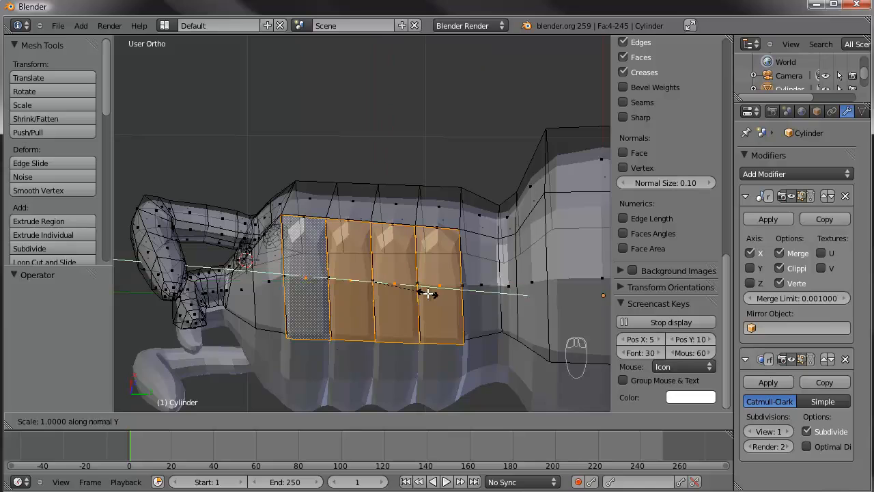
{"action": "key", "text": "x"}
{"action": "key", "text": "x"}
{"action": "key", "text": "x"}
{"action": "key", "text": "x"}
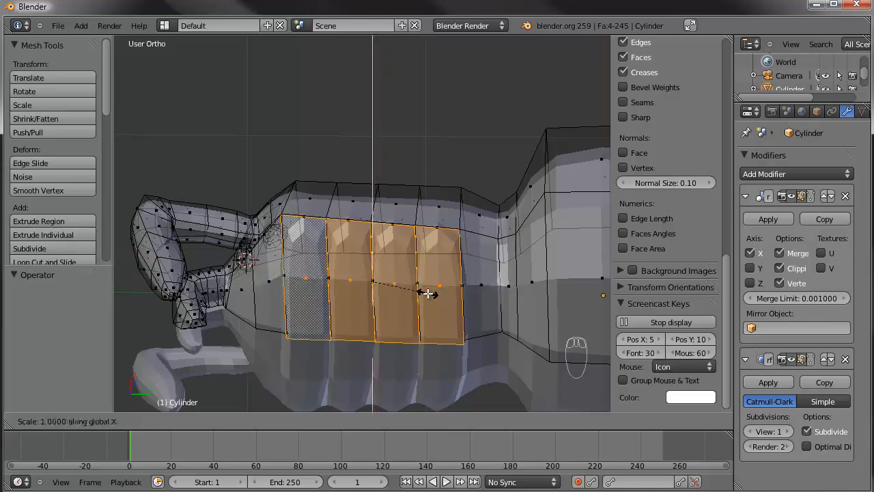
{"action": "left_click", "coordinate": [398, 290]}
{"action": "middle_click_drag", "start_coordinate": [398, 290], "coordinate": [523, 253]}
Try to rotate the four underside faces freely and scale them down uniformly
{"action": "key", "text": "r"}
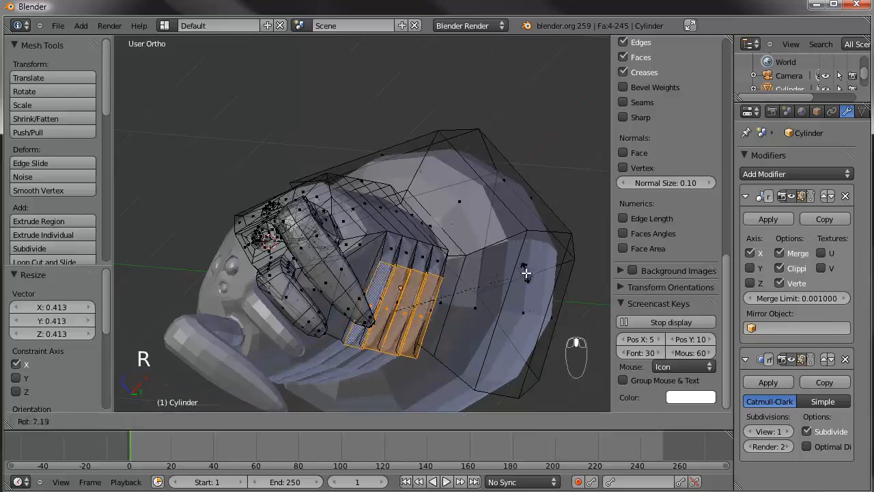
{"action": "left_click", "coordinate": [525, 280]}
{"action": "key", "text": "s"}
{"action": "left_click", "coordinate": [496, 294]}
{"action": "middle_click_drag", "start_coordinate": [496, 294], "coordinate": [400, 265]}
Undo the recent scaling and rotation of the four underside faces
{"action": "key", "text": "ctrl+z"}
{"action": "key", "text": "ctrl+z"}
{"action": "key", "text": "ctrl+z"}
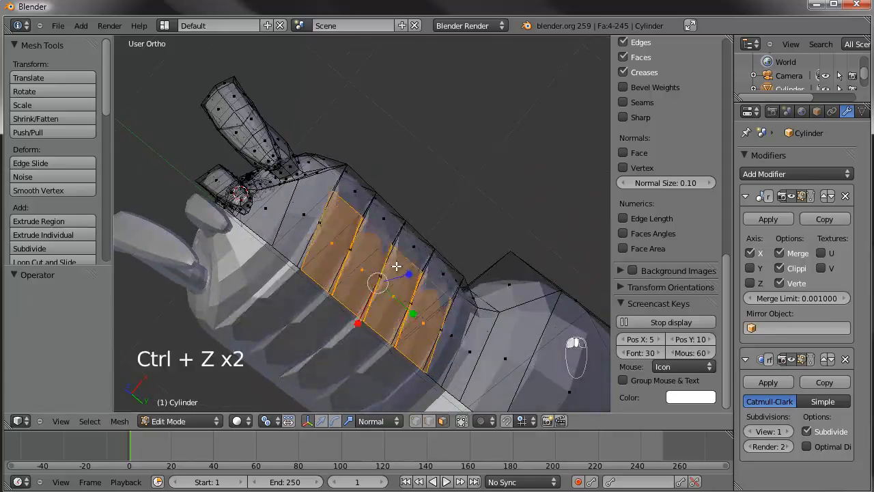
Undo the extrusions of the four underside thorax faces back to the flat, unextruded thorax
{"action": "key", "text": "ctrl+z"}
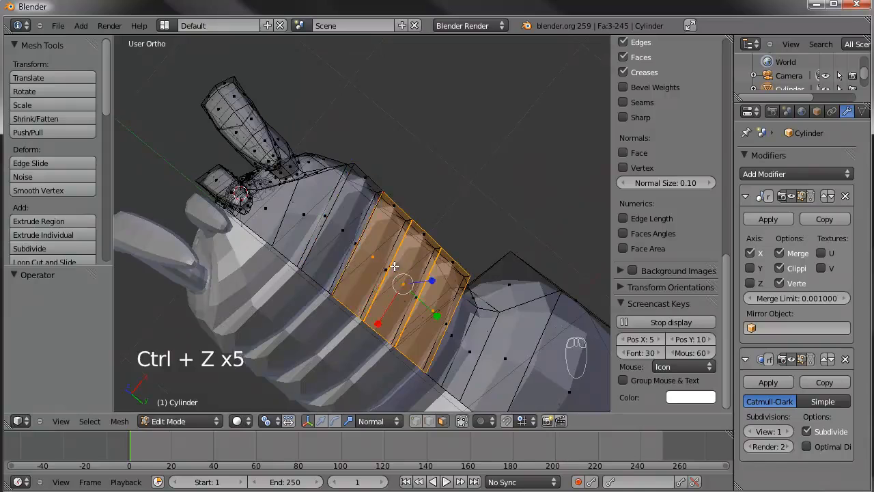
{"action": "key", "text": "ctrl+z"}
{"action": "key", "text": "ctrl+z"}
{"action": "key", "text": "ctrl+z"}
{"action": "key", "text": "ctrl+z"}
{"action": "key", "text": "ctrl+z"}
{"action": "key", "text": "ctrl+z"}
{"action": "key", "text": "ctrl+z"}
{"action": "key", "text": "ctrl+z"}
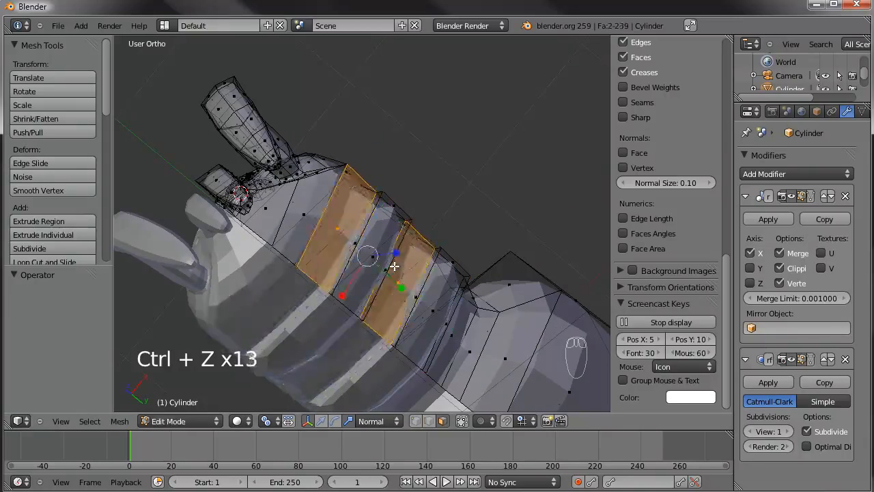
{"action": "key", "text": "ctrl+z"}
{"action": "key", "text": "ctrl+z"}
{"action": "key", "text": "ctrl+z"}
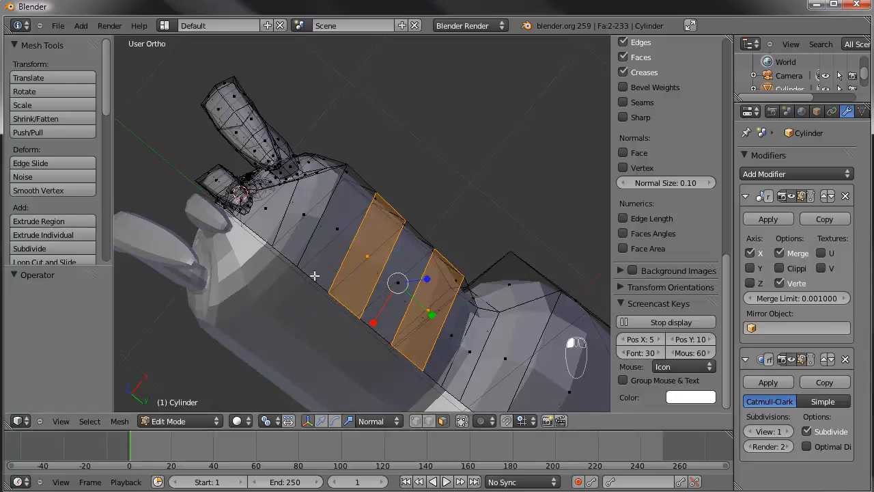
Extrude the second and fourth underside thorax faces, counted from the head, by about 0.038, -0.003, -0.087 and scale them to 0.731
{"action": "middle_click_drag", "start_coordinate": [354, 293], "coordinate": [368, 268]}
{"action": "right_click", "coordinate": [369, 268]}
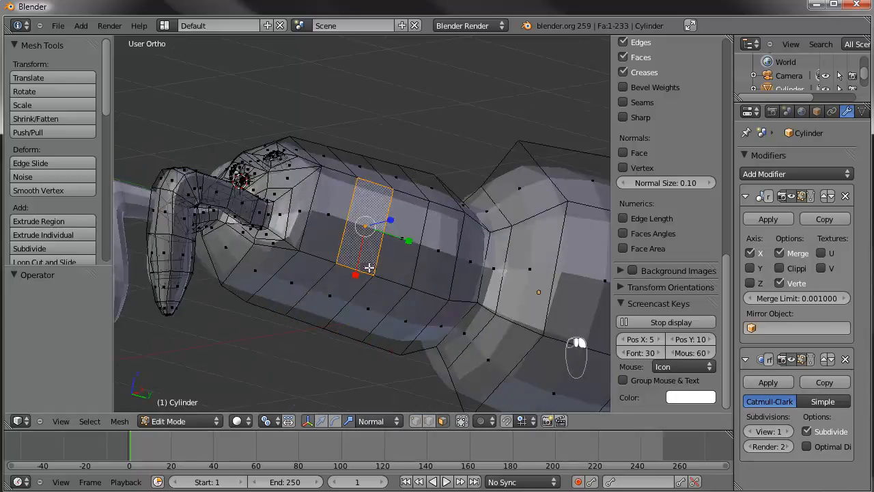
{"action": "right_click", "coordinate": [339, 298]}
{"action": "right_click", "coordinate": [416, 317], "text": "shift"}
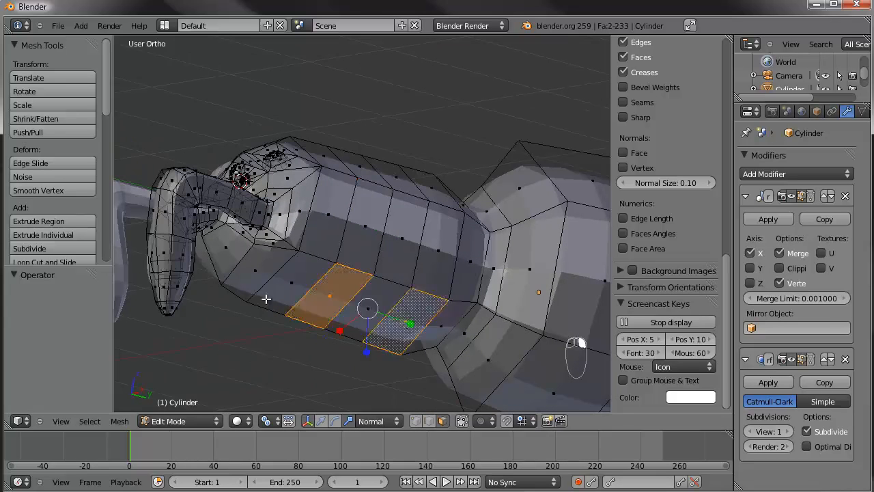
{"action": "middle_click_drag", "start_coordinate": [267, 298], "coordinate": [342, 255]}
{"action": "key", "text": "e"}
{"action": "left_click", "coordinate": [402, 281]}
{"action": "key", "text": "s"}
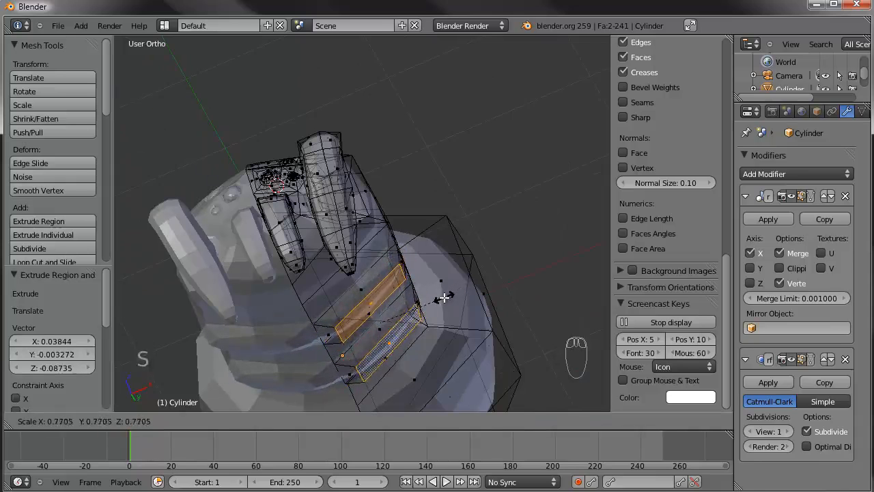
{"action": "left_click", "coordinate": [409, 301]}
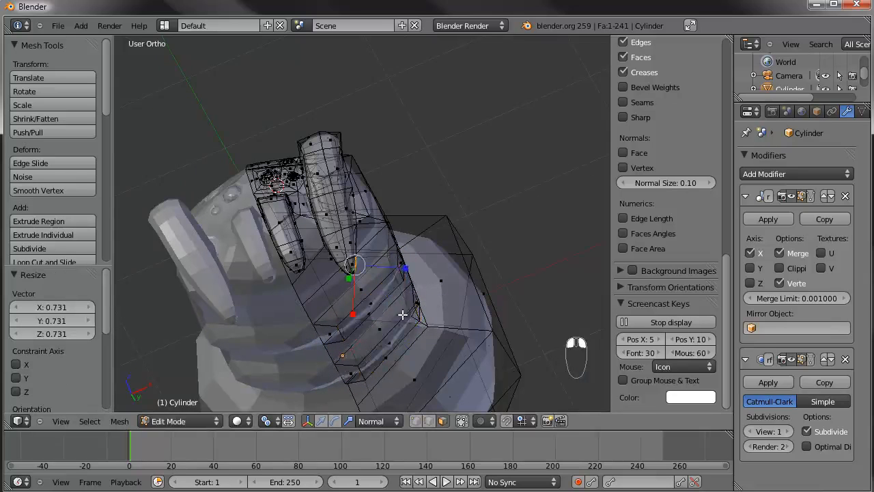
Extrude the first and third underside thorax faces by about 0.044, -0.004, -0.105 and scale them to 0.755
{"action": "middle_click_drag", "start_coordinate": [403, 314], "coordinate": [371, 285]}
{"action": "right_click", "coordinate": [324, 258]}
{"action": "middle_click_drag", "start_coordinate": [392, 340], "coordinate": [351, 308]}
{"action": "right_click", "coordinate": [355, 311], "text": "shift"}
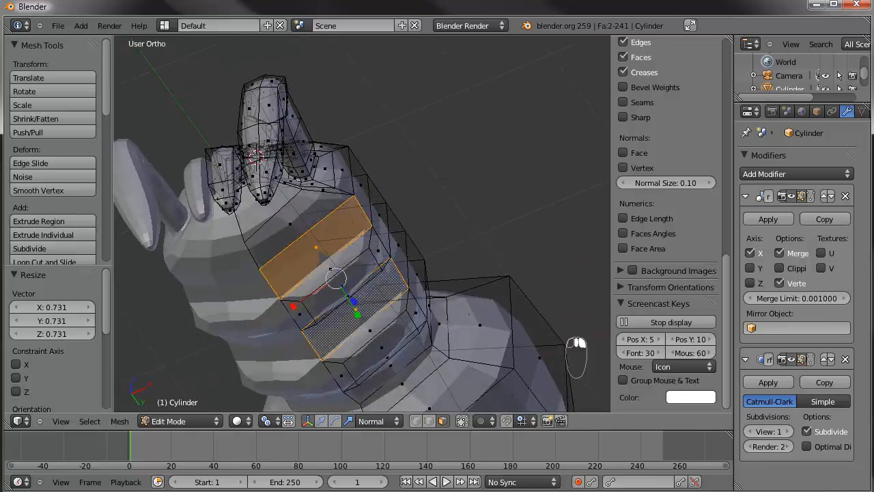
{"action": "left_click", "coordinate": [519, 17]}
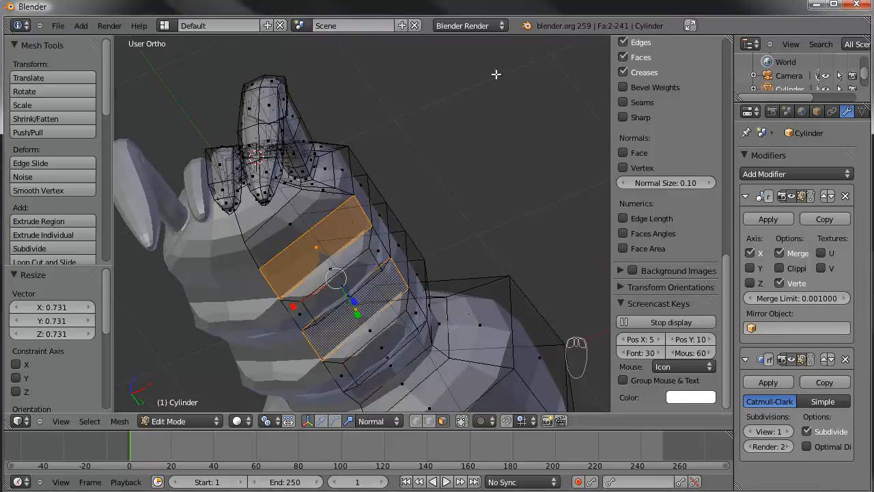
{"action": "middle_click_drag", "start_coordinate": [376, 274], "coordinate": [385, 284], "text": "shift"}
{"action": "key", "text": "e"}
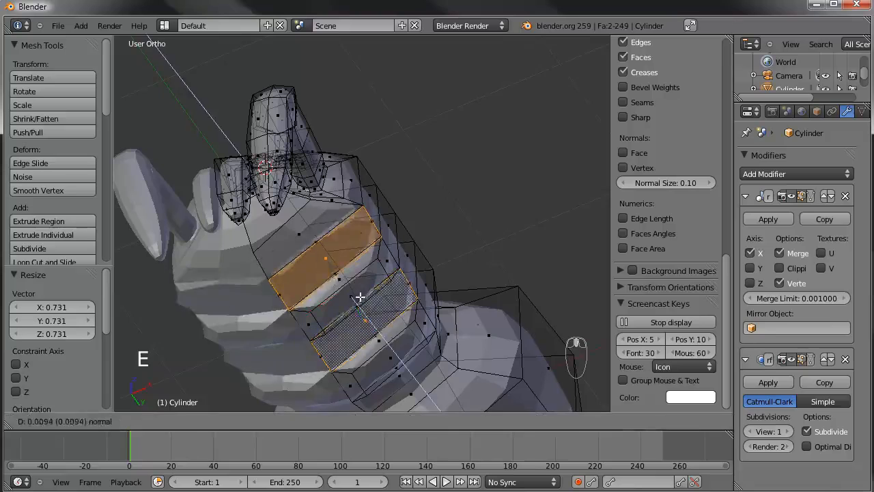
{"action": "left_click", "coordinate": [351, 297]}
{"action": "key", "text": "s"}
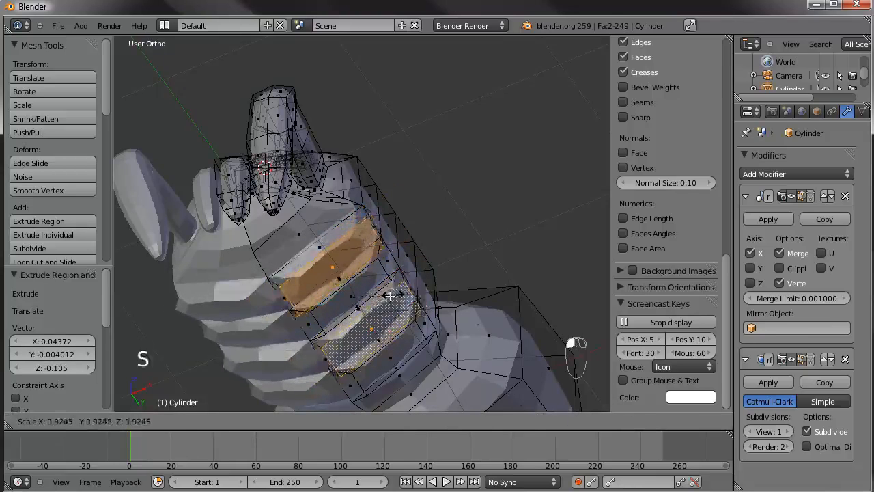
{"action": "left_click", "coordinate": [385, 300]}
Select all four extruded leg-base faces and rotate them -13.551° about the normal Y axis with the rotate manipulator
{"action": "middle_click_drag", "start_coordinate": [385, 300], "coordinate": [429, 278]}
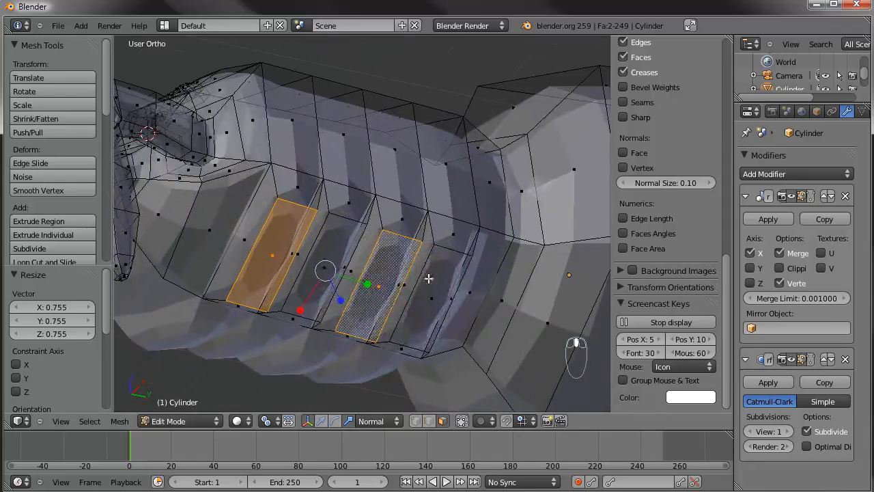
{"action": "right_click", "coordinate": [321, 268], "text": "shift"}
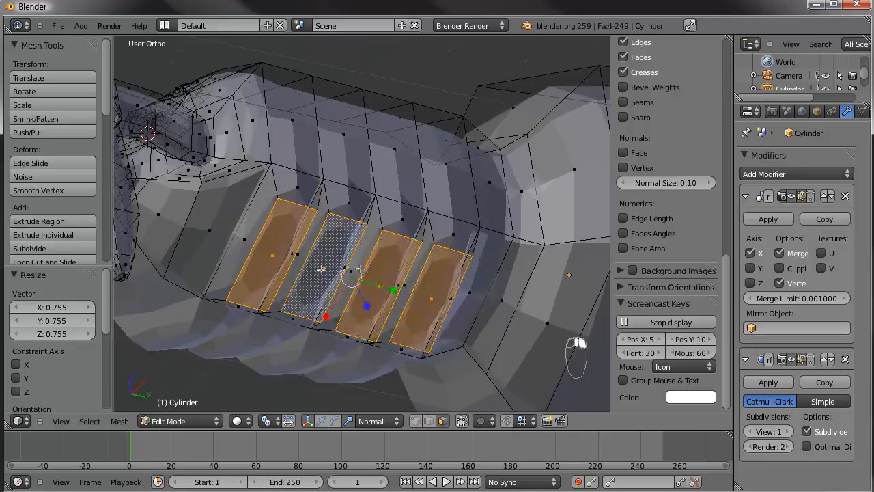
{"action": "left_click", "coordinate": [335, 422]}
{"action": "left_click_drag", "start_coordinate": [374, 248], "coordinate": [378, 258]}
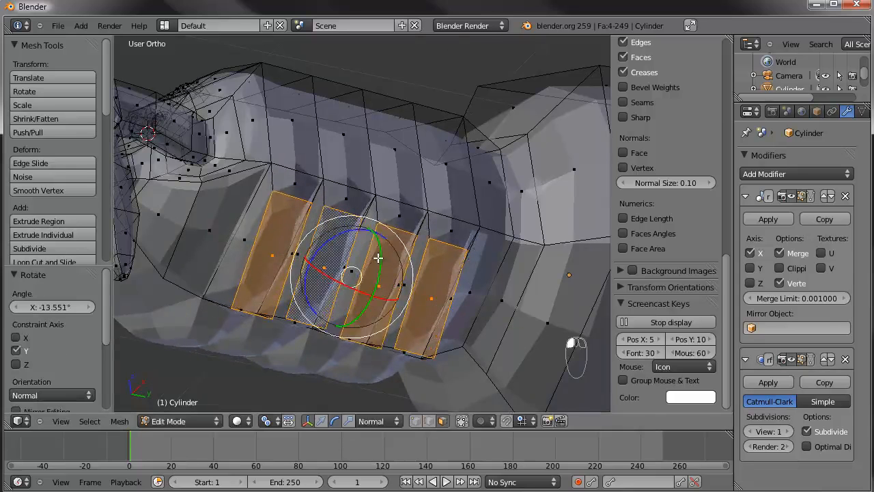
Move the four leg-base faces outward in the front view and scale them uniformly to 0.748
{"action": "key", "text": "KP_1"}
{"action": "key", "text": "g"}
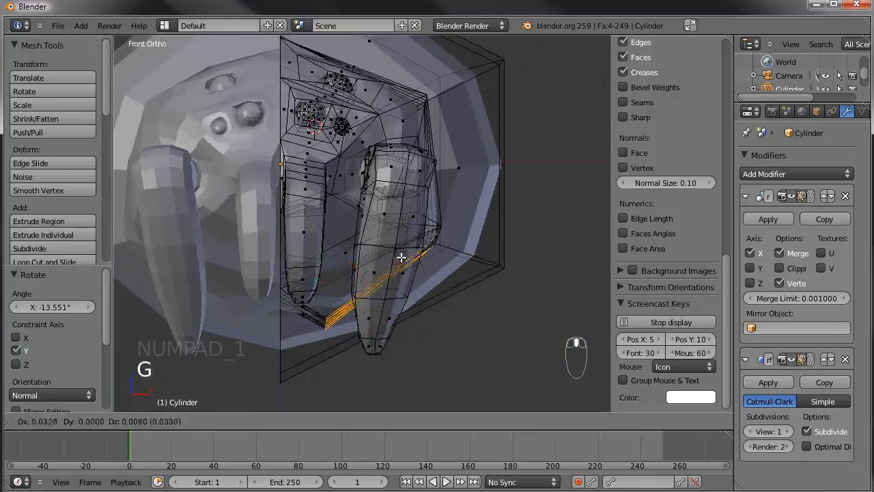
{"action": "left_click", "coordinate": [401, 257]}
{"action": "key", "text": "s"}
{"action": "right_click", "coordinate": [470, 259]}
{"action": "middle_click_drag", "start_coordinate": [470, 259], "coordinate": [373, 312]}
{"action": "key", "text": "s"}
{"action": "left_click", "coordinate": [451, 265]}
Switch to the scale manipulator and shorten the four leg-base faces along their normal X axis in two passes, the second at 0.819
{"action": "left_click", "coordinate": [349, 424]}
{"action": "middle_click_drag", "start_coordinate": [364, 382], "coordinate": [349, 324]}
{"action": "left_click_drag", "start_coordinate": [339, 318], "coordinate": [344, 301]}
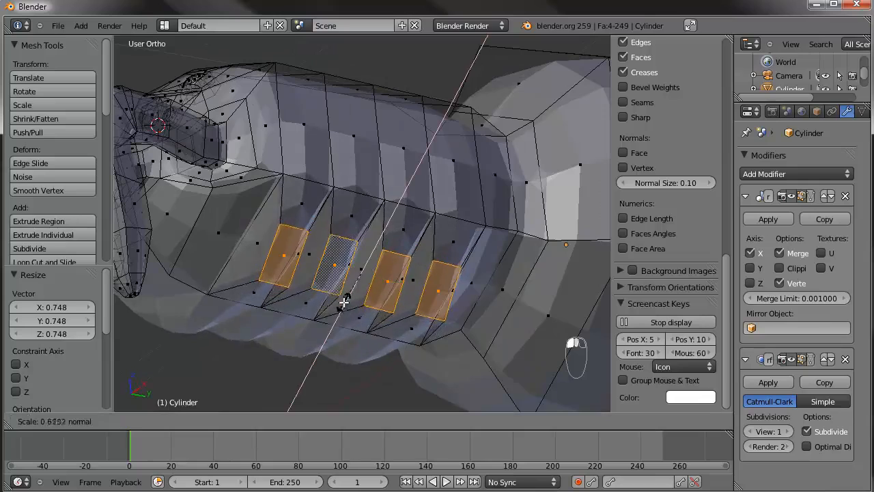
{"action": "left_click", "coordinate": [344, 295]}
{"action": "middle_click_drag", "start_coordinate": [344, 295], "coordinate": [314, 309]}
{"action": "left_click_drag", "start_coordinate": [313, 309], "coordinate": [318, 299]}
In edge select mode, select the inner edge of each leg-base face and move the four edges about -0.034 along Y
{"action": "middle_click_drag", "start_coordinate": [318, 299], "coordinate": [345, 237]}
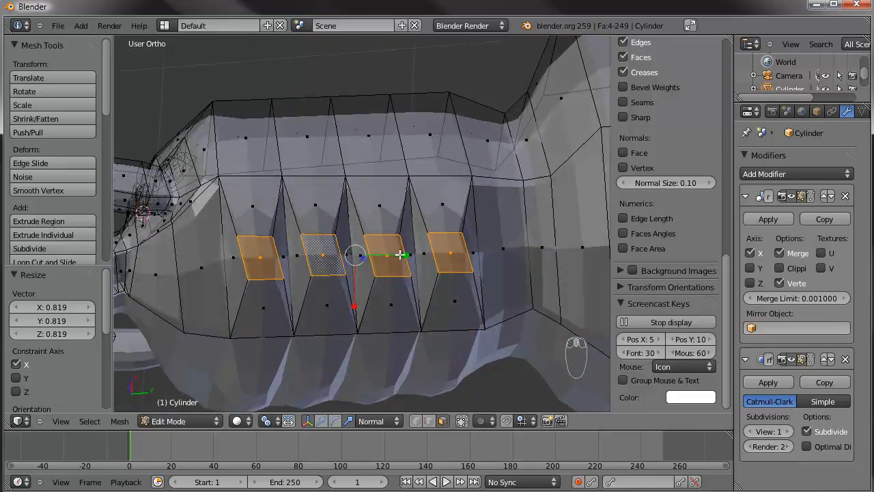
{"action": "left_click", "coordinate": [416, 420]}
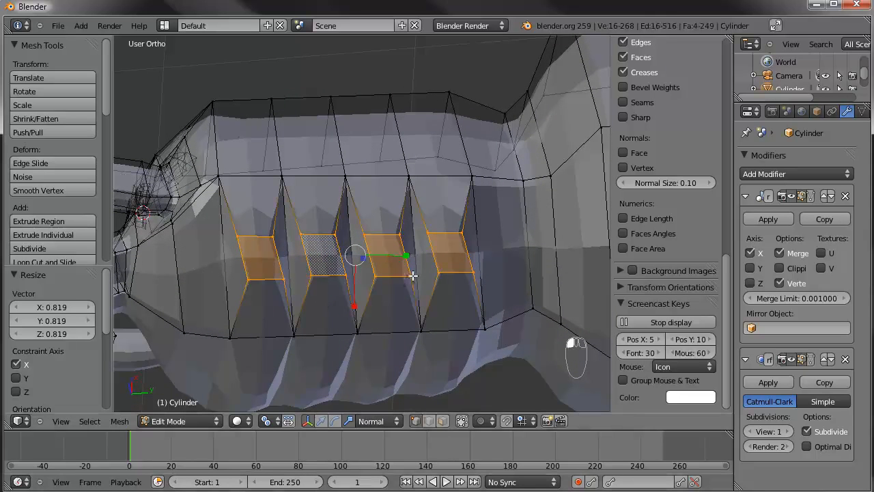
{"action": "left_click", "coordinate": [431, 422]}
{"action": "right_click", "coordinate": [451, 271]}
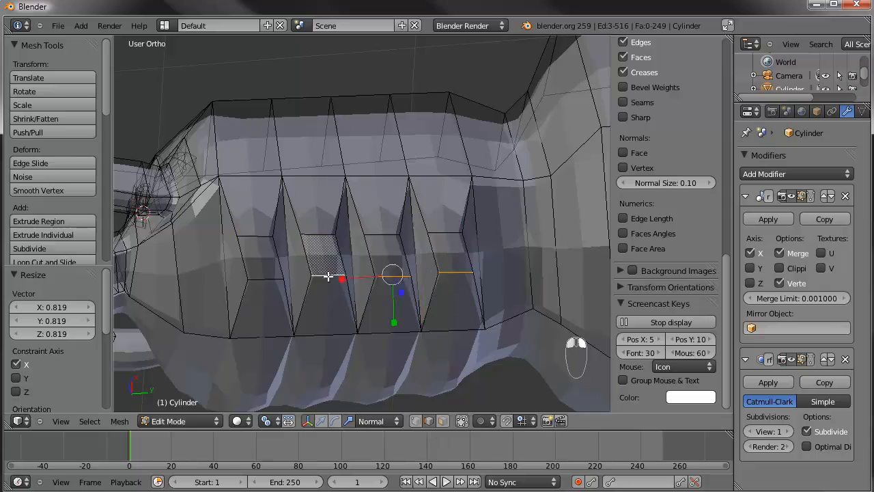
{"action": "key", "text": "g"}
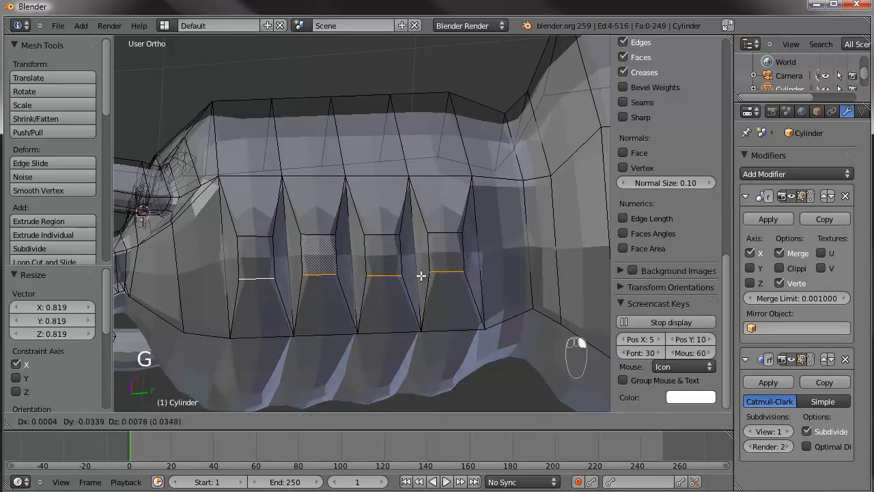
{"action": "left_click", "coordinate": [422, 276]}
Return to face select mode, select the four leg-base faces and move them in the front view
{"action": "middle_click_drag", "start_coordinate": [431, 195], "coordinate": [409, 273]}
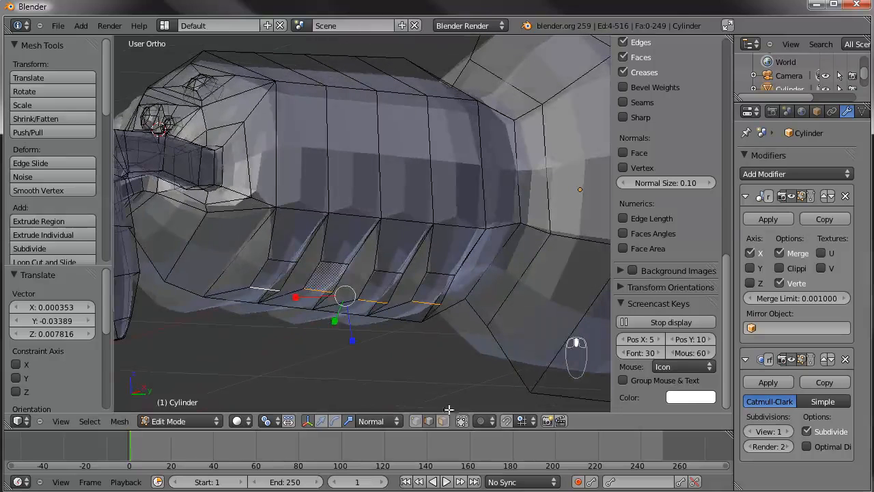
{"action": "left_click", "coordinate": [442, 420]}
{"action": "right_click", "coordinate": [433, 286]}
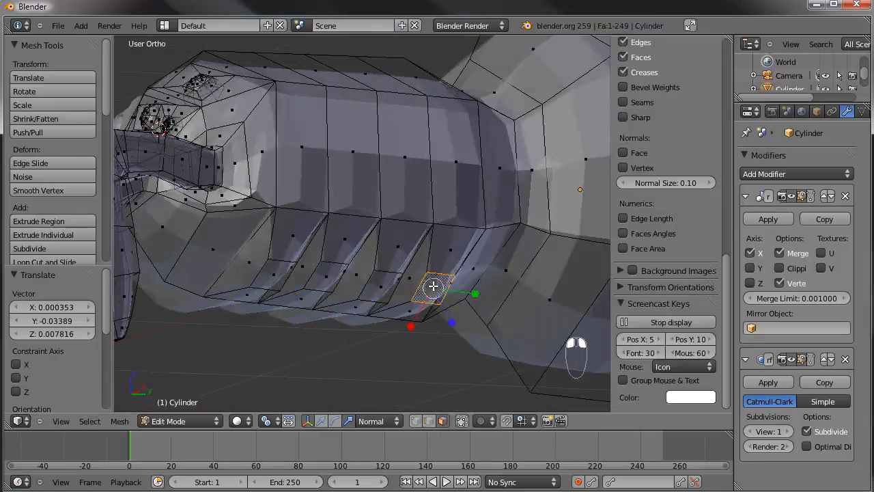
{"action": "right_click", "coordinate": [269, 276], "text": "shift"}
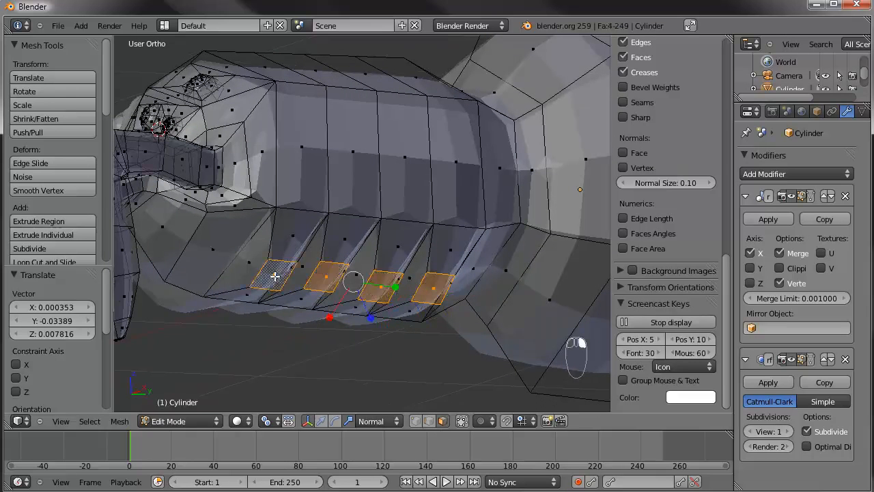
{"action": "key", "text": "KP_1"}
{"action": "key", "text": "g"}
{"action": "left_click", "coordinate": [390, 279]}
Rotate the four leg-base faces in the front view and move them about 0.029 along X and 0.013 along Z
{"action": "key", "text": "r"}
{"action": "left_click", "coordinate": [403, 256]}
{"action": "key", "text": "r"}
{"action": "key", "text": "r"}
{"action": "left_click", "coordinate": [449, 270]}
{"action": "key", "text": "g"}
{"action": "left_click", "coordinate": [460, 273]}
{"action": "scroll", "coordinate": [460, 273], "scroll_direction": "up", "scroll_amount": 4}
{"action": "key", "text": "r"}
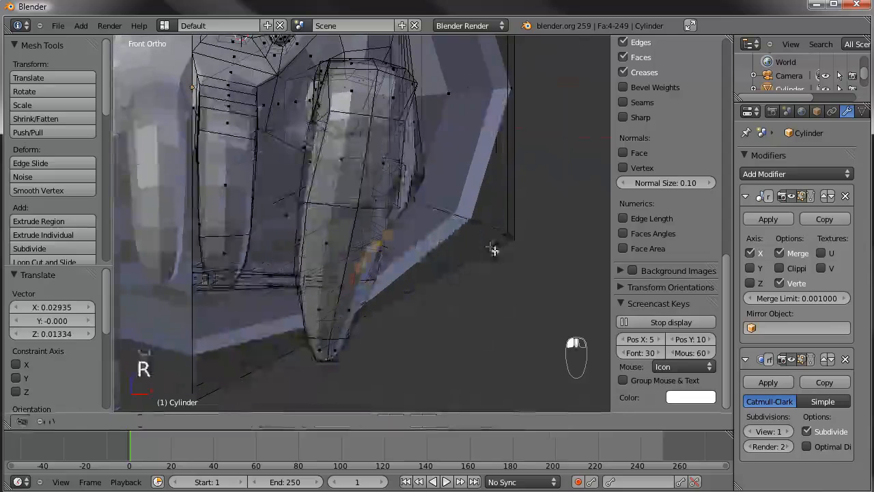
Reposition the four selected leg-base faces on the underside of the body and scale them up by about 1.12
{"action": "left_click", "coordinate": [496, 247]}
{"action": "key", "text": "g"}
{"action": "left_click", "coordinate": [499, 246]}
{"action": "key", "text": "s"}
{"action": "left_click", "coordinate": [511, 237]}
{"action": "middle_click_drag", "start_coordinate": [512, 236], "coordinate": [389, 181]}
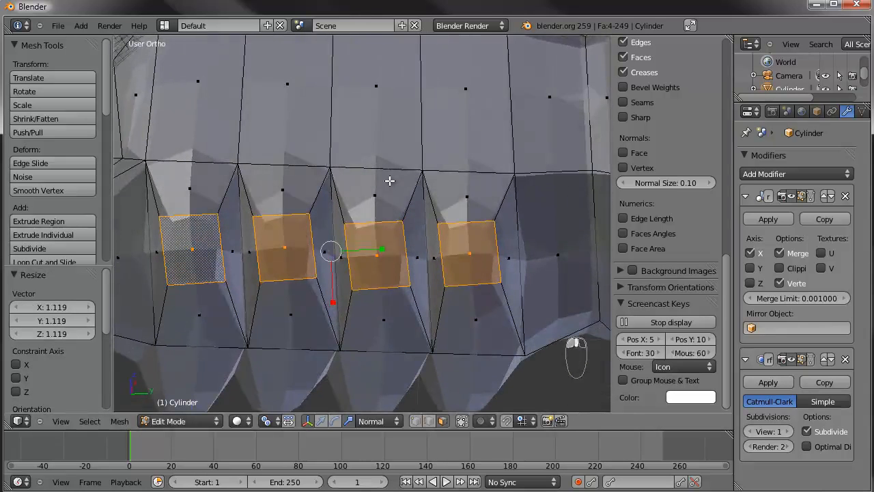
Switch to the rotation manipulator and rotate the leg-base faces by about 4.9°
{"action": "left_click", "coordinate": [339, 421]}
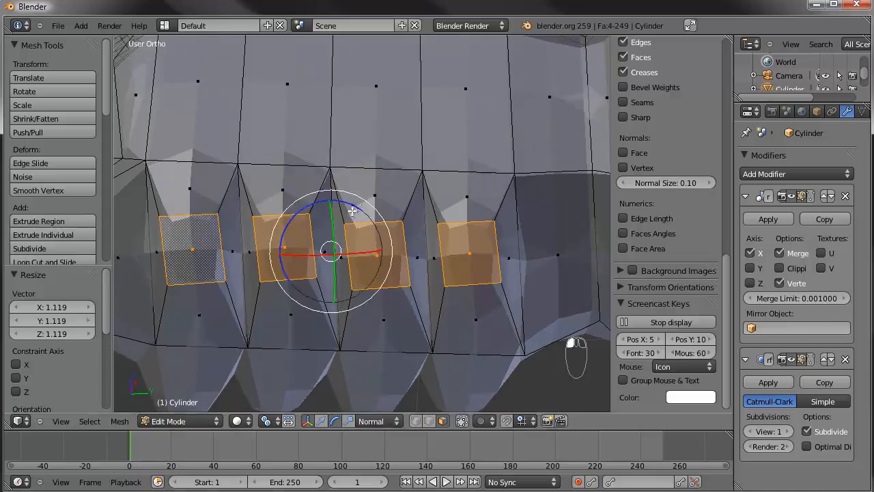
{"action": "key", "text": "r"}
{"action": "left_click", "coordinate": [503, 196]}
{"action": "middle_click_drag", "start_coordinate": [437, 235], "coordinate": [383, 260]}
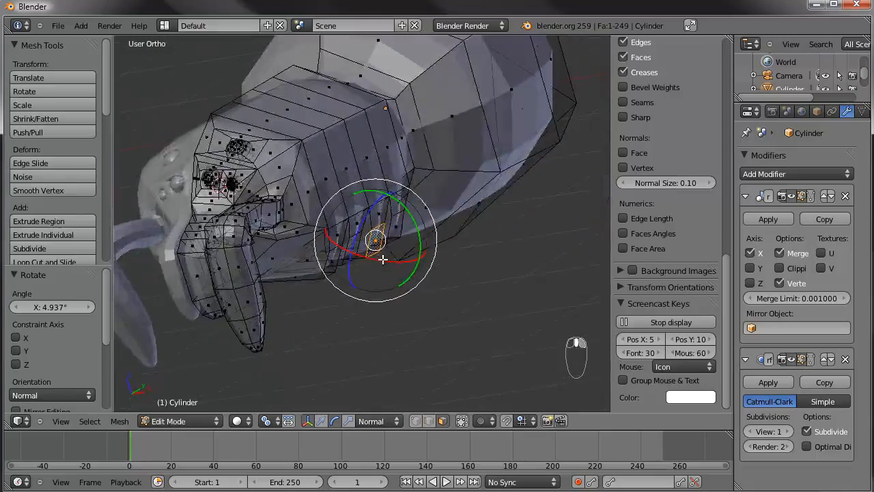
{"action": "key", "text": "KP_1"}
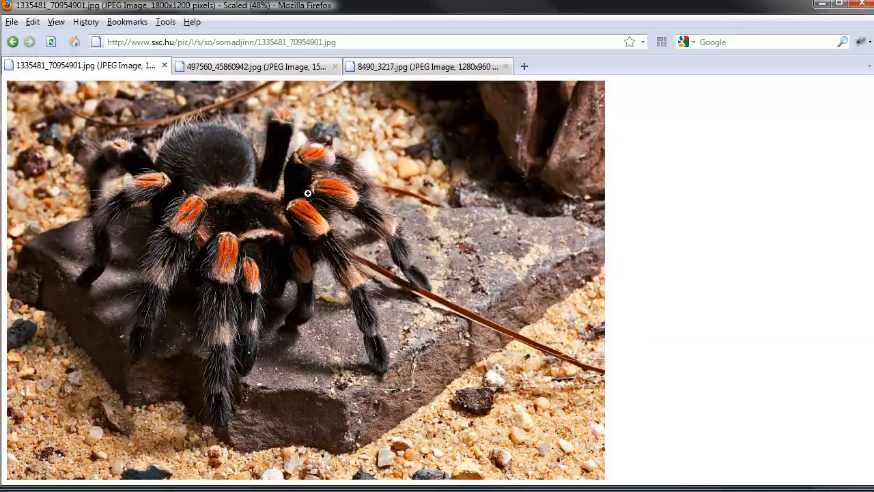
Look through the tarantula reference photos open in Firefox to study the leg shape, and return to Blender
{"action": "left_click", "coordinate": [270, 66]}
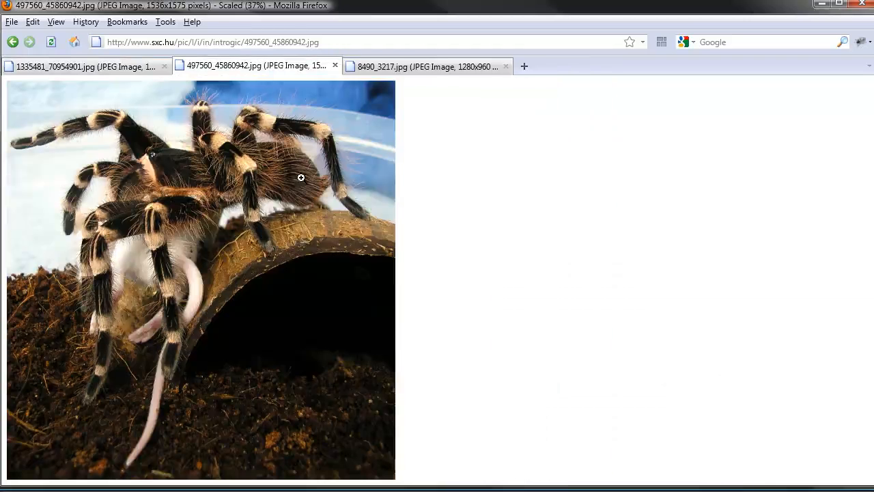
{"action": "left_click", "coordinate": [387, 68]}
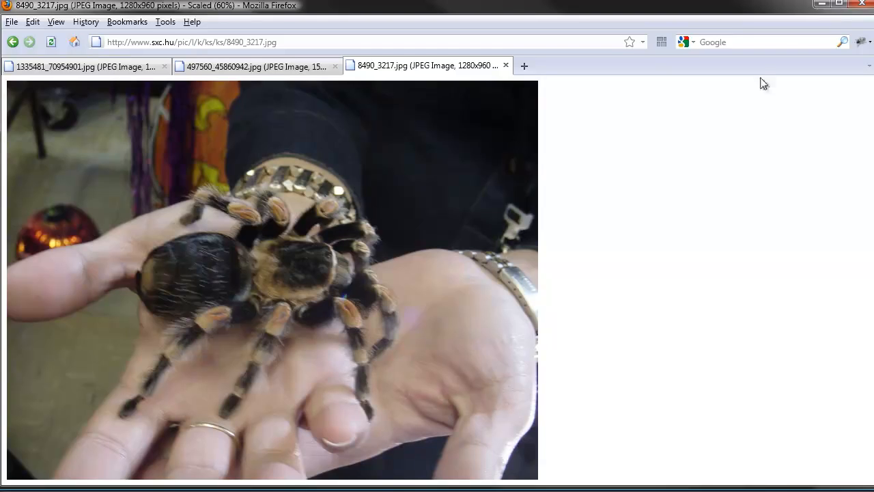
{"action": "left_click", "coordinate": [823, 8]}
Extrude the selected leg-base face outward a short distance of about 0.05
{"action": "left_click_drag", "start_coordinate": [401, 209], "coordinate": [407, 250]}
{"action": "key", "text": "e"}
{"action": "left_click", "coordinate": [414, 259]}
Extrude the leg stub two more times outward and rotate its end face by about -22°
{"action": "scroll", "coordinate": [345, 233], "scroll_direction": "up", "scroll_amount": 4}
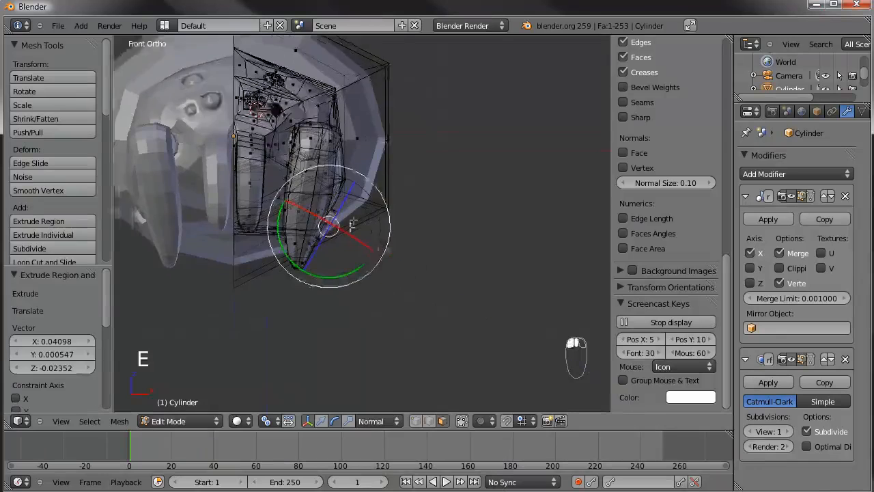
{"action": "middle_click_drag", "start_coordinate": [335, 243], "coordinate": [402, 251], "text": "shift"}
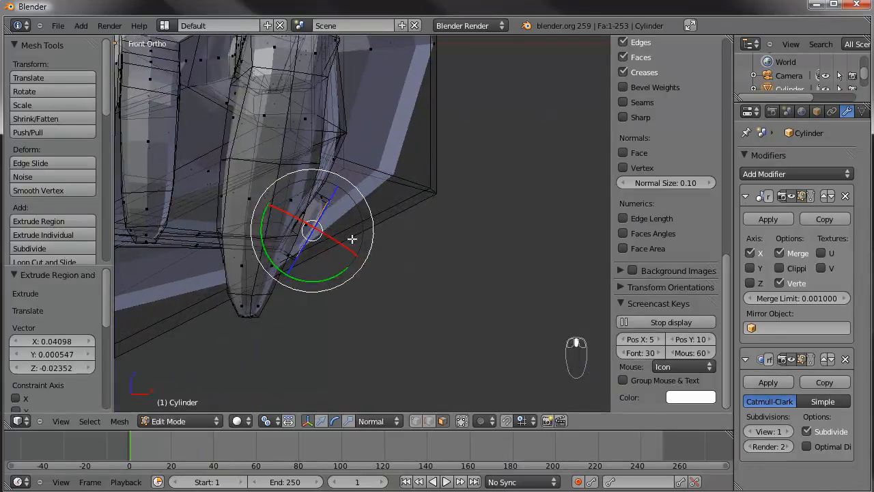
{"action": "key", "text": "e"}
{"action": "left_click", "coordinate": [386, 272]}
{"action": "key", "text": "e"}
{"action": "left_click", "coordinate": [408, 292]}
{"action": "key", "text": "r"}
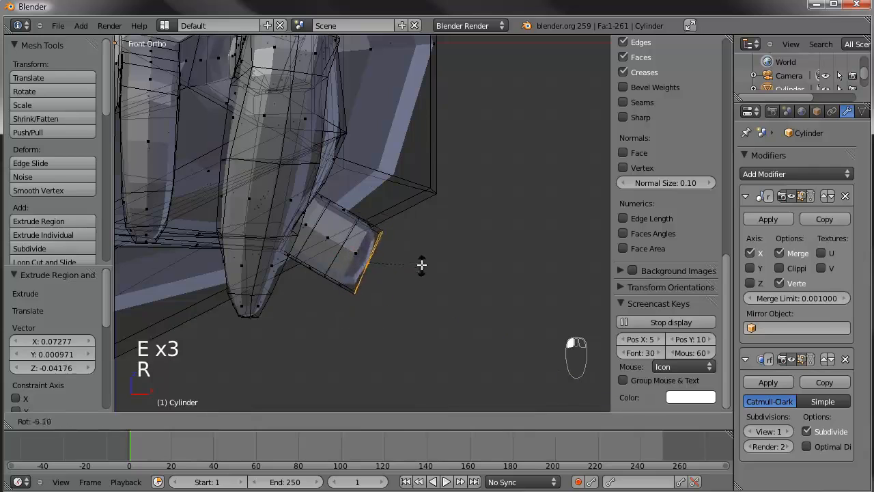
{"action": "left_click", "coordinate": [416, 252]}
Extrude another short segment from the leg stub and rotate its end face by about -20° to curve it upward
{"action": "key", "text": "e"}
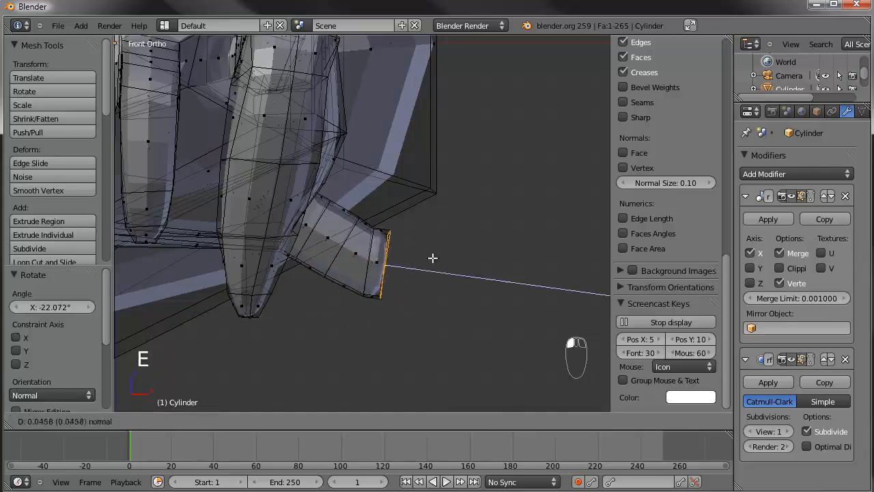
{"action": "left_click", "coordinate": [442, 263]}
{"action": "key", "text": "r"}
{"action": "left_click", "coordinate": [434, 243]}
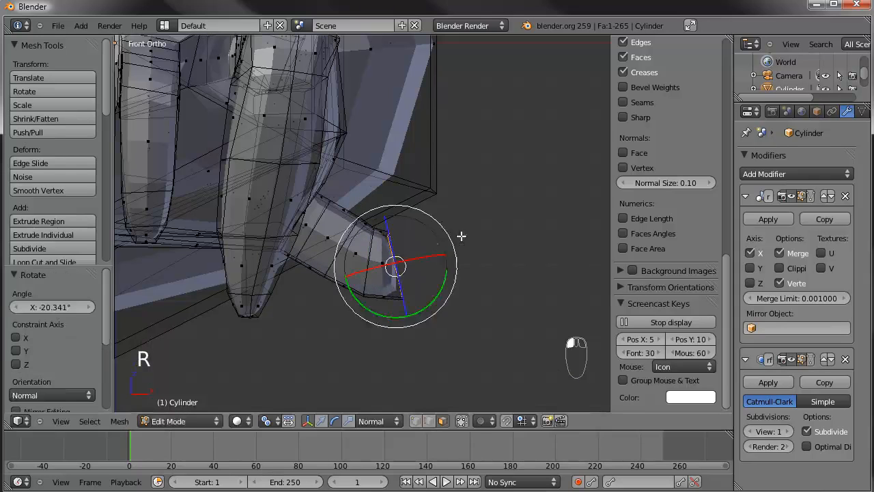
Extrude one more short segment of about 0.07, rotate its end face further upward and nudge it into place
{"action": "middle_click_drag", "start_coordinate": [460, 236], "coordinate": [405, 254], "text": "shift"}
{"action": "key", "text": "e"}
{"action": "left_click", "coordinate": [429, 252]}
{"action": "key", "text": "r"}
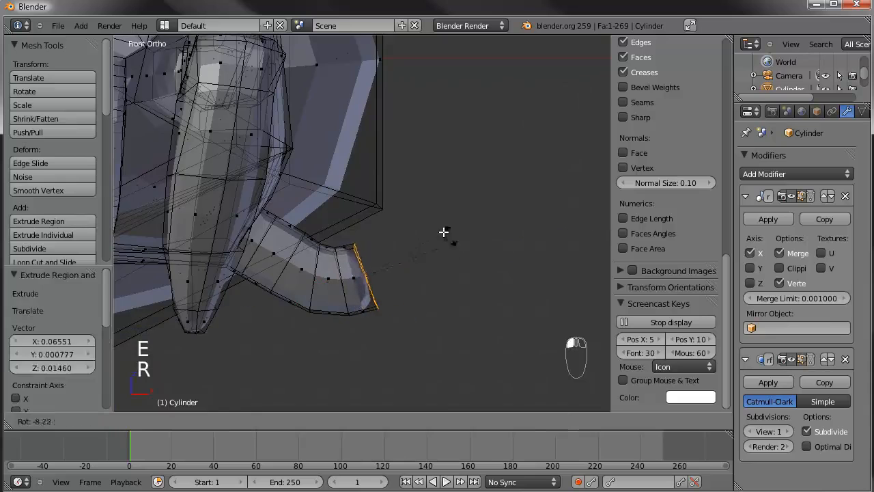
{"action": "left_click", "coordinate": [429, 223]}
{"action": "key", "text": "g"}
{"action": "left_click", "coordinate": [427, 223]}
Extrude the first long leg segment and move its end face up and outward beside the body
{"action": "key", "text": "e"}
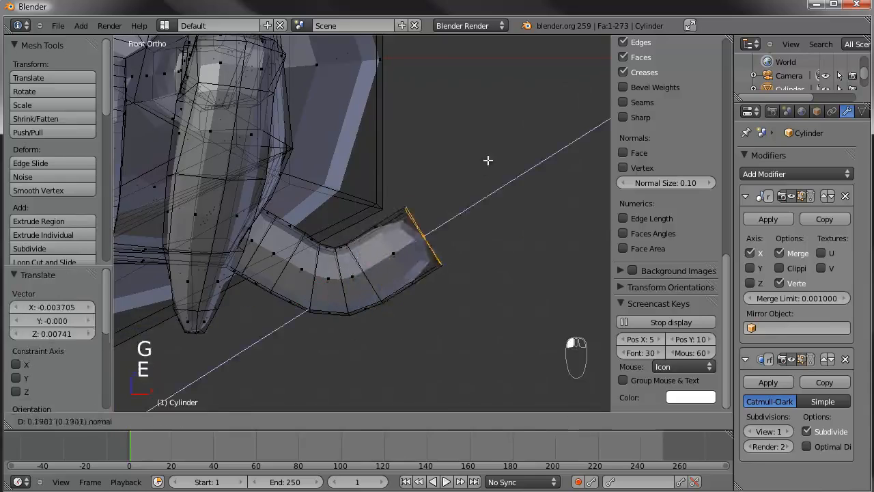
{"action": "left_click", "coordinate": [493, 166]}
{"action": "middle_click_drag", "start_coordinate": [498, 181], "coordinate": [452, 191], "text": "shift"}
{"action": "key", "text": "g"}
{"action": "left_click", "coordinate": [425, 142]}
{"action": "middle_click_drag", "start_coordinate": [425, 144], "coordinate": [392, 245], "text": "shift"}
{"action": "key", "text": "g"}
{"action": "left_click", "coordinate": [457, 199]}
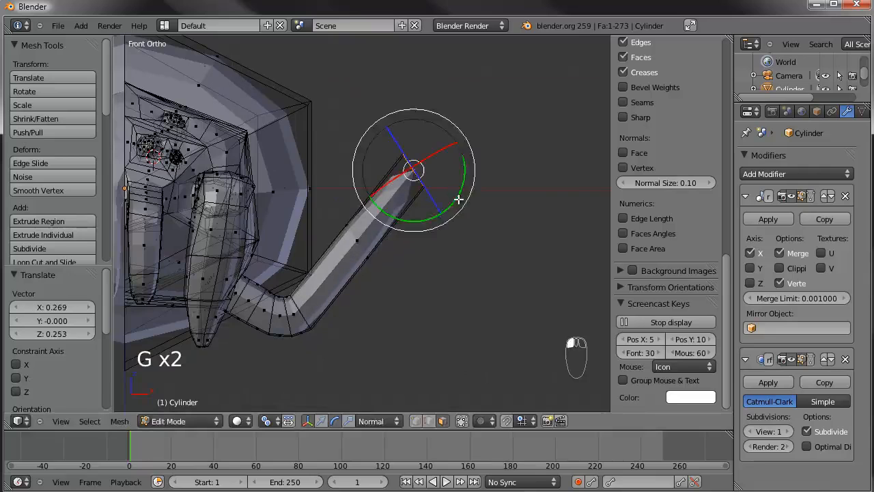
Form the leg's upper knee with two short extrusions, rotating the end faces so the leg bends over and slightly downward
{"action": "middle_click_drag", "start_coordinate": [457, 198], "coordinate": [431, 175], "text": "shift"}
{"action": "key", "text": "e"}
{"action": "left_click", "coordinate": [446, 170]}
{"action": "key", "text": "r"}
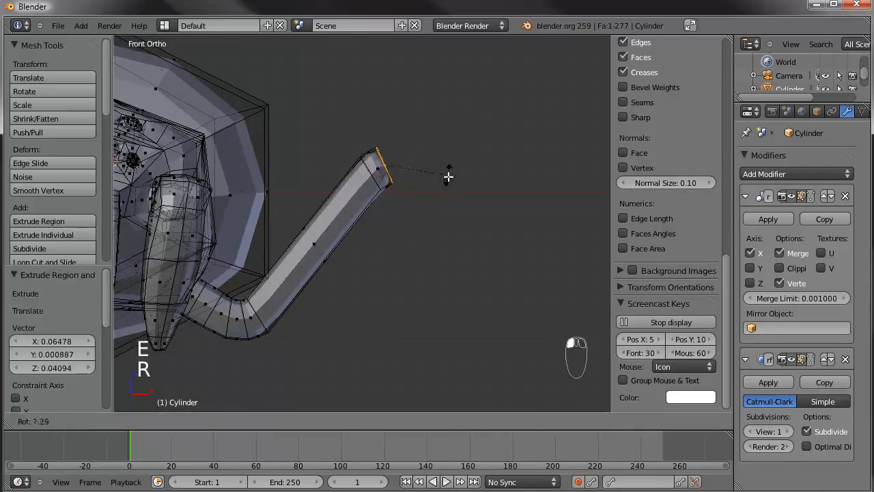
{"action": "left_click", "coordinate": [445, 185]}
{"action": "key", "text": "e"}
{"action": "left_click", "coordinate": [469, 191]}
{"action": "key", "text": "r"}
{"action": "left_click", "coordinate": [458, 215]}
{"action": "key", "text": "g"}
{"action": "left_click", "coordinate": [452, 218]}
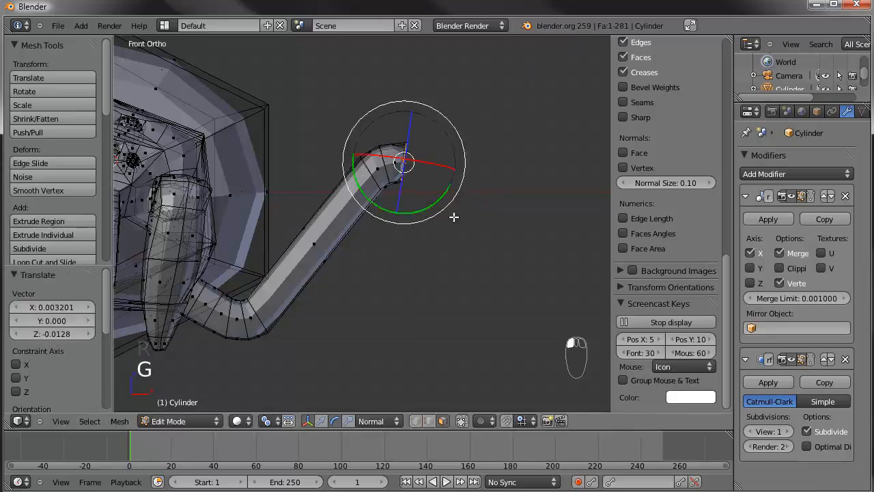
Extrude the second long leg segment outward from the knee, then move and rotate its end face so it slopes downward
{"action": "middle_click_drag", "start_coordinate": [452, 216], "coordinate": [370, 197], "text": "shift"}
{"action": "key", "text": "e"}
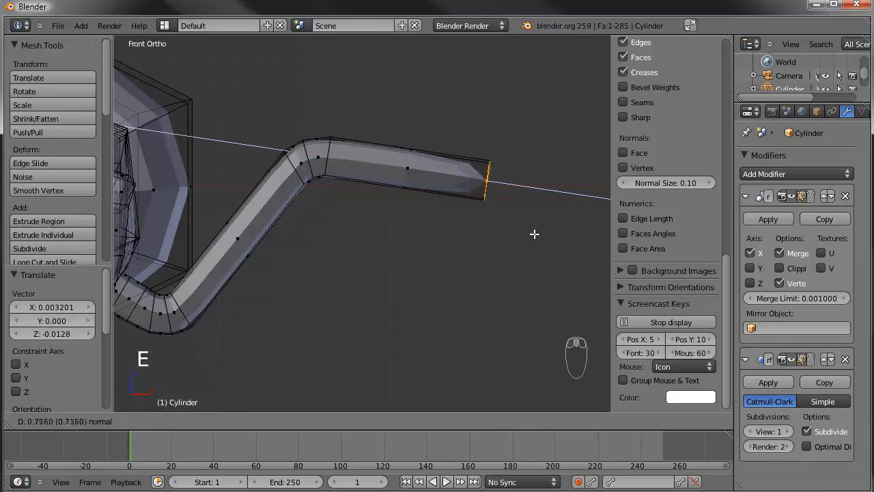
{"action": "left_click", "coordinate": [538, 235]}
{"action": "middle_click_drag", "start_coordinate": [508, 224], "coordinate": [436, 192], "text": "shift"}
{"action": "key", "text": "g"}
{"action": "left_click", "coordinate": [436, 217]}
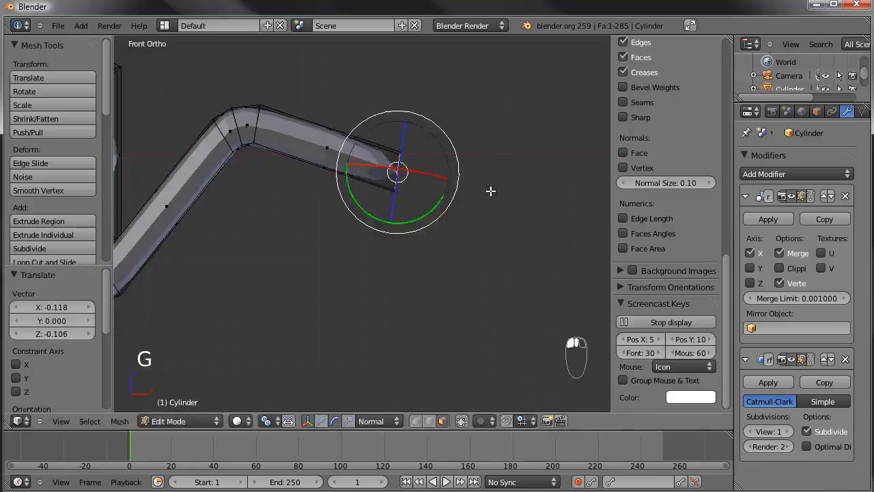
{"action": "key", "text": "r"}
{"action": "left_click", "coordinate": [490, 209]}
{"action": "key", "text": "g"}
{"action": "left_click", "coordinate": [506, 225]}
Start the next leg joint with a short extrusion, rotating its end face downward and nudging it into place
{"action": "middle_click_drag", "start_coordinate": [506, 225], "coordinate": [424, 172], "text": "shift"}
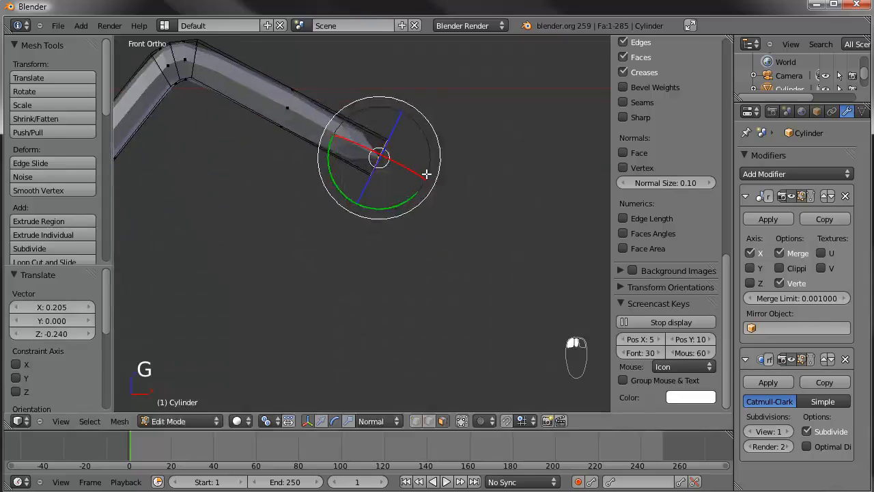
{"action": "key", "text": "e"}
{"action": "left_click", "coordinate": [488, 146]}
{"action": "key", "text": "r"}
{"action": "left_click", "coordinate": [489, 179]}
{"action": "key", "text": "g"}
{"action": "left_click", "coordinate": [486, 188]}
Extrude a second short joint segment of about 0.08, rotate its end face by about 25° and adjust its position
{"action": "key", "text": "e"}
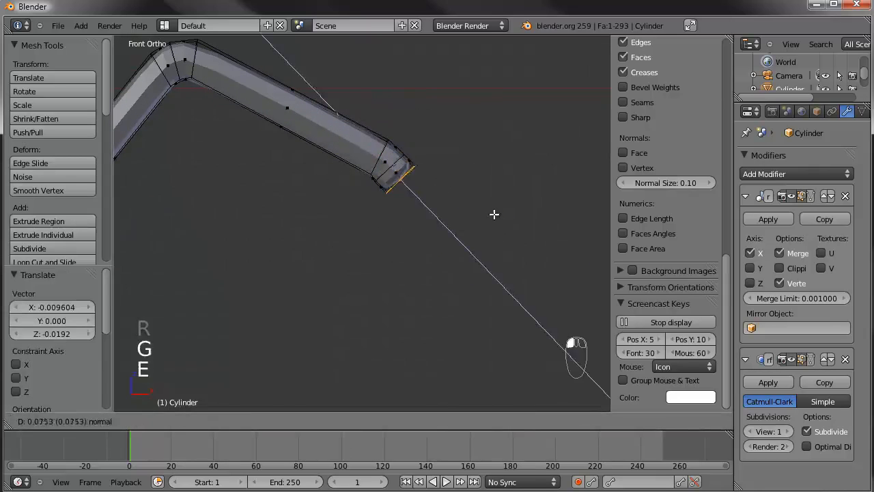
{"action": "left_click", "coordinate": [495, 215]}
{"action": "key", "text": "r"}
{"action": "left_click", "coordinate": [491, 215]}
{"action": "key", "text": "g"}
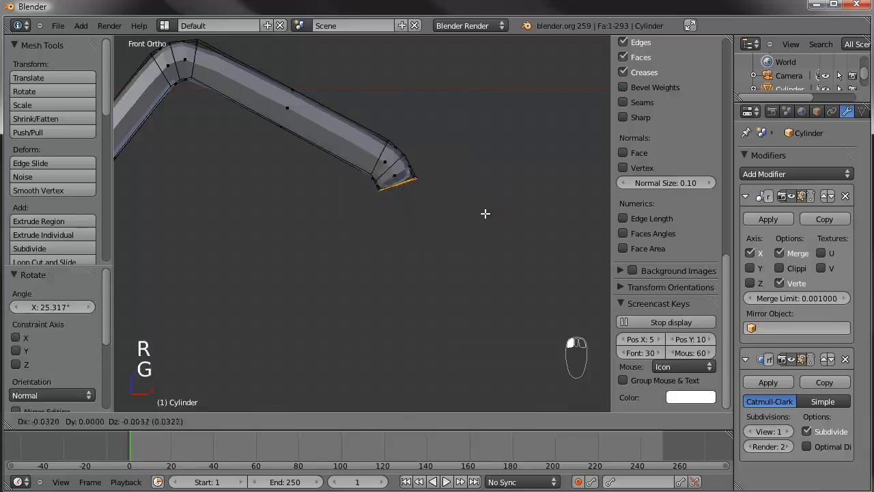
{"action": "left_click", "coordinate": [486, 216]}
Extrude the lower leg segment steeply downward by about 0.71
{"action": "middle_click_drag", "start_coordinate": [461, 188], "coordinate": [400, 143], "text": "shift"}
{"action": "key", "text": "e"}
{"action": "left_click", "coordinate": [448, 292]}
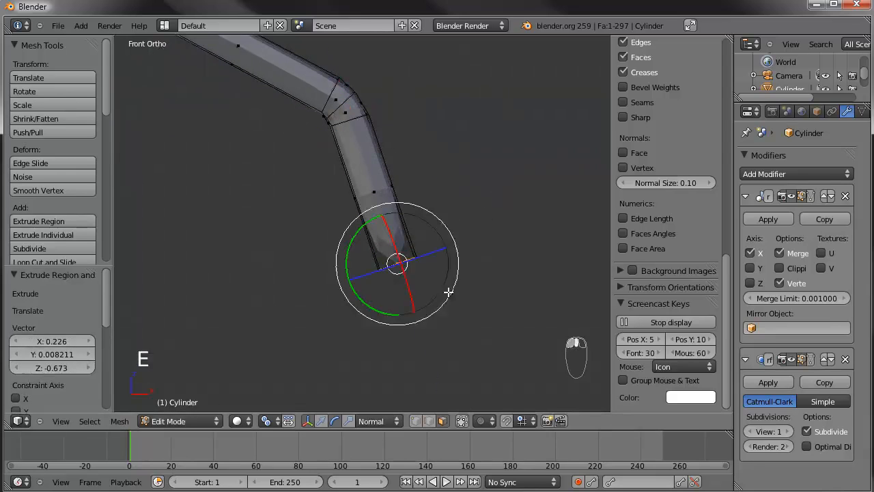
Form the ankle with two short extrusions, rotating the end faces outward, the last by about -27°
{"action": "scroll", "coordinate": [391, 191], "scroll_direction": "down", "scroll_amount": 4}
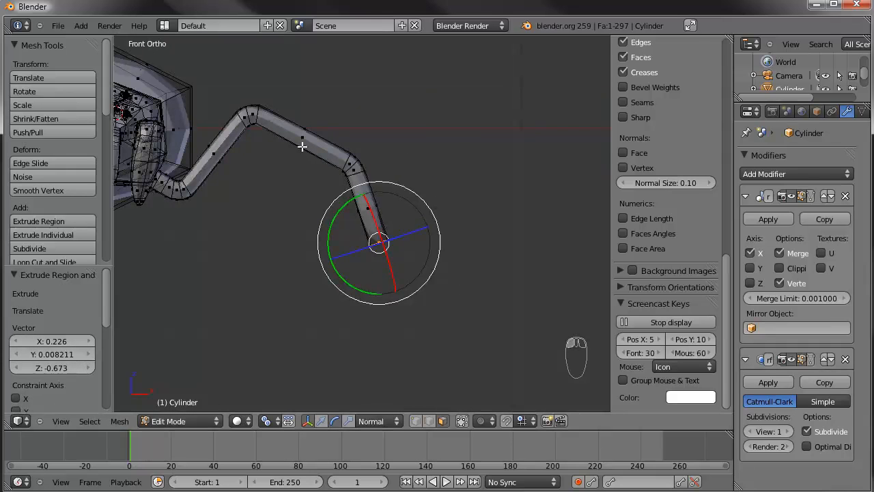
{"action": "mouse_move", "coordinate": [444, 226]}
{"action": "middle_mouse_down", "text": "shift"}
{"action": "mouse_move", "coordinate": [398, 175]}
{"action": "mouse_move", "coordinate": [439, 237]}
{"action": "middle_mouse_up", "text": "shift"}
{"action": "scroll", "coordinate": [398, 175], "scroll_direction": "up", "scroll_amount": 3}
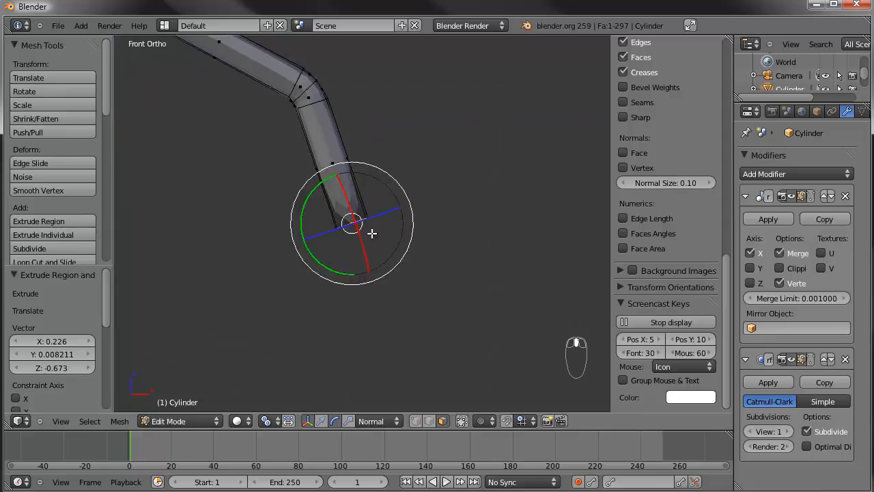
{"action": "key", "text": "e"}
{"action": "left_click", "coordinate": [372, 237]}
{"action": "key", "text": "r"}
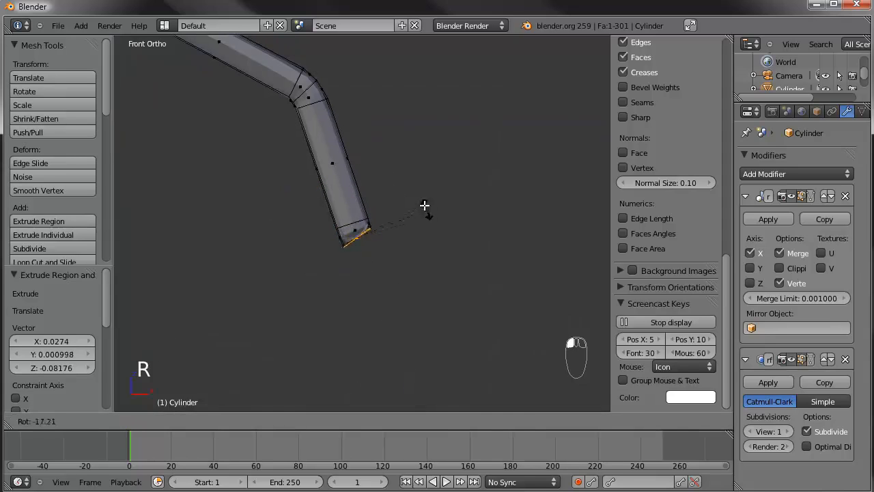
{"action": "left_click", "coordinate": [408, 214]}
{"action": "key", "text": "e"}
{"action": "left_click", "coordinate": [430, 243]}
{"action": "key", "text": "r"}
{"action": "left_click", "coordinate": [423, 209]}
Extrude the foot in two segments, scaling down each end face to taper it, and deselect everything
{"action": "key", "text": "e"}
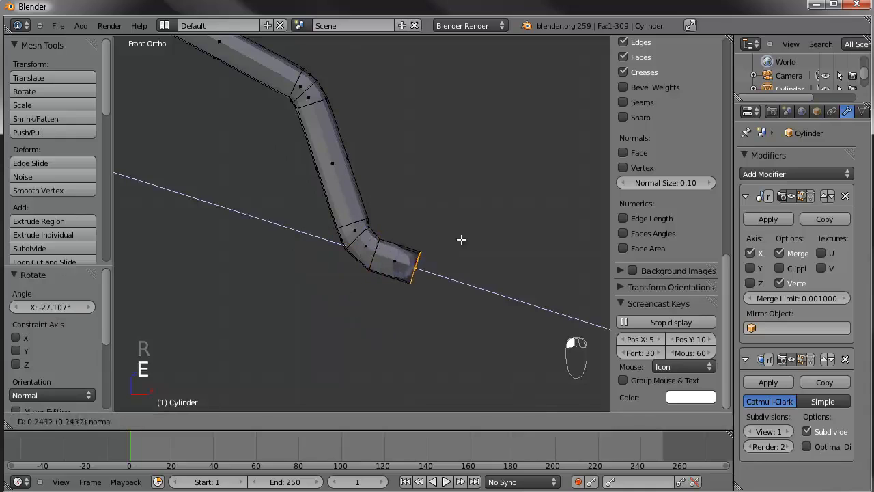
{"action": "left_click", "coordinate": [471, 243]}
{"action": "key", "text": "s"}
{"action": "left_click", "coordinate": [446, 251]}
{"action": "key", "text": "e"}
{"action": "left_click", "coordinate": [474, 268]}
{"action": "key", "text": "s"}
{"action": "left_click", "coordinate": [457, 259]}
{"action": "key", "text": "a"}
In edge select mode, mark the edge loop where the leg joins the body as a seam
{"action": "middle_click_drag", "start_coordinate": [455, 253], "coordinate": [409, 263]}
{"action": "scroll", "coordinate": [409, 263], "scroll_direction": "up", "scroll_amount": 6}
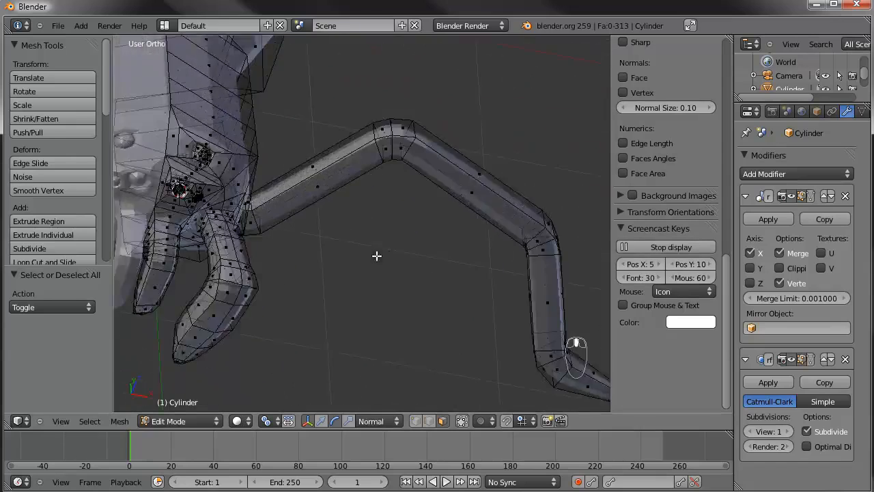
{"action": "middle_click_drag", "start_coordinate": [307, 197], "coordinate": [285, 248]}
{"action": "left_click", "coordinate": [428, 421]}
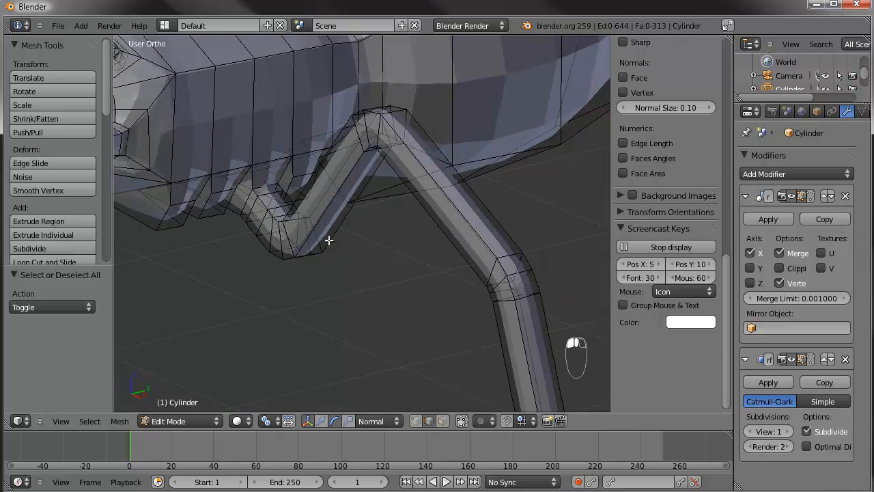
{"action": "right_click", "coordinate": [263, 187], "text": "alt"}
{"action": "middle_click_drag", "start_coordinate": [342, 290], "coordinate": [356, 222]}
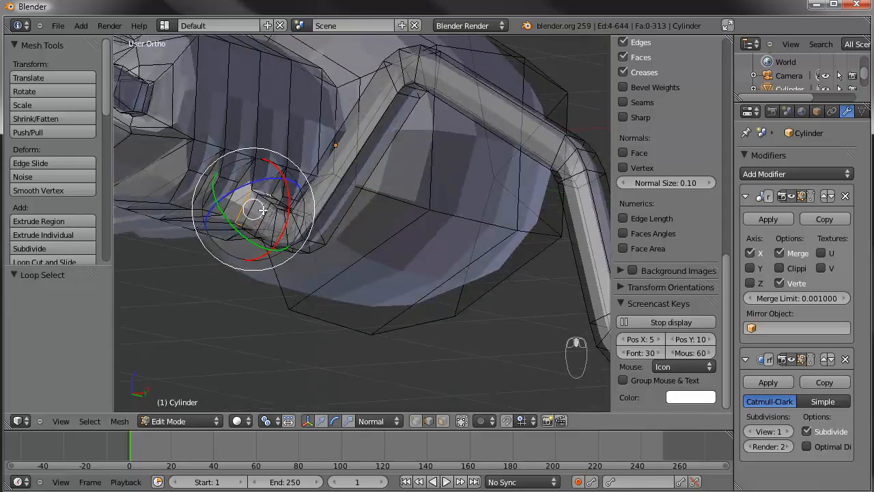
{"action": "key", "text": "ctrl+e"}
{"action": "left_click", "coordinate": [312, 228]}
Mark the lengthwise edge loop along the leg's underside as a seam, leaving out the edge that runs across the body
{"action": "middle_click_drag", "start_coordinate": [254, 203], "coordinate": [262, 239]}
{"action": "scroll", "coordinate": [287, 202], "scroll_direction": "up", "scroll_amount": 4}
{"action": "right_click", "coordinate": [280, 247], "text": "alt"}
{"action": "scroll", "coordinate": [324, 236], "scroll_direction": "down", "scroll_amount": 5}
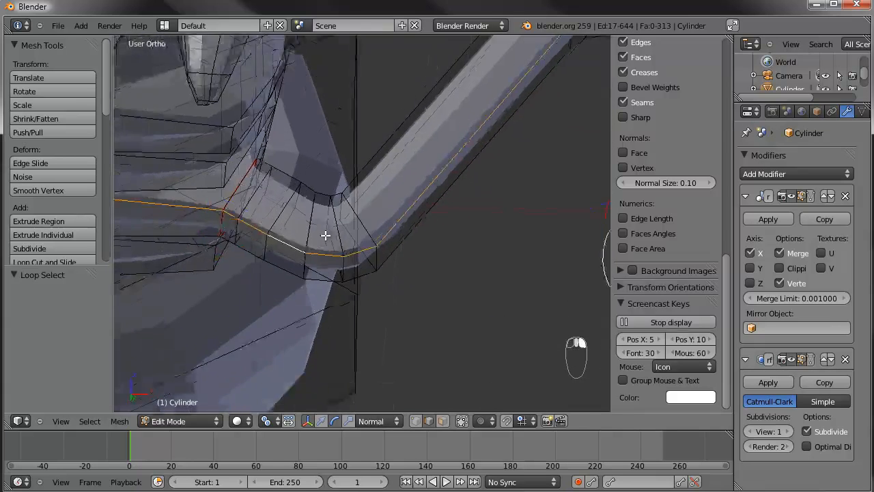
{"action": "right_click", "coordinate": [277, 216], "text": "shift"}
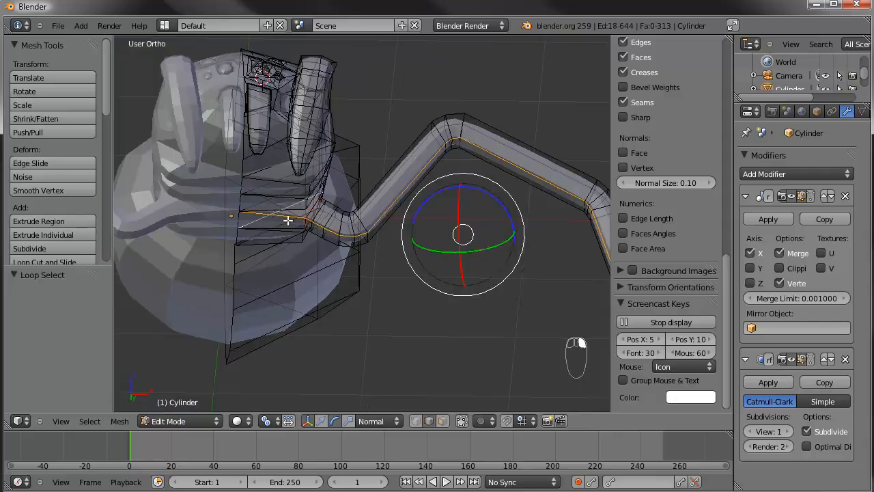
{"action": "key", "text": "ctrl+z"}
{"action": "scroll", "coordinate": [288, 220], "scroll_direction": "up", "scroll_amount": 5}
{"action": "right_click", "coordinate": [148, 203], "text": "shift"}
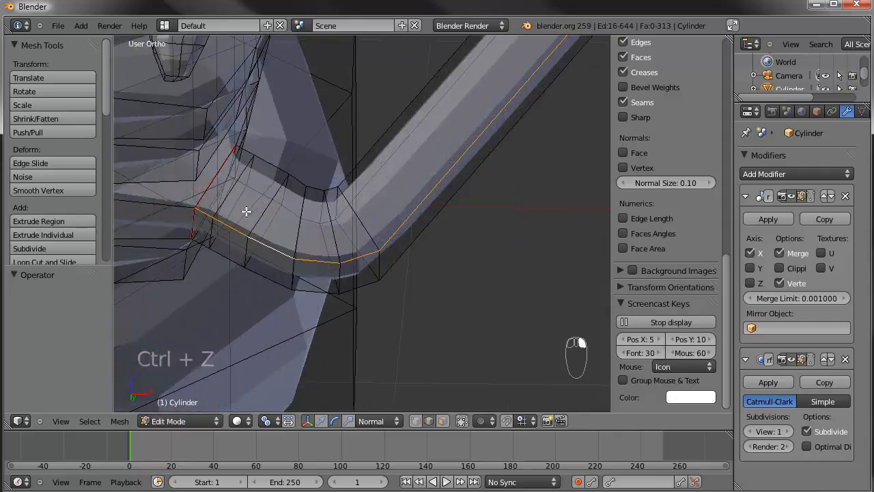
{"action": "scroll", "coordinate": [247, 211], "scroll_direction": "down", "scroll_amount": 6}
{"action": "middle_click_drag", "start_coordinate": [430, 195], "coordinate": [408, 202]}
{"action": "key", "text": "ctrl+e"}
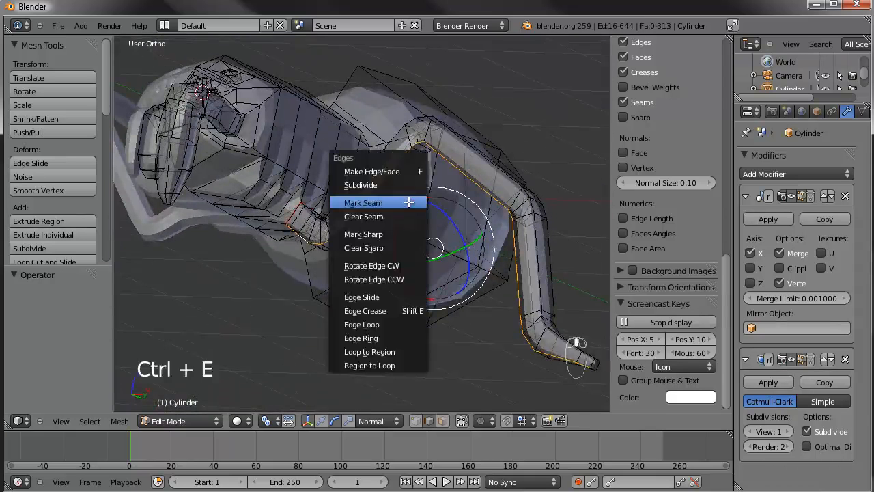
{"action": "left_click", "coordinate": [409, 202]}
{"action": "key", "text": "a"}
In face select mode, select all faces of the leg as linked geometry limited by seams
{"action": "middle_click_drag", "start_coordinate": [332, 166], "coordinate": [369, 183]}
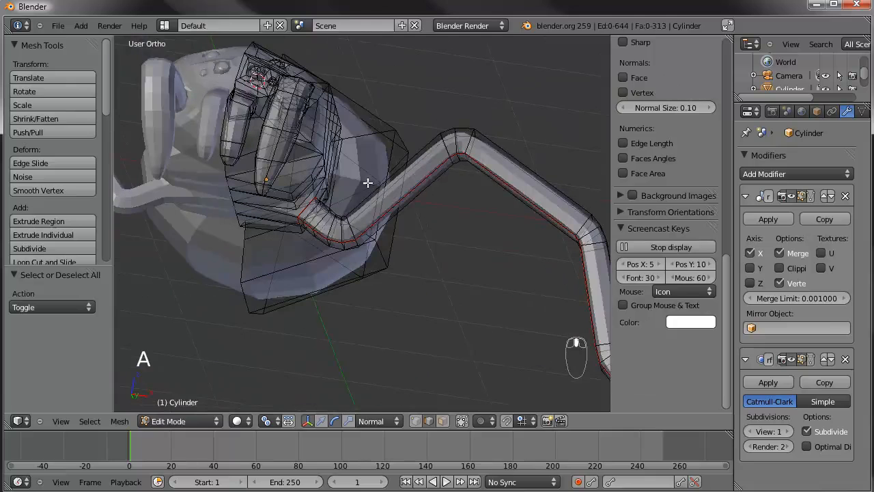
{"action": "left_click", "coordinate": [443, 421]}
{"action": "right_click", "coordinate": [453, 149]}
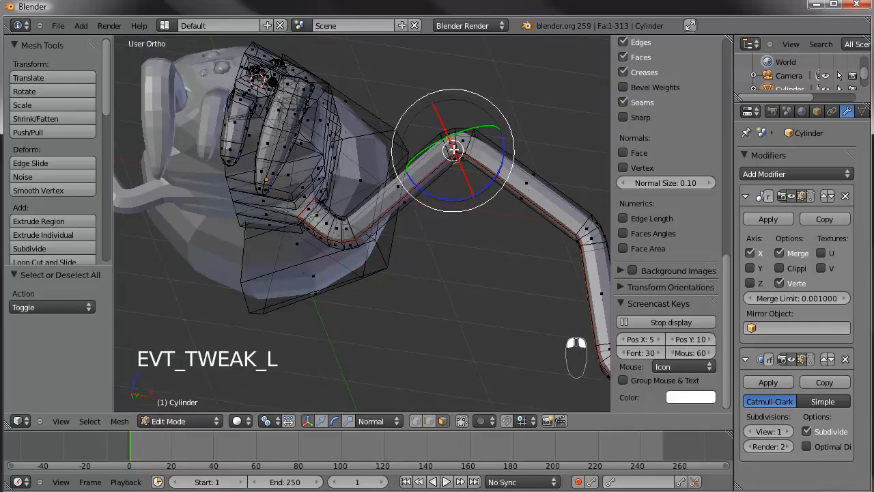
{"action": "key", "text": "ctrl+l"}
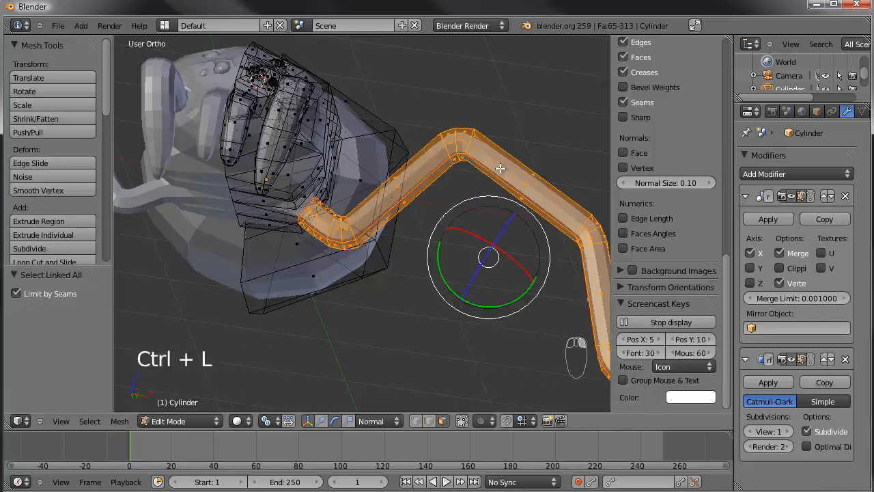
{"action": "key", "text": "KP_7"}
{"action": "middle_click_drag", "start_coordinate": [500, 168], "coordinate": [235, 181], "text": "shift"}
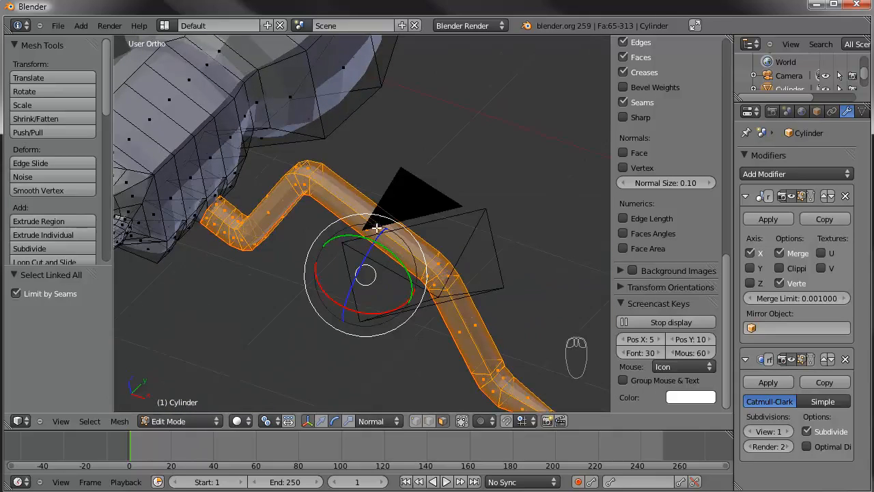
{"action": "right_click", "coordinate": [352, 200]}
{"action": "key", "text": "ctrl+l"}
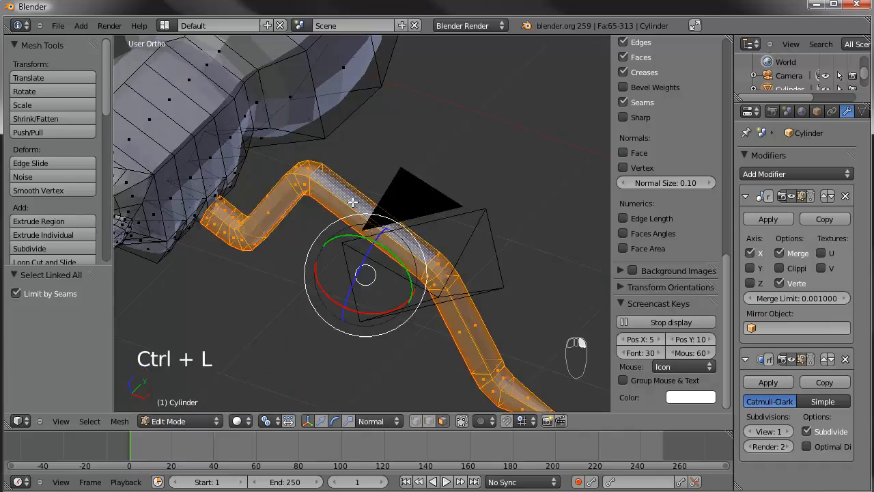
In top view, duplicate the leg and place the copy behind the original, about 0.27 along Y
{"action": "key", "text": "KP_7"}
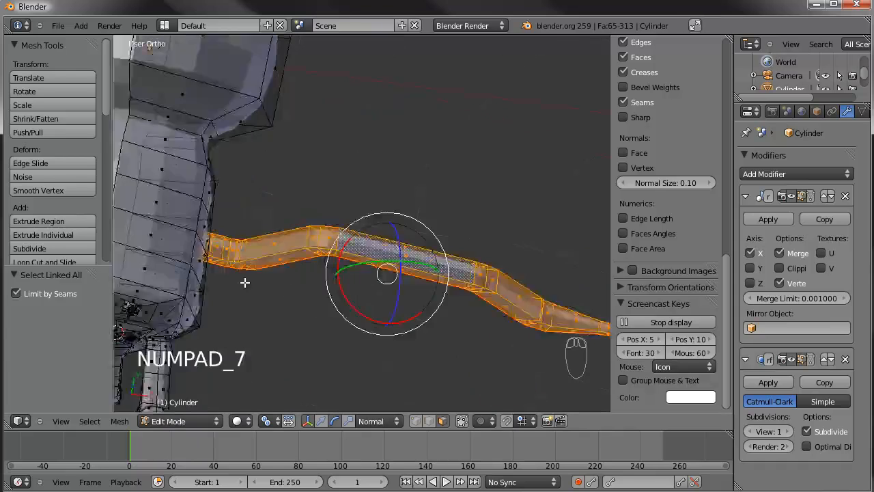
{"action": "middle_click_drag", "start_coordinate": [243, 282], "coordinate": [228, 267], "text": "shift"}
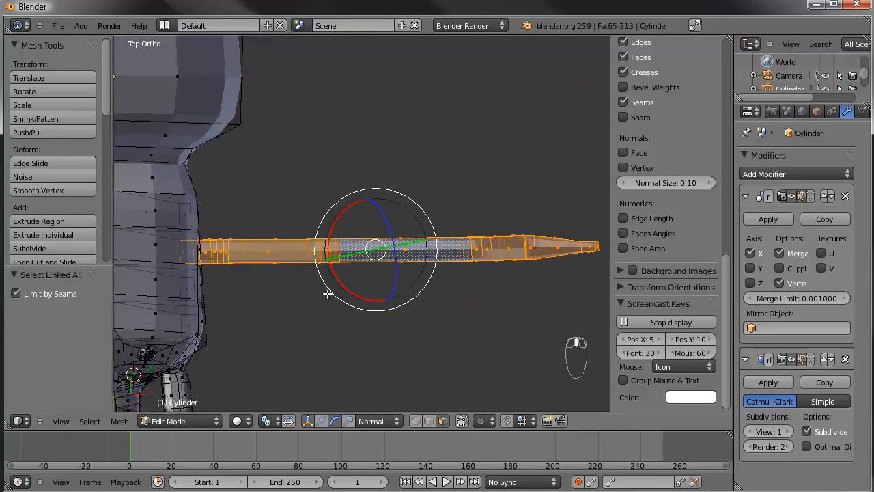
{"action": "middle_click_drag", "start_coordinate": [322, 293], "coordinate": [308, 299], "text": "shift"}
{"action": "key", "text": "shift+d"}
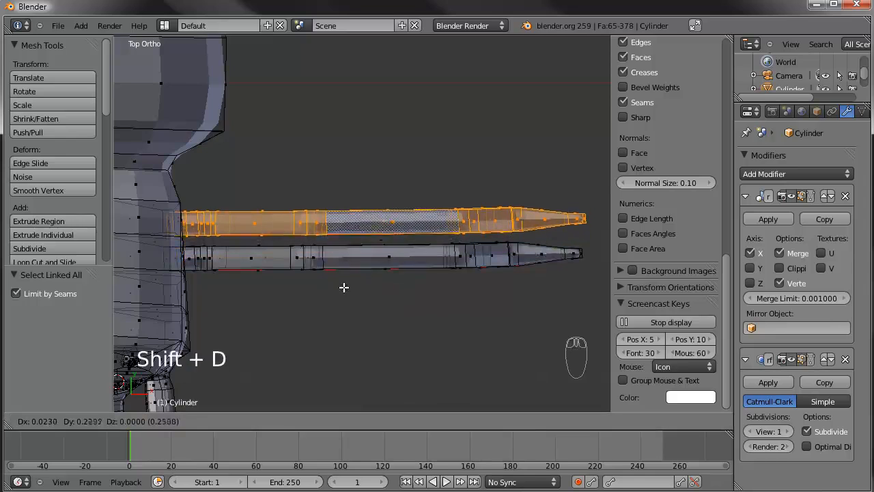
{"action": "left_click", "coordinate": [343, 283]}
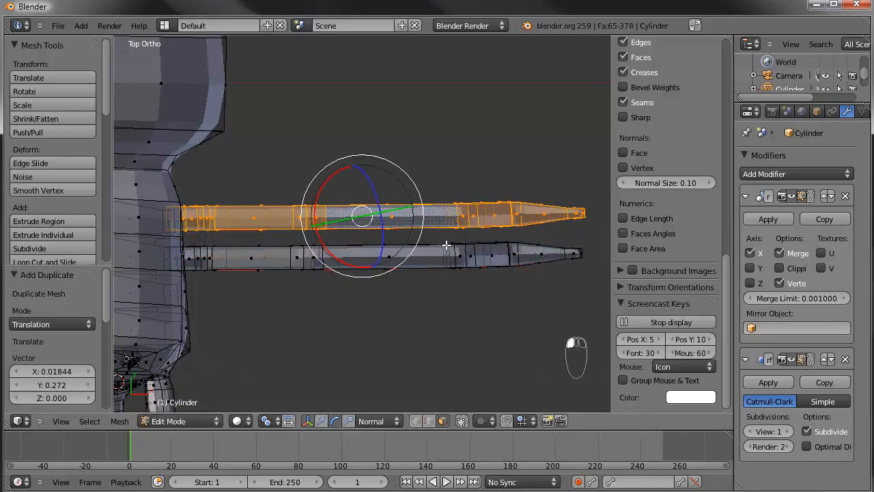
{"action": "key", "text": "r"}
{"action": "key", "text": "r"}
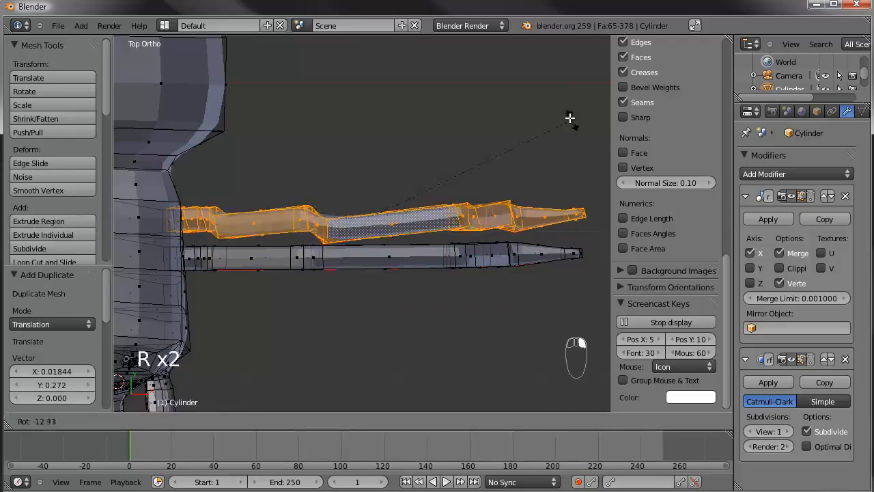
{"action": "right_click", "coordinate": [444, 345]}
Change the pivot so the copied leg turns as one piece, rotate it about -3.6° backward and shift it about 0.083 along Y
{"action": "left_click", "coordinate": [237, 420]}
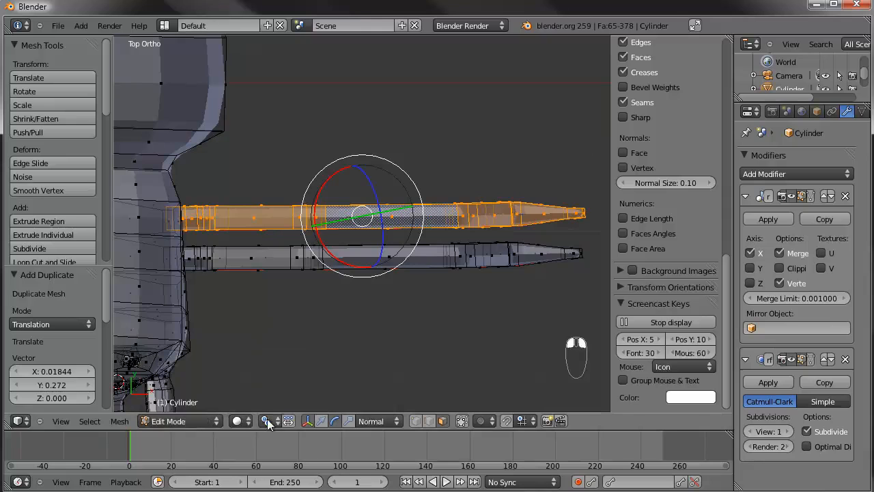
{"action": "left_click", "coordinate": [267, 420]}
{"action": "left_click", "coordinate": [293, 363]}
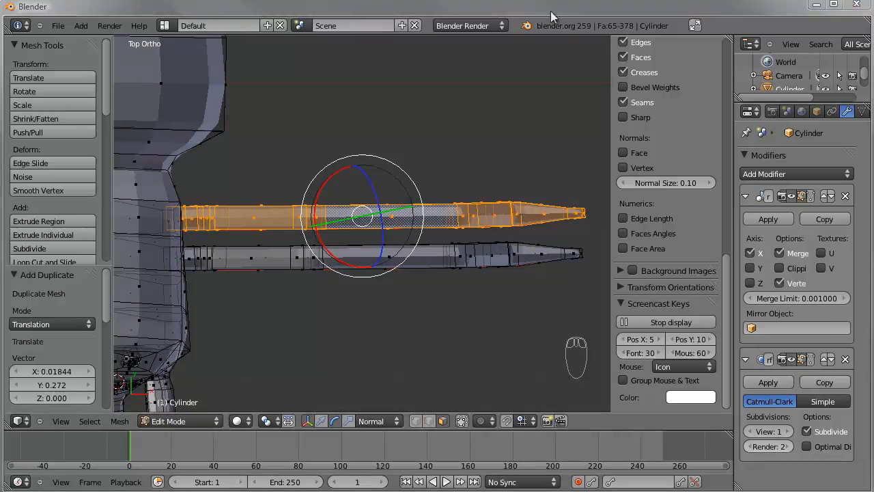
{"action": "key", "text": "r"}
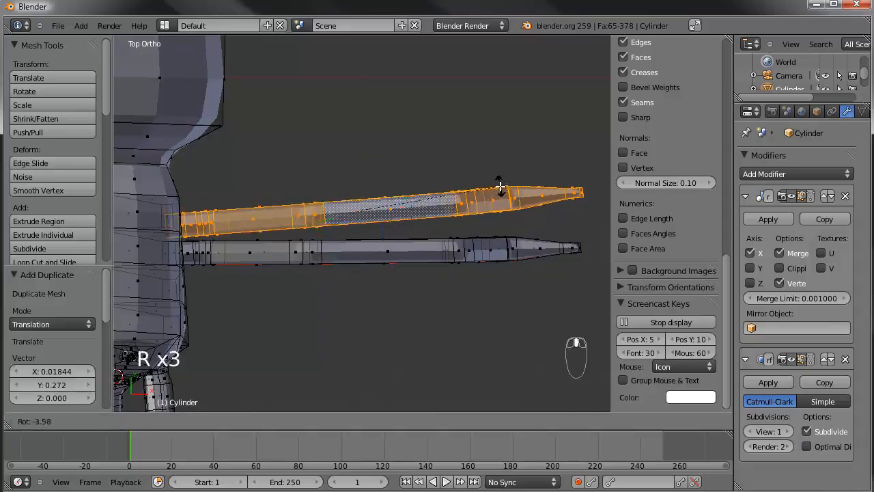
{"action": "left_click", "coordinate": [500, 186]}
{"action": "key", "text": "g"}
{"action": "left_click", "coordinate": [503, 176]}
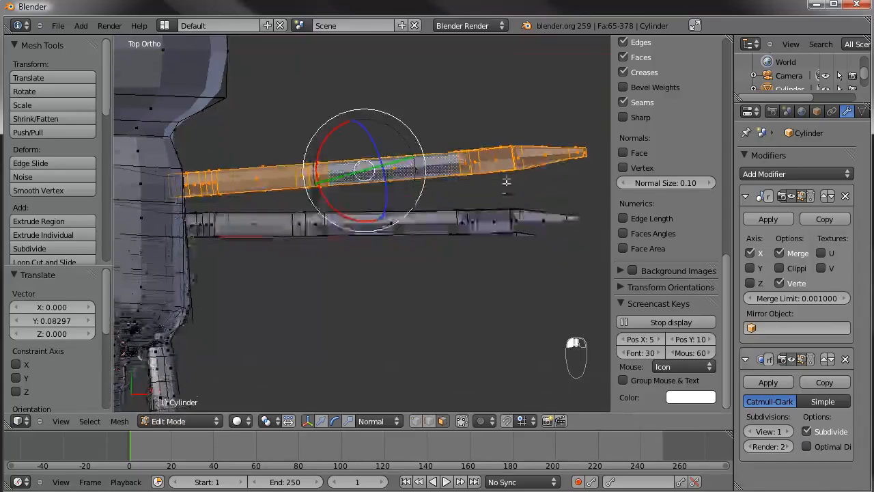
Duplicate the leg to the front of the original, rotate the copy about 9.6° forward and move it about -0.138 along Y
{"action": "key", "text": "shift+d"}
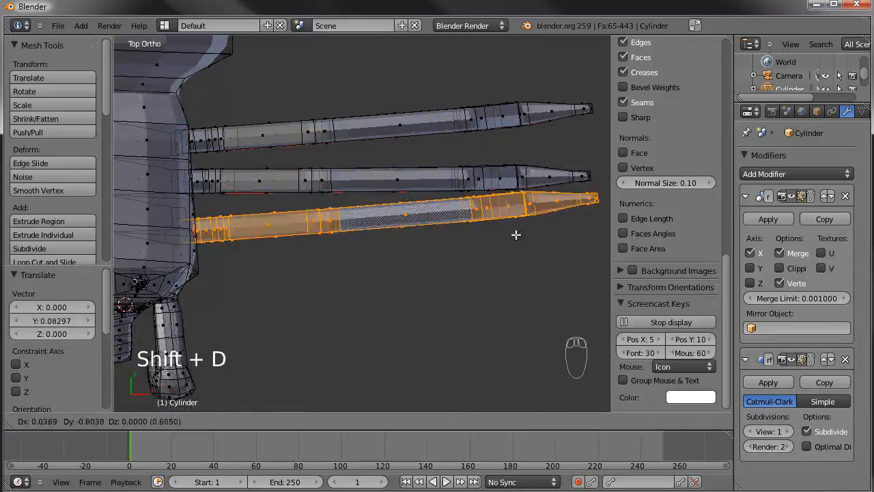
{"action": "left_click", "coordinate": [516, 234]}
{"action": "key", "text": "r"}
{"action": "left_click", "coordinate": [532, 181]}
{"action": "key", "text": "g"}
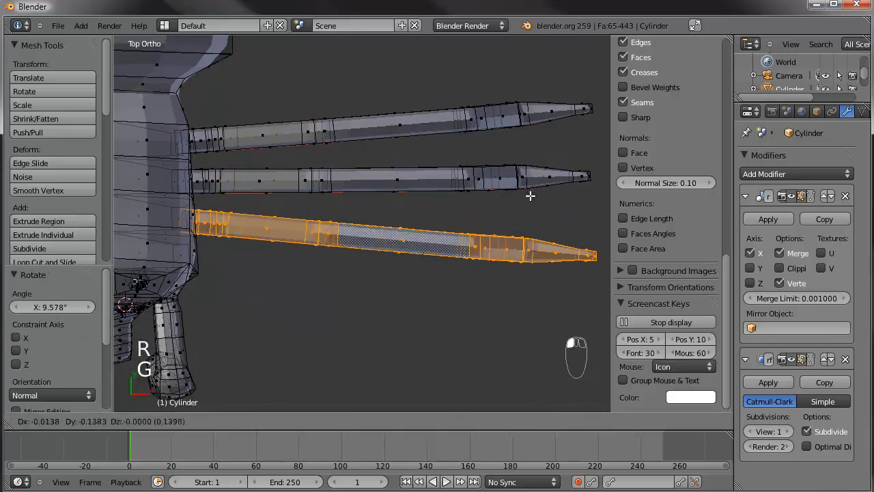
{"action": "left_click", "coordinate": [530, 196]}
Duplicate a fourth leg nearest the head, rotate it about 4.3° forward and move it about -0.088 along Y
{"action": "key", "text": "shift+d"}
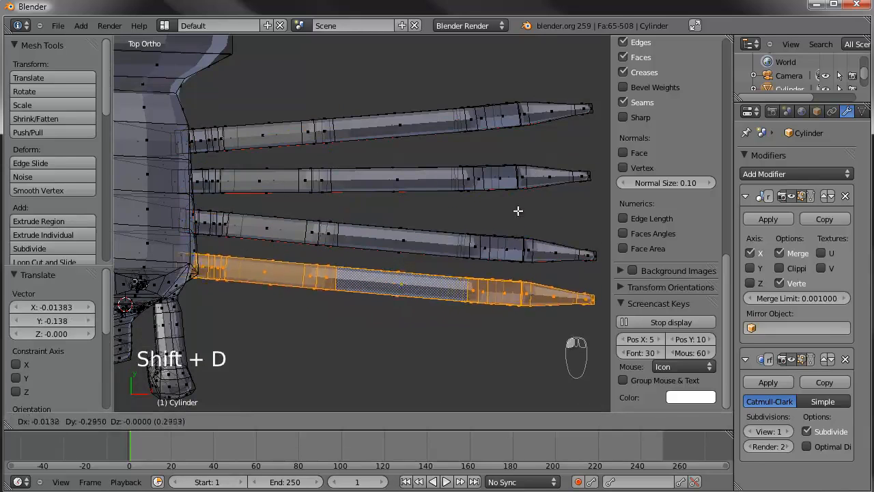
{"action": "left_click", "coordinate": [556, 197]}
{"action": "key", "text": "r"}
{"action": "left_click", "coordinate": [552, 219]}
{"action": "key", "text": "g"}
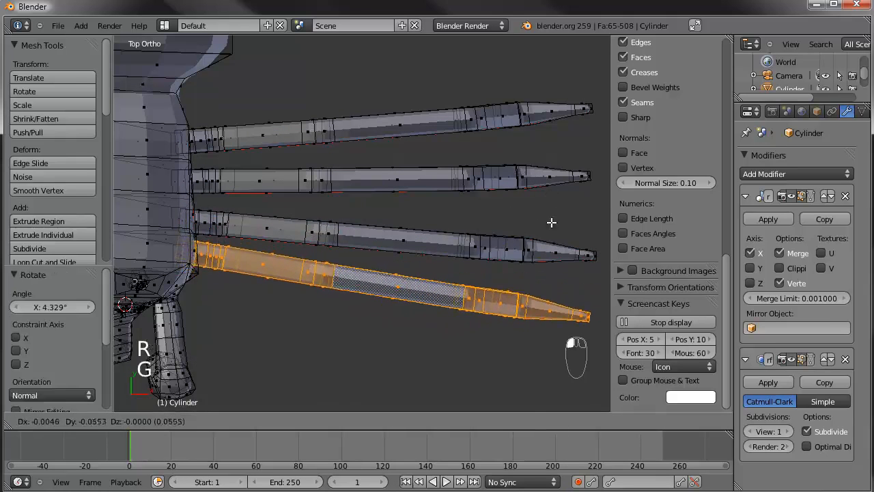
{"action": "left_click", "coordinate": [550, 228]}
Delete the three body faces located at the bases of the duplicated legs
{"action": "middle_click_drag", "start_coordinate": [234, 203], "coordinate": [375, 189]}
{"action": "scroll", "coordinate": [375, 189], "scroll_direction": "up", "scroll_amount": 4}
{"action": "middle_click_drag", "start_coordinate": [365, 223], "coordinate": [414, 259], "text": "shift"}
{"action": "scroll", "coordinate": [414, 259], "scroll_direction": "up", "scroll_amount": 1}
{"action": "right_click", "coordinate": [255, 209]}
{"action": "middle_click_drag", "start_coordinate": [253, 207], "coordinate": [356, 199]}
{"action": "key", "text": "KP_1"}
{"action": "middle_click_drag", "start_coordinate": [309, 223], "coordinate": [369, 176]}
{"action": "right_click", "coordinate": [327, 262], "text": "shift"}
{"action": "scroll", "coordinate": [328, 263], "scroll_direction": "down", "scroll_amount": 3}
{"action": "middle_click_drag", "start_coordinate": [360, 363], "coordinate": [344, 203], "text": "shift"}
{"action": "scroll", "coordinate": [339, 211], "scroll_direction": "up", "scroll_amount": 1}
{"action": "right_click", "coordinate": [337, 212], "text": "shift"}
{"action": "key", "text": "Delete"}
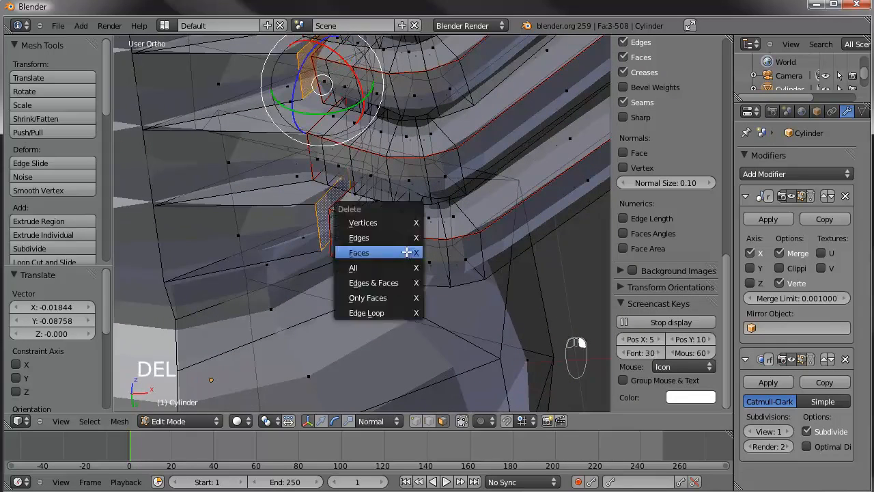
{"action": "left_click", "coordinate": [407, 252]}
In vertex select mode, merge the first two base corners of the front leg with the adjacent body vertices, using At First
{"action": "middle_click_drag", "start_coordinate": [298, 138], "coordinate": [337, 166]}
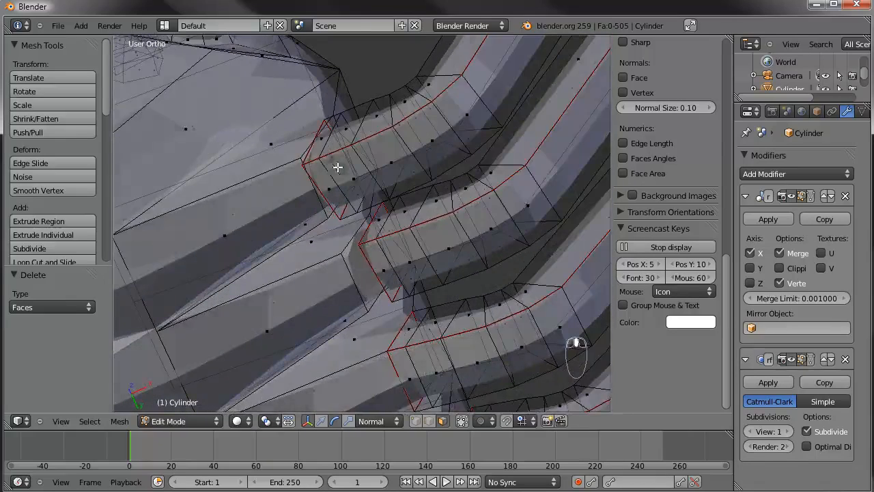
{"action": "left_click", "coordinate": [415, 421]}
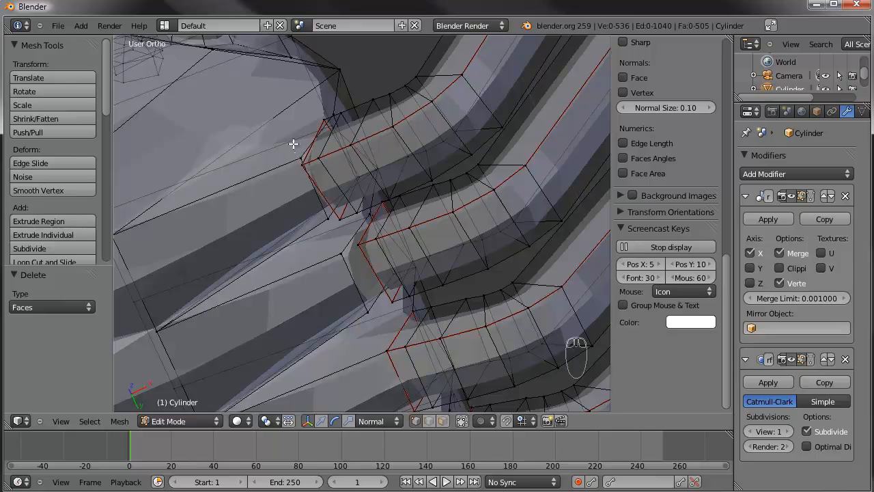
{"action": "scroll", "coordinate": [308, 201], "scroll_direction": "up", "scroll_amount": 5}
{"action": "middle_click_drag", "start_coordinate": [388, 243], "coordinate": [369, 259]}
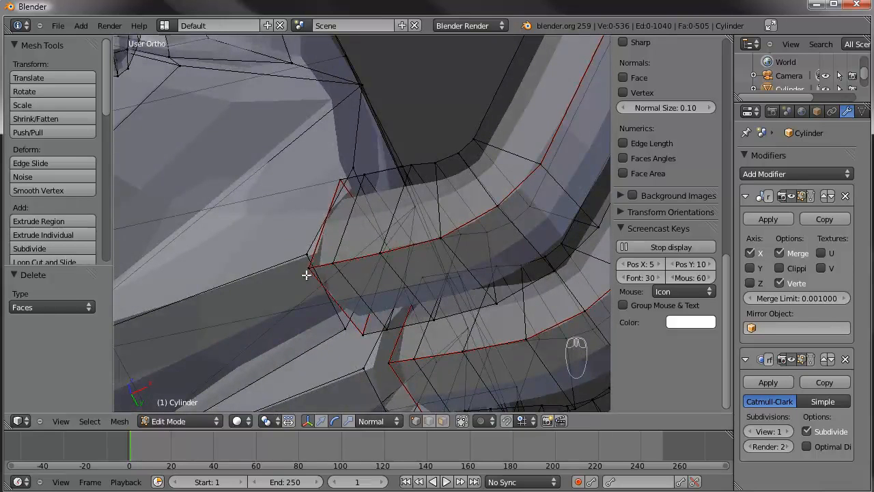
{"action": "right_click", "coordinate": [307, 277]}
{"action": "right_click", "coordinate": [305, 259]}
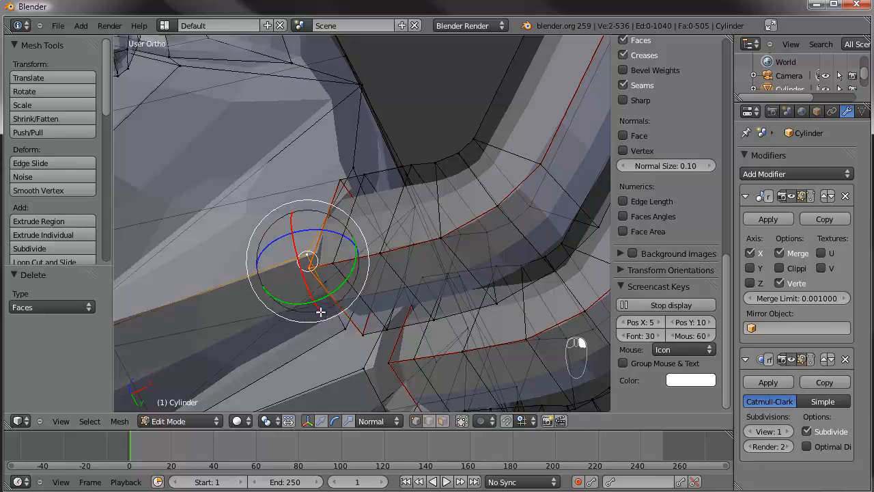
{"action": "key", "text": "alt+m"}
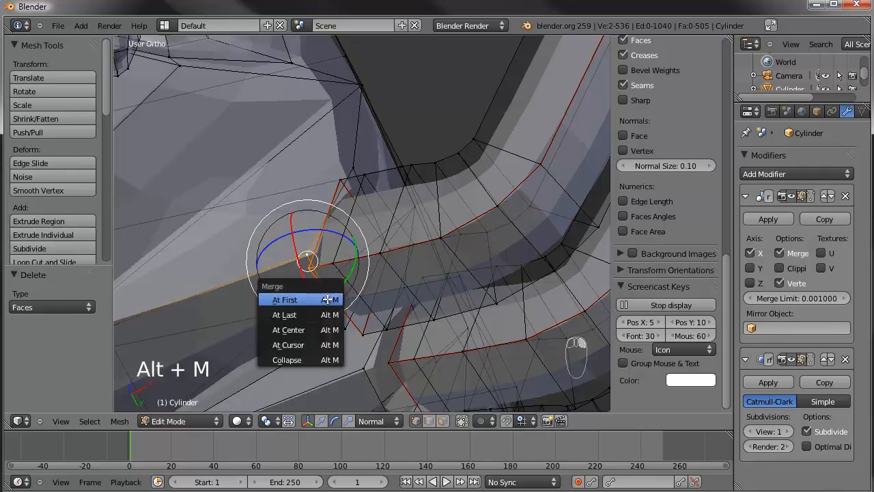
{"action": "left_click", "coordinate": [285, 299]}
{"action": "middle_click_drag", "start_coordinate": [371, 347], "coordinate": [407, 302]}
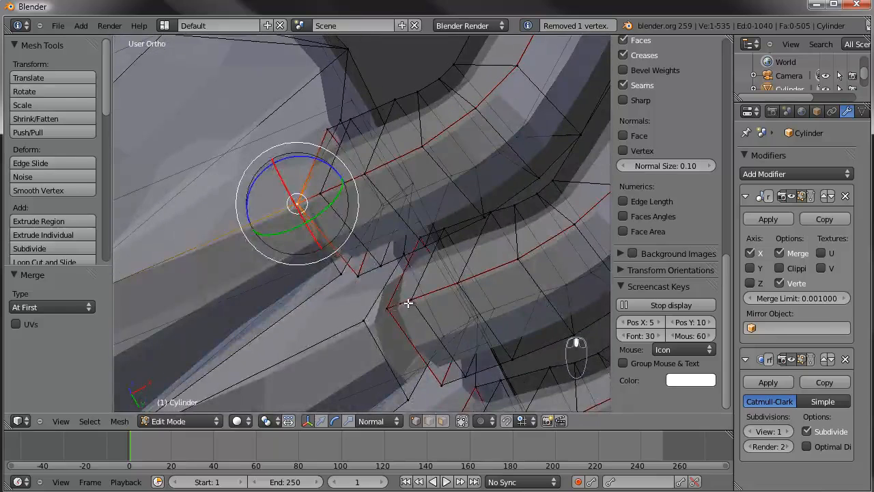
{"action": "right_click", "coordinate": [360, 278], "text": "shift"}
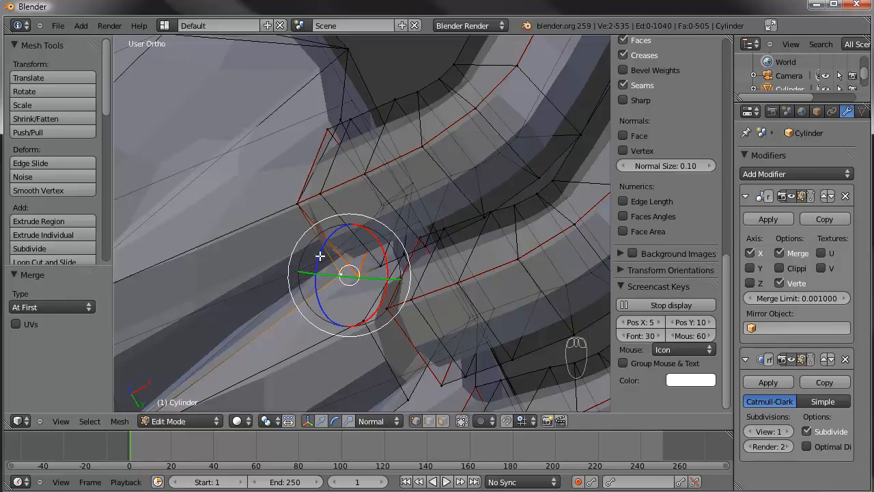
{"action": "key", "text": "alt+m"}
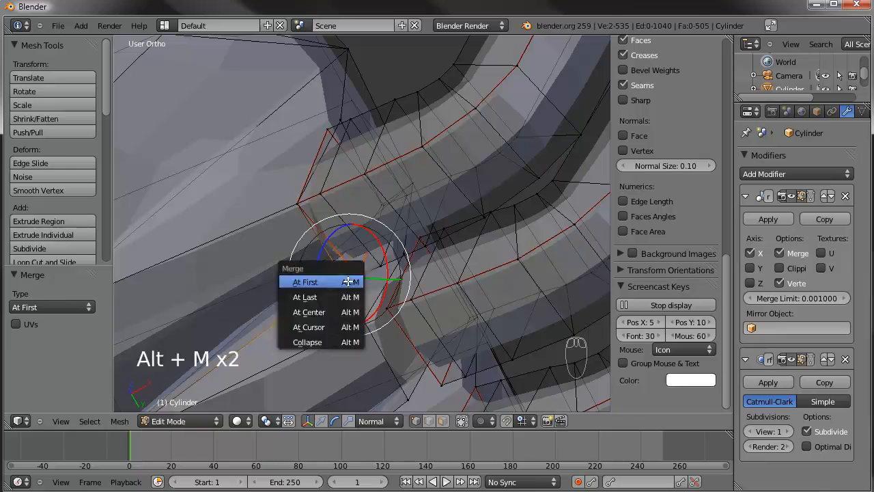
{"action": "left_click", "coordinate": [348, 282]}
Merge the front leg's remaining two base corners with the matching body vertices, using At First
{"action": "middle_click_drag", "start_coordinate": [365, 196], "coordinate": [322, 251]}
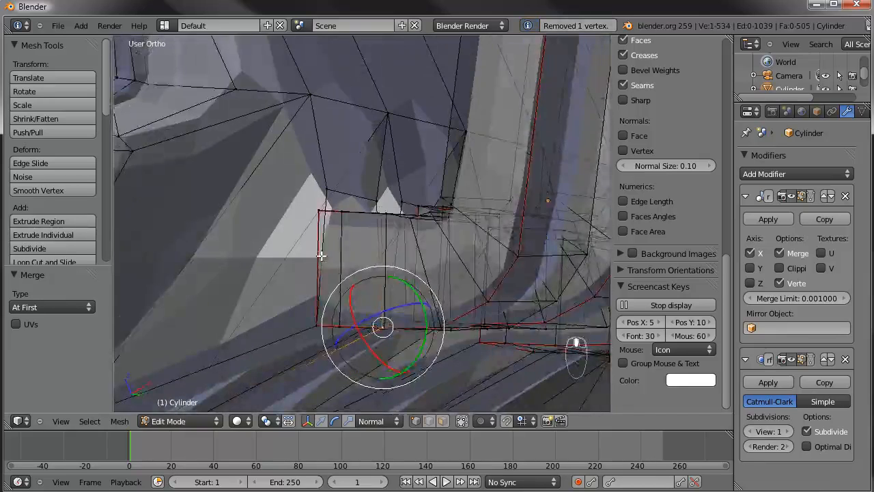
{"action": "scroll", "coordinate": [315, 252], "scroll_direction": "up", "scroll_amount": 2}
{"action": "right_click", "coordinate": [303, 205]}
{"action": "right_click", "coordinate": [316, 172], "text": "shift"}
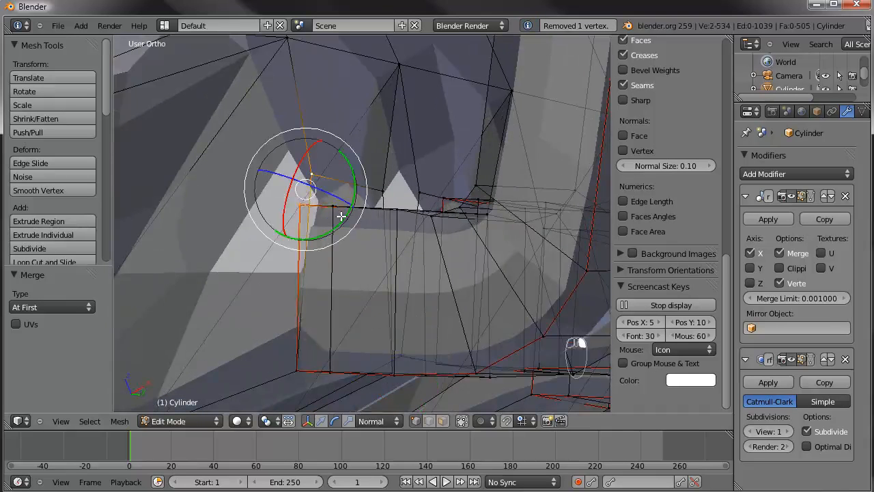
{"action": "key", "text": "alt+m"}
{"action": "left_click", "coordinate": [341, 215]}
{"action": "right_click", "coordinate": [382, 229]}
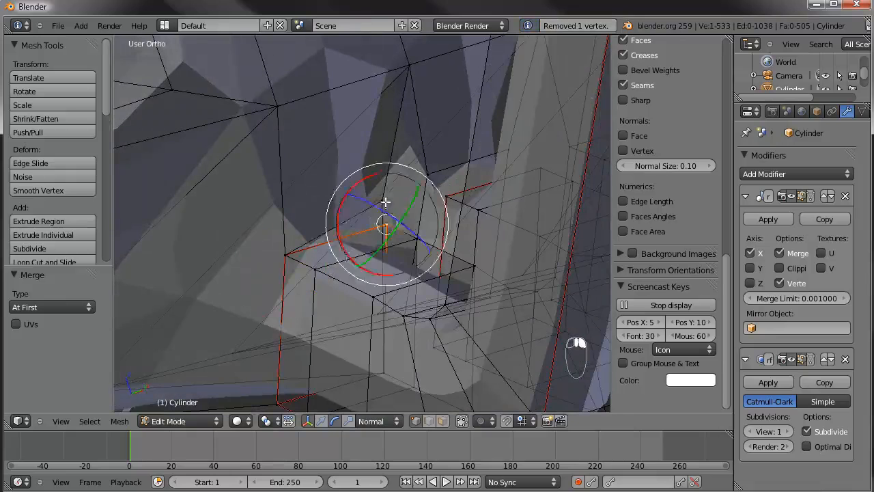
{"action": "key", "text": "alt+m"}
{"action": "left_click", "coordinate": [387, 202]}
Merge two base corners of the second leg with the matching vertices of the body opening, using At First
{"action": "middle_click_drag", "start_coordinate": [443, 185], "coordinate": [304, 235], "text": "shift"}
{"action": "right_click", "coordinate": [413, 226]}
{"action": "right_click", "coordinate": [401, 203], "text": "shift"}
{"action": "left_click", "coordinate": [403, 203]}
{"action": "right_click", "coordinate": [370, 183]}
{"action": "right_click", "coordinate": [328, 164], "text": "shift"}
{"action": "key", "text": "alt+m"}
{"action": "left_click", "coordinate": [327, 171]}
Merge the second leg's other two base corners with the adjacent body vertices, using At First
{"action": "middle_click_drag", "start_coordinate": [367, 232], "coordinate": [298, 248]}
{"action": "right_click", "coordinate": [297, 248], "text": "shift"}
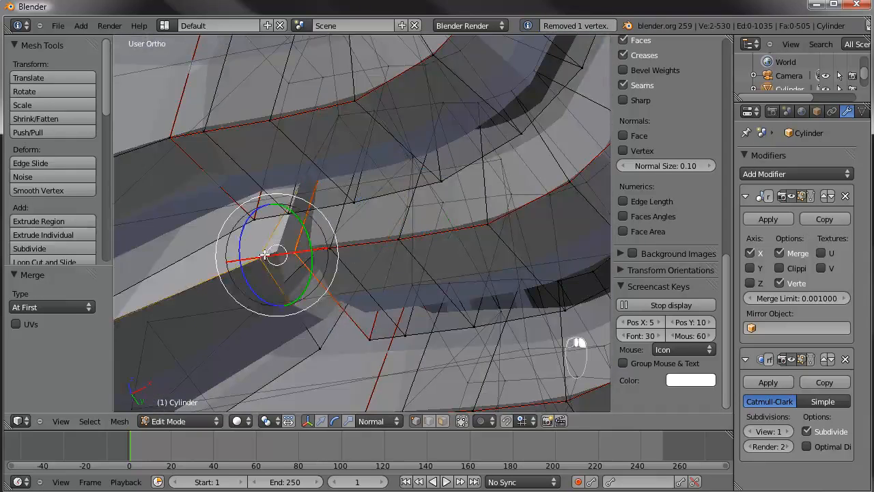
{"action": "key", "text": "alt+m"}
{"action": "left_click", "coordinate": [289, 267]}
{"action": "right_click", "coordinate": [360, 338]}
{"action": "right_click", "coordinate": [331, 354], "text": "shift"}
{"action": "key", "text": "alt+m"}
{"action": "left_click", "coordinate": [333, 362]}
Merge the rear leg's base corners with the matching body vertices, using At First
{"action": "middle_click_drag", "start_coordinate": [476, 277], "coordinate": [375, 251]}
{"action": "key", "text": "alt+m"}
{"action": "left_click", "coordinate": [372, 258]}
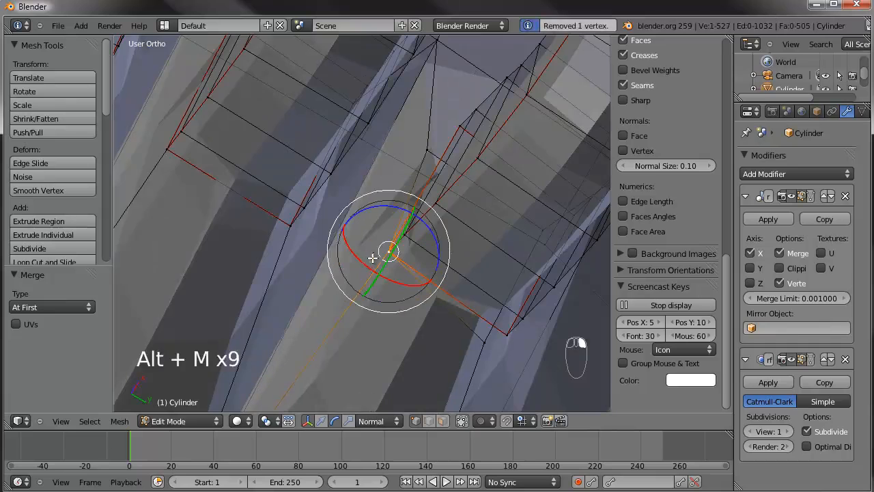
{"action": "right_click", "coordinate": [513, 336], "text": "shift"}
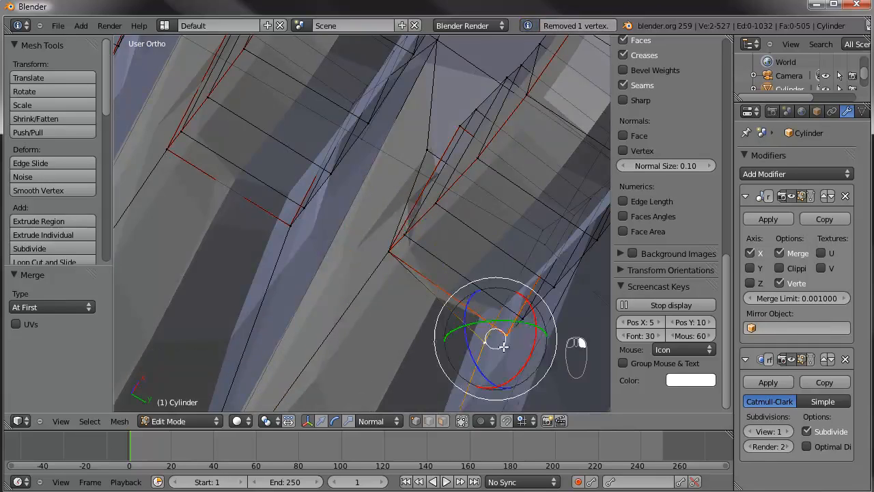
{"action": "key", "text": "alt+m"}
{"action": "left_click", "coordinate": [503, 346]}
{"action": "middle_click_drag", "start_coordinate": [536, 274], "coordinate": [342, 234]}
{"action": "key", "text": "alt+m"}
{"action": "left_click", "coordinate": [470, 237]}
Snap the 3D cursor to the center of the rear leg's base edge loop
{"action": "scroll", "coordinate": [342, 234], "scroll_direction": "up", "scroll_amount": 4}
{"action": "middle_click_drag", "start_coordinate": [269, 212], "coordinate": [366, 224]}
{"action": "right_click", "coordinate": [377, 213], "text": "alt"}
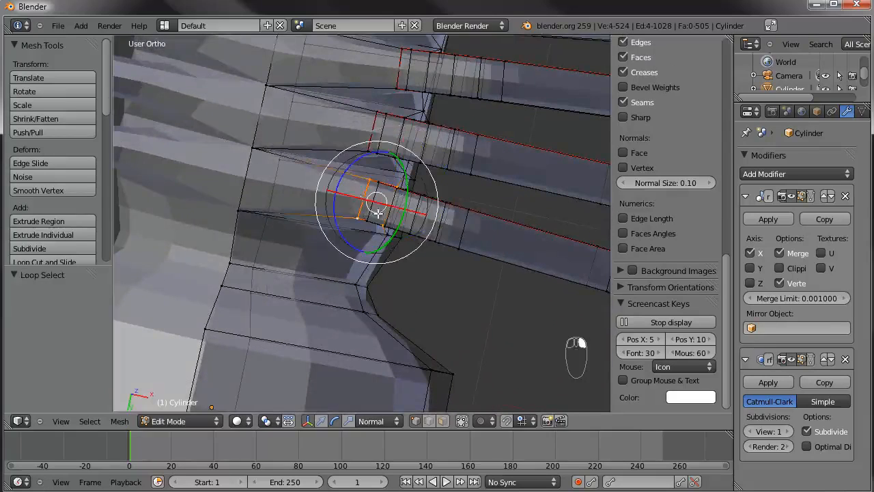
{"action": "middle_click_drag", "start_coordinate": [463, 254], "coordinate": [405, 197]}
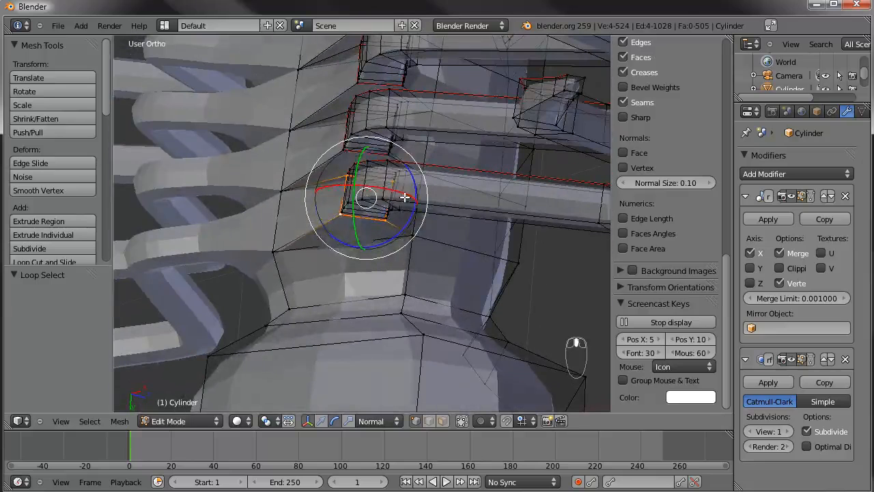
{"action": "key", "text": "shift+s"}
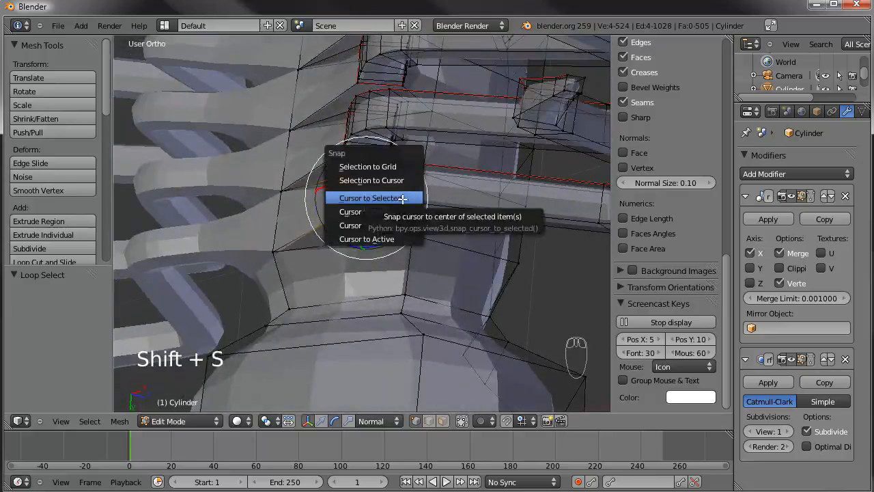
{"action": "left_click", "coordinate": [402, 198]}
In top view and face select mode, select the entire rear leg as linked faces, limited by seams
{"action": "middle_click_drag", "start_coordinate": [505, 236], "coordinate": [371, 175]}
{"action": "key", "text": "KP_7"}
{"action": "scroll", "coordinate": [417, 210], "scroll_direction": "down", "scroll_amount": 1}
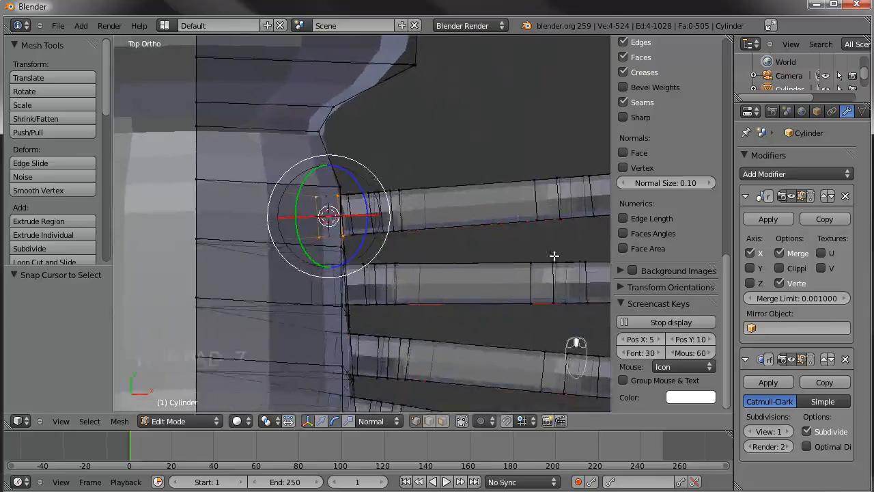
{"action": "scroll", "coordinate": [554, 256], "scroll_direction": "down", "scroll_amount": 1}
{"action": "middle_click_drag", "start_coordinate": [474, 215], "coordinate": [399, 245], "text": "shift"}
{"action": "scroll", "coordinate": [464, 263], "scroll_direction": "down", "scroll_amount": 2}
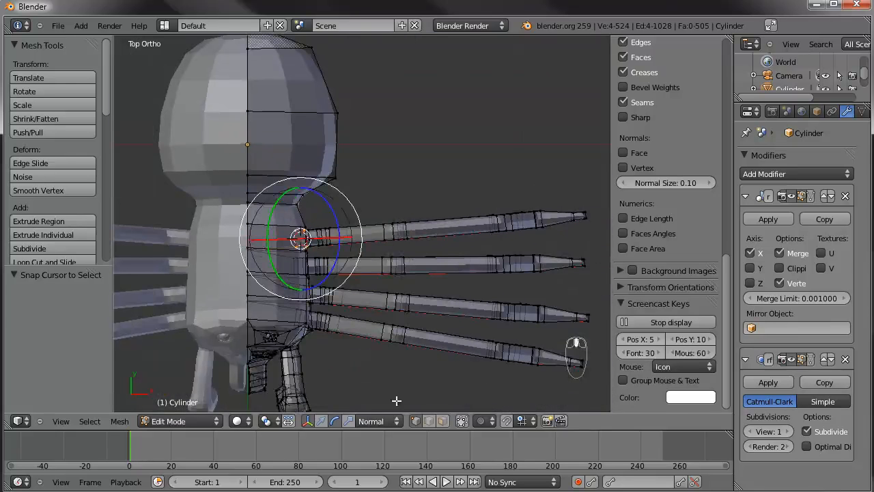
{"action": "left_click", "coordinate": [442, 421]}
{"action": "right_click", "coordinate": [462, 228]}
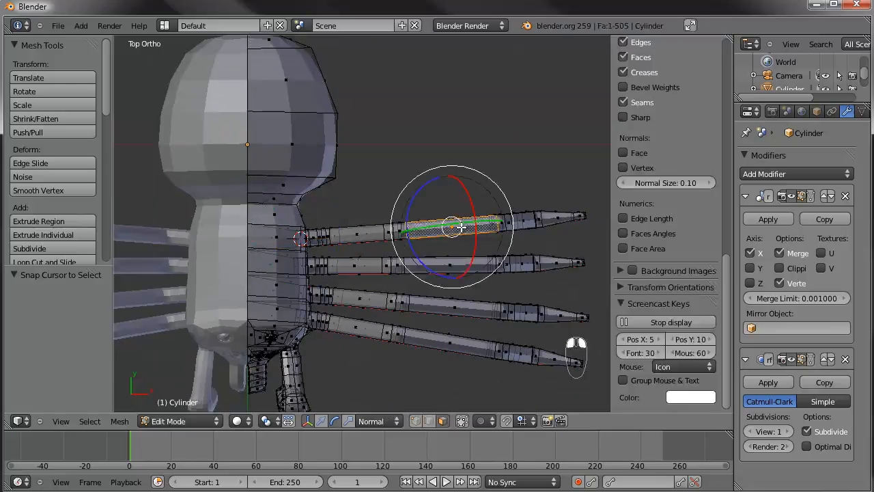
{"action": "key", "text": "ctrl+l"}
{"action": "scroll", "coordinate": [461, 227], "scroll_direction": "up", "scroll_amount": 3}
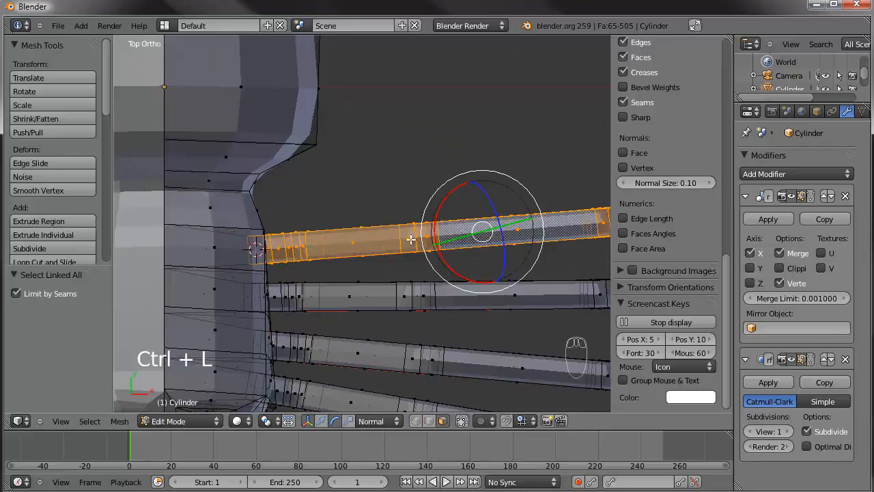
Rotate the rear leg about 9.6° toward the abdomen around the 3D cursor, with proportional editing enabled and a small influence radius
{"action": "key", "text": "alt+o"}
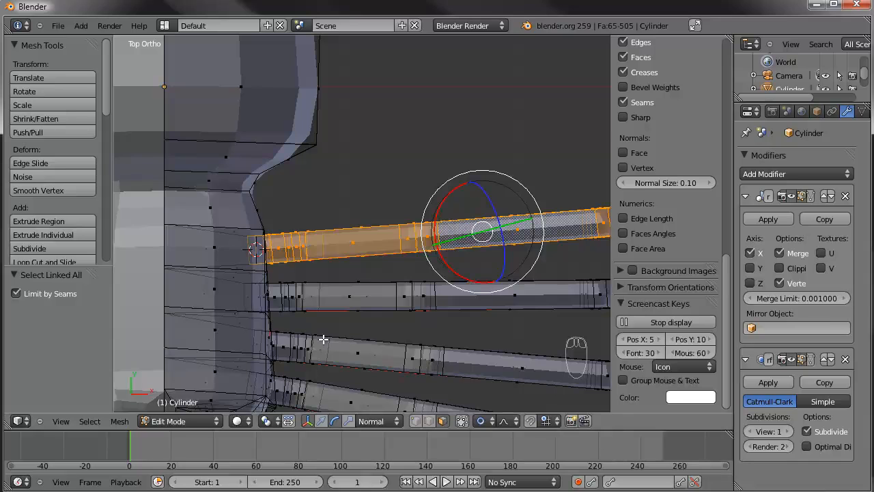
{"action": "key", "text": "period"}
{"action": "scroll", "coordinate": [425, 249], "scroll_direction": "down", "scroll_amount": 1}
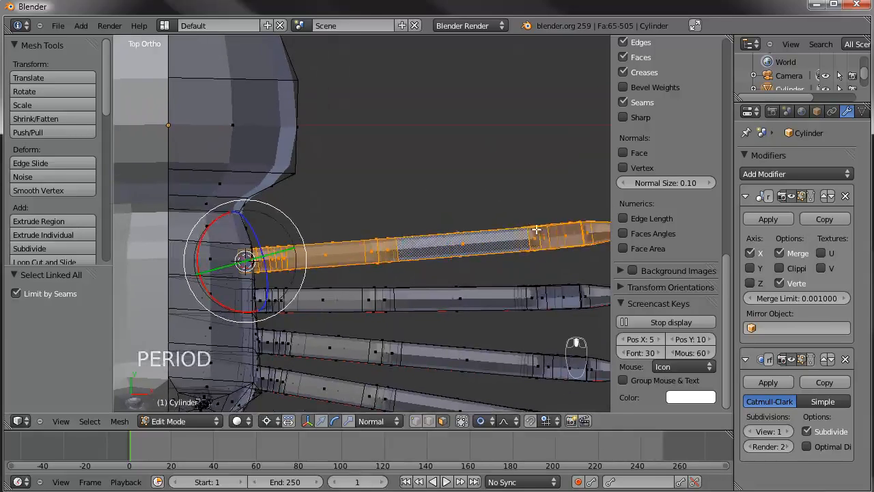
{"action": "key", "text": "r"}
{"action": "key", "text": "r"}
{"action": "scroll", "coordinate": [524, 200], "scroll_direction": "up", "scroll_amount": 10}
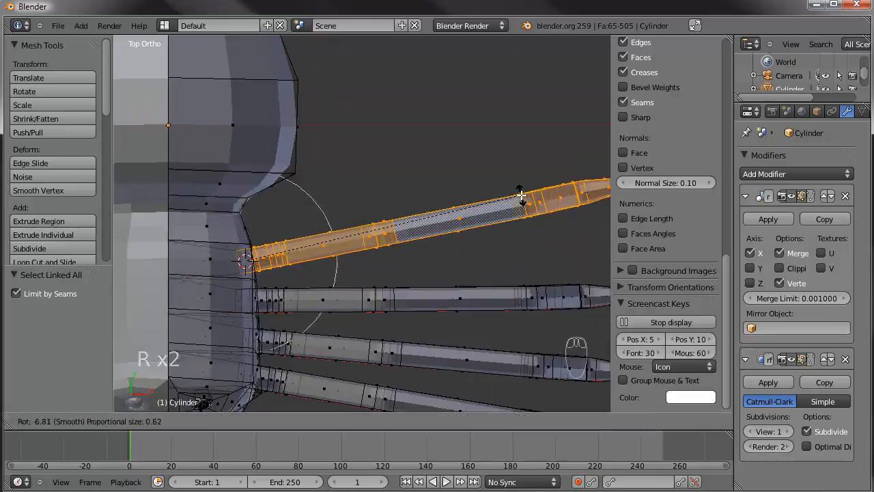
{"action": "scroll", "coordinate": [516, 182], "scroll_direction": "up", "scroll_amount": 1}
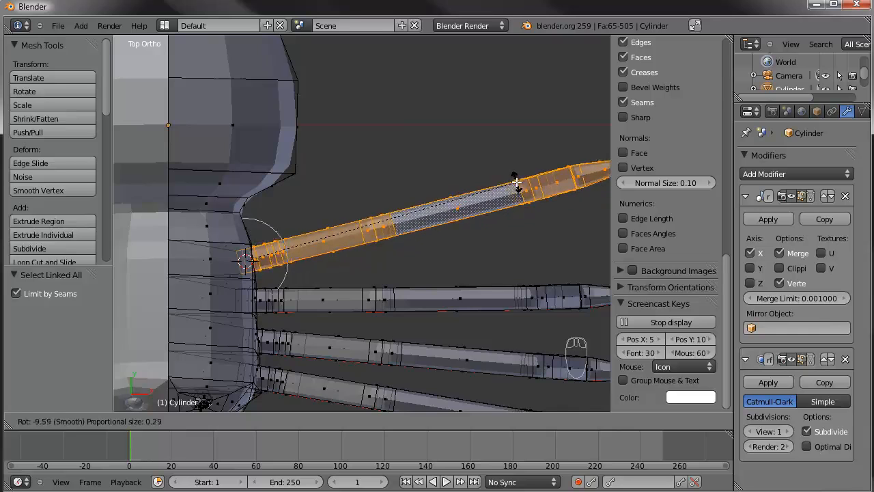
{"action": "left_click", "coordinate": [516, 182]}
Move the rear leg about 0.13 along Y toward the abdomen, keeping proportional editing on
{"action": "key", "text": "g"}
{"action": "scroll", "coordinate": [401, 265], "scroll_direction": "down", "scroll_amount": 3}
{"action": "scroll", "coordinate": [399, 263], "scroll_direction": "down", "scroll_amount": 1}
{"action": "left_click", "coordinate": [396, 255]}
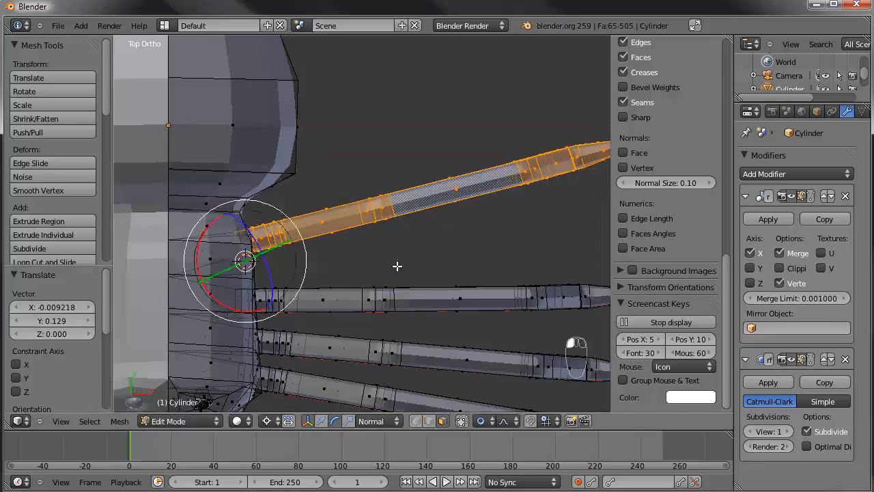
{"action": "scroll", "coordinate": [398, 263], "scroll_direction": "down", "scroll_amount": 4}
{"action": "scroll", "coordinate": [394, 259], "scroll_direction": "up", "scroll_amount": 4}
{"action": "scroll", "coordinate": [393, 258], "scroll_direction": "up", "scroll_amount": 2}
Select the whole leg in front of the rear leg and move it about 0.09 along Y toward the abdomen
{"action": "right_click", "coordinate": [380, 235]}
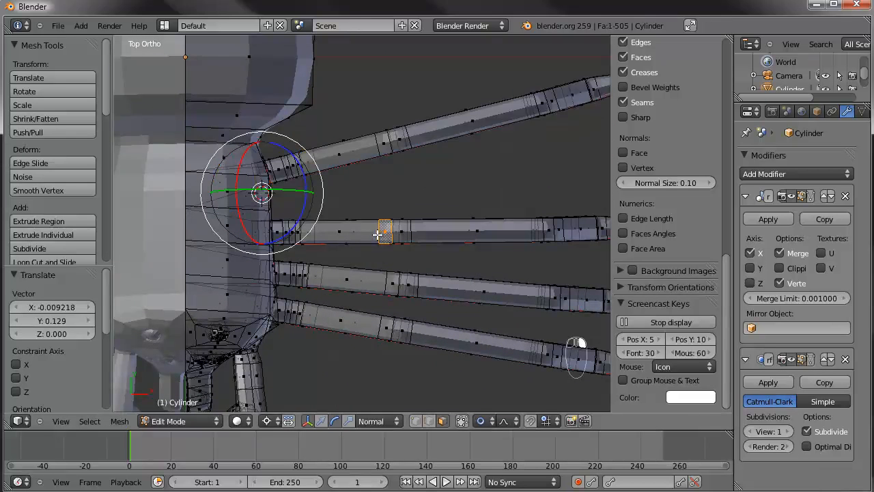
{"action": "key", "text": "ctrl+l"}
{"action": "key", "text": "g"}
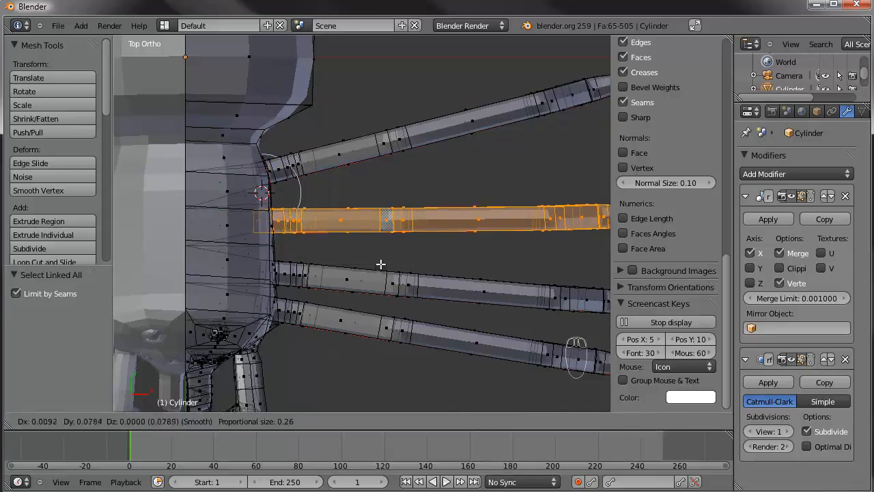
{"action": "left_click", "coordinate": [381, 262]}
{"action": "scroll", "coordinate": [381, 254], "scroll_direction": "down", "scroll_amount": 3}
{"action": "middle_click_drag", "start_coordinate": [381, 247], "coordinate": [384, 247], "text": "shift"}
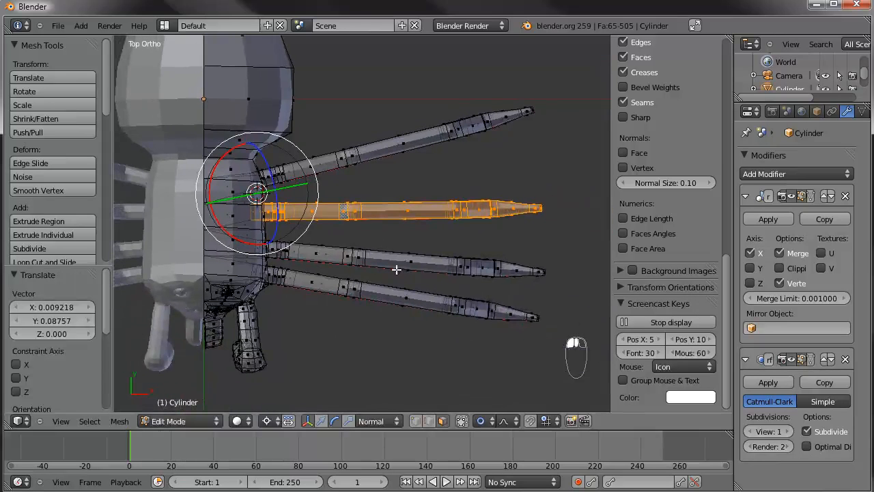
{"action": "middle_click_drag", "start_coordinate": [408, 274], "coordinate": [414, 260], "text": "shift"}
Rotate the whole front leg about 6.3° toward the head around its own center and move it about 0.14 forward along Y
{"action": "right_click", "coordinate": [412, 271]}
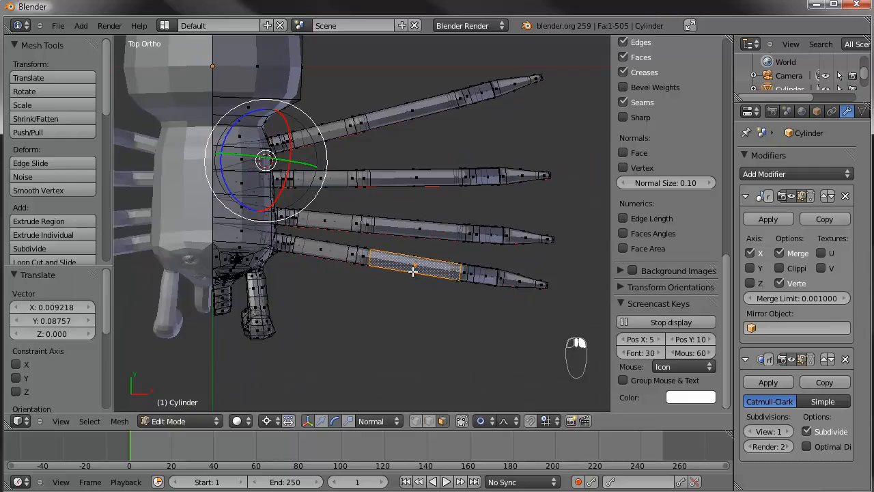
{"action": "key", "text": "ctrl+l"}
{"action": "key", "text": "r"}
{"action": "right_click", "coordinate": [476, 237]}
{"action": "key", "text": "ctrl+comma"}
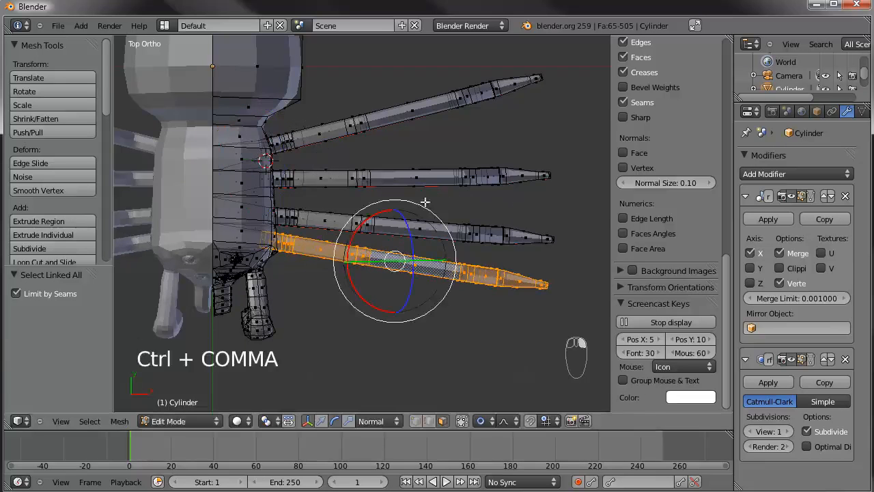
{"action": "key", "text": "r"}
{"action": "left_click", "coordinate": [542, 193]}
{"action": "key", "text": "g"}
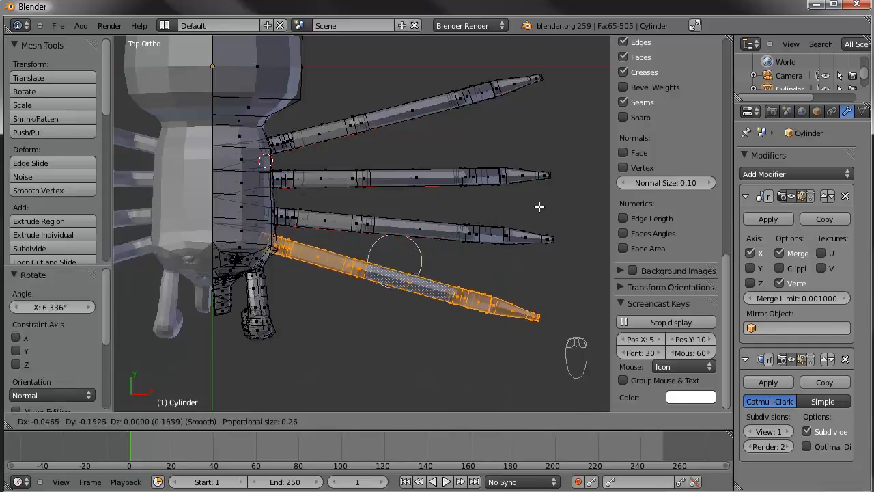
{"action": "left_click", "coordinate": [540, 206]}
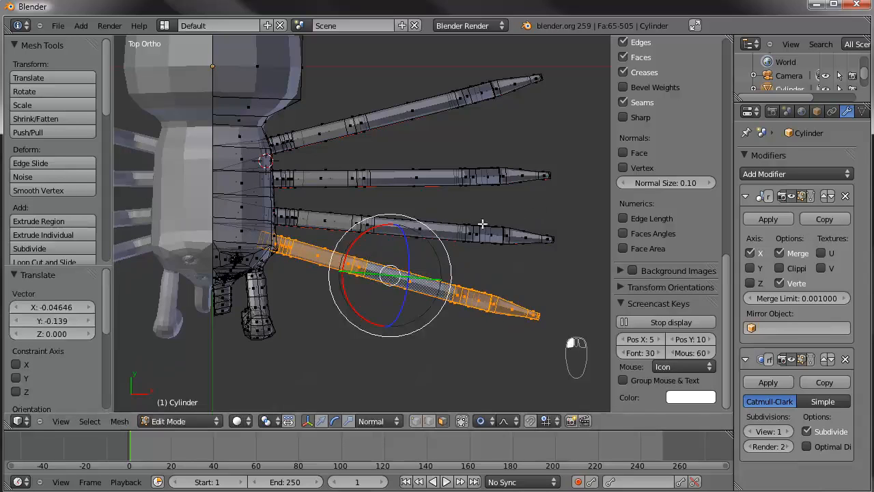
Add the second leg to the selection and move both front legs about 0.1 back along Y
{"action": "right_click", "coordinate": [322, 222], "text": "shift"}
{"action": "key", "text": "ctrl+l"}
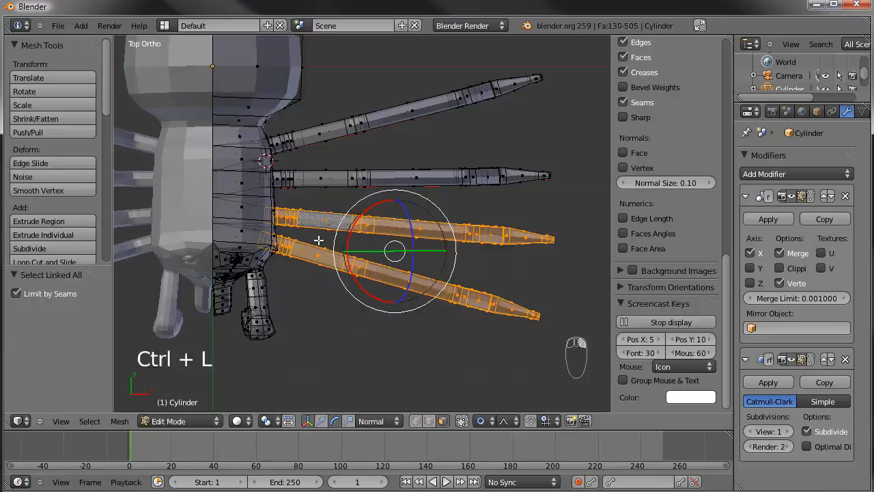
{"action": "key", "text": "g"}
{"action": "left_click", "coordinate": [319, 230]}
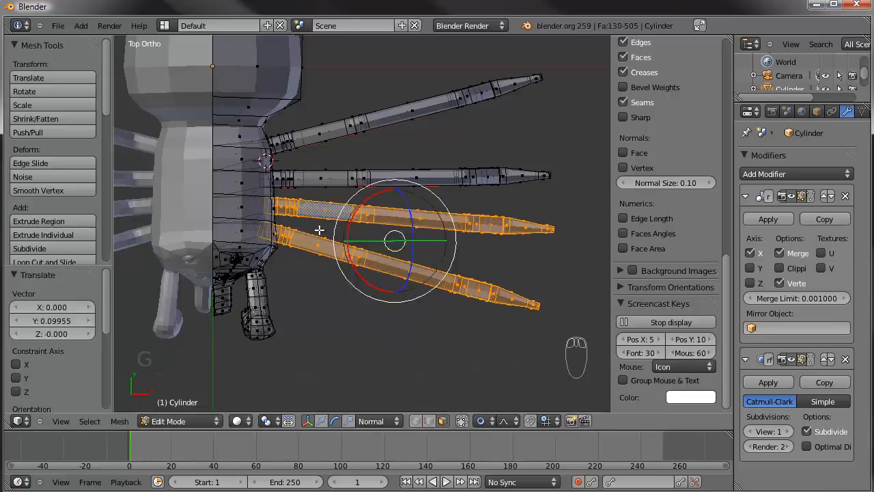
Turn on clipping in the Mirror modifier and move the front body's upper face between the legs outward about 0.1 along X
{"action": "right_click", "coordinate": [239, 211]}
{"action": "middle_click_drag", "start_coordinate": [306, 225], "coordinate": [317, 233], "text": "shift"}
{"action": "middle_click_drag", "start_coordinate": [299, 281], "coordinate": [324, 193]}
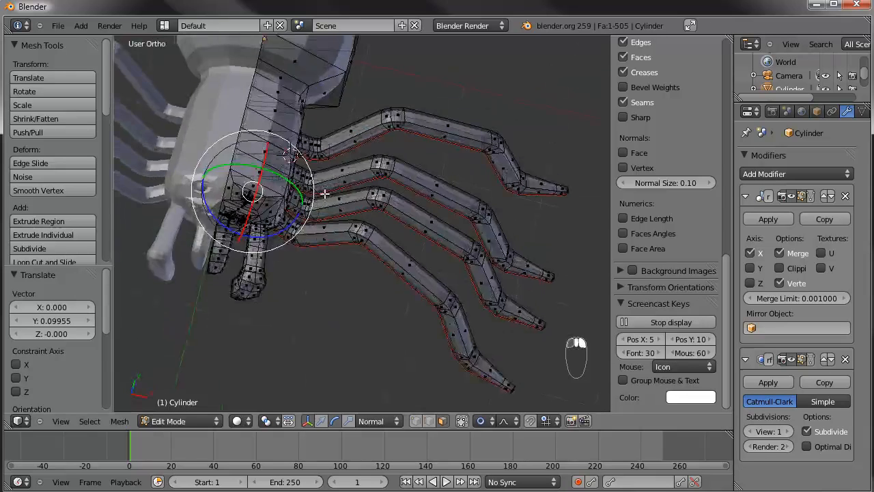
{"action": "middle_click_drag", "start_coordinate": [362, 223], "coordinate": [413, 267], "text": "shift"}
{"action": "scroll", "coordinate": [413, 267], "scroll_direction": "up", "scroll_amount": 4}
{"action": "key", "text": "g"}
{"action": "key", "text": "g"}
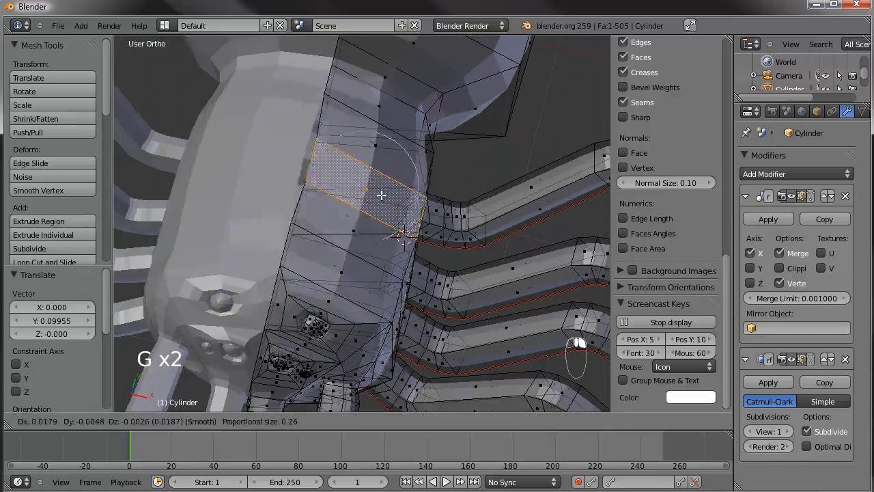
{"action": "right_click", "coordinate": [385, 196]}
{"action": "left_click", "coordinate": [785, 270]}
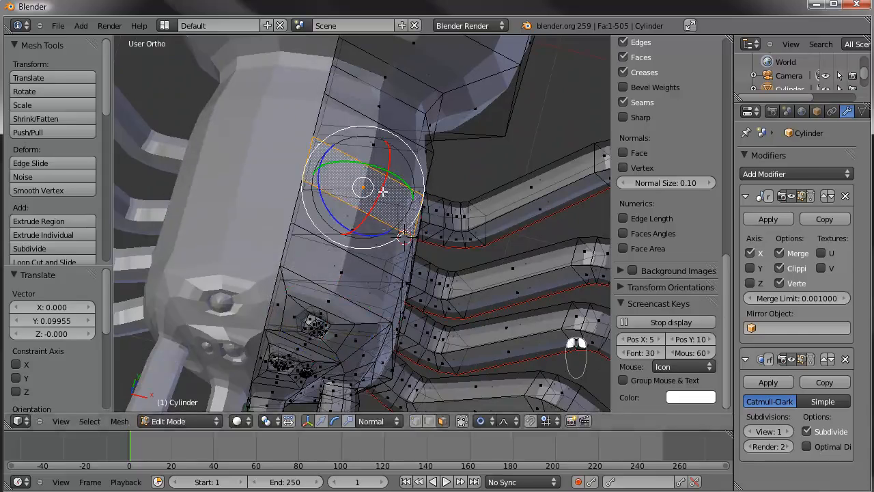
{"action": "key", "text": "g"}
{"action": "left_click", "coordinate": [400, 191]}
{"action": "middle_click_drag", "start_coordinate": [401, 191], "coordinate": [463, 329]}
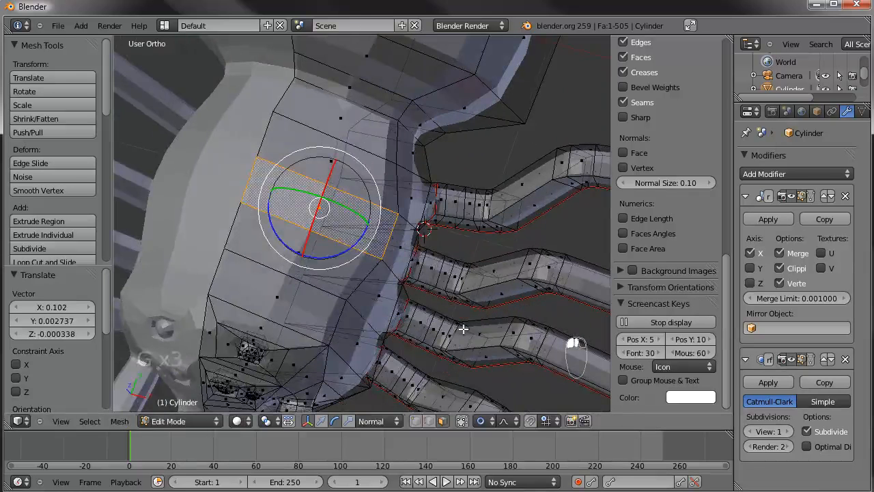
Move individual vertices along the upper side edge of the front body outward to widen and round it, using proportional editing
{"action": "key", "text": "g"}
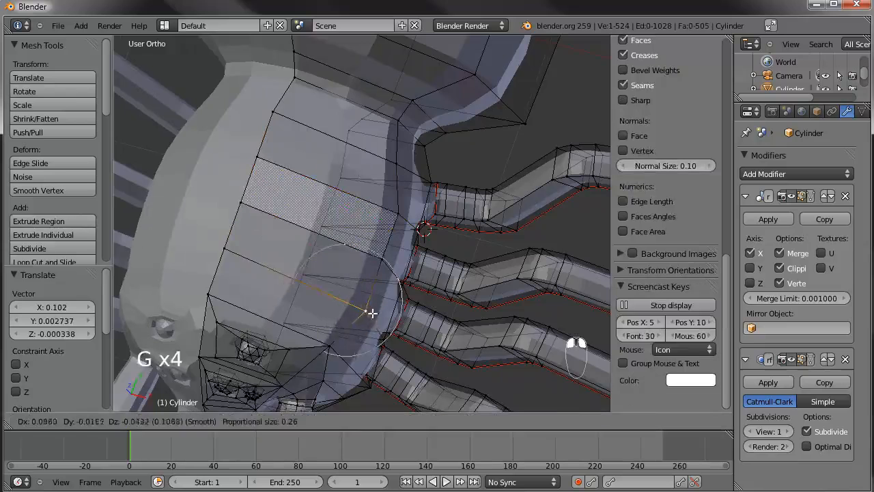
{"action": "left_click", "coordinate": [347, 337]}
{"action": "key", "text": "g"}
{"action": "left_click", "coordinate": [405, 159]}
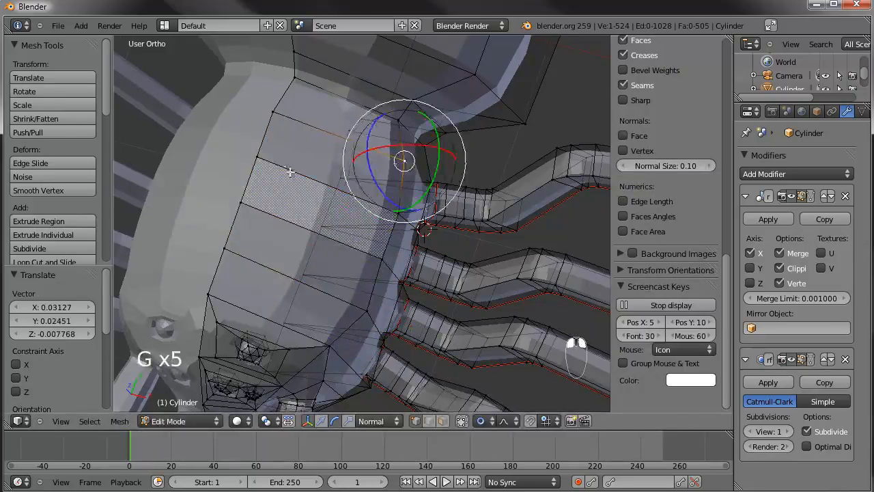
{"action": "middle_click_drag", "start_coordinate": [406, 159], "coordinate": [380, 185]}
{"action": "key", "text": "g"}
{"action": "left_click", "coordinate": [383, 176]}
{"action": "key", "text": "g"}
{"action": "left_click", "coordinate": [314, 145]}
Move the vertices along the top center line of the front body to raise and smooth its back
{"action": "middle_click_drag", "start_coordinate": [339, 300], "coordinate": [323, 267]}
{"action": "scroll", "coordinate": [322, 267], "scroll_direction": "up", "scroll_amount": 2}
{"action": "key", "text": "g"}
{"action": "left_click", "coordinate": [234, 185]}
{"action": "key", "text": "g"}
{"action": "left_click", "coordinate": [274, 194]}
{"action": "key", "text": "g"}
{"action": "left_click", "coordinate": [282, 180]}
{"action": "key", "text": "g"}
{"action": "left_click", "coordinate": [325, 145]}
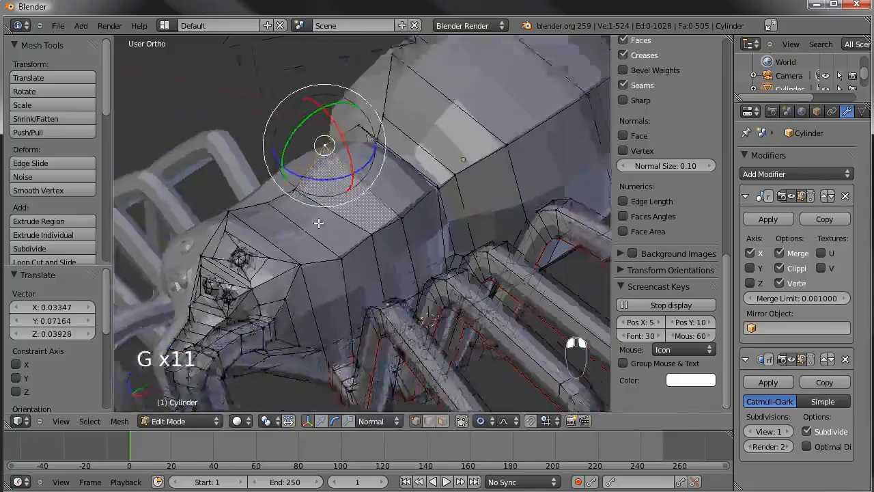
Move the upper side vertices of the front body outward and down, including the one beside the abdomen joint
{"action": "scroll", "coordinate": [318, 222], "scroll_direction": "down", "scroll_amount": 4}
{"action": "middle_click_drag", "start_coordinate": [318, 223], "coordinate": [385, 234]}
{"action": "scroll", "coordinate": [381, 242], "scroll_direction": "up", "scroll_amount": 3}
{"action": "right_click", "coordinate": [381, 247]}
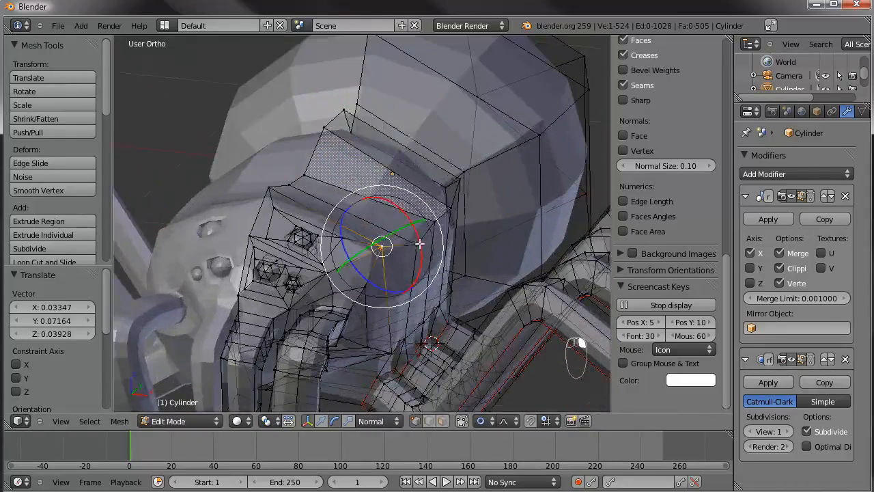
{"action": "right_click", "coordinate": [449, 212], "text": "shift"}
{"action": "key", "text": "g"}
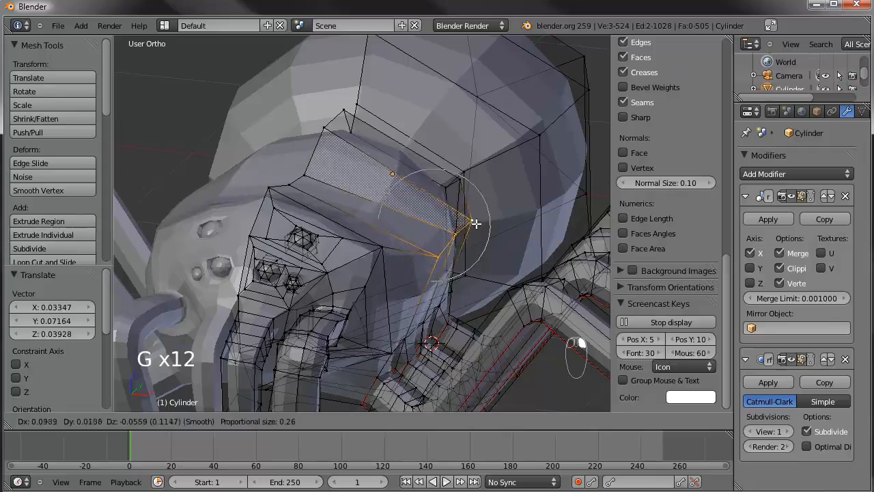
{"action": "left_click", "coordinate": [476, 223]}
{"action": "right_click", "coordinate": [463, 184]}
{"action": "key", "text": "g"}
{"action": "left_click", "coordinate": [482, 208]}
Inspect the legs and body with nothing selected, and compare them with the tarantula reference photo in Firefox before returning to Blender
{"action": "scroll", "coordinate": [378, 236], "scroll_direction": "down", "scroll_amount": 2}
{"action": "middle_click_drag", "start_coordinate": [378, 236], "coordinate": [328, 302]}
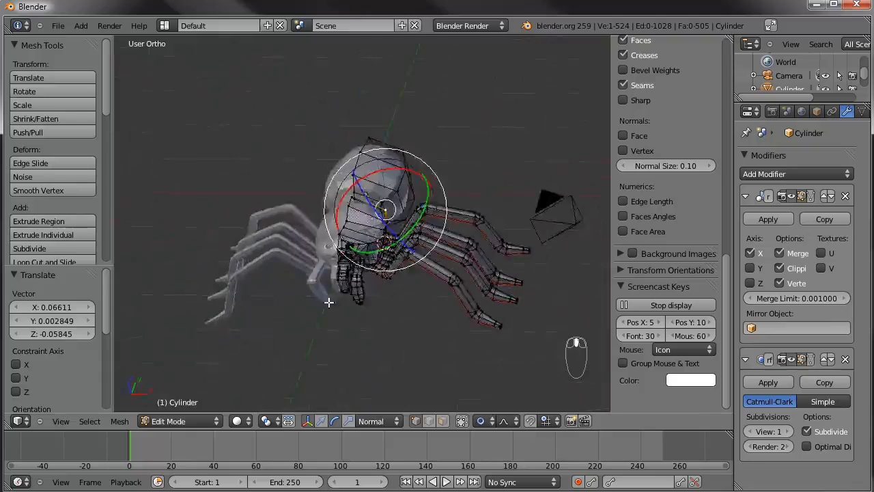
{"action": "scroll", "coordinate": [424, 314], "scroll_direction": "up", "scroll_amount": 3}
{"action": "middle_click_drag", "start_coordinate": [454, 318], "coordinate": [378, 308]}
{"action": "scroll", "coordinate": [384, 303], "scroll_direction": "up", "scroll_amount": 2}
{"action": "middle_click_drag", "start_coordinate": [414, 277], "coordinate": [368, 295], "text": "shift"}
{"action": "key", "text": "a"}
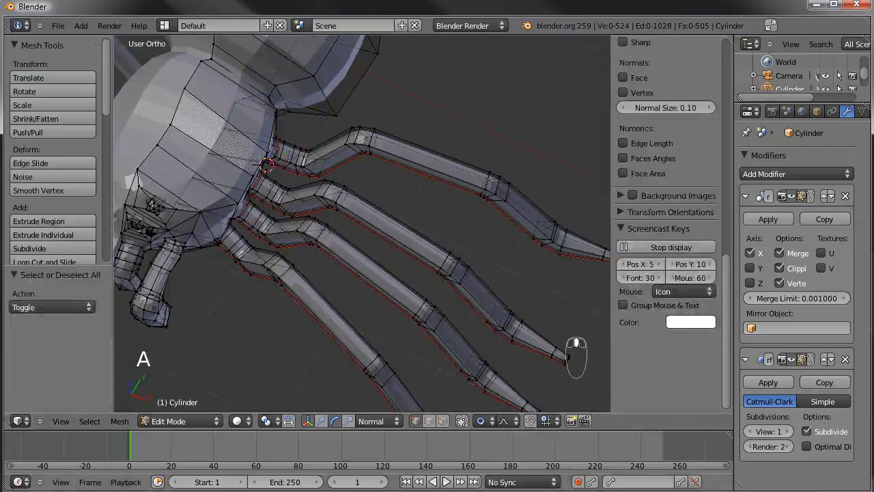
{"action": "left_click", "coordinate": [474, 490]}
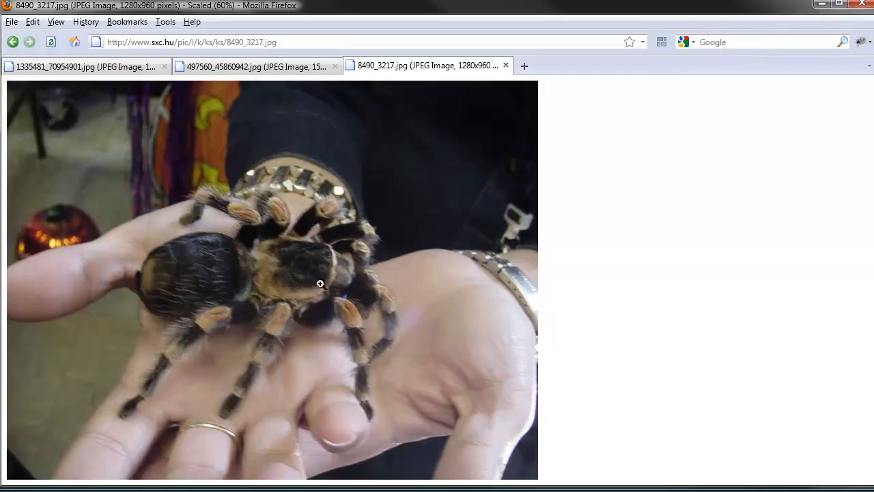
{"action": "left_click", "coordinate": [822, 4]}
Select the whole rear leg in face mode, rotate it about -4.2° in top view and move it back toward the abdomen
{"action": "middle_click_drag", "start_coordinate": [490, 202], "coordinate": [422, 192]}
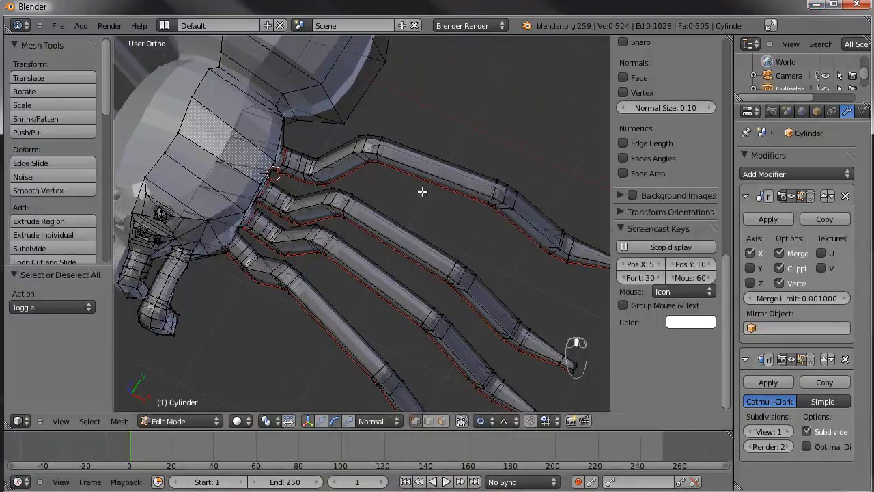
{"action": "left_click", "coordinate": [441, 420]}
{"action": "right_click", "coordinate": [451, 166]}
{"action": "key", "text": "ctrl+l"}
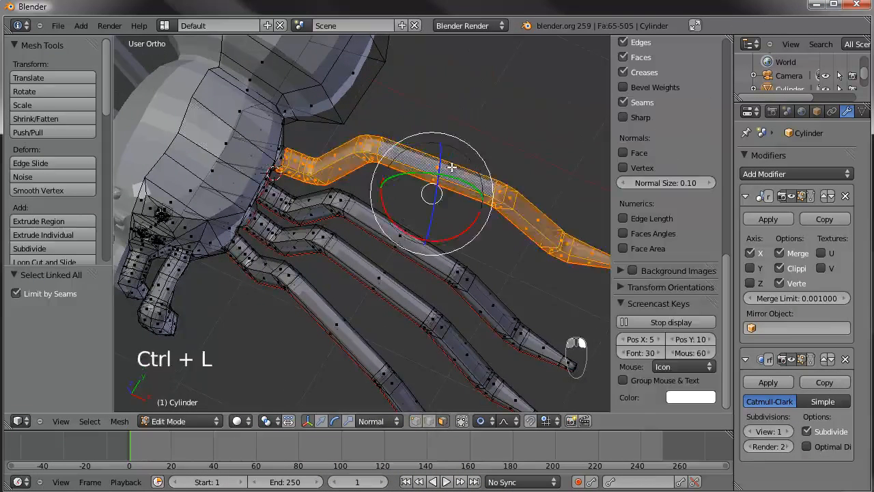
{"action": "middle_click_drag", "start_coordinate": [449, 166], "coordinate": [440, 168]}
{"action": "key", "text": "KP_7"}
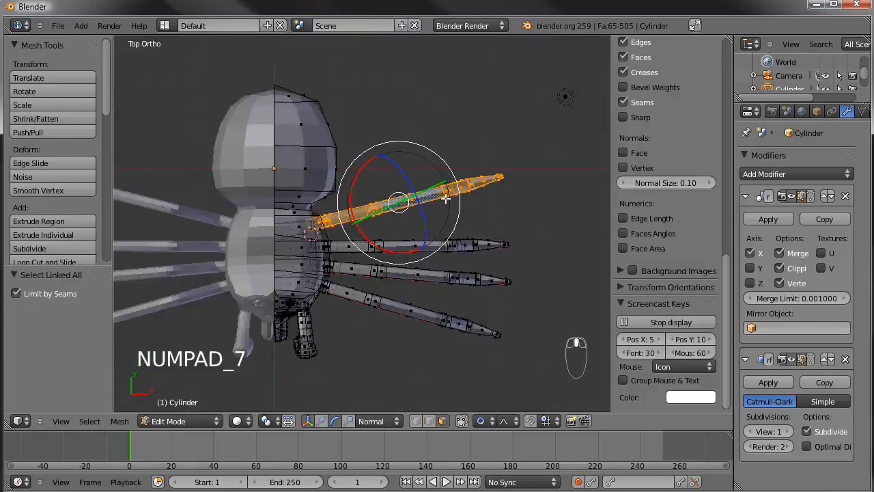
{"action": "scroll", "coordinate": [433, 227], "scroll_direction": "up", "scroll_amount": 4}
{"action": "key", "text": "r"}
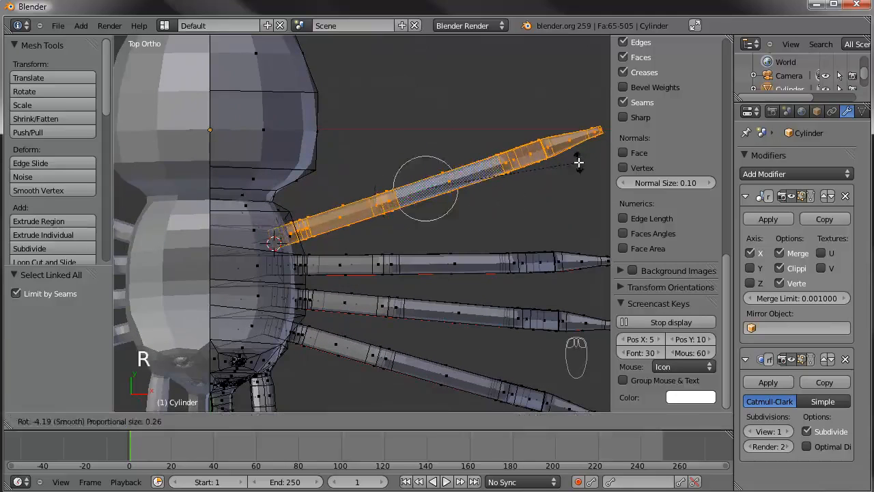
{"action": "left_click", "coordinate": [578, 159]}
{"action": "key", "text": "g"}
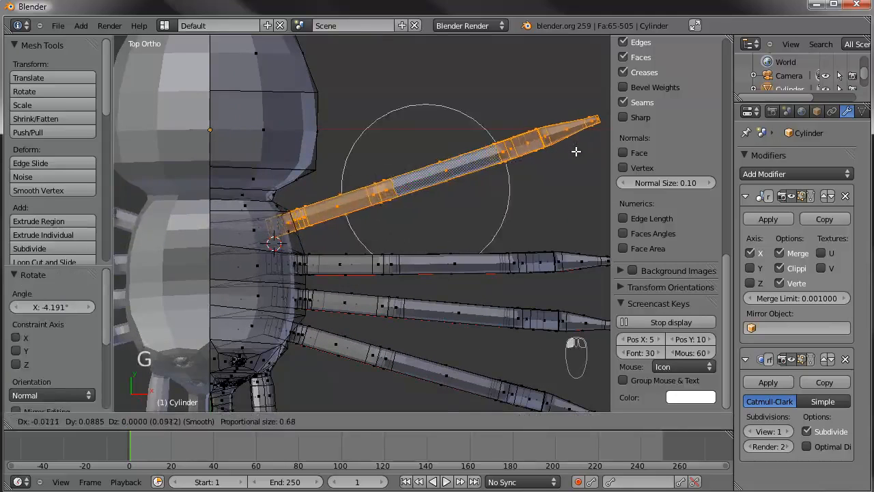
{"action": "left_click", "coordinate": [577, 147]}
Rotate the rear leg about another -6.7°, scale it and move its base against the front body, using proportional editing
{"action": "key", "text": "r"}
{"action": "scroll", "coordinate": [564, 132], "scroll_direction": "down", "scroll_amount": 5}
{"action": "left_click", "coordinate": [563, 131]}
{"action": "key", "text": "g"}
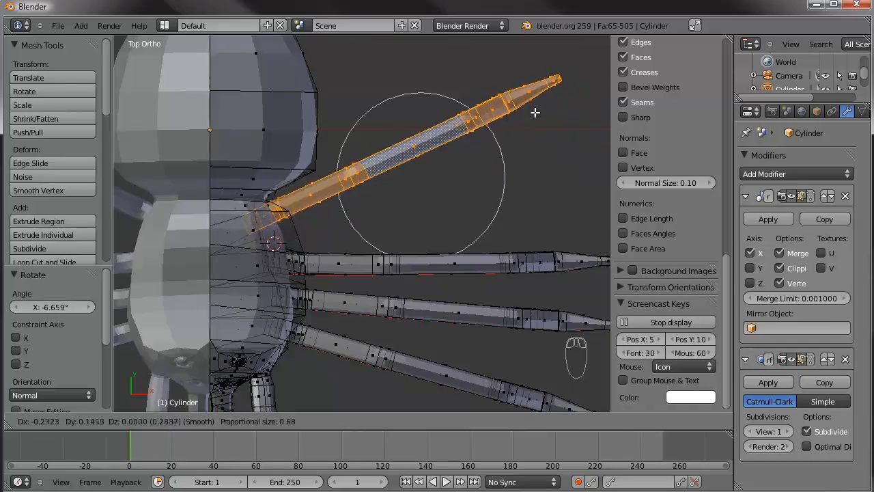
{"action": "left_click", "coordinate": [530, 116]}
{"action": "key", "text": "s"}
{"action": "left_click", "coordinate": [515, 151]}
{"action": "key", "text": "g"}
{"action": "left_click", "coordinate": [508, 154]}
Enlarge the rear leg's inner knee faces to about 1.29 times their size and slightly enlarge the joint near the foot
{"action": "middle_click_drag", "start_coordinate": [421, 272], "coordinate": [325, 163]}
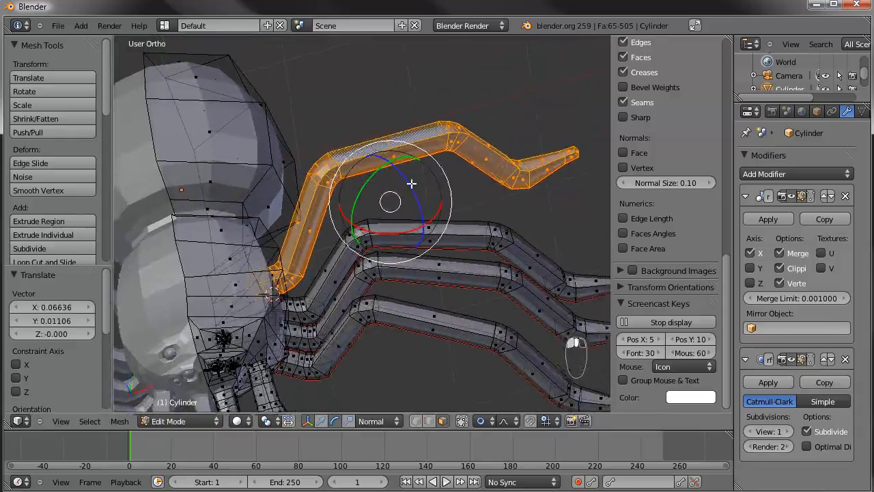
{"action": "right_click", "coordinate": [330, 169]}
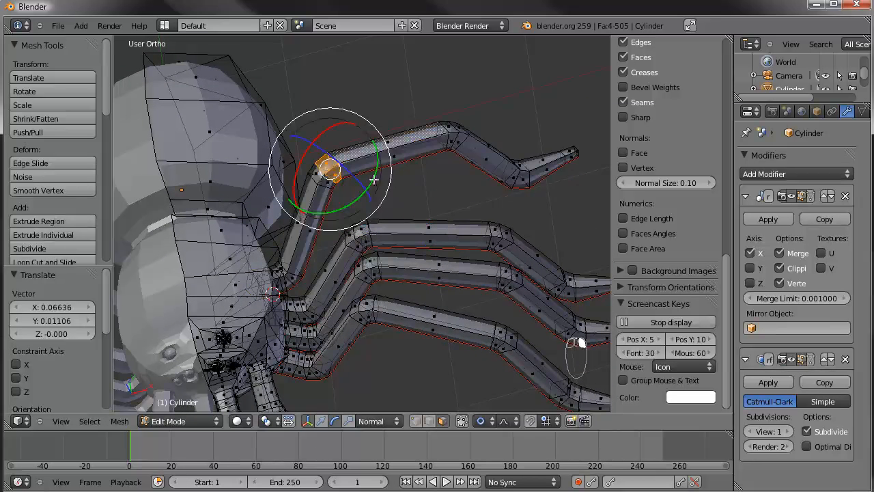
{"action": "left_click", "coordinate": [442, 172]}
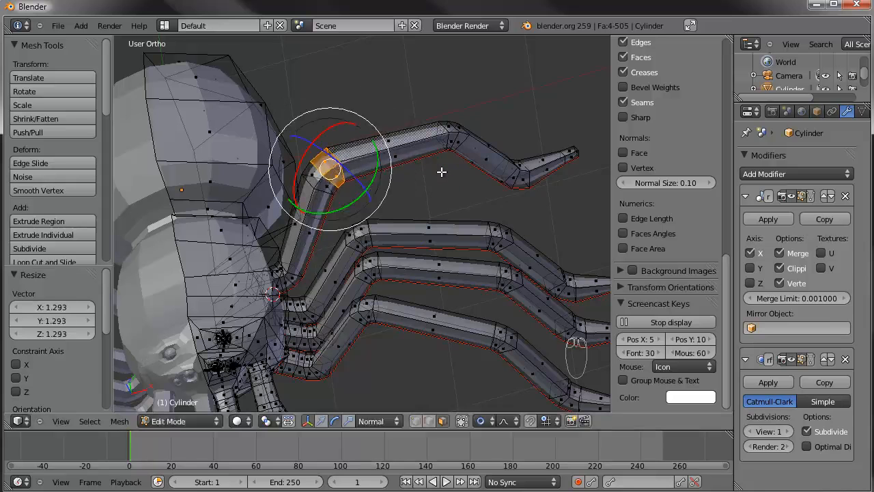
{"action": "right_click", "coordinate": [507, 185]}
{"action": "key", "text": "s"}
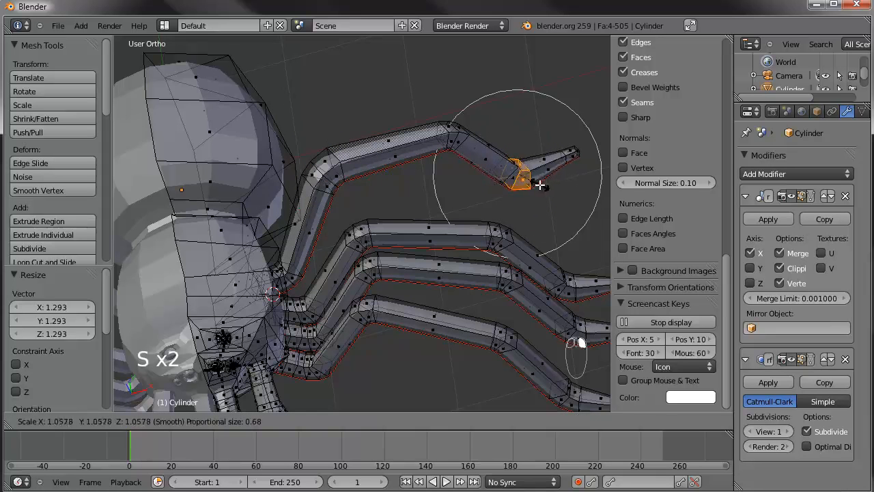
{"action": "left_click", "coordinate": [543, 181]}
{"action": "key", "text": "a"}
{"action": "middle_click_drag", "start_coordinate": [343, 207], "coordinate": [400, 189]}
{"action": "right_click", "coordinate": [425, 155]}
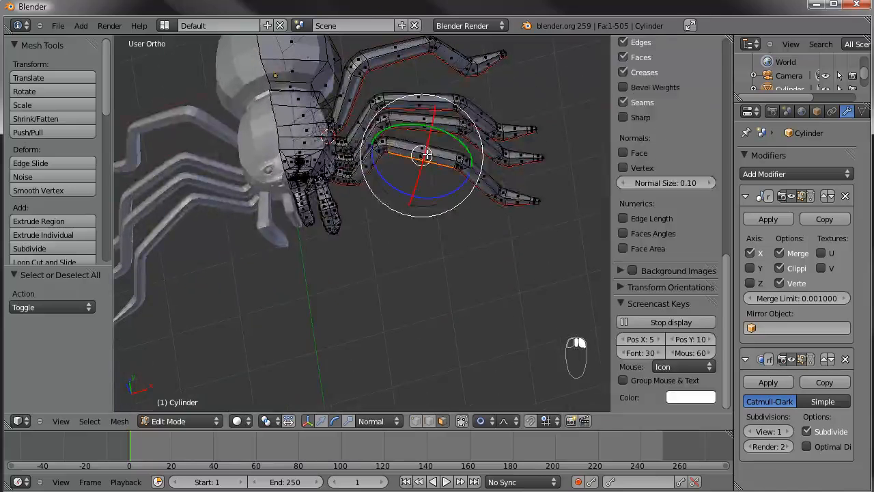
{"action": "key", "text": "ctrl+l"}
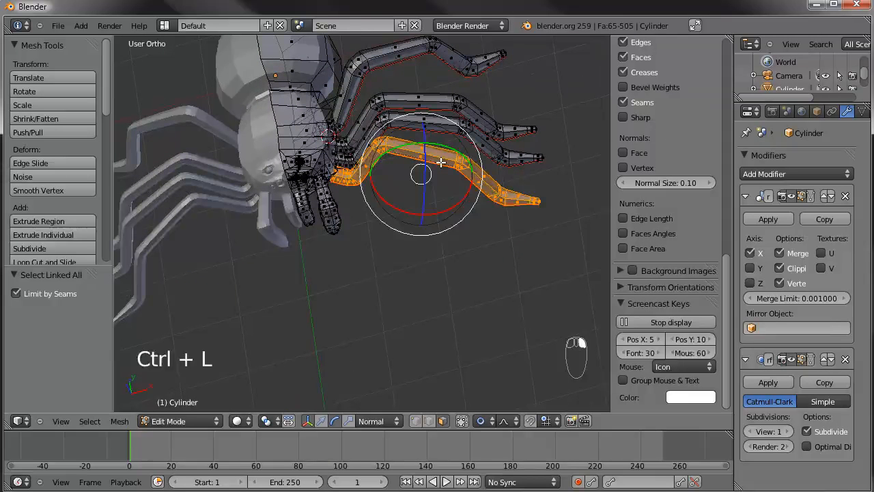
{"action": "key", "text": "KP_7"}
{"action": "key", "text": "s"}
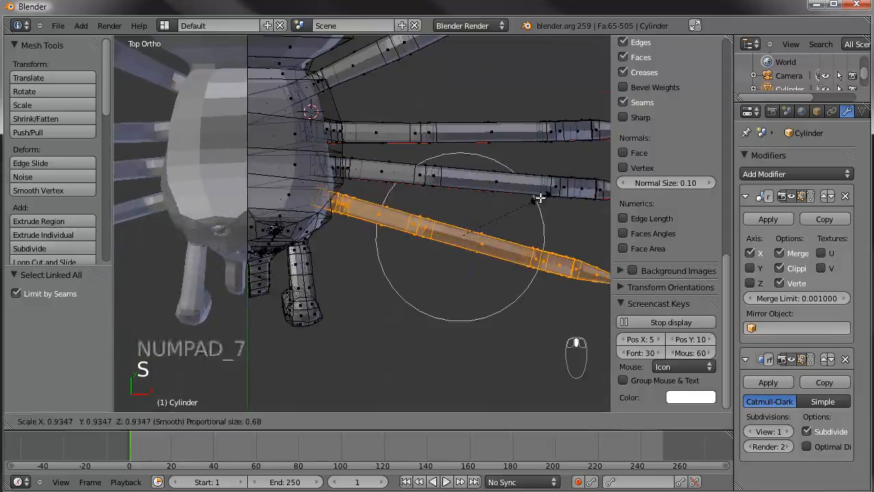
{"action": "left_click", "coordinate": [501, 212]}
Place the 3D cursor at the base of the front leg and clear the selection
{"action": "middle_click_drag", "start_coordinate": [326, 292], "coordinate": [336, 217]}
{"action": "key", "text": "KP_3"}
{"action": "middle_click_drag", "start_coordinate": [351, 347], "coordinate": [302, 222]}
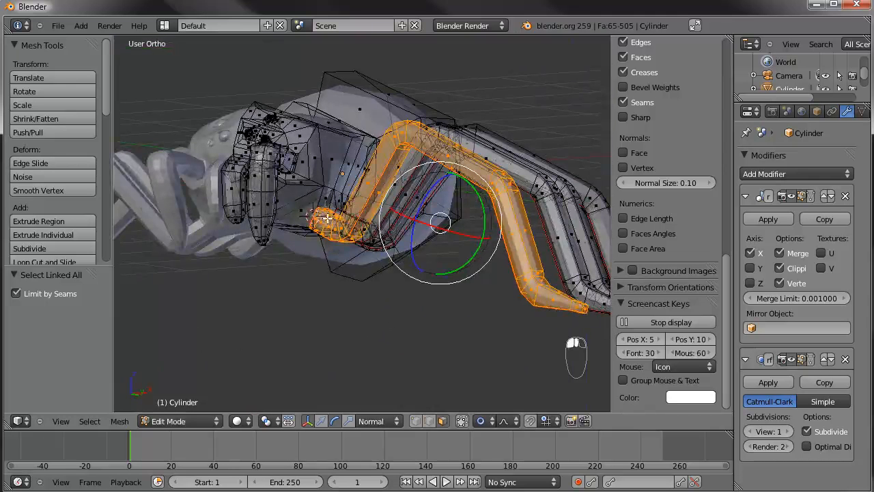
{"action": "key", "text": "KP_3"}
{"action": "left_click", "coordinate": [373, 212]}
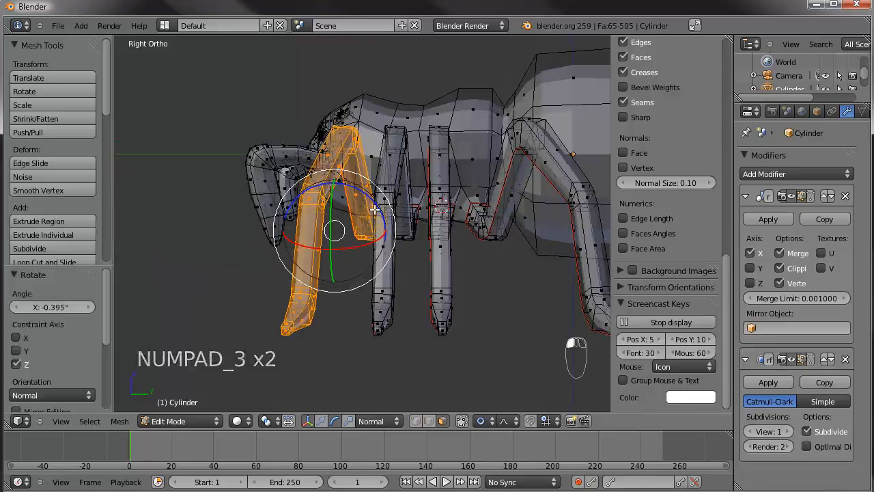
{"action": "key", "text": "a"}
{"action": "key", "text": "a"}
{"action": "key", "text": "a"}
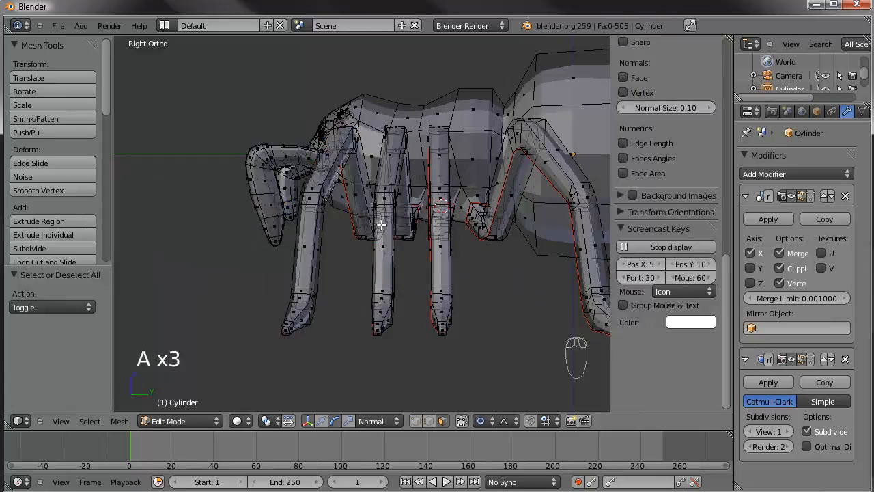
{"action": "key", "text": "KP_1"}
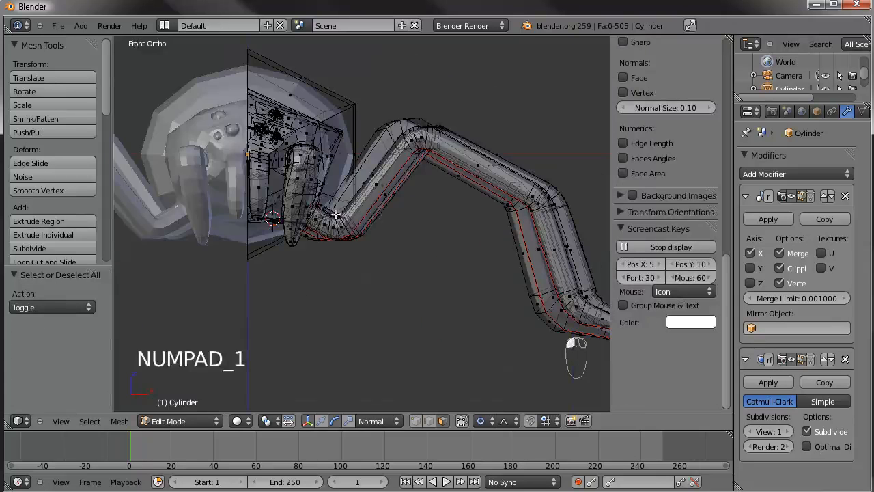
Select the whole front leg and rotate it forward about 17° around the 3D cursor in top view
{"action": "middle_click_drag", "start_coordinate": [419, 188], "coordinate": [325, 325]}
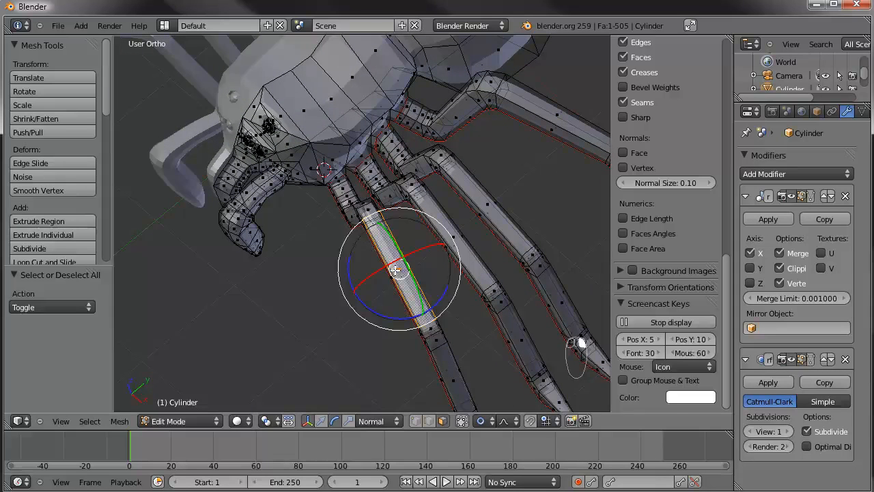
{"action": "key", "text": "ctrl+l"}
{"action": "key", "text": "KP_7"}
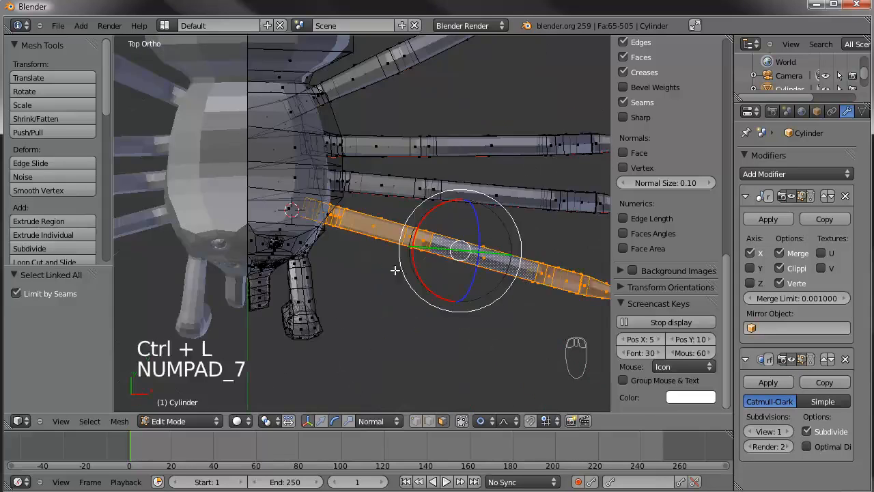
{"action": "key", "text": "r"}
{"action": "right_click", "coordinate": [511, 202]}
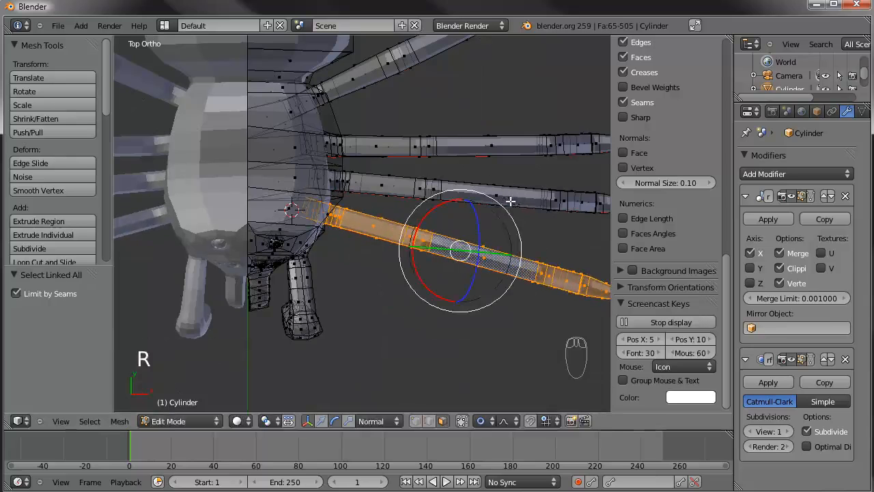
{"action": "key", "text": "period"}
{"action": "key", "text": "r"}
{"action": "key", "text": "r"}
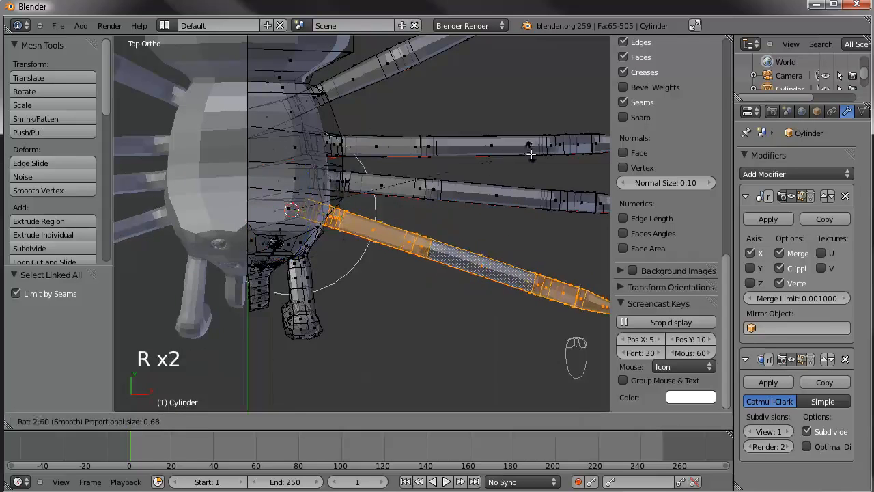
{"action": "left_click", "coordinate": [512, 205]}
Scale the front leg down slightly about the 3D cursor and move its base into the front body
{"action": "key", "text": "s"}
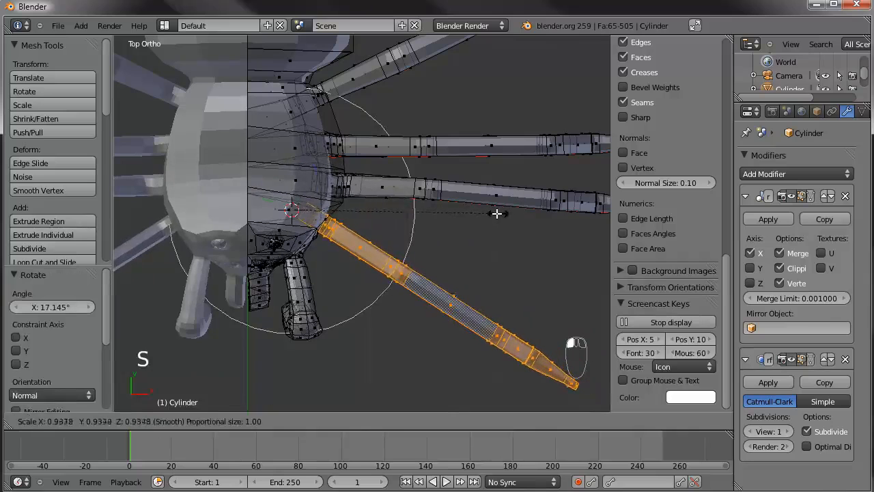
{"action": "left_click", "coordinate": [495, 210]}
{"action": "key", "text": "g"}
{"action": "left_click", "coordinate": [489, 210]}
Return to Object Mode, apply smooth shading to the spider and view it with nothing selected
{"action": "middle_click_drag", "start_coordinate": [489, 211], "coordinate": [393, 179]}
{"action": "key", "text": "Tab"}
{"action": "scroll", "coordinate": [289, 228], "scroll_direction": "down", "scroll_amount": 3}
{"action": "middle_click_drag", "start_coordinate": [289, 228], "coordinate": [397, 273]}
{"action": "key", "text": "a"}
{"action": "key", "text": "a"}
{"action": "scroll", "coordinate": [392, 307], "scroll_direction": "down", "scroll_amount": 2}
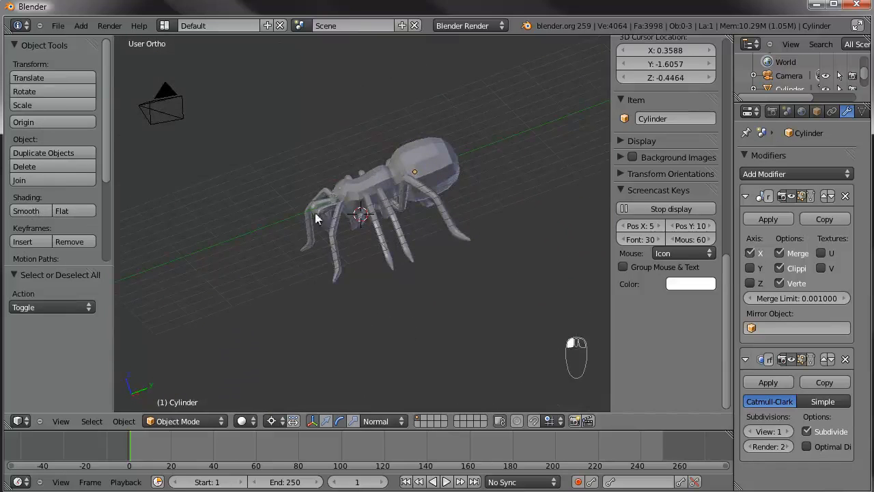
{"action": "right_click", "coordinate": [351, 193]}
{"action": "left_click", "coordinate": [45, 216]}
{"action": "scroll", "coordinate": [288, 203], "scroll_direction": "up", "scroll_amount": 4}
{"action": "key", "text": "a"}
{"action": "mouse_move", "coordinate": [396, 221]}
{"action": "middle_mouse_down"}
{"action": "mouse_move", "coordinate": [388, 246]}
{"action": "mouse_move", "coordinate": [387, 189]}
{"action": "mouse_move", "coordinate": [390, 232]}
{"action": "mouse_move", "coordinate": [355, 249]}
{"action": "middle_mouse_up"}
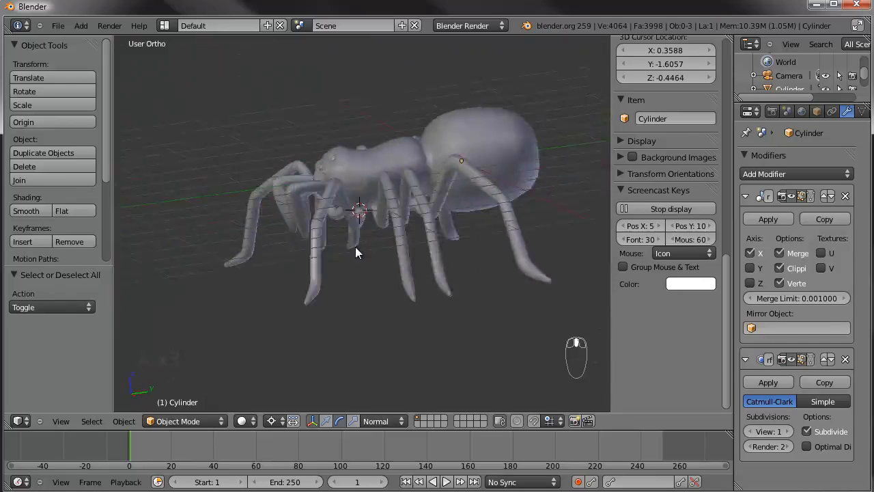
Move the spider about 0.83 along Y and 1.32 up in side view so its feet stand on the ground line
{"action": "key", "text": "KP_3"}
{"action": "middle_click_drag", "start_coordinate": [414, 215], "coordinate": [382, 218], "text": "shift"}
{"action": "right_click", "coordinate": [377, 239]}
{"action": "key", "text": "g"}
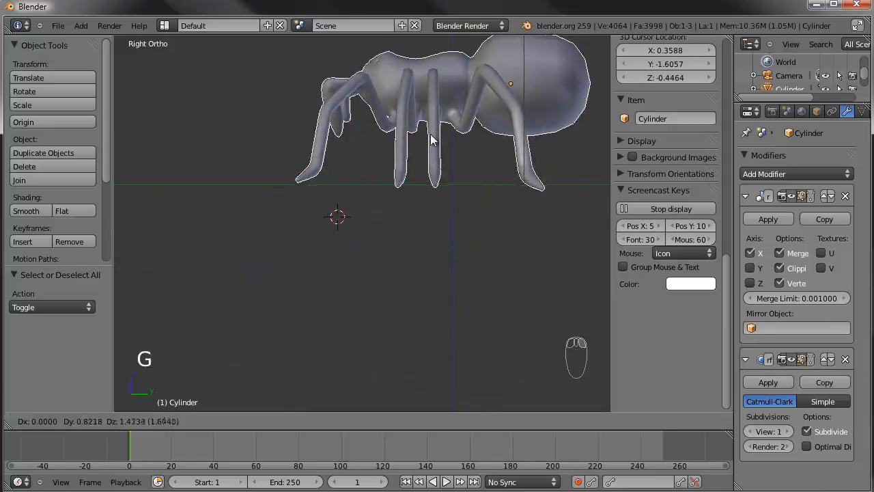
{"action": "left_click", "coordinate": [431, 147]}
{"action": "scroll", "coordinate": [410, 185], "scroll_direction": "up", "scroll_amount": 4}
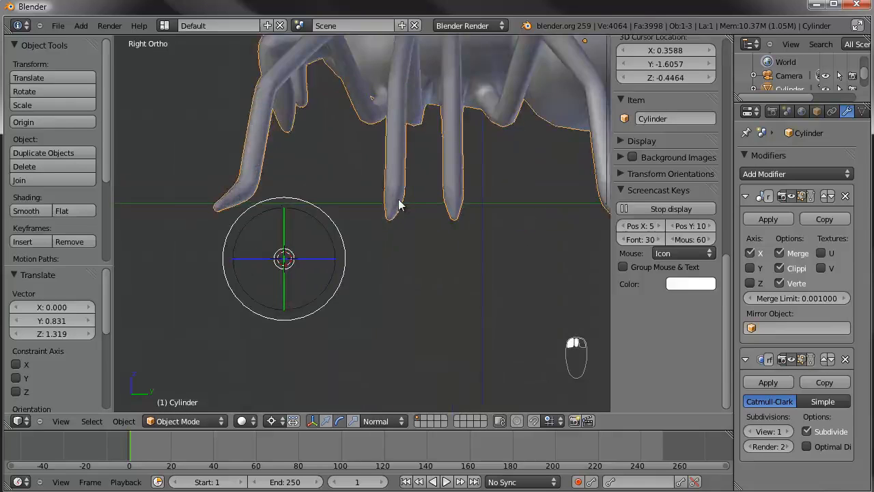
Select the tip faces of all four feet and raise them about 0.07 along Z with proportional editing
{"action": "key", "text": "Tab"}
{"action": "right_click", "coordinate": [225, 226]}
{"action": "key", "text": "g"}
{"action": "scroll", "coordinate": [222, 223], "scroll_direction": "up", "scroll_amount": 4}
{"action": "scroll", "coordinate": [222, 223], "scroll_direction": "up", "scroll_amount": 2}
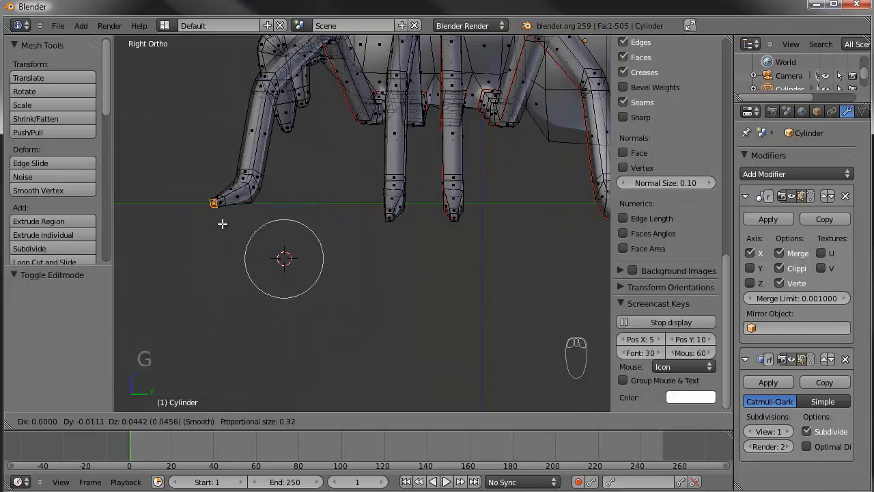
{"action": "left_click", "coordinate": [223, 226]}
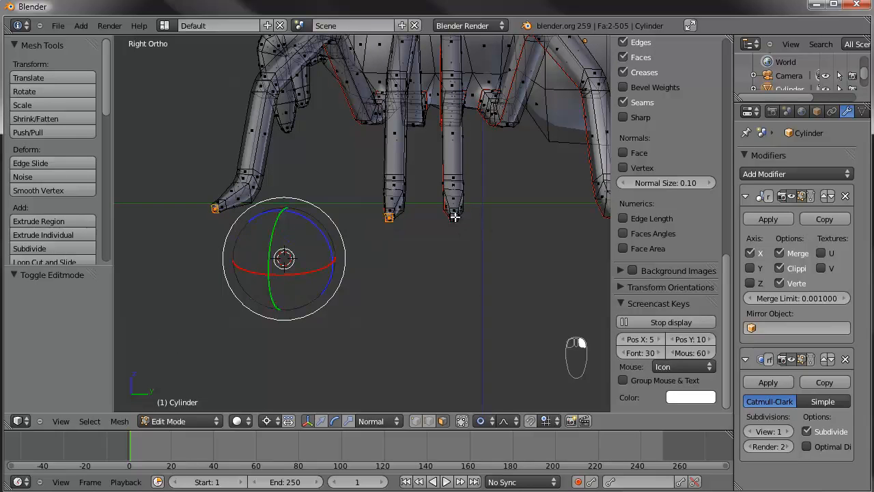
{"action": "middle_click_drag", "start_coordinate": [543, 207], "coordinate": [415, 195], "text": "shift"}
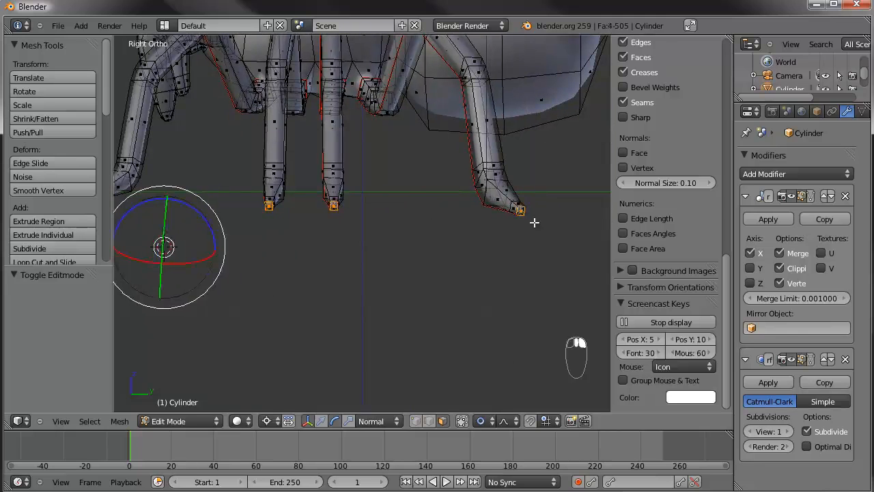
{"action": "key", "text": "g"}
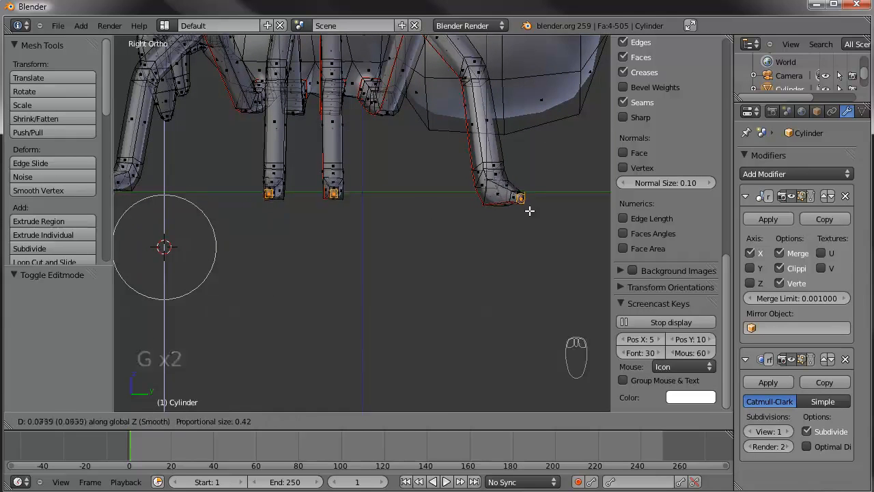
{"action": "left_click", "coordinate": [528, 211]}
Circle-select the faces of the two middle feet and raise them about 0.055 onto the ground line
{"action": "key", "text": "KP_Decimal"}
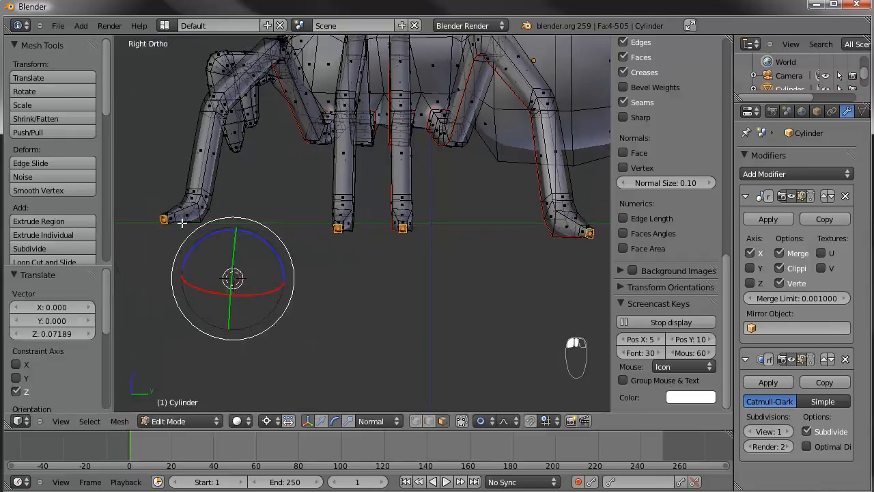
{"action": "key", "text": "a"}
{"action": "key", "text": "c"}
{"action": "left_click_drag", "start_coordinate": [341, 230], "coordinate": [437, 247]}
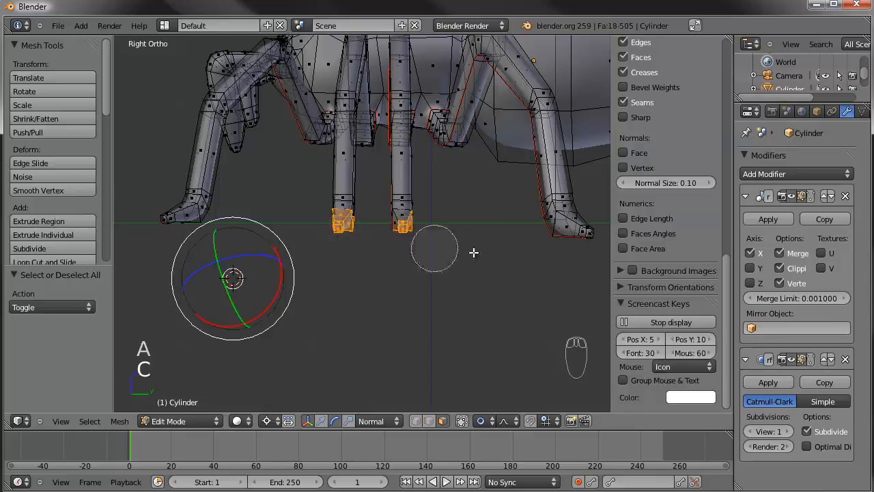
{"action": "left_click", "coordinate": [397, 237]}
{"action": "right_click", "coordinate": [454, 259]}
{"action": "key", "text": "g"}
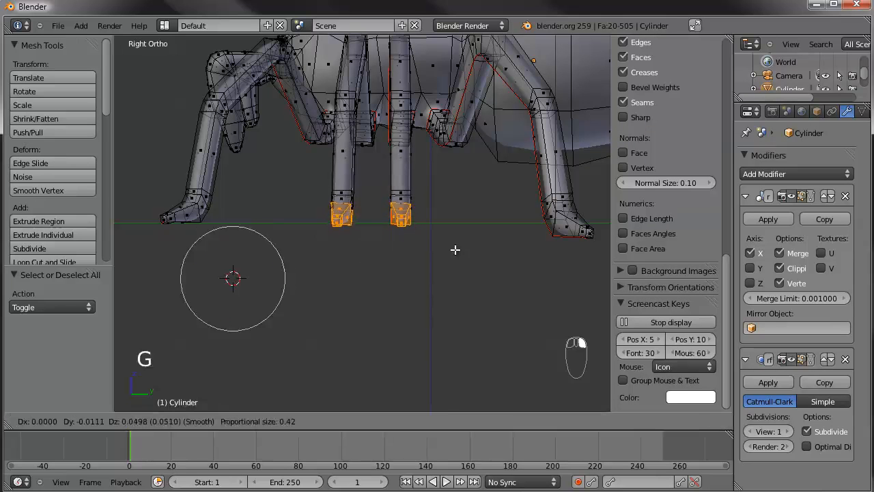
{"action": "left_click", "coordinate": [454, 250]}
Raise the underside face of the rear foot about 0.12 to the ground line, using a larger proportional editing radius
{"action": "right_click", "coordinate": [572, 232]}
{"action": "key", "text": "g"}
{"action": "scroll", "coordinate": [573, 231], "scroll_direction": "up", "scroll_amount": 2}
{"action": "scroll", "coordinate": [574, 229], "scroll_direction": "up", "scroll_amount": 1}
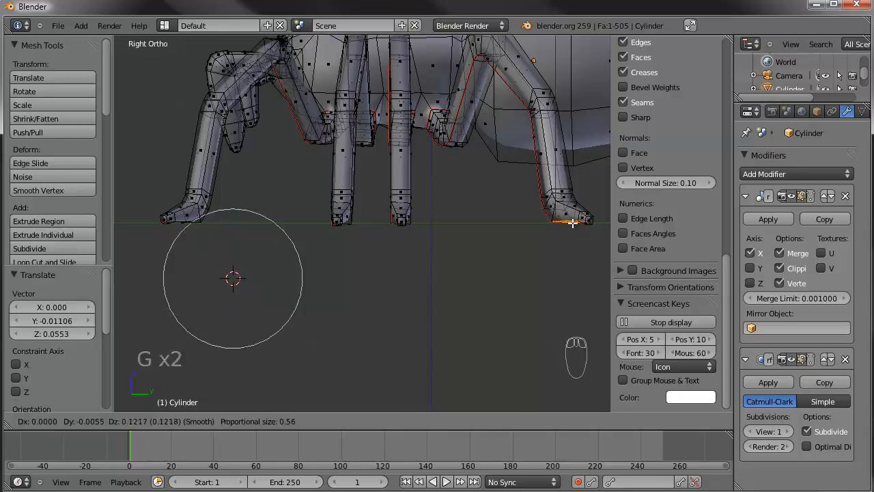
{"action": "left_click", "coordinate": [569, 221]}
Return to Object Mode and inspect the smoothed spider's leg pose with nothing selected
{"action": "key", "text": "a"}
{"action": "key", "text": "Tab"}
{"action": "middle_click_drag", "start_coordinate": [318, 214], "coordinate": [394, 261]}
{"action": "scroll", "coordinate": [396, 262], "scroll_direction": "up", "scroll_amount": 2}
{"action": "key", "text": "a"}
{"action": "key", "text": "a"}
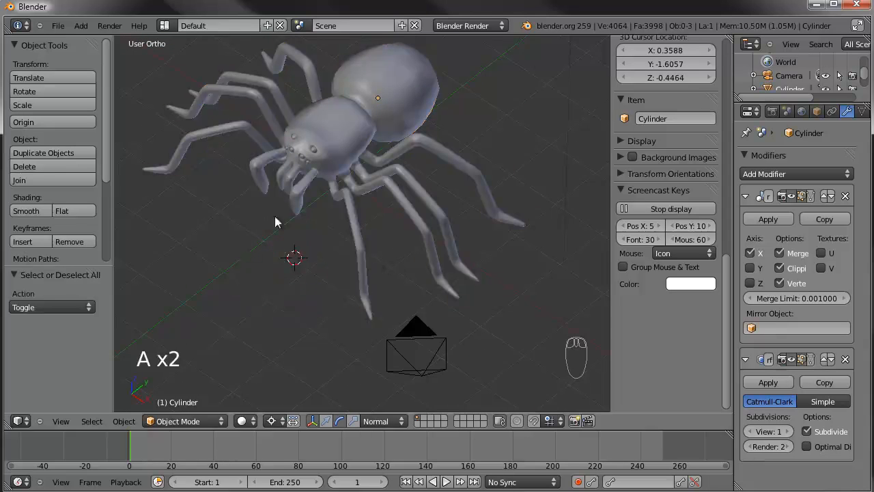
In Edit Mode's edge selection, select the edge loop around the base of the small inner fang and mark it as a seam
{"action": "middle_click_drag", "start_coordinate": [275, 222], "coordinate": [289, 273]}
{"action": "scroll", "coordinate": [290, 267], "scroll_direction": "up", "scroll_amount": 2}
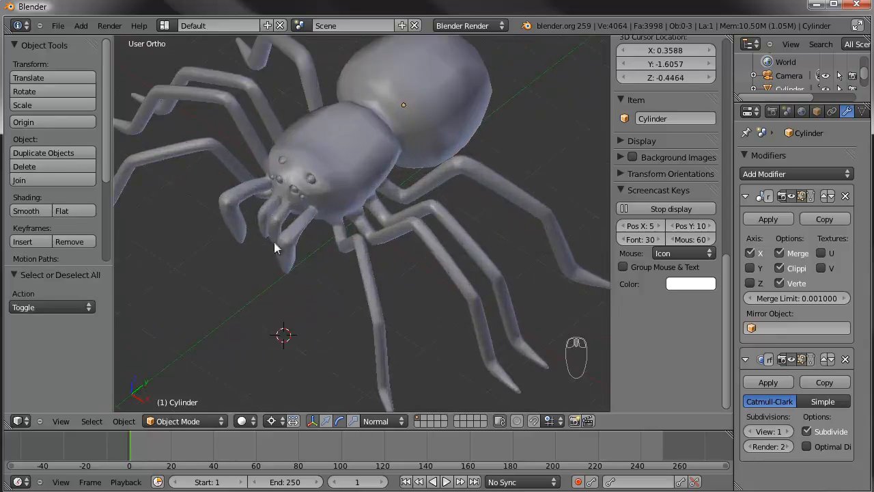
{"action": "key", "text": "Tab"}
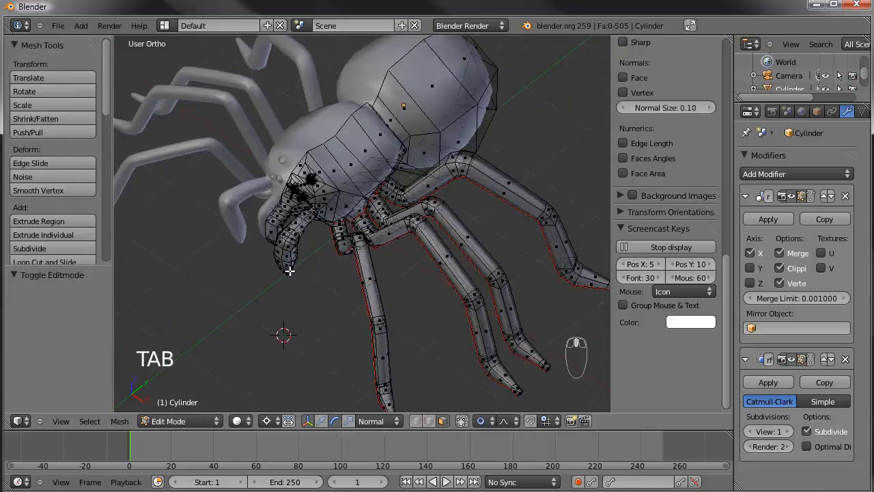
{"action": "scroll", "coordinate": [290, 270], "scroll_direction": "up", "scroll_amount": 6}
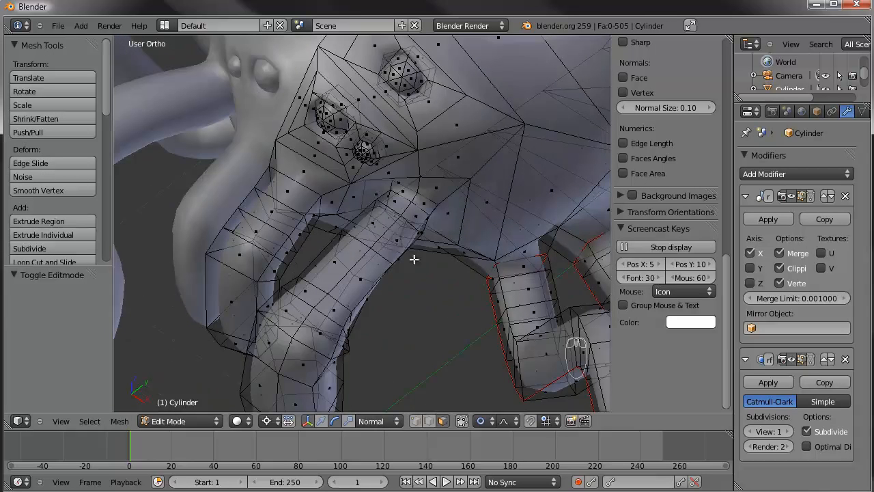
{"action": "left_click", "coordinate": [427, 422]}
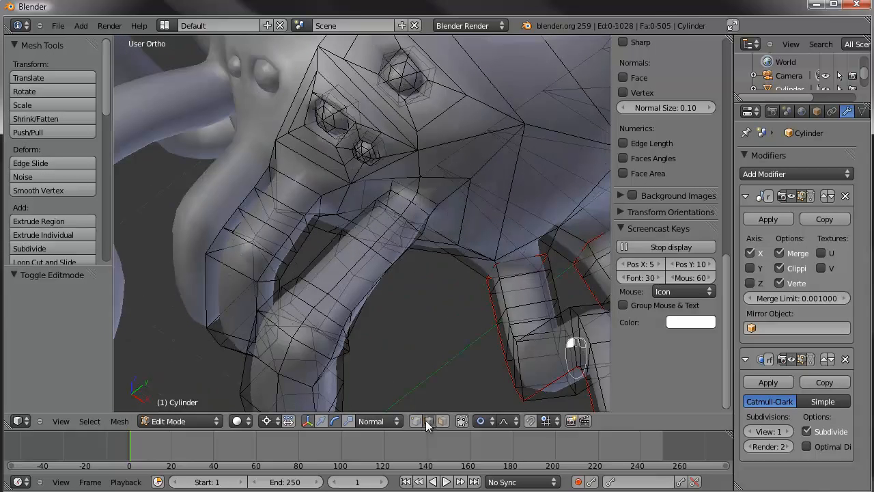
{"action": "left_click", "coordinate": [306, 187], "text": "alt"}
{"action": "middle_click_drag", "start_coordinate": [389, 215], "coordinate": [428, 200], "text": "alt"}
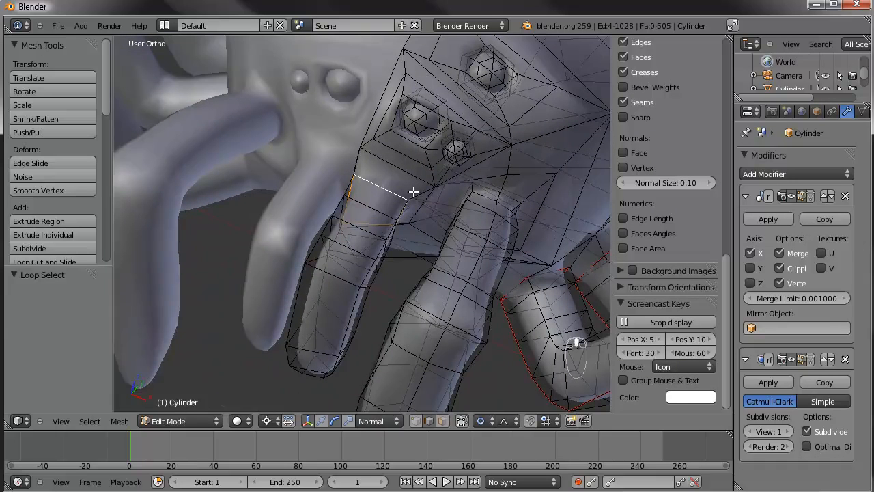
{"action": "key", "text": "ctrl+e"}
{"action": "left_click", "coordinate": [414, 192]}
Select the lengthwise edge loop along the inner fang, excluding the edge past its base, and mark it as a seam
{"action": "right_click", "coordinate": [326, 271], "text": "alt"}
{"action": "middle_click_drag", "start_coordinate": [327, 265], "coordinate": [315, 318]}
{"action": "scroll", "coordinate": [315, 318], "scroll_direction": "up", "scroll_amount": 5}
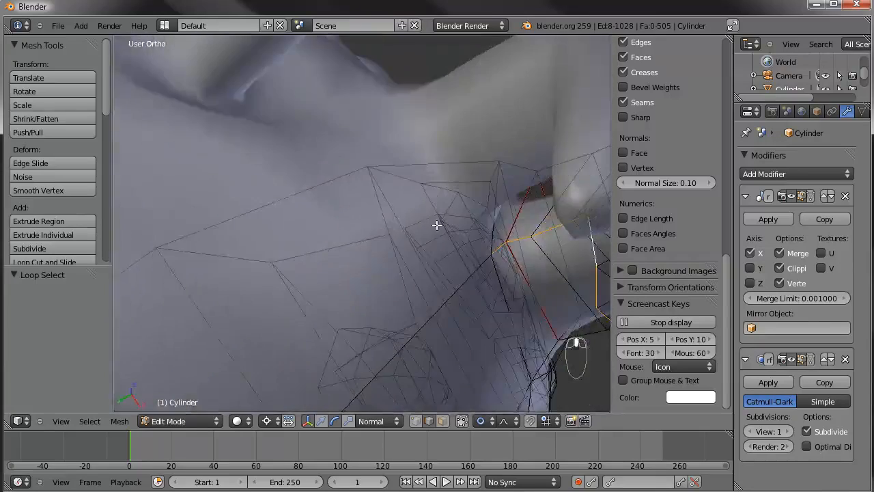
{"action": "middle_click_drag", "start_coordinate": [437, 225], "coordinate": [289, 240], "text": "shift"}
{"action": "scroll", "coordinate": [289, 240], "scroll_direction": "up", "scroll_amount": 3}
{"action": "middle_click_drag", "start_coordinate": [367, 269], "coordinate": [291, 239]}
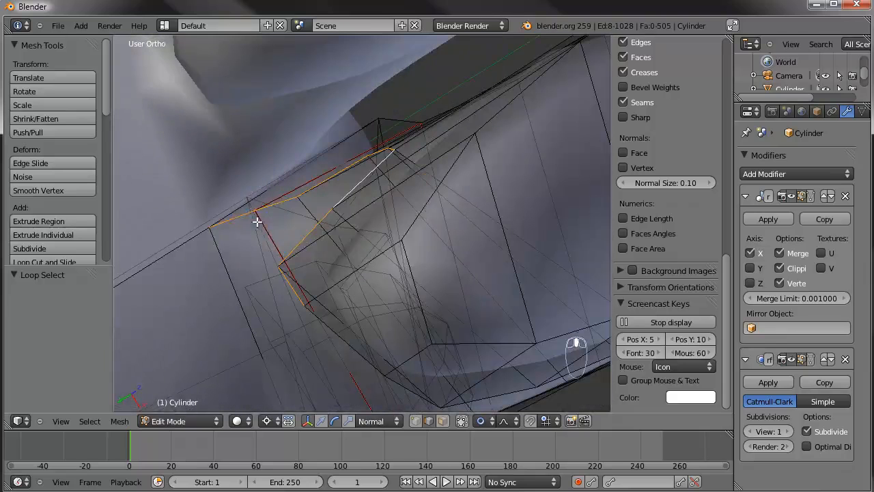
{"action": "key", "text": "ctrl+e"}
{"action": "key", "text": "ctrl+e"}
{"action": "left_click", "coordinate": [331, 195]}
Select the edge loop around the base of the larger outer mouthpart and mark it as a seam
{"action": "middle_click_drag", "start_coordinate": [332, 196], "coordinate": [407, 254]}
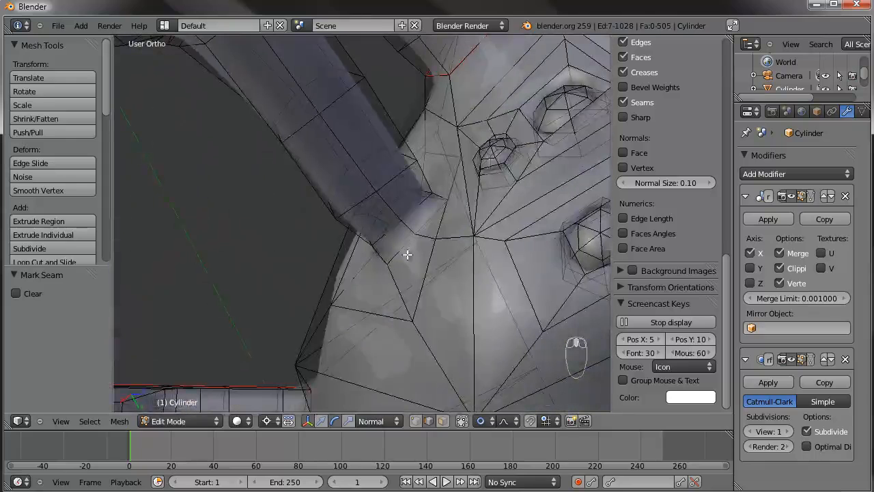
{"action": "scroll", "coordinate": [403, 249], "scroll_direction": "down", "scroll_amount": 3}
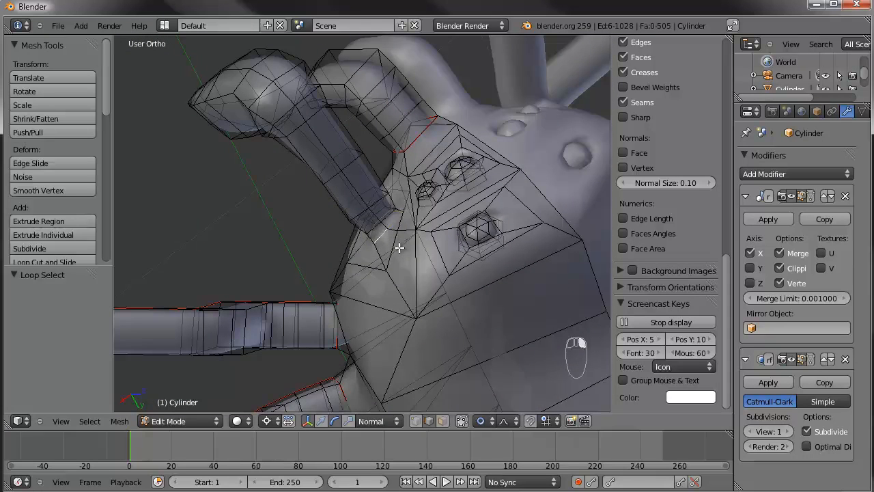
{"action": "key", "text": "ctrl+e"}
{"action": "left_click", "coordinate": [398, 248]}
Select all outer mouthpart faces bounded by the seam and move them about 0.019 in X, -0.080 in Y and -0.041 in Z
{"action": "left_click", "coordinate": [443, 420]}
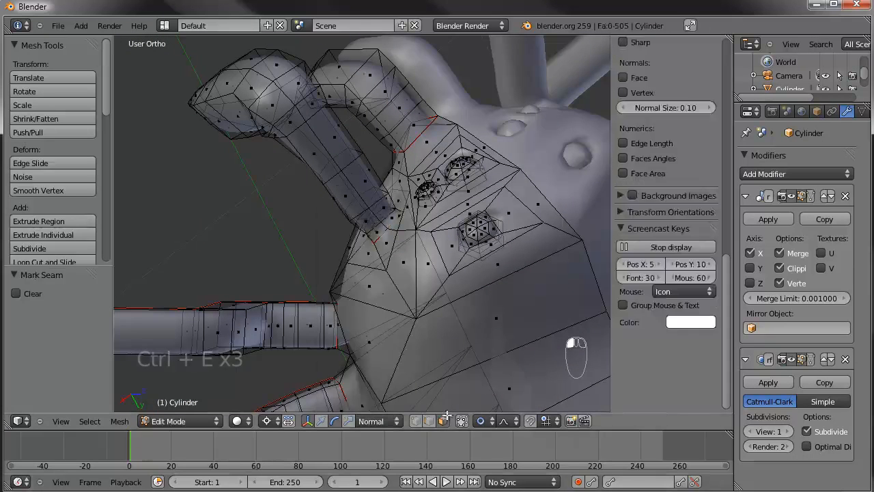
{"action": "right_click", "coordinate": [304, 158]}
{"action": "key", "text": "ctrl+l"}
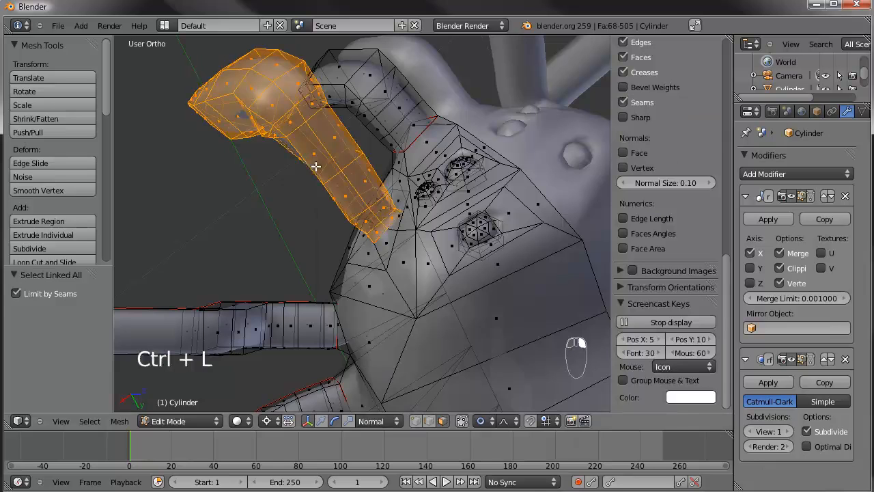
{"action": "key", "text": "g"}
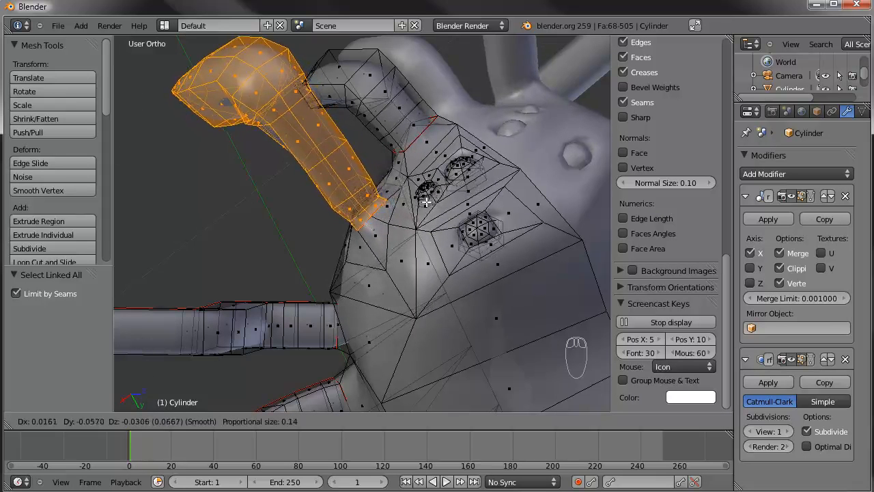
{"action": "left_click", "coordinate": [420, 199]}
Rotate the selected outer mouthpart about -7.4° around its own centre in the top view
{"action": "key", "text": "r"}
{"action": "right_click", "coordinate": [258, 240]}
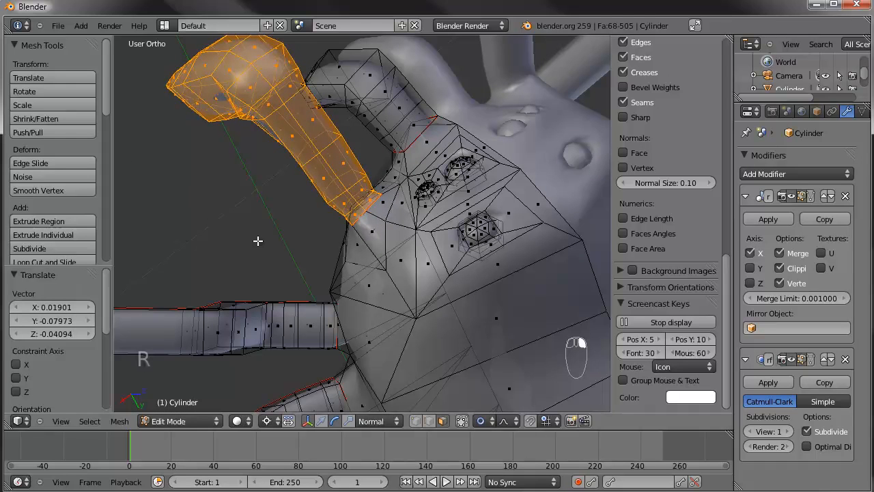
{"action": "key", "text": "ctrl+comma"}
{"action": "key", "text": "KP_7"}
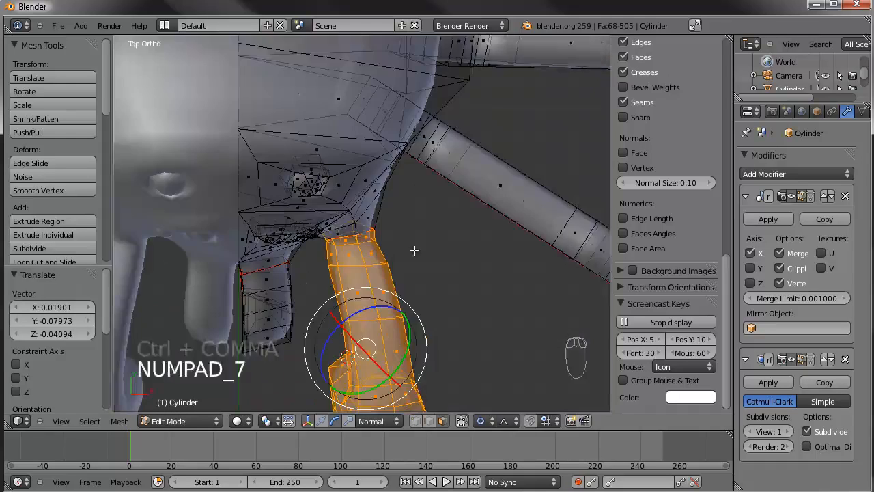
{"action": "scroll", "coordinate": [413, 250], "scroll_direction": "up", "scroll_amount": 1}
{"action": "key", "text": "r"}
{"action": "scroll", "coordinate": [533, 225], "scroll_direction": "down", "scroll_amount": 1}
{"action": "left_click", "coordinate": [531, 220]}
{"action": "middle_click_drag", "start_coordinate": [530, 220], "coordinate": [387, 395]}
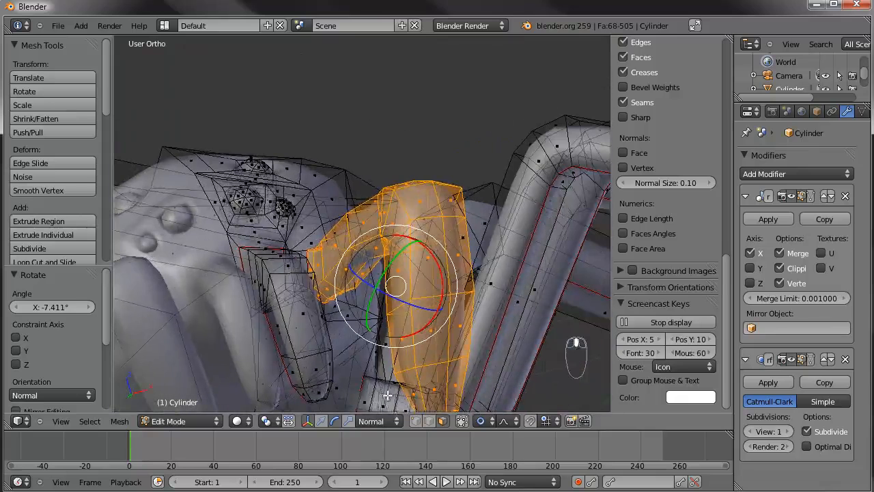
Select the lengthwise edge loop along the outer mouthpart, excluding edges on the body, and mark it as a seam
{"action": "left_click", "coordinate": [431, 420]}
{"action": "scroll", "coordinate": [328, 279], "scroll_direction": "up", "scroll_amount": 1}
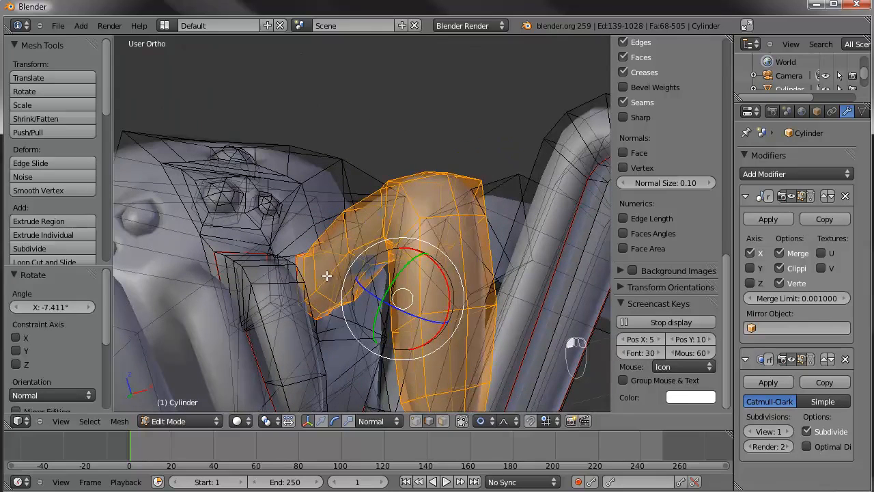
{"action": "right_click", "coordinate": [326, 275], "text": "alt"}
{"action": "middle_click_drag", "start_coordinate": [312, 285], "coordinate": [298, 179]}
{"action": "scroll", "coordinate": [292, 269], "scroll_direction": "up", "scroll_amount": 3}
{"action": "middle_click_drag", "start_coordinate": [262, 293], "coordinate": [357, 216], "text": "shift"}
{"action": "scroll", "coordinate": [362, 233], "scroll_direction": "up", "scroll_amount": 3}
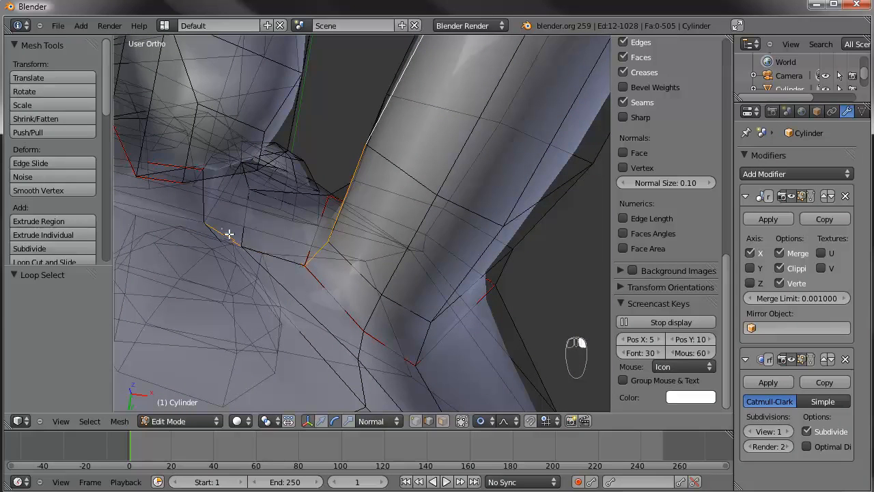
{"action": "key", "text": "ctrl+e"}
{"action": "left_click", "coordinate": [332, 230]}
Select the body's underside centreline edges from the head to the rear of the abdomen and mark them as a seam
{"action": "middle_click_drag", "start_coordinate": [332, 238], "coordinate": [309, 278]}
{"action": "right_click", "coordinate": [250, 312], "text": "alt"}
{"action": "scroll", "coordinate": [254, 306], "scroll_direction": "down", "scroll_amount": 5}
{"action": "middle_click_drag", "start_coordinate": [306, 244], "coordinate": [345, 208]}
{"action": "middle_click_drag", "start_coordinate": [315, 268], "coordinate": [328, 193]}
{"action": "right_click", "coordinate": [324, 268], "text": "shift"}
{"action": "right_click", "coordinate": [322, 360], "text": "shift"}
{"action": "middle_click_drag", "start_coordinate": [478, 302], "coordinate": [433, 277]}
{"action": "right_click", "coordinate": [465, 309], "text": "shift"}
{"action": "middle_click_drag", "start_coordinate": [284, 195], "coordinate": [300, 256]}
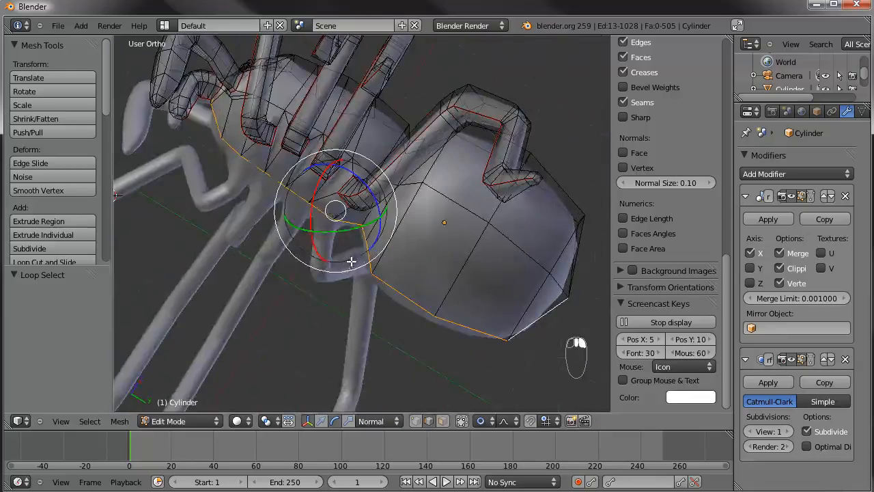
{"action": "key", "text": "ctrl+e"}
{"action": "left_click", "coordinate": [300, 259]}
Deselect the whole mesh and return to Object Mode
{"action": "middle_click_drag", "start_coordinate": [249, 141], "coordinate": [366, 185]}
{"action": "key", "text": "a"}
{"action": "scroll", "coordinate": [384, 248], "scroll_direction": "down", "scroll_amount": 4}
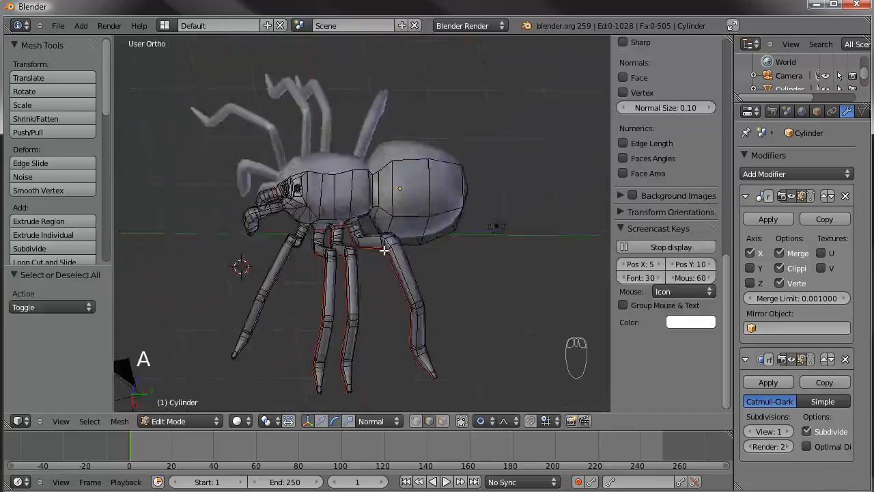
{"action": "middle_click_drag", "start_coordinate": [385, 248], "coordinate": [444, 209]}
{"action": "key", "text": "Tab"}
{"action": "middle_click_drag", "start_coordinate": [379, 219], "coordinate": [389, 253]}
Save the scene as a new file named spider_2 in the spider folder
{"action": "left_click", "coordinate": [58, 25]}
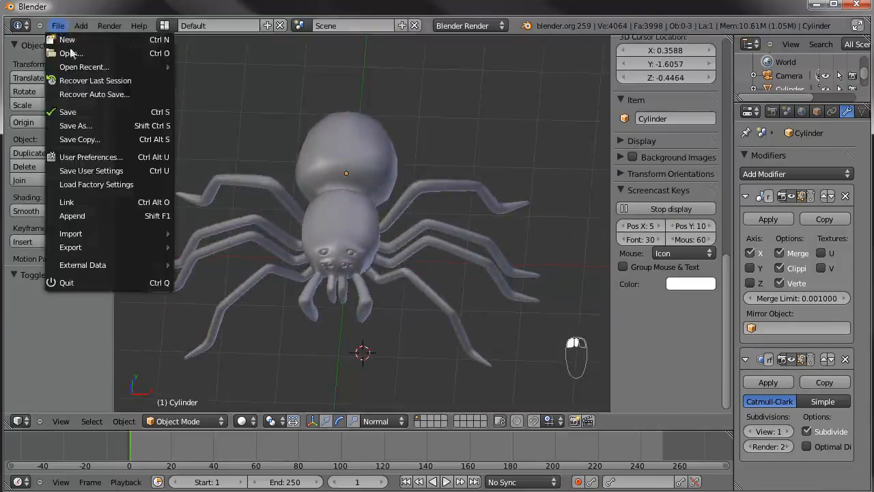
{"action": "left_click", "coordinate": [103, 126]}
{"action": "left_click", "coordinate": [224, 85]}
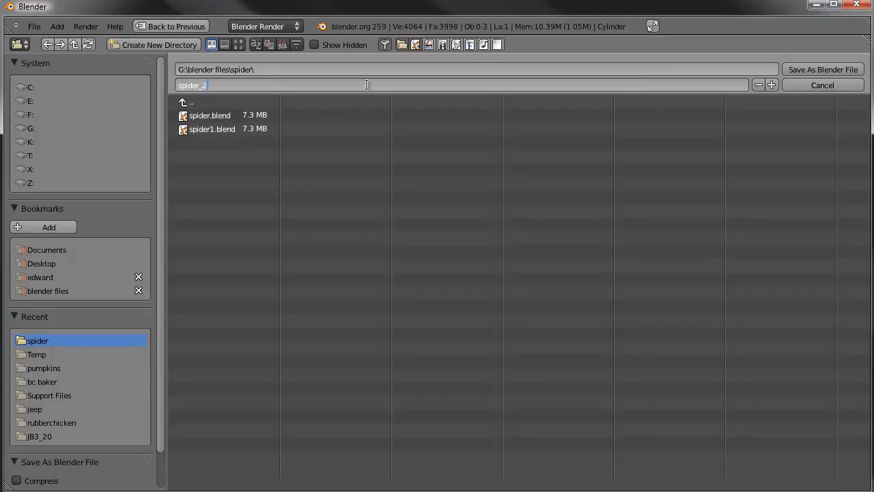
{"action": "left_click", "coordinate": [819, 70]}
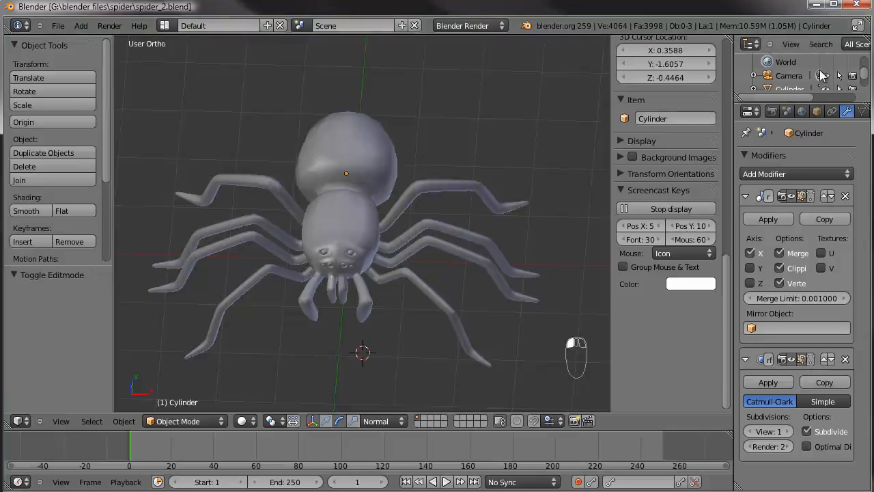
Check the smoothed spider's shape and select the whole spider object
{"action": "middle_click_drag", "start_coordinate": [403, 237], "coordinate": [402, 283]}
{"action": "scroll", "coordinate": [403, 222], "scroll_direction": "up", "scroll_amount": 2}
{"action": "scroll", "coordinate": [423, 239], "scroll_direction": "down", "scroll_amount": 1}
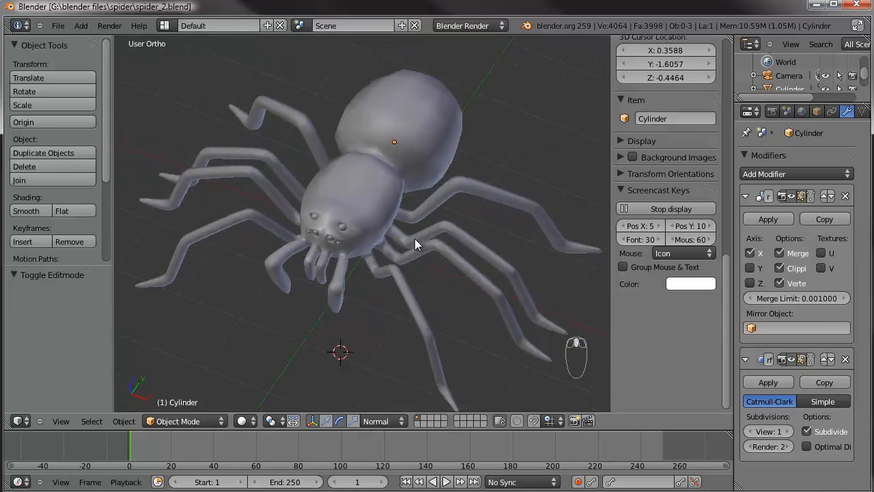
{"action": "right_click", "coordinate": [412, 172]}
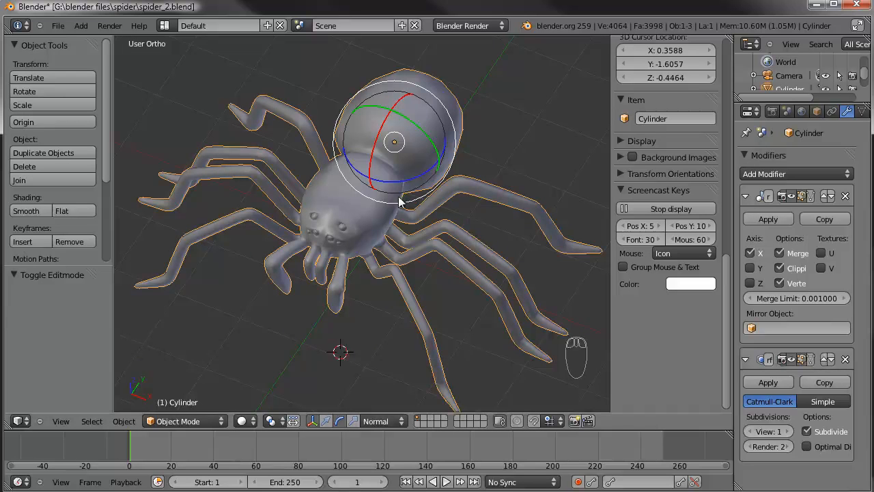
{"action": "middle_click_drag", "start_coordinate": [273, 326], "coordinate": [354, 324]}
Switch to Firefox, look through the three tarantula reference photos, and return to Blender
{"action": "left_click", "coordinate": [444, 490]}
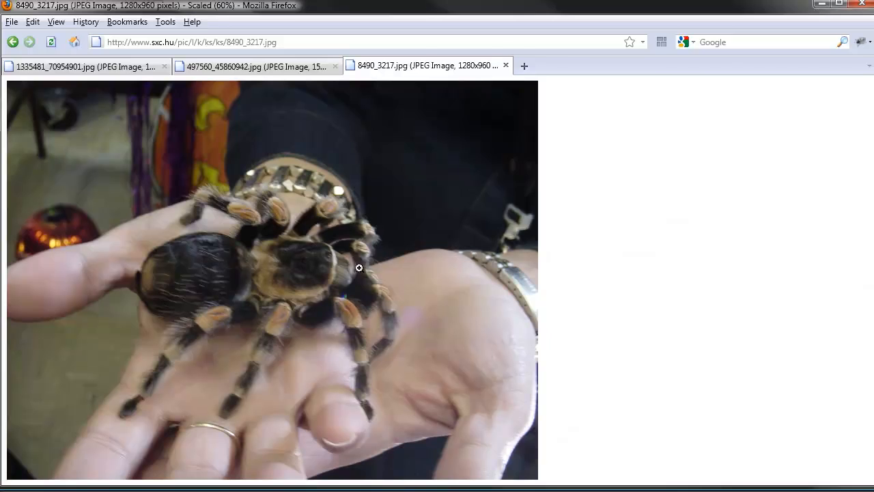
{"action": "left_click", "coordinate": [281, 65]}
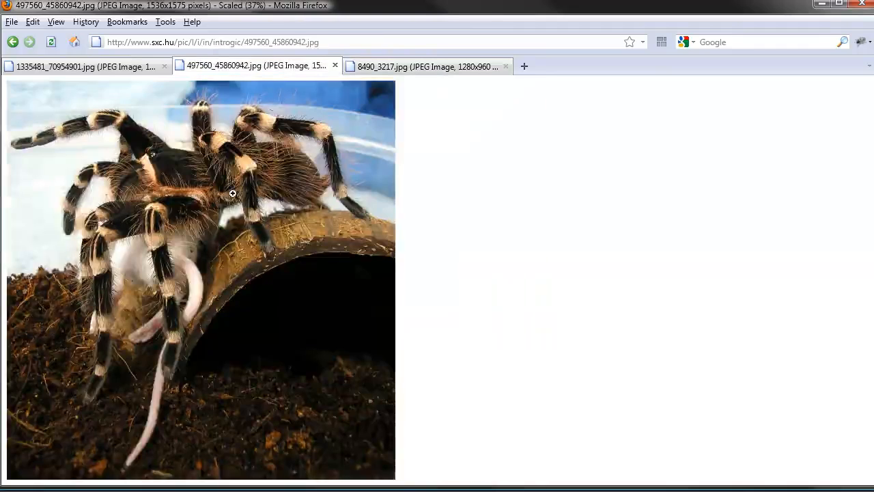
{"action": "left_click", "coordinate": [121, 67]}
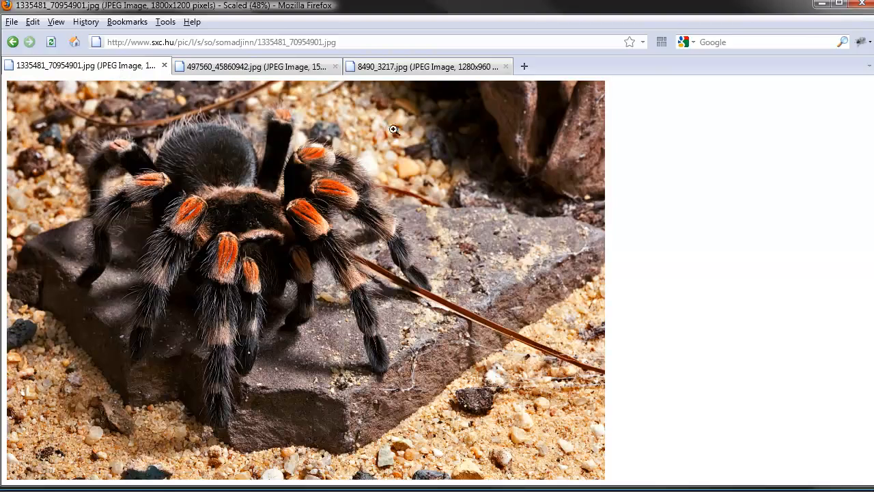
{"action": "left_click", "coordinate": [822, 4]}
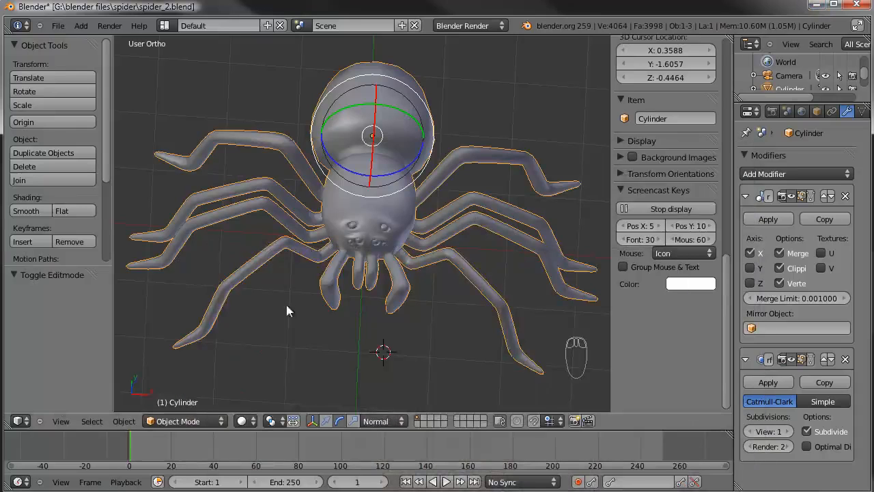
Split the 3D viewport vertically and turn the new area into a UV/Image Editor
{"action": "left_click_drag", "start_coordinate": [6, 425], "coordinate": [271, 423]}
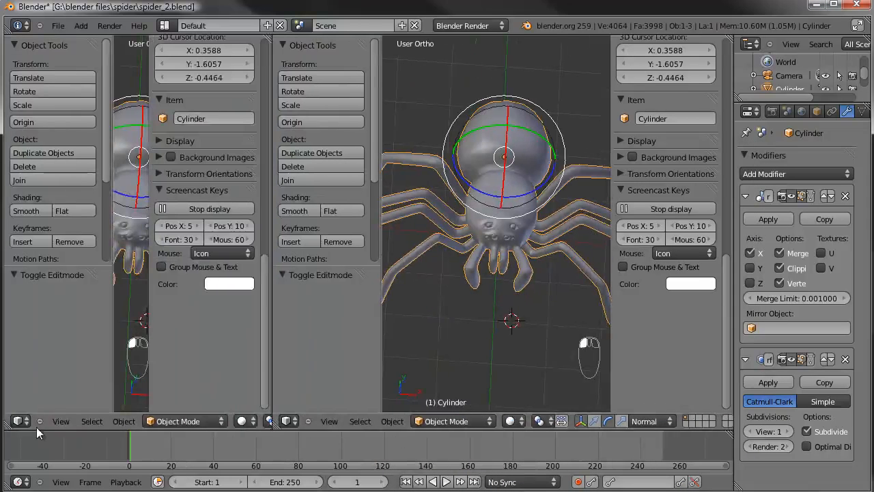
{"action": "left_click", "coordinate": [20, 422]}
{"action": "left_click", "coordinate": [53, 332]}
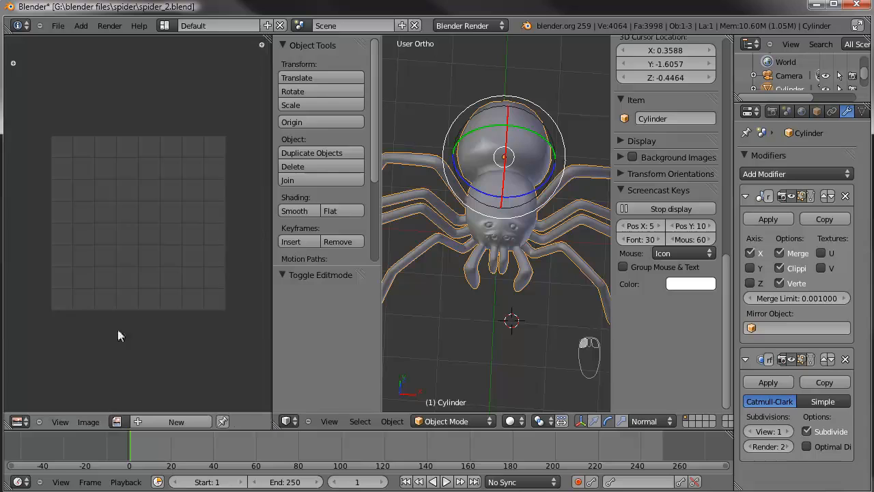
Enter Edit Mode, select the whole spider mesh and unwrap it along the seams into a UV layout
{"action": "key", "text": "Tab"}
{"action": "key", "text": "Tab"}
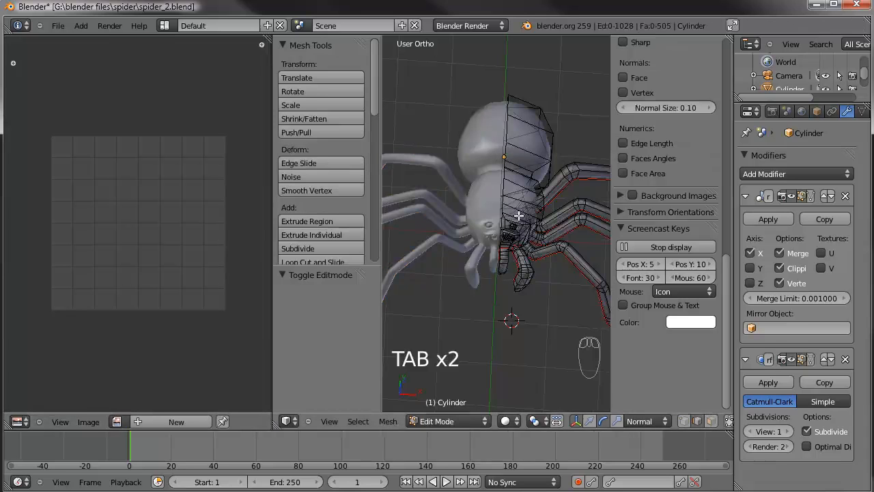
{"action": "middle_click_drag", "start_coordinate": [535, 260], "coordinate": [521, 263]}
{"action": "key", "text": "a"}
{"action": "key", "text": "a"}
{"action": "key", "text": "a"}
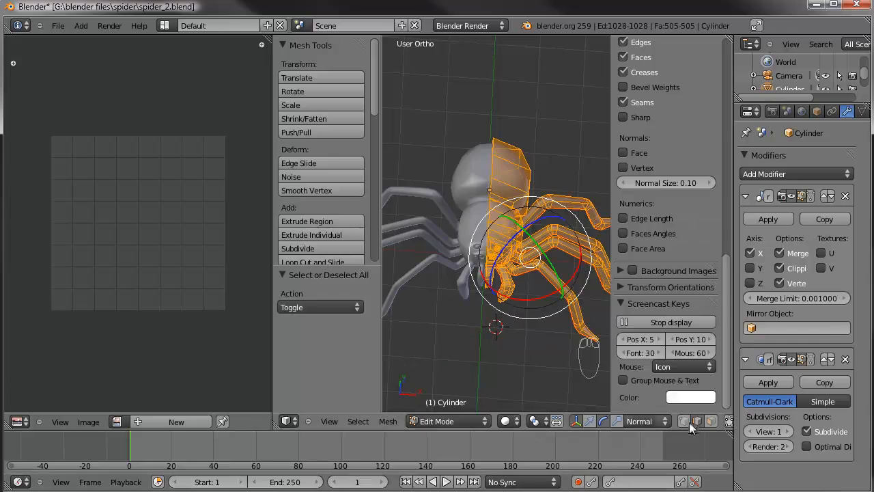
{"action": "key", "text": "u"}
{"action": "left_click", "coordinate": [517, 232]}
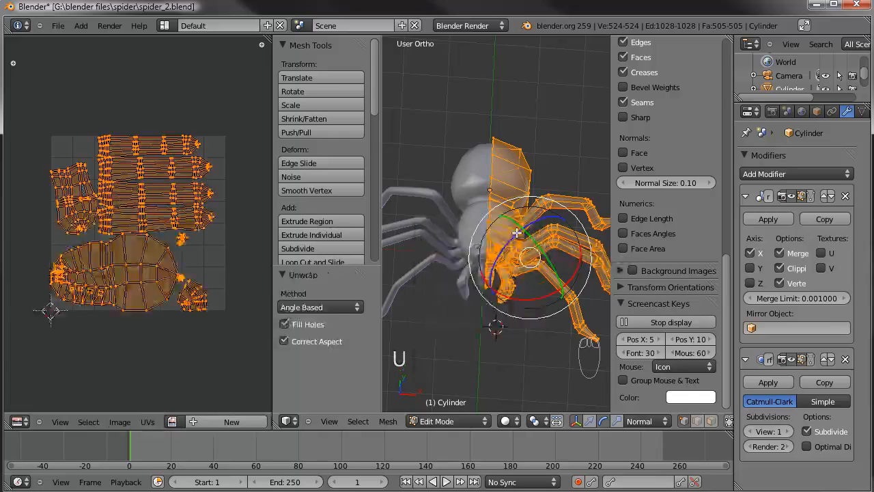
{"action": "scroll", "coordinate": [198, 248], "scroll_direction": "up", "scroll_amount": 2}
{"action": "middle_click_drag", "start_coordinate": [203, 246], "coordinate": [207, 252]}
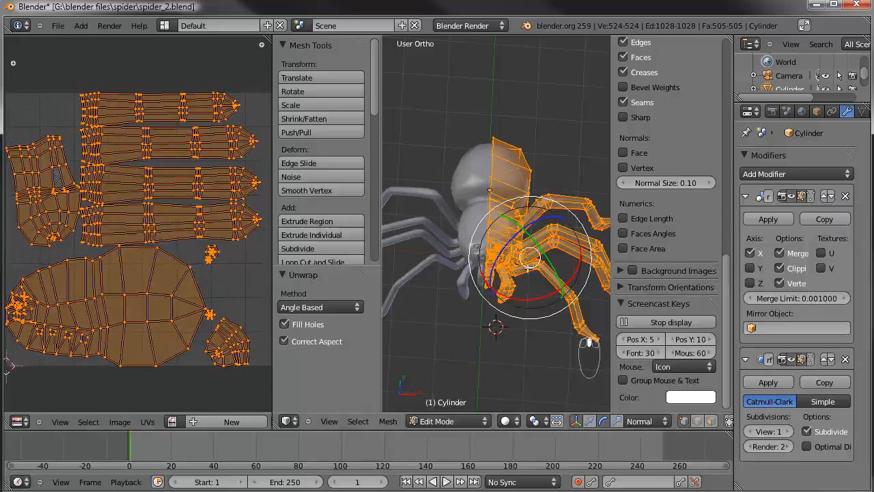
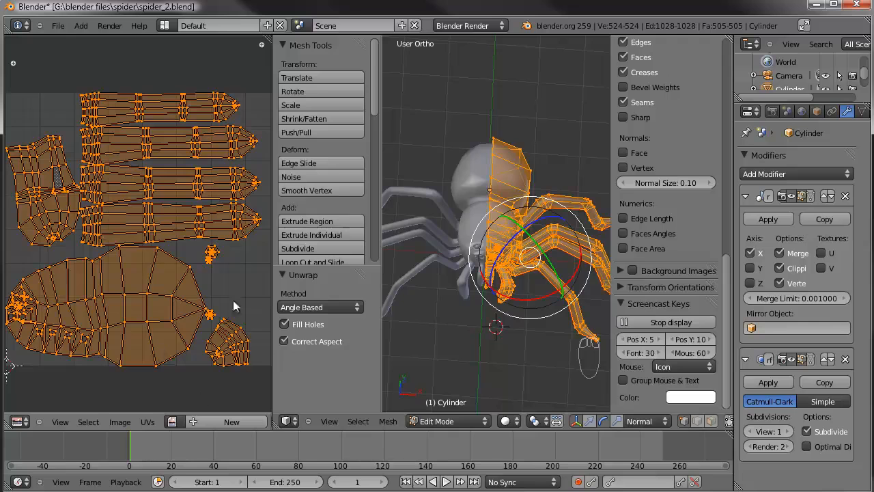
Average the scale of the spider's UV islands and pack them into the UV space
{"action": "left_click", "coordinate": [147, 422]}
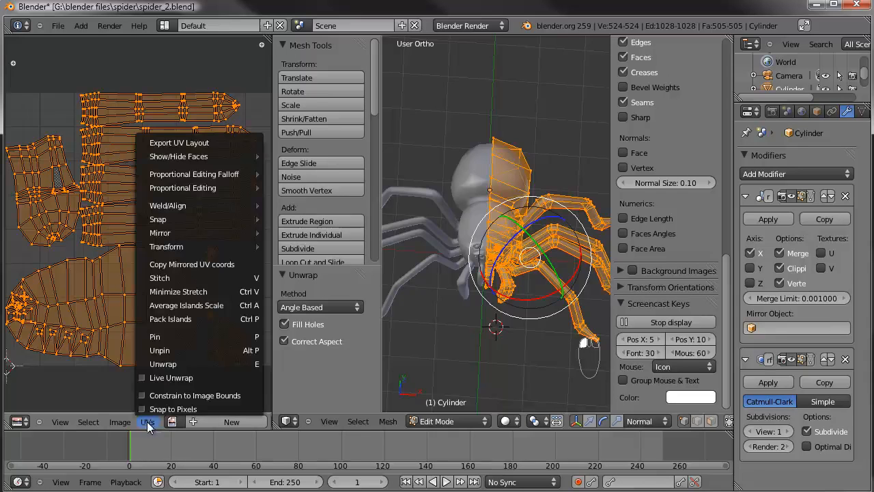
{"action": "left_click", "coordinate": [186, 305]}
{"action": "left_click", "coordinate": [149, 422]}
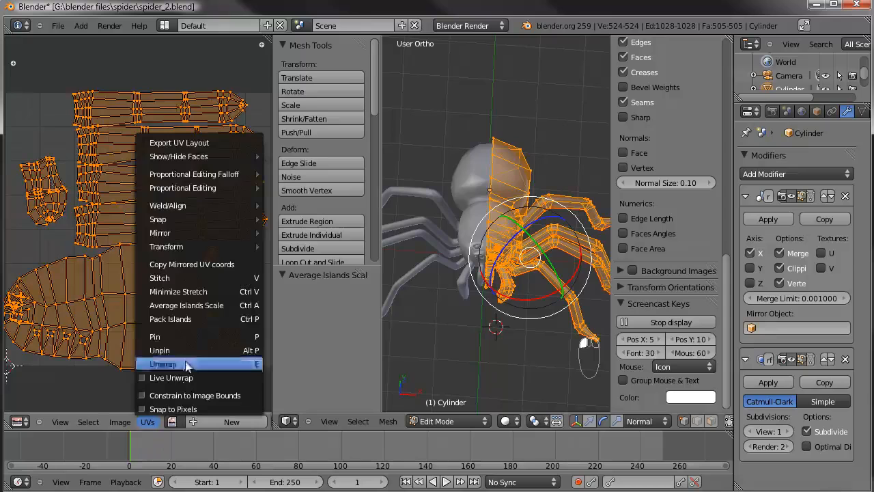
{"action": "left_click", "coordinate": [184, 319]}
Select the two linked small round islands near the leg islands and move them into the empty space beside the abdomen island
{"action": "scroll", "coordinate": [172, 286], "scroll_direction": "up", "scroll_amount": 3}
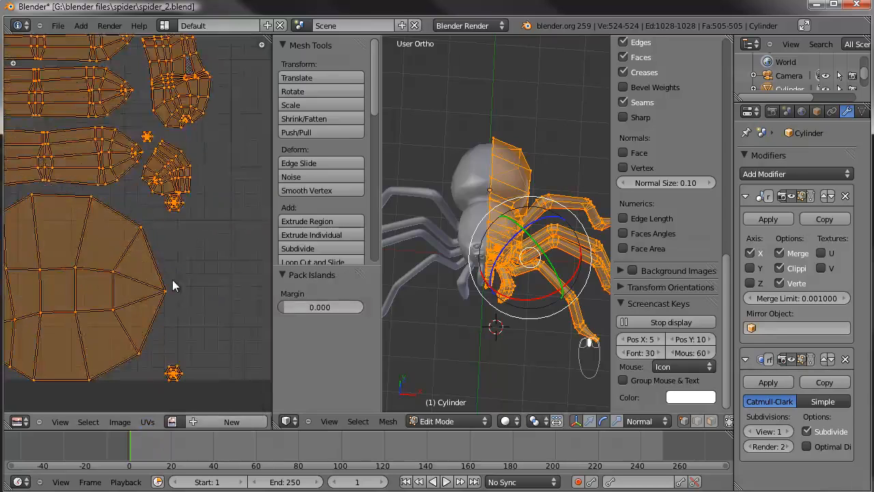
{"action": "scroll", "coordinate": [172, 279], "scroll_direction": "up", "scroll_amount": 5}
{"action": "right_click", "coordinate": [198, 281]}
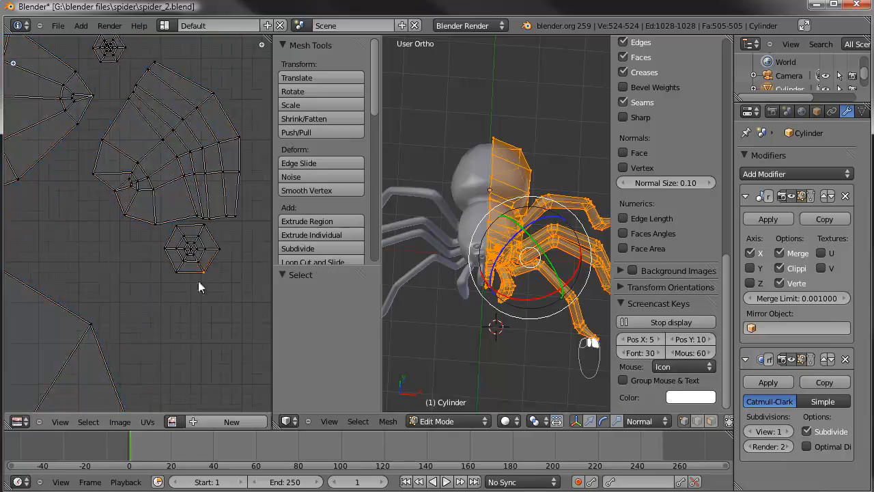
{"action": "key", "text": "ctrl+l"}
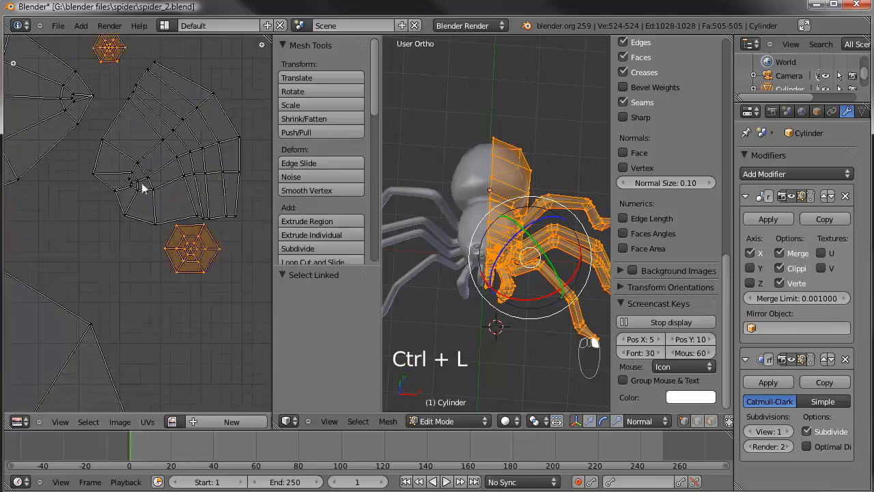
{"action": "key", "text": "g"}
{"action": "right_click", "coordinate": [205, 290]}
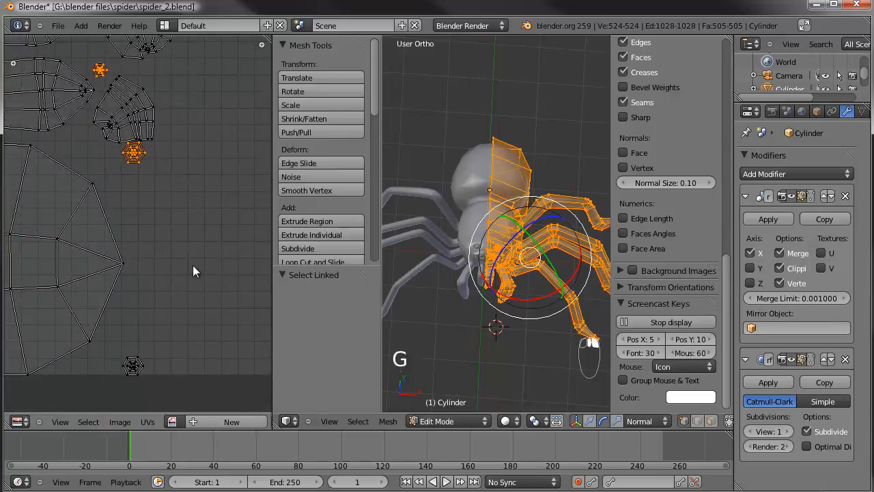
{"action": "scroll", "coordinate": [599, 426], "scroll_direction": "down", "scroll_amount": 5}
{"action": "left_click", "coordinate": [557, 421]}
{"action": "left_click", "coordinate": [579, 407]}
{"action": "key", "text": "g"}
{"action": "key", "text": "g"}
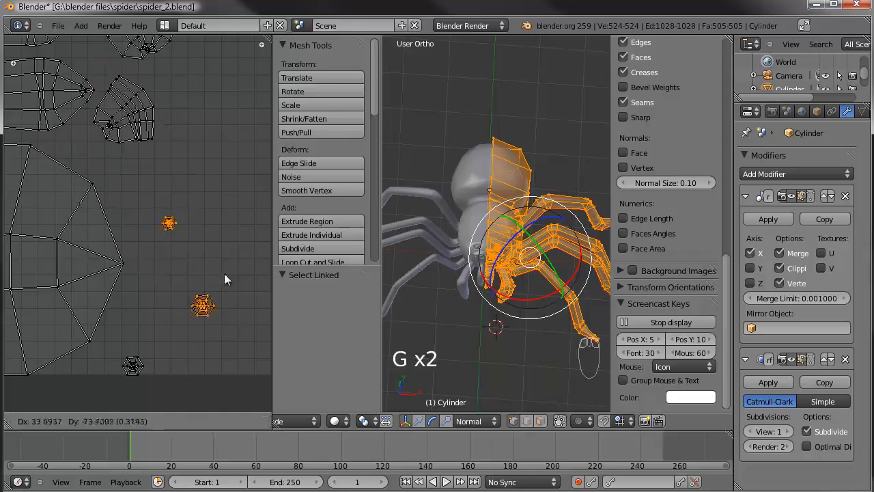
{"action": "left_click", "coordinate": [156, 353]}
Circle-select the remaining small round islands one after another and move them closer together beside the abdomen island
{"action": "key", "text": "a"}
{"action": "key", "text": "c"}
{"action": "left_click", "coordinate": [135, 363]}
{"action": "right_click", "coordinate": [137, 362]}
{"action": "key", "text": "g"}
{"action": "left_click", "coordinate": [218, 283]}
{"action": "key", "text": "a"}
{"action": "key", "text": "c"}
{"action": "left_click", "coordinate": [187, 257]}
{"action": "right_click", "coordinate": [187, 257]}
{"action": "key", "text": "g"}
{"action": "left_click", "coordinate": [215, 319]}
Select the group of small round islands and place it in the empty lower corner of the UV space, clear of the large islands
{"action": "key", "text": "a"}
{"action": "key", "text": "c"}
{"action": "left_click", "coordinate": [216, 333]}
{"action": "left_click_drag", "start_coordinate": [216, 334], "coordinate": [204, 325]}
{"action": "right_click", "coordinate": [205, 324]}
{"action": "key", "text": "g"}
{"action": "left_click", "coordinate": [260, 262]}
{"action": "scroll", "coordinate": [150, 230], "scroll_direction": "down", "scroll_amount": 2}
{"action": "middle_click_drag", "start_coordinate": [129, 220], "coordinate": [193, 273]}
{"action": "scroll", "coordinate": [150, 246], "scroll_direction": "down", "scroll_amount": 2}
{"action": "key", "text": "g"}
{"action": "left_click", "coordinate": [205, 322]}
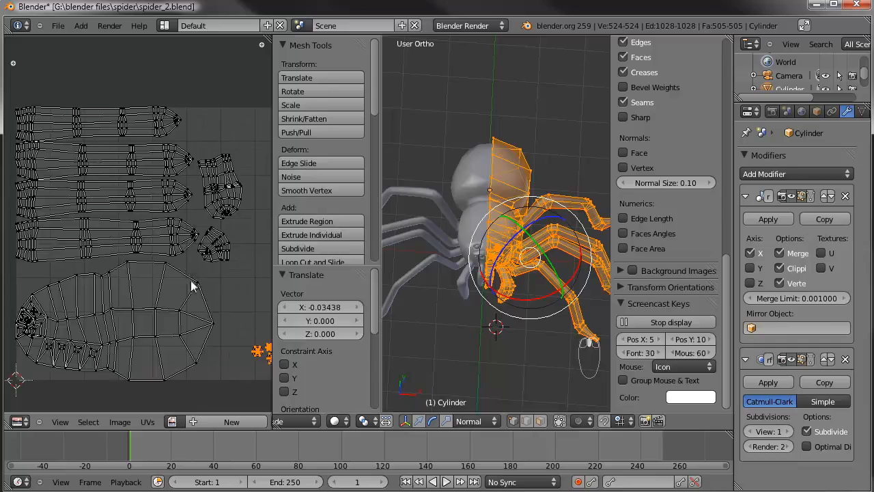
Select all UVs in the layout and pin them
{"action": "key", "text": "a"}
{"action": "key", "text": "a"}
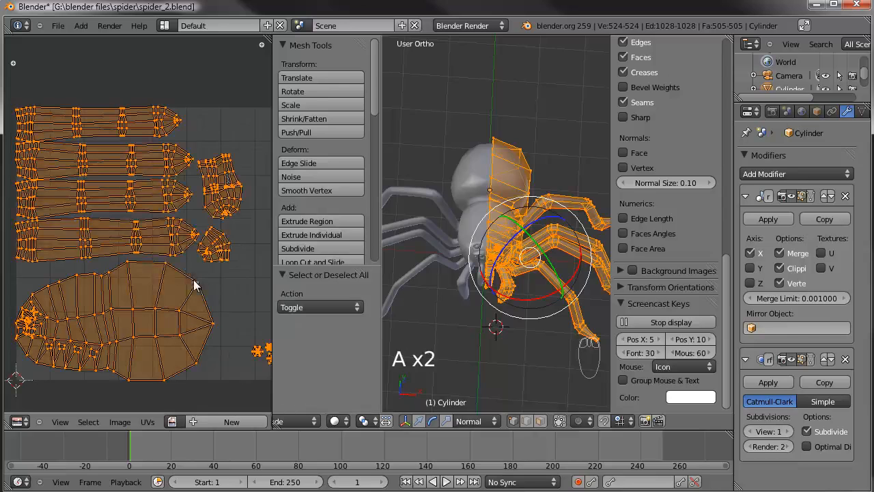
{"action": "left_click", "coordinate": [147, 421]}
{"action": "left_click", "coordinate": [155, 337]}
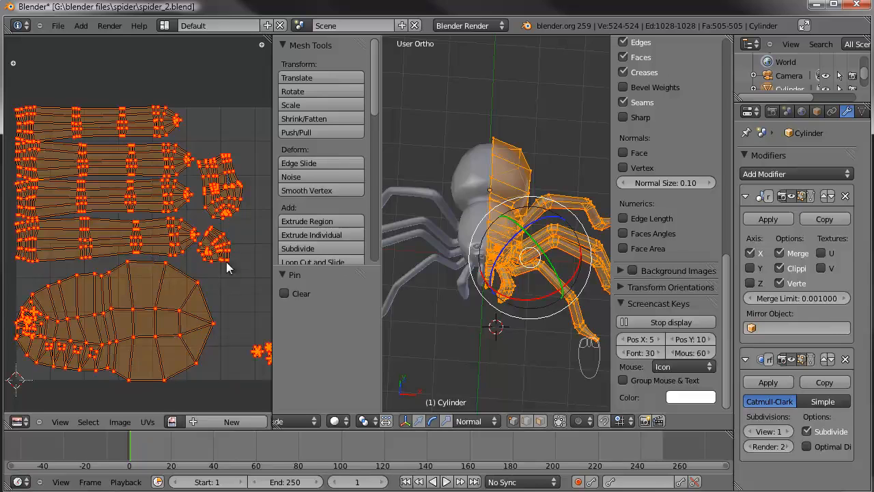
Apply the Mirror modifier in Object Mode and return the spider to Edit Mode
{"action": "key", "text": "Tab"}
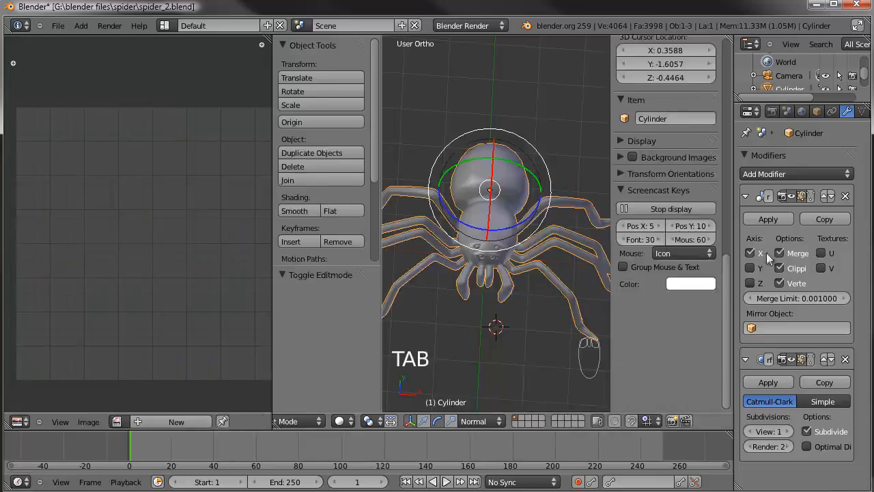
{"action": "left_click", "coordinate": [769, 218]}
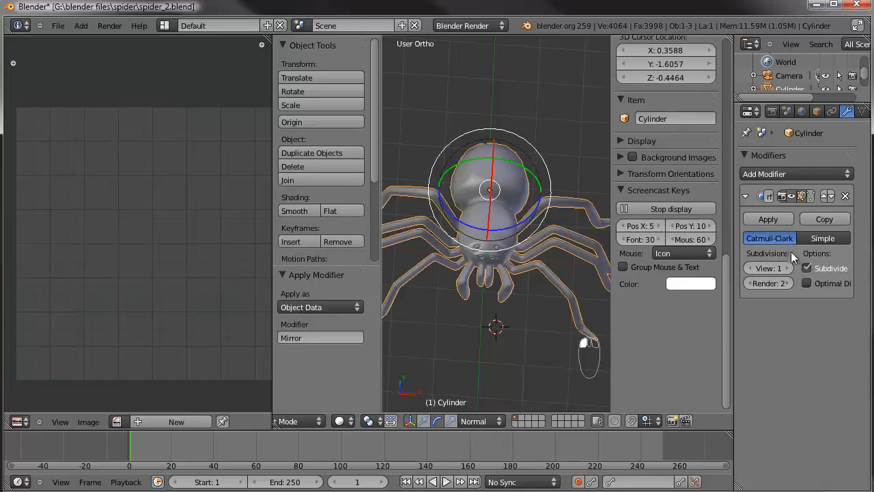
{"action": "key", "text": "Tab"}
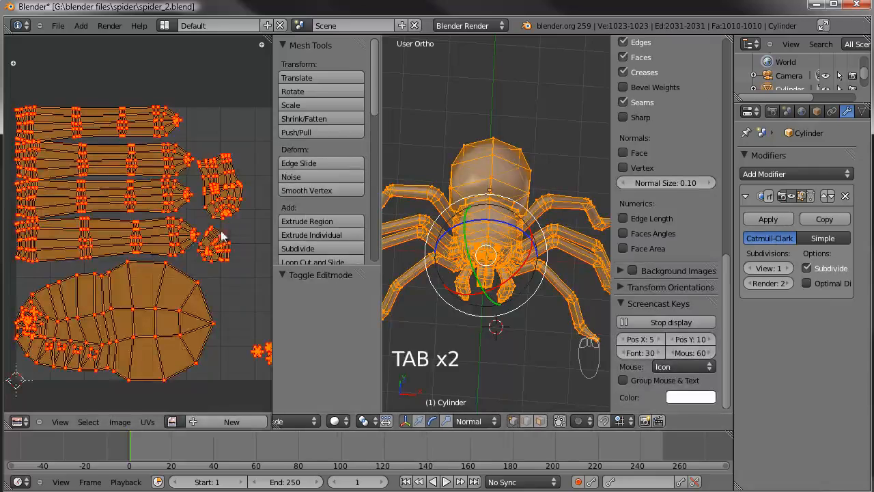
Deselect the UVs and try moving a central vertex of the abdomen island to test the overlapping mirrored halves
{"action": "key", "text": "a"}
{"action": "key", "text": "a"}
{"action": "key", "text": "a"}
{"action": "scroll", "coordinate": [213, 292], "scroll_direction": "up", "scroll_amount": 2}
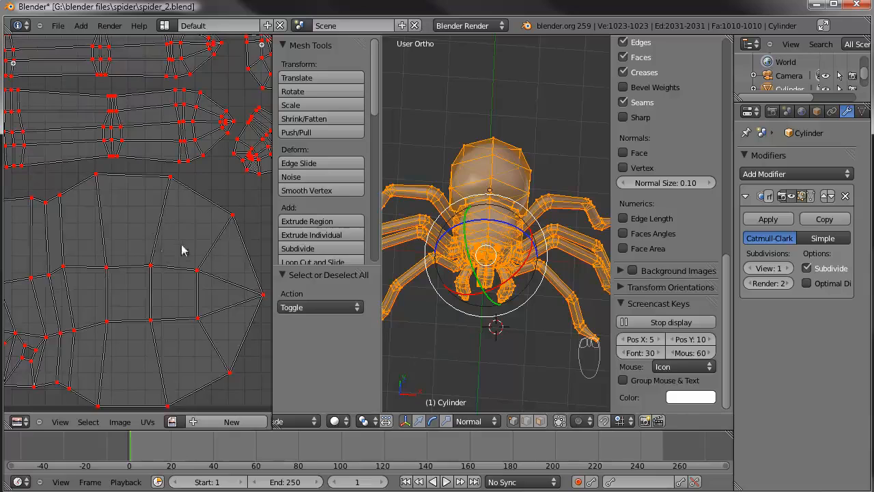
{"action": "middle_click_drag", "start_coordinate": [170, 244], "coordinate": [171, 201]}
{"action": "scroll", "coordinate": [164, 205], "scroll_direction": "up", "scroll_amount": 4}
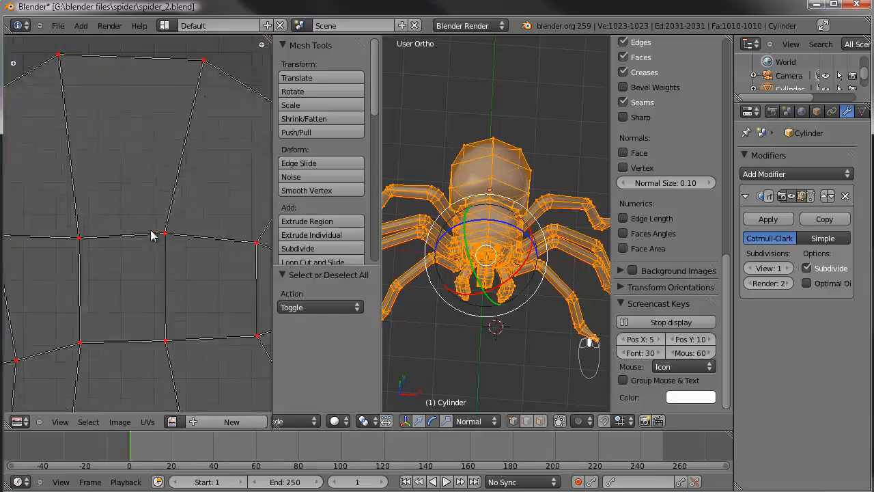
{"action": "middle_click_drag", "start_coordinate": [103, 253], "coordinate": [199, 201]}
{"action": "right_click", "coordinate": [146, 287]}
{"action": "key", "text": "g"}
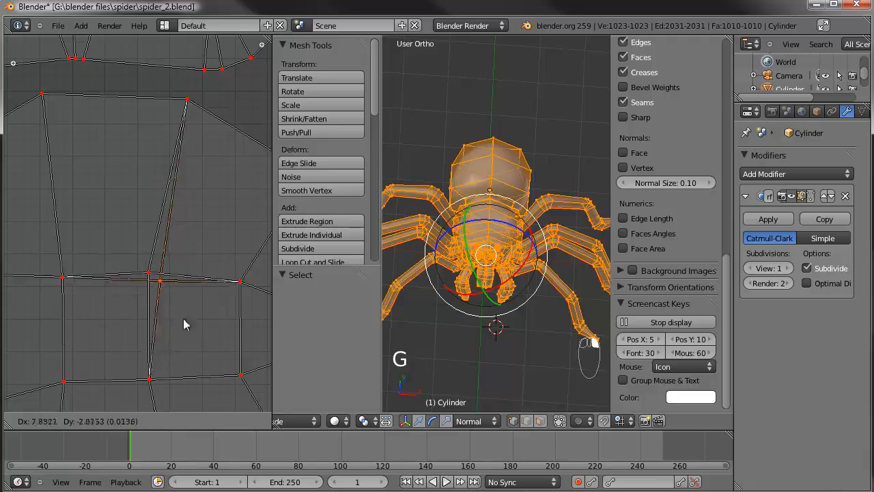
{"action": "right_click", "coordinate": [164, 295]}
{"action": "key", "text": "g"}
{"action": "right_click", "coordinate": [188, 293]}
{"action": "key", "text": "g"}
{"action": "left_click", "coordinate": [157, 290]}
Try moving an inner UV vertex near the abdomen island's tip and undo the move
{"action": "scroll", "coordinate": [158, 290], "scroll_direction": "down", "scroll_amount": 4}
{"action": "right_click", "coordinate": [175, 258]}
{"action": "key", "text": "g"}
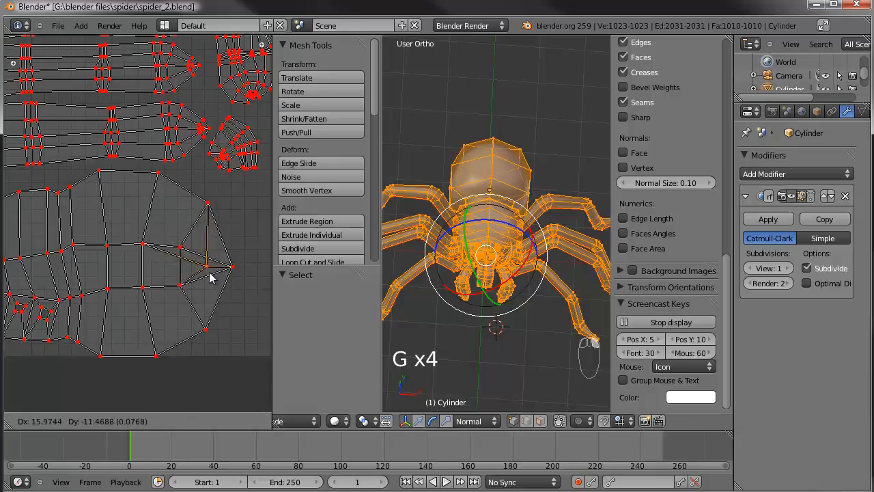
{"action": "right_click", "coordinate": [210, 277]}
{"action": "key", "text": "g"}
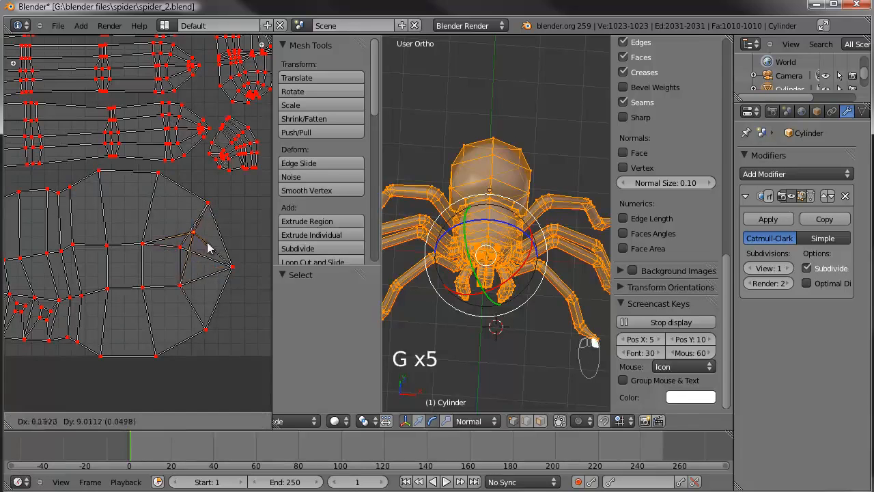
{"action": "left_click", "coordinate": [208, 248]}
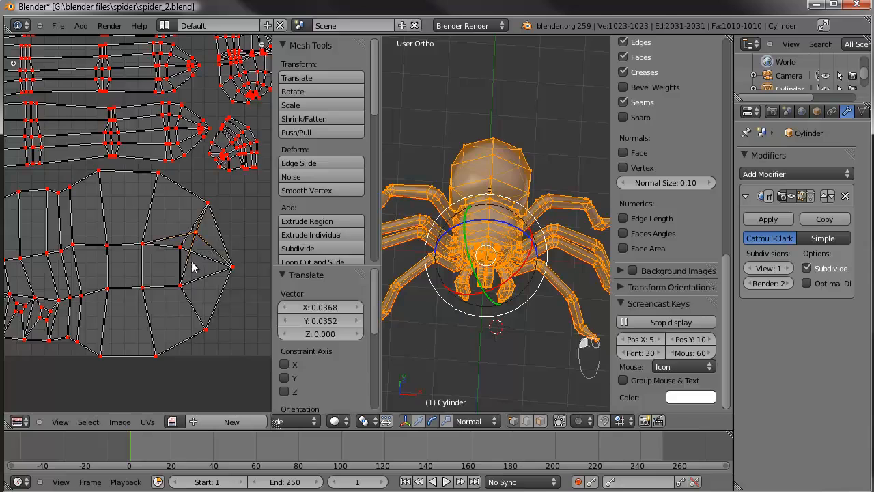
{"action": "key", "text": "ctrl+z"}
Create a new 2048 by 2048 image for the UV layout with UV Test Grid enabled
{"action": "scroll", "coordinate": [181, 263], "scroll_direction": "down", "scroll_amount": 2}
{"action": "key", "text": "a"}
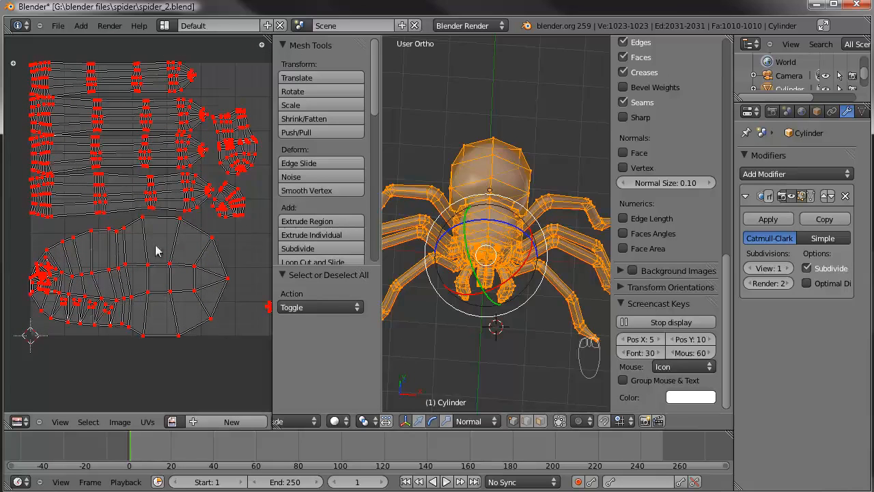
{"action": "scroll", "coordinate": [198, 312], "scroll_direction": "down", "scroll_amount": 1}
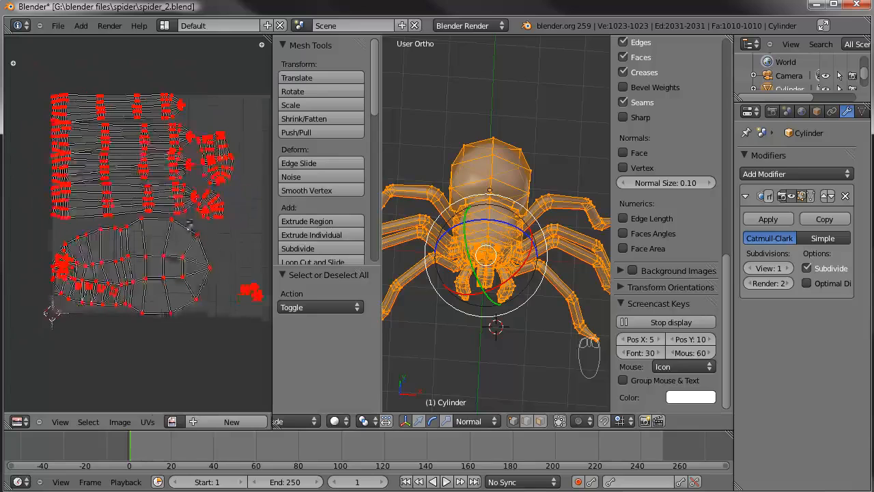
{"action": "left_click", "coordinate": [148, 422]}
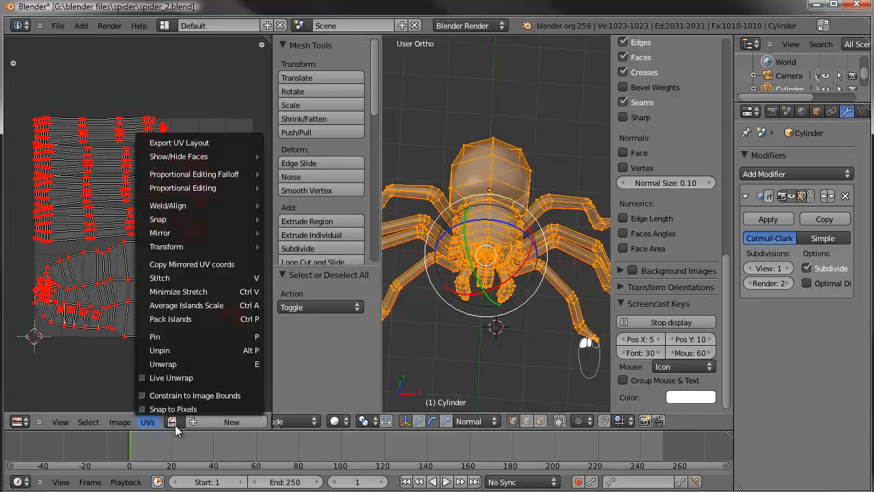
{"action": "left_click", "coordinate": [220, 422]}
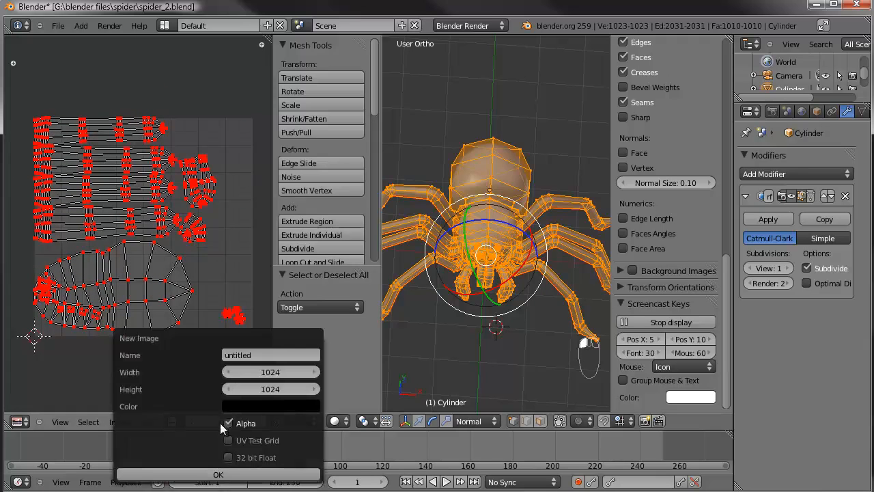
{"action": "left_click", "coordinate": [269, 373]}
{"action": "type", "text": "204"}
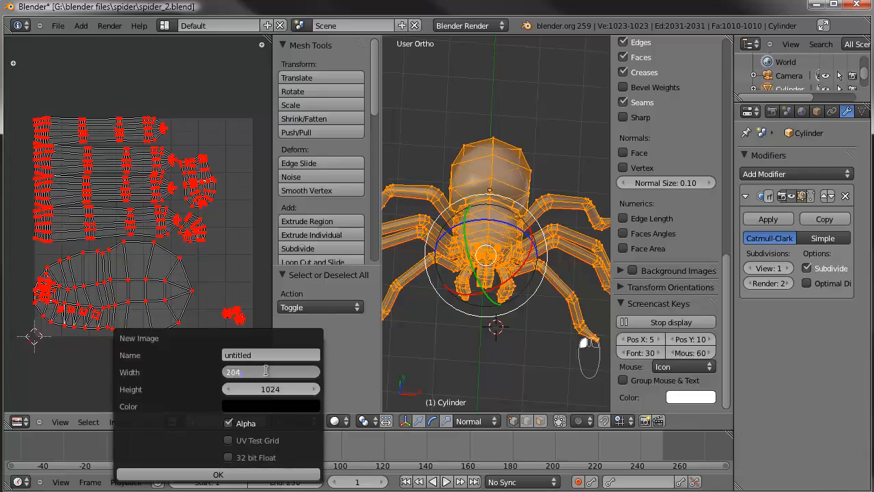
{"action": "type", "text": "8"}
{"action": "key", "text": "Tab"}
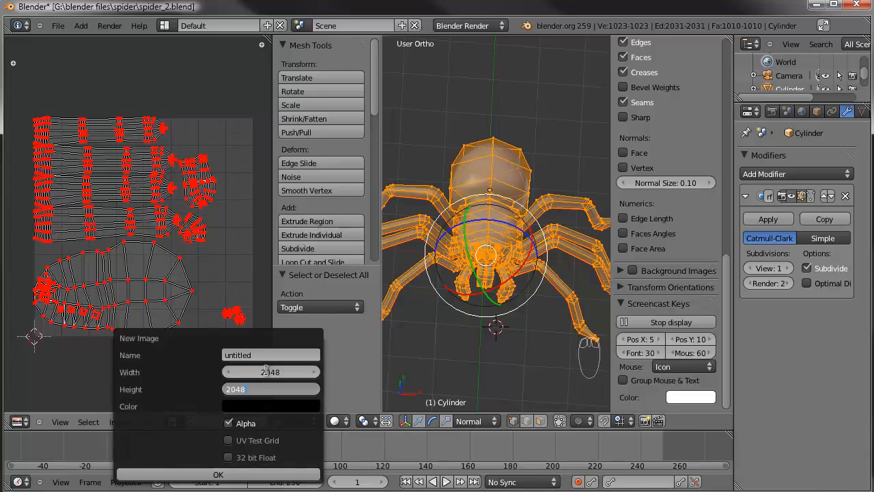
{"action": "type", "text": "2048"}
{"action": "key", "text": "Return"}
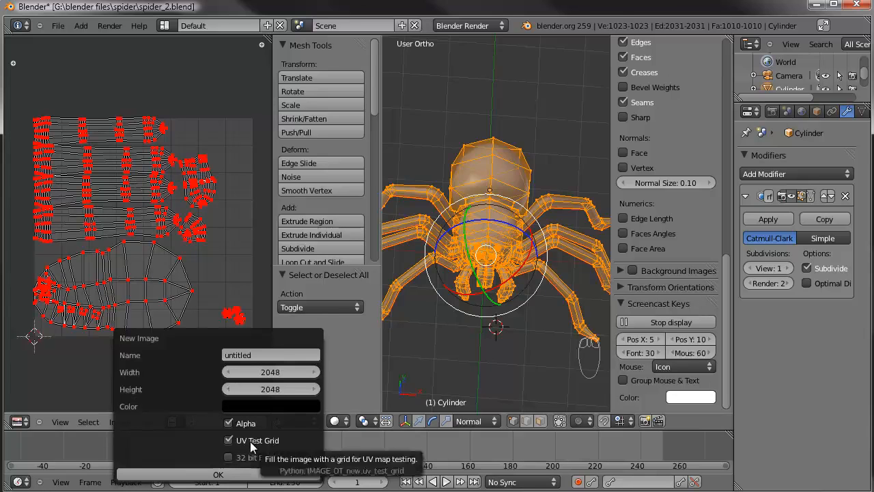
{"action": "left_click", "coordinate": [218, 476]}
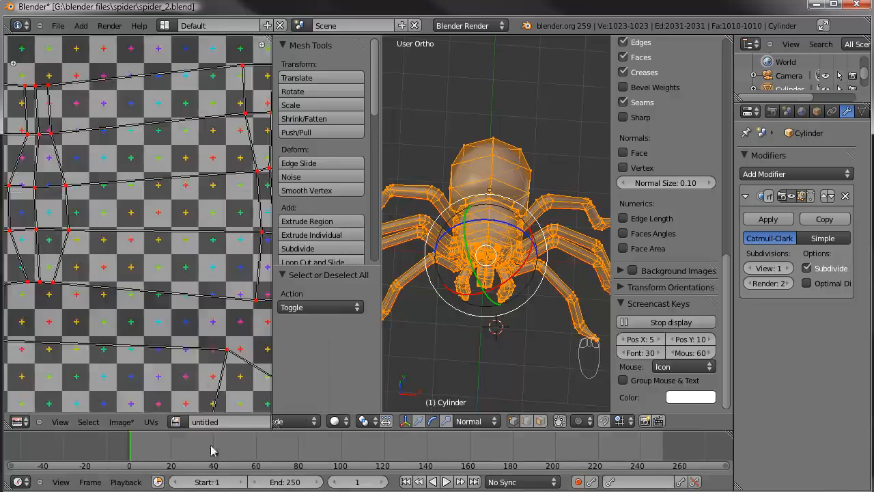
Leave Edit Mode, switch the spider to Texture Paint mode and examine the checker pattern on its body and legs
{"action": "key", "text": "Tab"}
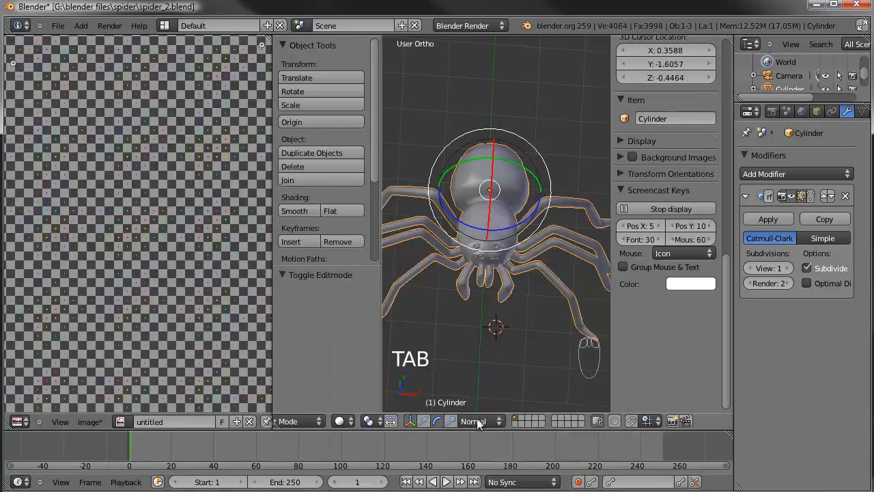
{"action": "left_click", "coordinate": [380, 421]}
{"action": "scroll", "coordinate": [288, 422], "scroll_direction": "left", "scroll_amount": 5}
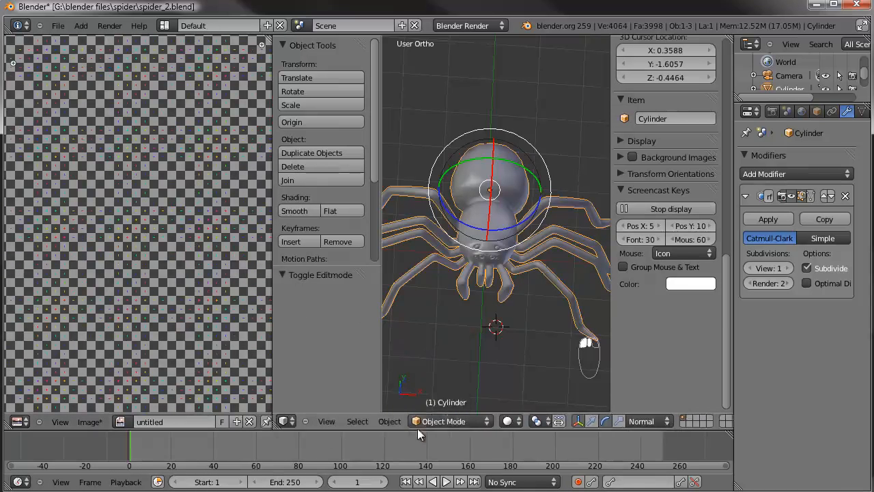
{"action": "left_click", "coordinate": [459, 421]}
{"action": "left_click", "coordinate": [459, 347]}
{"action": "mouse_move", "coordinate": [474, 330]}
{"action": "middle_mouse_down"}
{"action": "mouse_move", "coordinate": [493, 312]}
{"action": "mouse_move", "coordinate": [466, 327]}
{"action": "mouse_move", "coordinate": [461, 224]}
{"action": "mouse_move", "coordinate": [531, 225]}
{"action": "mouse_move", "coordinate": [484, 247]}
{"action": "mouse_move", "coordinate": [476, 300]}
{"action": "middle_mouse_up"}
{"action": "scroll", "coordinate": [476, 301], "scroll_direction": "up", "scroll_amount": 5}
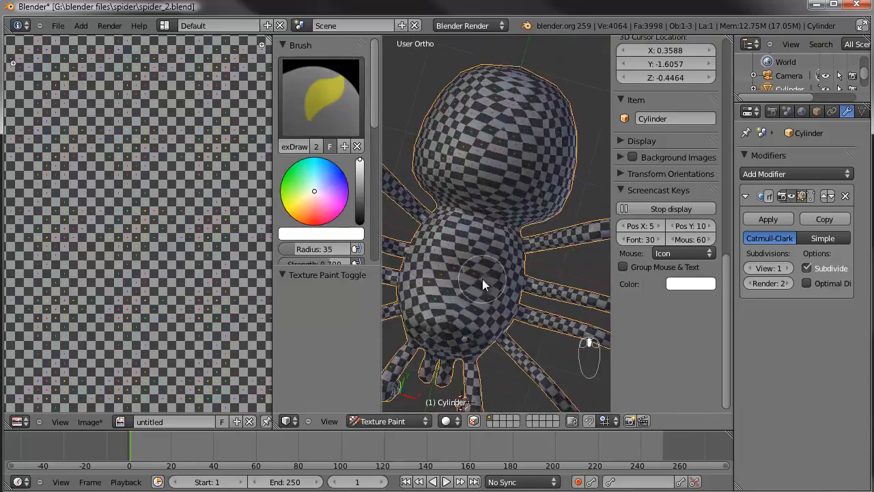
{"action": "scroll", "coordinate": [498, 238], "scroll_direction": "down", "scroll_amount": 3}
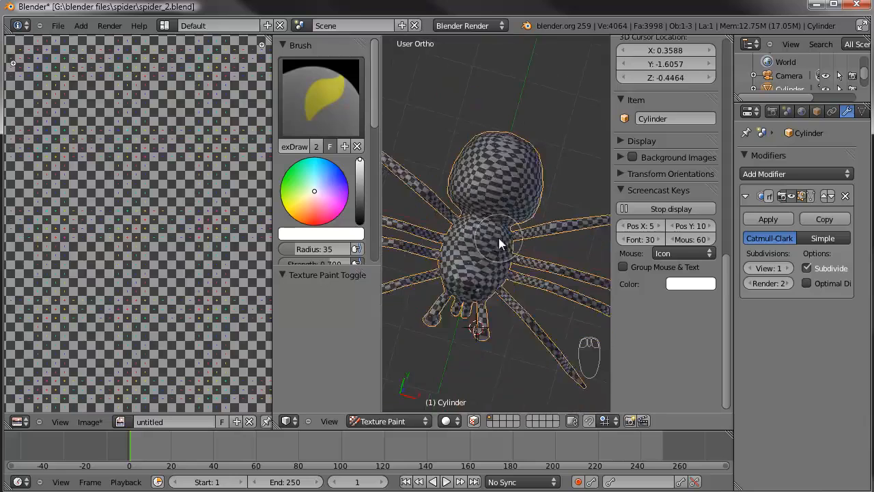
{"action": "middle_click_drag", "start_coordinate": [489, 285], "coordinate": [471, 297]}
Switch to Firefox and compare the body and leg markings in the three tarantula reference photos
{"action": "left_click_drag", "start_coordinate": [376, 334], "coordinate": [350, 334]}
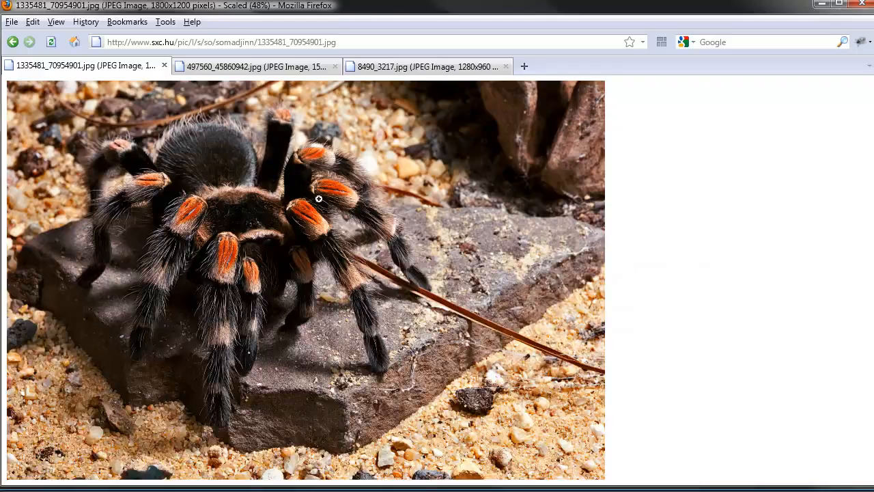
{"action": "left_click", "coordinate": [304, 68]}
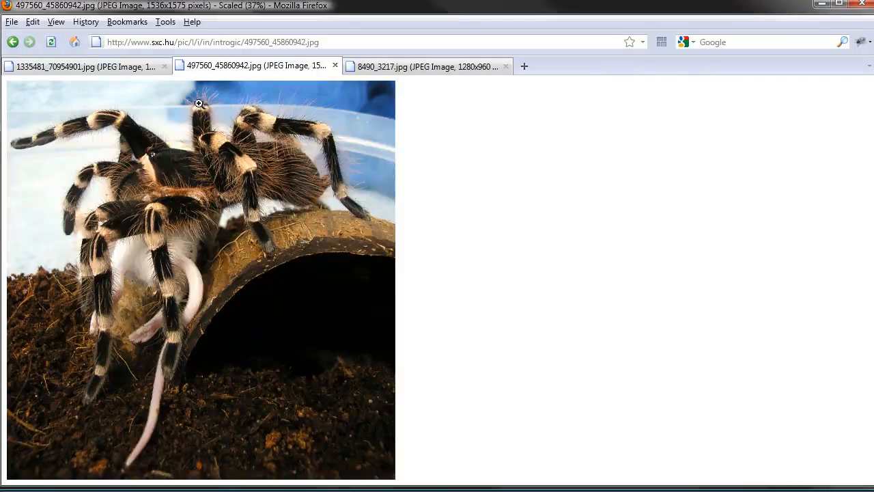
{"action": "left_click", "coordinate": [135, 68]}
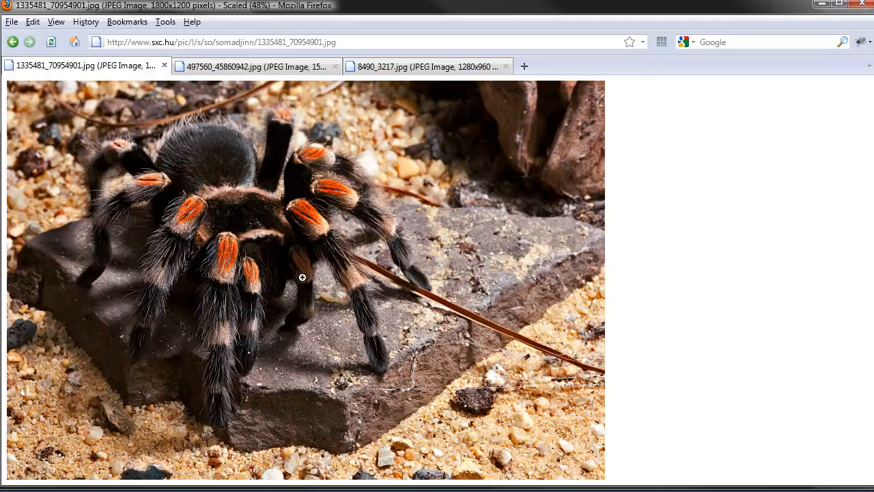
{"action": "left_click", "coordinate": [211, 65]}
{"action": "left_click", "coordinate": [374, 69]}
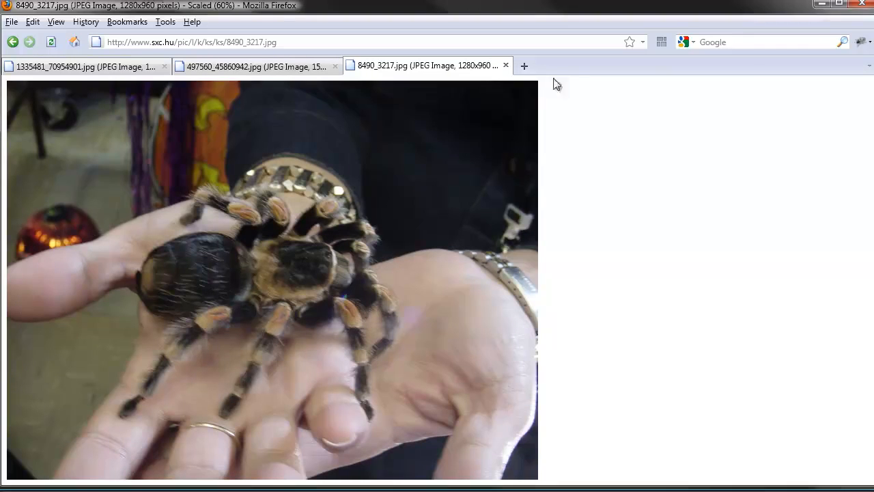
Return to Blender and set the texture paint brush colour to a dark reddish brown
{"action": "left_click", "coordinate": [819, 6]}
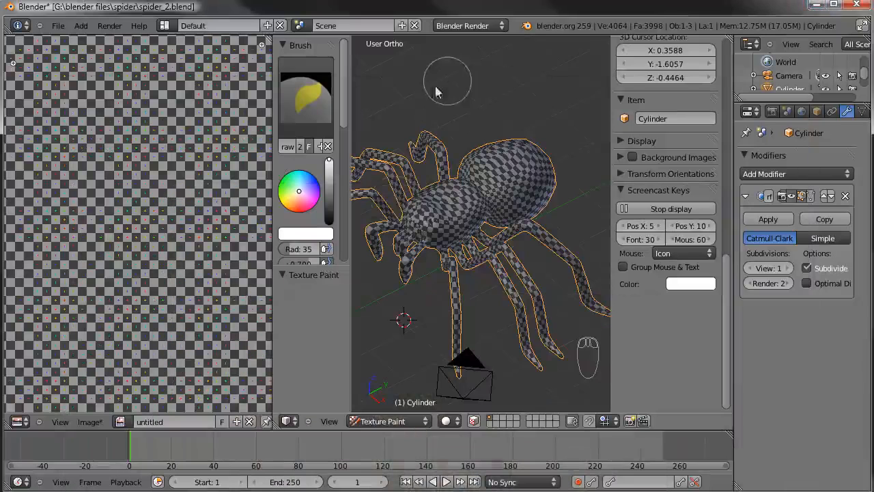
{"action": "left_click_drag", "start_coordinate": [307, 206], "coordinate": [296, 213]}
{"action": "left_click", "coordinate": [331, 193]}
{"action": "mouse_move", "coordinate": [330, 189]}
{"action": "left_mouse_down"}
{"action": "mouse_move", "coordinate": [296, 205]}
{"action": "mouse_move", "coordinate": [331, 205]}
{"action": "left_mouse_up"}
Widen the brush settings area and disable Occlude, Cull and Normal in the Project Paint options
{"action": "scroll", "coordinate": [321, 216], "scroll_direction": "down", "scroll_amount": 3}
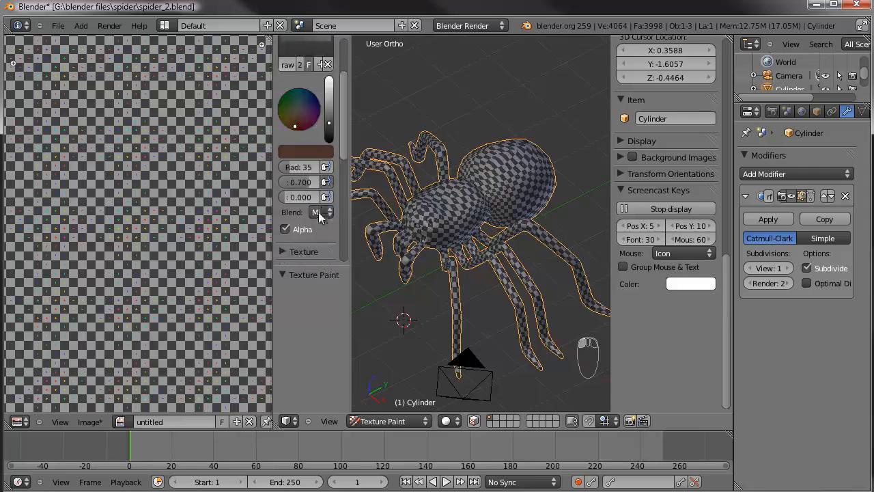
{"action": "scroll", "coordinate": [321, 216], "scroll_direction": "down", "scroll_amount": 4}
{"action": "left_click_drag", "start_coordinate": [347, 194], "coordinate": [379, 193]}
{"action": "left_click", "coordinate": [282, 207]}
{"action": "left_click", "coordinate": [282, 207]}
{"action": "left_click", "coordinate": [285, 225]}
{"action": "left_click_drag", "start_coordinate": [272, 220], "coordinate": [170, 219]}
{"action": "scroll", "coordinate": [240, 217], "scroll_direction": "down", "scroll_amount": 5}
{"action": "left_click", "coordinate": [182, 106]}
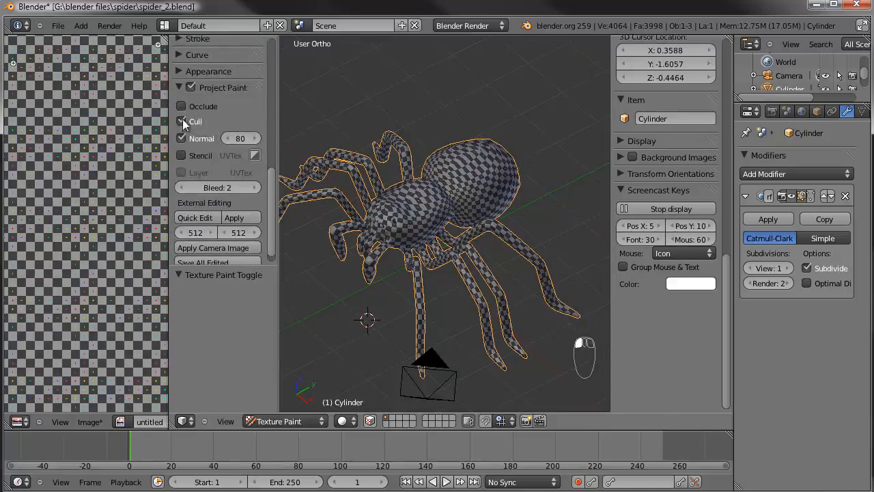
{"action": "left_click", "coordinate": [181, 138]}
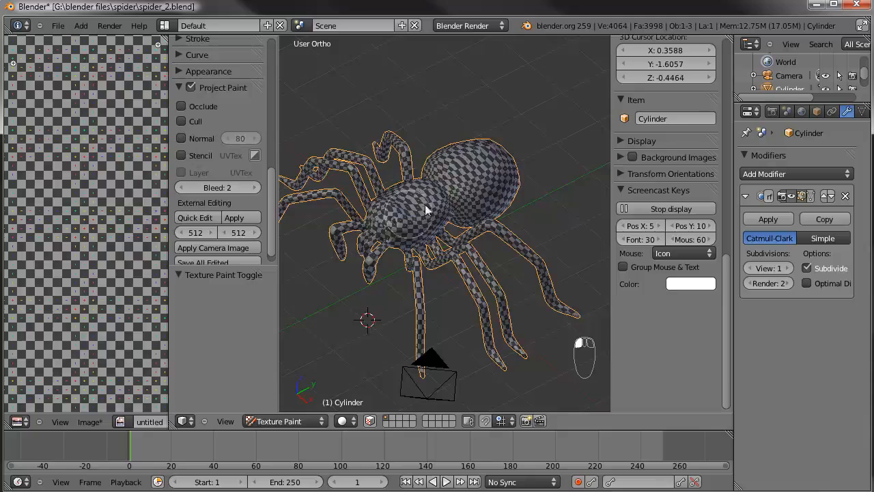
Brush a first coat of brown across the spider's body in the 3D view and check its coverage
{"action": "scroll", "coordinate": [424, 205], "scroll_direction": "down", "scroll_amount": 2}
{"action": "left_click_drag", "start_coordinate": [435, 203], "coordinate": [362, 244]}
{"action": "middle_click_drag", "start_coordinate": [458, 202], "coordinate": [443, 248]}
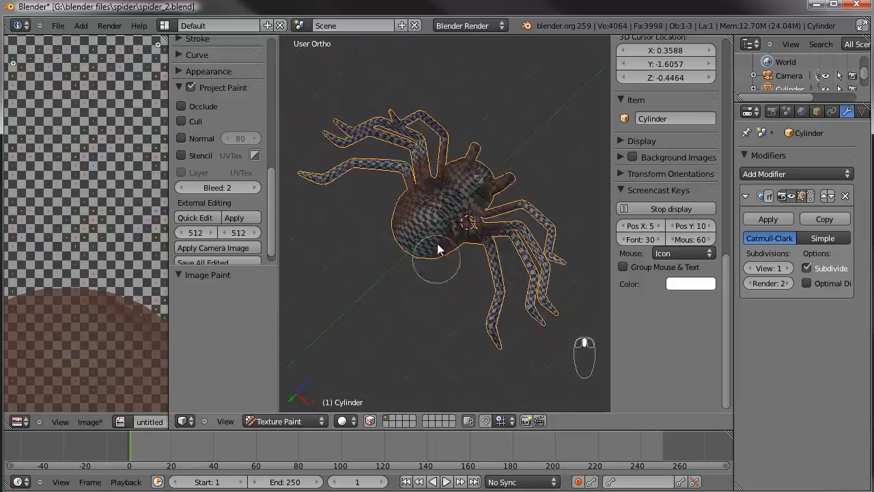
{"action": "mouse_move", "coordinate": [499, 180]}
{"action": "middle_mouse_down"}
{"action": "mouse_move", "coordinate": [409, 275]}
{"action": "mouse_move", "coordinate": [439, 275]}
{"action": "middle_mouse_up"}
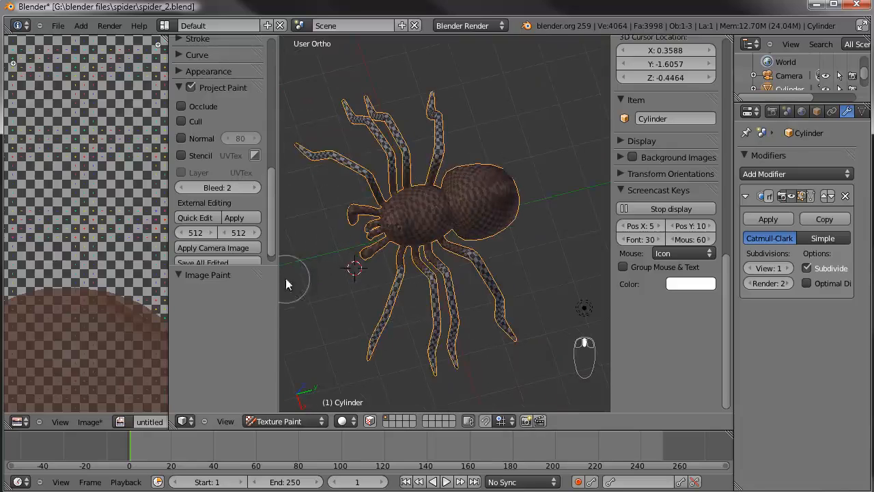
Raise the brush strength to 1.000 and cover the spider's body and legs with solid brown
{"action": "left_click_drag", "start_coordinate": [273, 199], "coordinate": [274, 79]}
{"action": "left_click_drag", "start_coordinate": [229, 235], "coordinate": [254, 234]}
{"action": "scroll", "coordinate": [476, 206], "scroll_direction": "down", "scroll_amount": 3}
{"action": "left_click_drag", "start_coordinate": [476, 206], "coordinate": [457, 217]}
{"action": "left_click_drag", "start_coordinate": [403, 236], "coordinate": [393, 244]}
{"action": "mouse_move", "coordinate": [410, 305]}
{"action": "left_mouse_down"}
{"action": "mouse_move", "coordinate": [442, 279]}
{"action": "mouse_move", "coordinate": [446, 238]}
{"action": "mouse_move", "coordinate": [490, 290]}
{"action": "left_mouse_up"}
{"action": "mouse_move", "coordinate": [449, 185]}
{"action": "left_mouse_down"}
{"action": "mouse_move", "coordinate": [479, 208]}
{"action": "mouse_move", "coordinate": [426, 245]}
{"action": "mouse_move", "coordinate": [437, 247]}
{"action": "mouse_move", "coordinate": [407, 273]}
{"action": "mouse_move", "coordinate": [415, 256]}
{"action": "left_mouse_up"}
Enlarge the image view, enable image painting there and set the brush radius to 124
{"action": "left_click_drag", "start_coordinate": [171, 250], "coordinate": [362, 251]}
{"action": "scroll", "coordinate": [222, 182], "scroll_direction": "down", "scroll_amount": 3}
{"action": "middle_click_drag", "start_coordinate": [174, 181], "coordinate": [183, 186]}
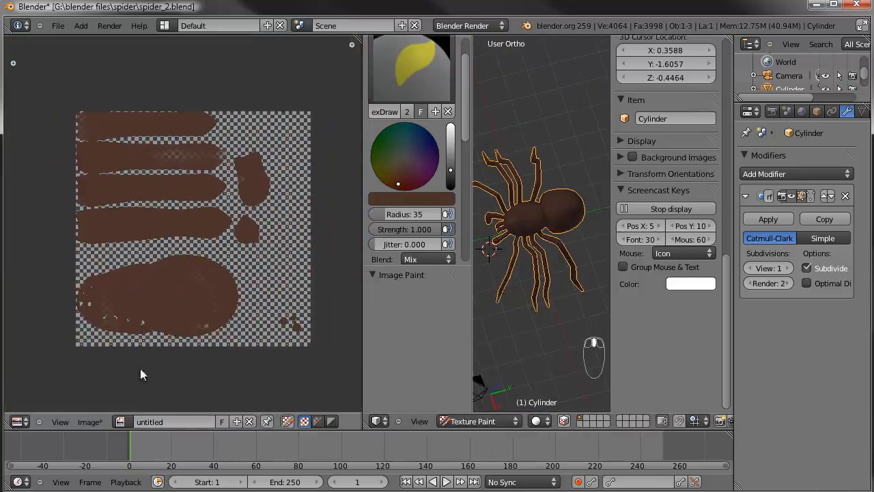
{"action": "left_click", "coordinate": [90, 419]}
{"action": "left_click", "coordinate": [80, 250]}
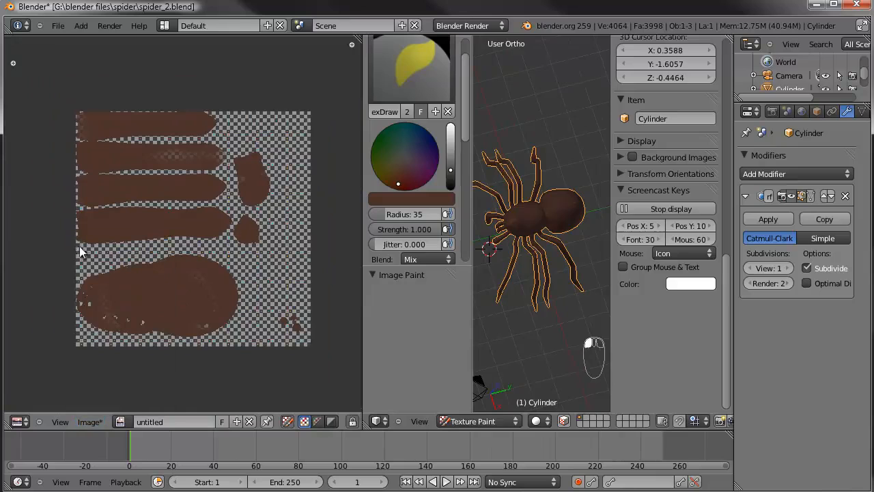
{"action": "left_click", "coordinate": [12, 63]}
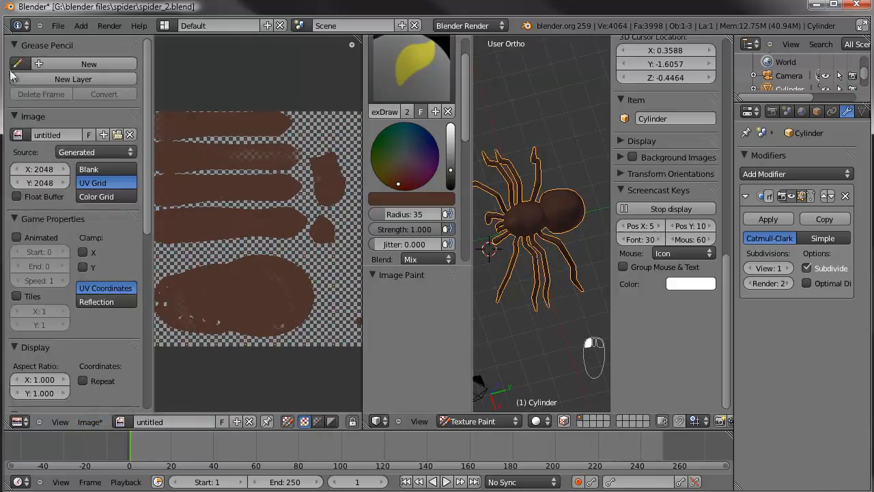
{"action": "scroll", "coordinate": [80, 233], "scroll_direction": "down", "scroll_amount": 2}
{"action": "scroll", "coordinate": [79, 231], "scroll_direction": "down", "scroll_amount": 12}
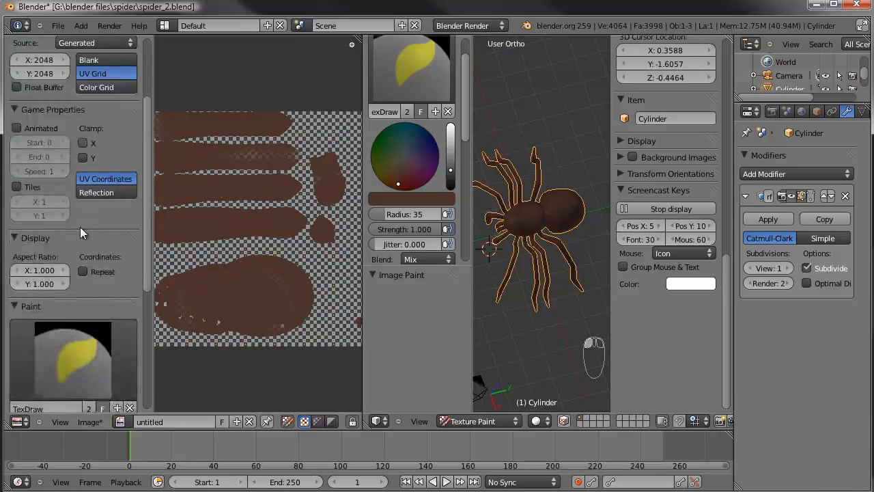
{"action": "left_click_drag", "start_coordinate": [37, 285], "coordinate": [89, 289]}
{"action": "left_click", "coordinate": [76, 289]}
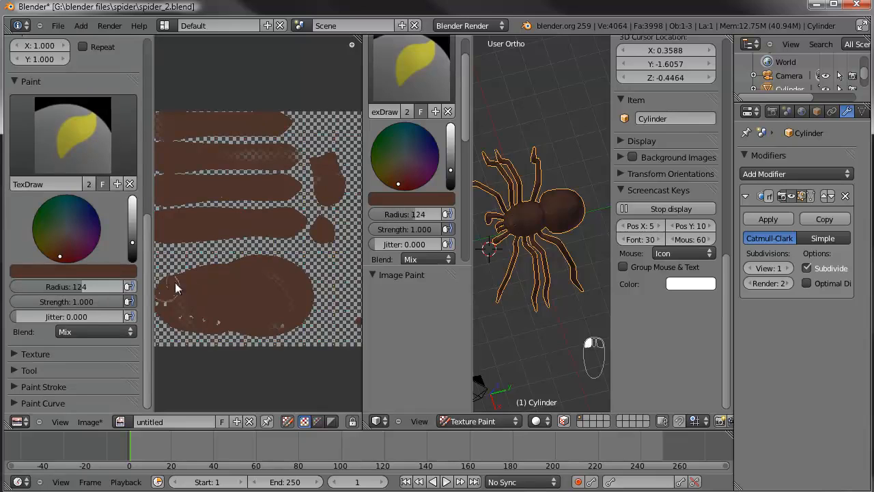
Paint brown over the gaps and edges of the body and leg islands in the texture image
{"action": "middle_click_drag", "start_coordinate": [210, 275], "coordinate": [226, 259]}
{"action": "mouse_move", "coordinate": [187, 270]}
{"action": "left_mouse_down"}
{"action": "mouse_move", "coordinate": [178, 281]}
{"action": "mouse_move", "coordinate": [202, 308]}
{"action": "mouse_move", "coordinate": [282, 324]}
{"action": "left_mouse_up"}
{"action": "mouse_move", "coordinate": [316, 309]}
{"action": "left_mouse_down"}
{"action": "mouse_move", "coordinate": [328, 285]}
{"action": "mouse_move", "coordinate": [308, 254]}
{"action": "mouse_move", "coordinate": [273, 245]}
{"action": "left_mouse_up"}
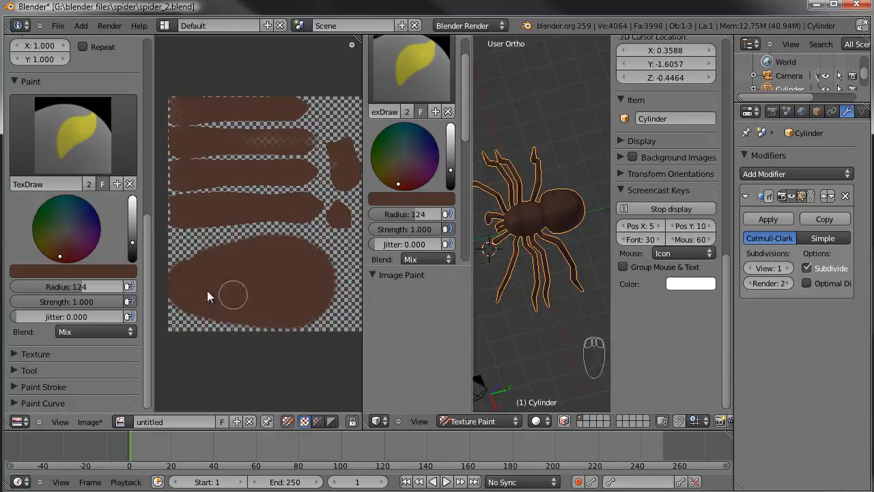
{"action": "mouse_move", "coordinate": [146, 230]}
{"action": "left_mouse_down"}
{"action": "mouse_move", "coordinate": [171, 69]}
{"action": "mouse_move", "coordinate": [169, 80]}
{"action": "left_mouse_up"}
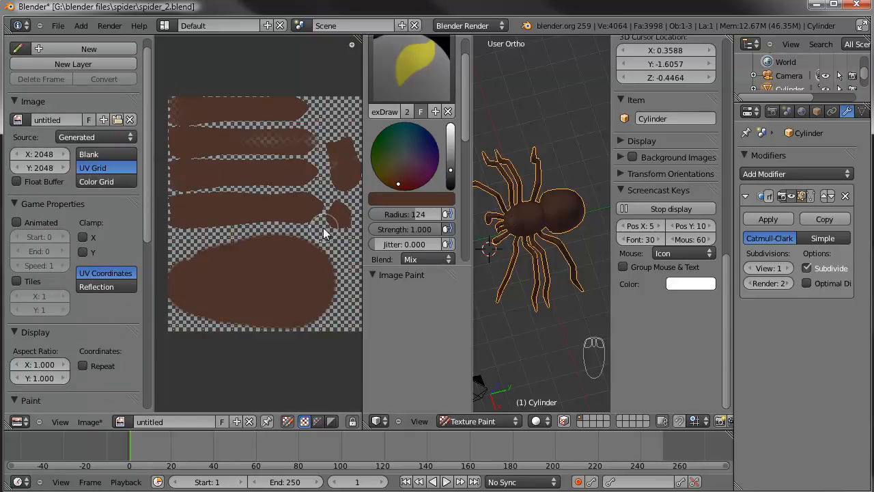
{"action": "mouse_move", "coordinate": [294, 146]}
{"action": "left_mouse_down"}
{"action": "mouse_move", "coordinate": [250, 142]}
{"action": "mouse_move", "coordinate": [306, 141]}
{"action": "mouse_move", "coordinate": [297, 102]}
{"action": "mouse_move", "coordinate": [182, 111]}
{"action": "mouse_move", "coordinate": [245, 170]}
{"action": "left_mouse_up"}
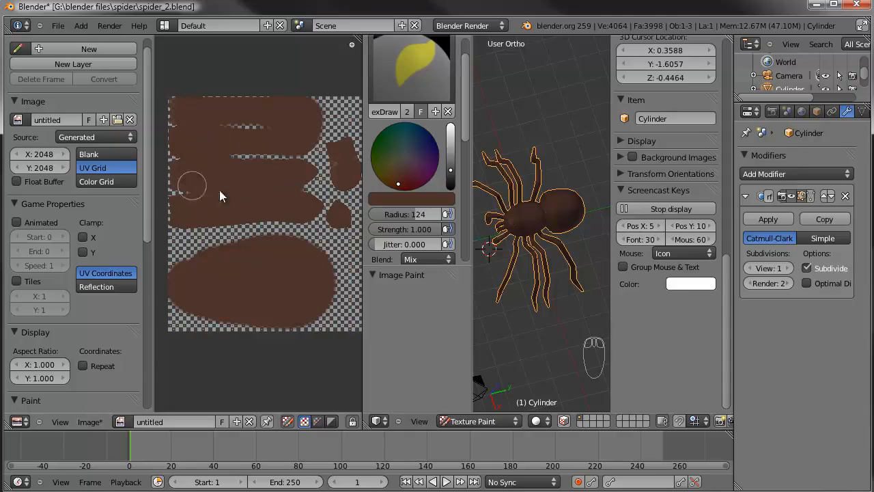
{"action": "mouse_move", "coordinate": [180, 215]}
{"action": "left_mouse_down"}
{"action": "mouse_move", "coordinate": [276, 227]}
{"action": "mouse_move", "coordinate": [345, 215]}
{"action": "mouse_move", "coordinate": [335, 144]}
{"action": "left_mouse_up"}
Switch the brush colour to black and paint over the small eye islands in the texture image
{"action": "middle_click_drag", "start_coordinate": [314, 247], "coordinate": [225, 207]}
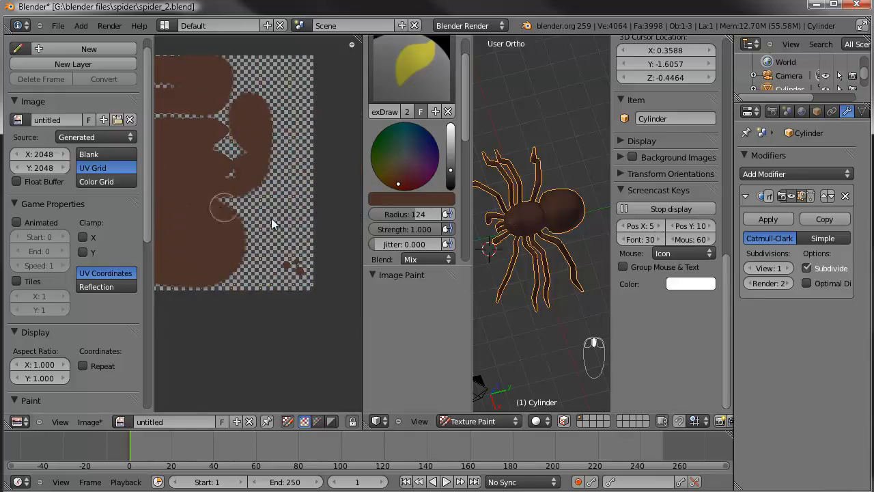
{"action": "scroll", "coordinate": [511, 240], "scroll_direction": "up", "scroll_amount": 3}
{"action": "middle_click_drag", "start_coordinate": [511, 241], "coordinate": [577, 244]}
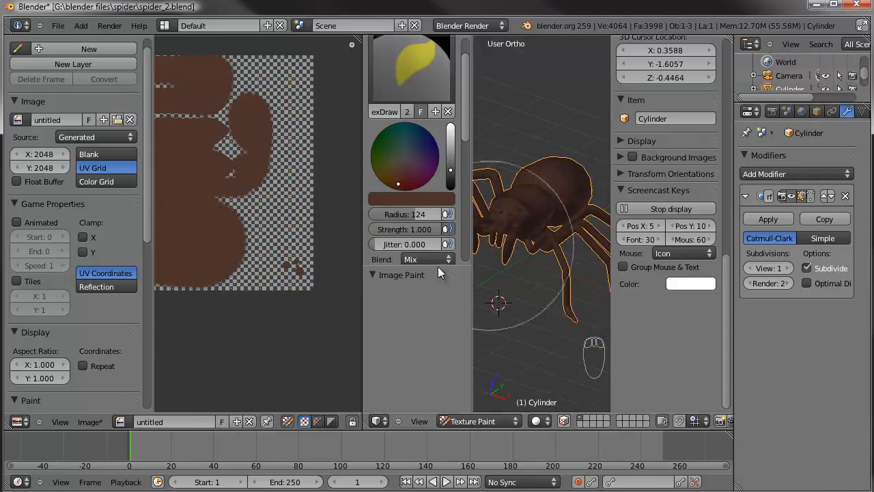
{"action": "scroll", "coordinate": [308, 287], "scroll_direction": "up", "scroll_amount": 2}
{"action": "middle_click_drag", "start_coordinate": [314, 296], "coordinate": [276, 262]}
{"action": "scroll", "coordinate": [532, 228], "scroll_direction": "up", "scroll_amount": 2}
{"action": "middle_click_drag", "start_coordinate": [532, 228], "coordinate": [537, 249]}
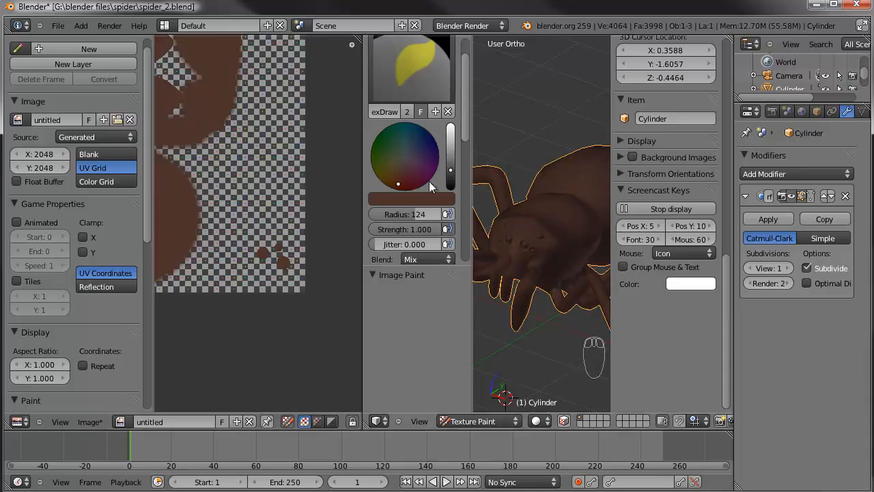
{"action": "left_click", "coordinate": [452, 189]}
{"action": "left_click_drag", "start_coordinate": [271, 259], "coordinate": [285, 268]}
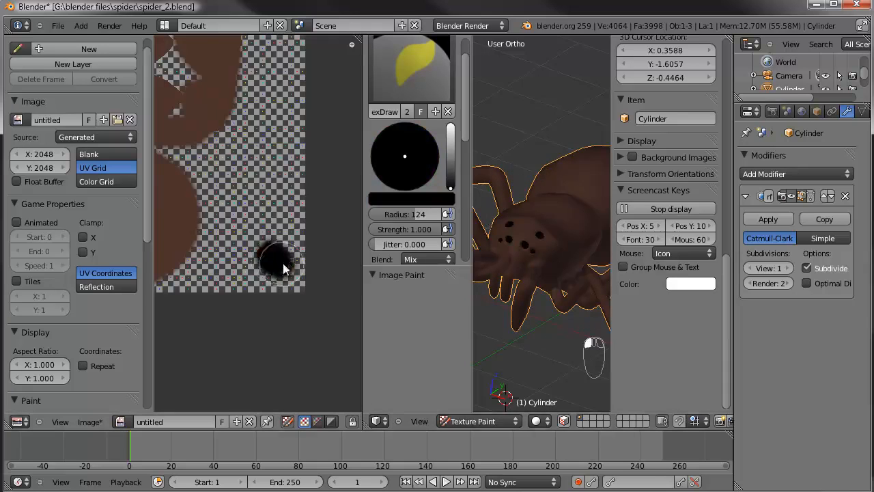
{"action": "mouse_move", "coordinate": [502, 232]}
{"action": "middle_mouse_down"}
{"action": "mouse_move", "coordinate": [535, 253]}
{"action": "mouse_move", "coordinate": [534, 272]}
{"action": "mouse_move", "coordinate": [517, 268]}
{"action": "middle_mouse_up"}
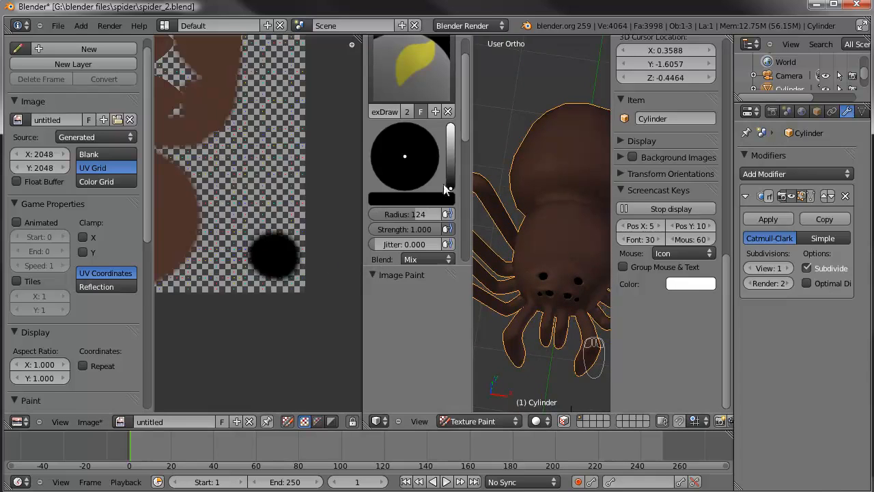
Set the brush to a yellowish tan colour and lower its strength to 0.252
{"action": "left_click_drag", "start_coordinate": [450, 162], "coordinate": [449, 154]}
{"action": "left_click_drag", "start_coordinate": [397, 168], "coordinate": [392, 170]}
{"action": "left_click_drag", "start_coordinate": [450, 153], "coordinate": [450, 158]}
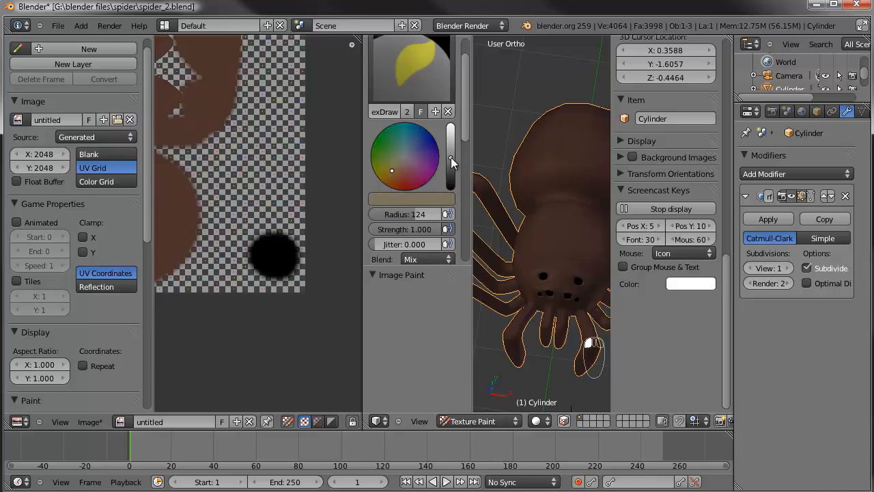
{"action": "left_click", "coordinate": [387, 171]}
{"action": "left_click_drag", "start_coordinate": [453, 155], "coordinate": [453, 150]}
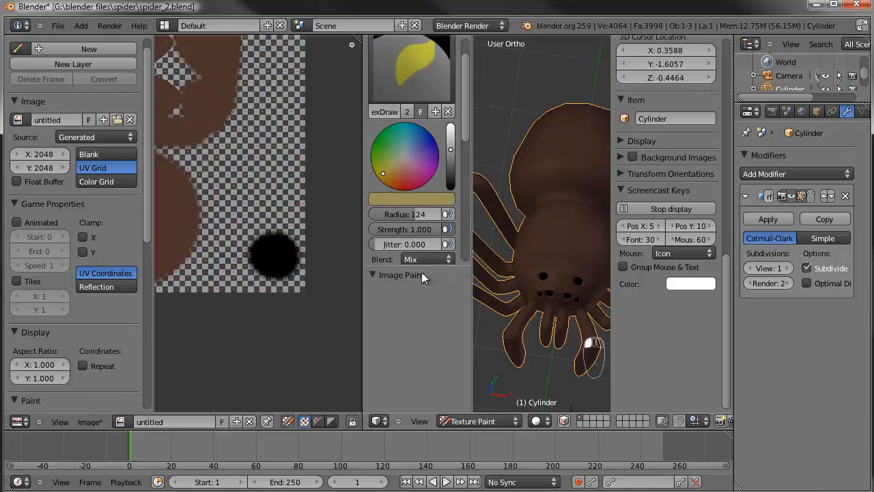
{"action": "left_click_drag", "start_coordinate": [362, 311], "coordinate": [259, 308]}
{"action": "left_click_drag", "start_coordinate": [319, 236], "coordinate": [264, 243]}
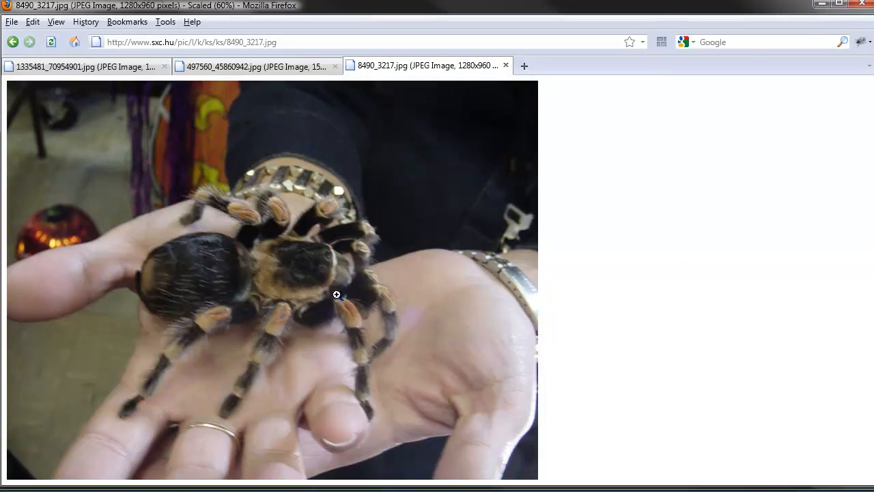
In top view, set the brush radius to 89 and paint tan across the thorax's rear edge near the abdomen
{"action": "left_click", "coordinate": [822, 5]}
{"action": "middle_click_drag", "start_coordinate": [546, 207], "coordinate": [441, 191]}
{"action": "key", "text": "KP_7"}
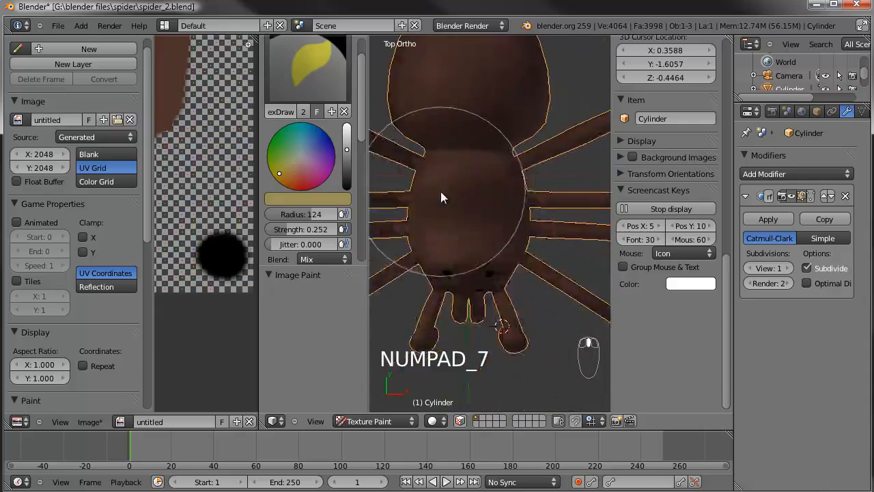
{"action": "scroll", "coordinate": [481, 163], "scroll_direction": "up", "scroll_amount": 3}
{"action": "left_click_drag", "start_coordinate": [308, 217], "coordinate": [293, 215]}
{"action": "mouse_move", "coordinate": [442, 162]}
{"action": "left_mouse_down"}
{"action": "mouse_move", "coordinate": [473, 154]}
{"action": "mouse_move", "coordinate": [505, 170]}
{"action": "mouse_move", "coordinate": [473, 158]}
{"action": "left_mouse_up"}
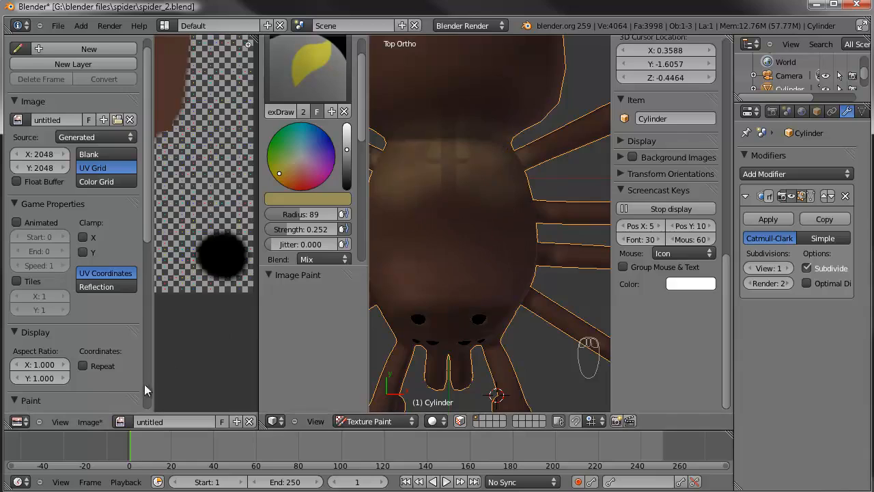
Build up tan paint around the thorax's rear and side edges and over the face area near the eyes
{"action": "left_click_drag", "start_coordinate": [153, 375], "coordinate": [58, 375]}
{"action": "scroll", "coordinate": [140, 228], "scroll_direction": "up", "scroll_amount": 3}
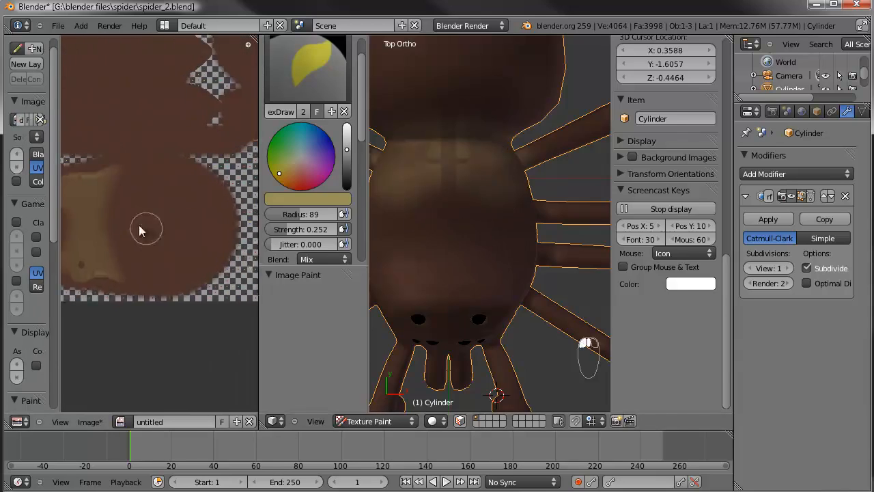
{"action": "middle_click_drag", "start_coordinate": [183, 249], "coordinate": [187, 251]}
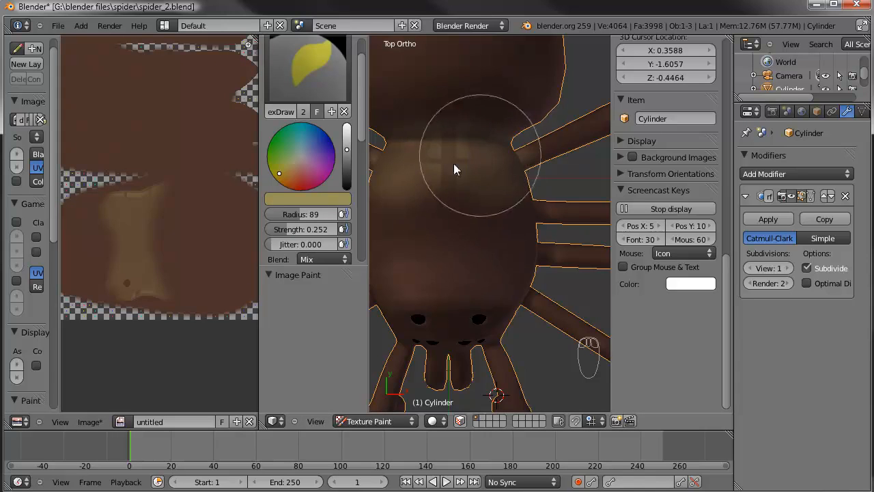
{"action": "mouse_move", "coordinate": [459, 162]}
{"action": "left_mouse_down"}
{"action": "mouse_move", "coordinate": [467, 170]}
{"action": "mouse_move", "coordinate": [456, 184]}
{"action": "mouse_move", "coordinate": [495, 159]}
{"action": "mouse_move", "coordinate": [509, 174]}
{"action": "left_mouse_up"}
{"action": "mouse_move", "coordinate": [509, 174]}
{"action": "middle_mouse_down"}
{"action": "mouse_move", "coordinate": [537, 246]}
{"action": "mouse_move", "coordinate": [528, 239]}
{"action": "middle_mouse_up"}
{"action": "scroll", "coordinate": [513, 222], "scroll_direction": "up", "scroll_amount": 1}
{"action": "mouse_move", "coordinate": [520, 211]}
{"action": "left_mouse_down"}
{"action": "mouse_move", "coordinate": [518, 267]}
{"action": "mouse_move", "coordinate": [501, 304]}
{"action": "mouse_move", "coordinate": [517, 253]}
{"action": "mouse_move", "coordinate": [478, 187]}
{"action": "mouse_move", "coordinate": [491, 219]}
{"action": "left_mouse_up"}
{"action": "middle_click_drag", "start_coordinate": [492, 219], "coordinate": [528, 272]}
{"action": "mouse_move", "coordinate": [522, 294]}
{"action": "left_mouse_down"}
{"action": "mouse_move", "coordinate": [505, 330]}
{"action": "mouse_move", "coordinate": [481, 345]}
{"action": "mouse_move", "coordinate": [523, 323]}
{"action": "mouse_move", "coordinate": [499, 327]}
{"action": "mouse_move", "coordinate": [507, 281]}
{"action": "mouse_move", "coordinate": [523, 277]}
{"action": "mouse_move", "coordinate": [519, 265]}
{"action": "left_mouse_up"}
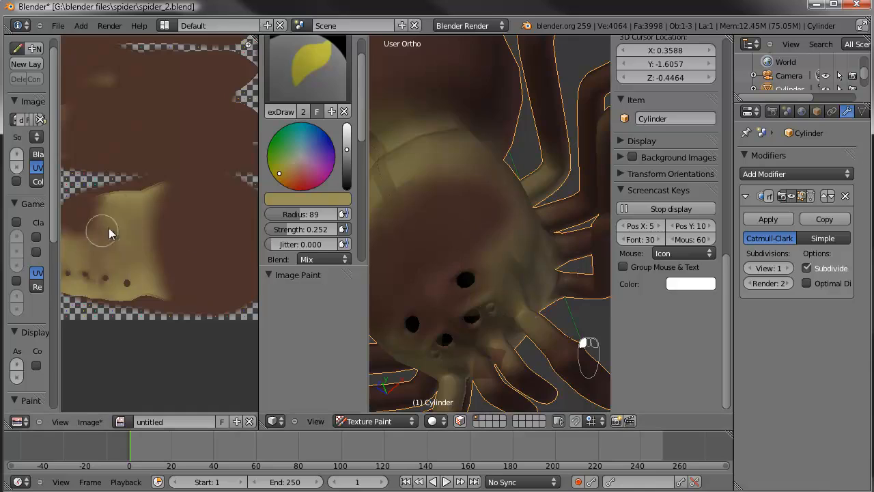
Touch up the thorax's tan marking with strokes on the body island in the texture image
{"action": "middle_click_drag", "start_coordinate": [122, 235], "coordinate": [155, 223]}
{"action": "left_click_drag", "start_coordinate": [134, 234], "coordinate": [130, 251]}
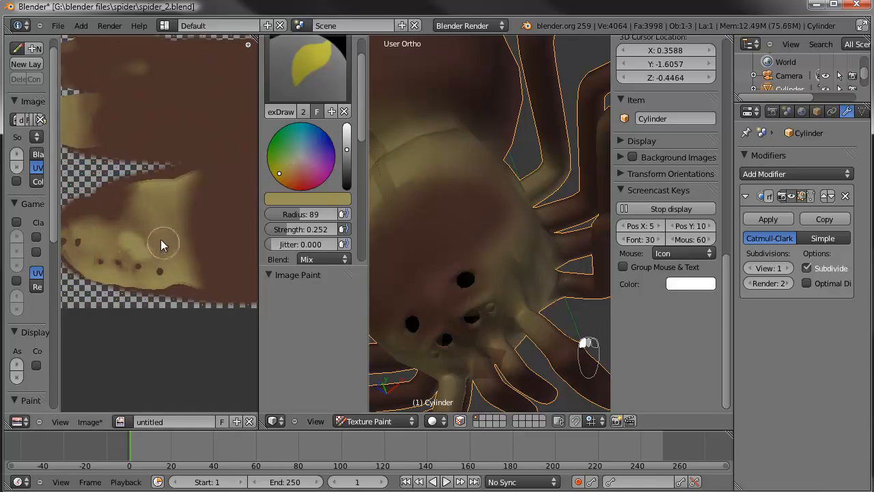
{"action": "scroll", "coordinate": [161, 244], "scroll_direction": "down", "scroll_amount": 3}
{"action": "mouse_move", "coordinate": [159, 250]}
{"action": "left_mouse_down"}
{"action": "mouse_move", "coordinate": [71, 211]}
{"action": "mouse_move", "coordinate": [122, 214]}
{"action": "left_mouse_up"}
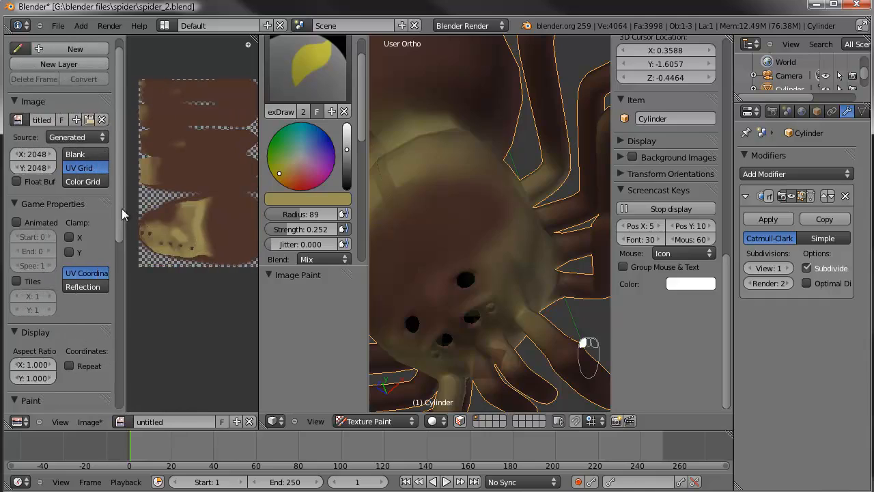
Set the paint curve to the Sharp preset and add tan strokes to the thorax area of the body island
{"action": "scroll", "coordinate": [113, 287], "scroll_direction": "down", "scroll_amount": 5}
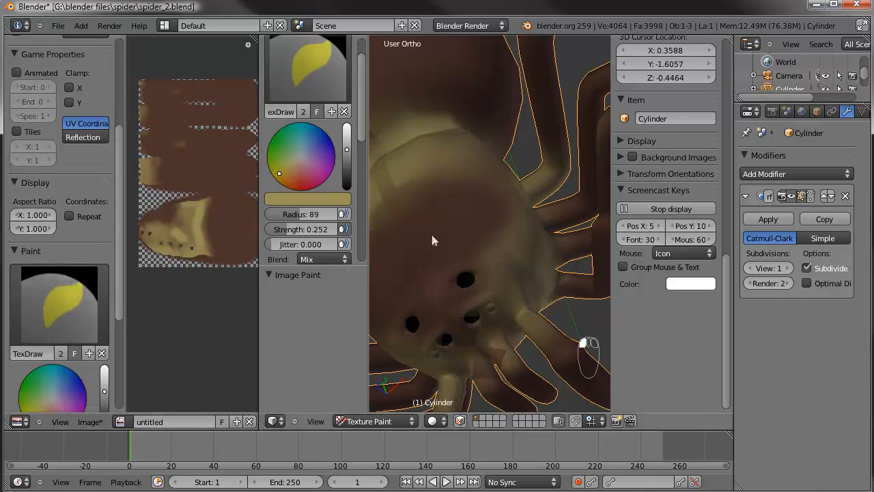
{"action": "scroll", "coordinate": [41, 198], "scroll_direction": "down", "scroll_amount": 3}
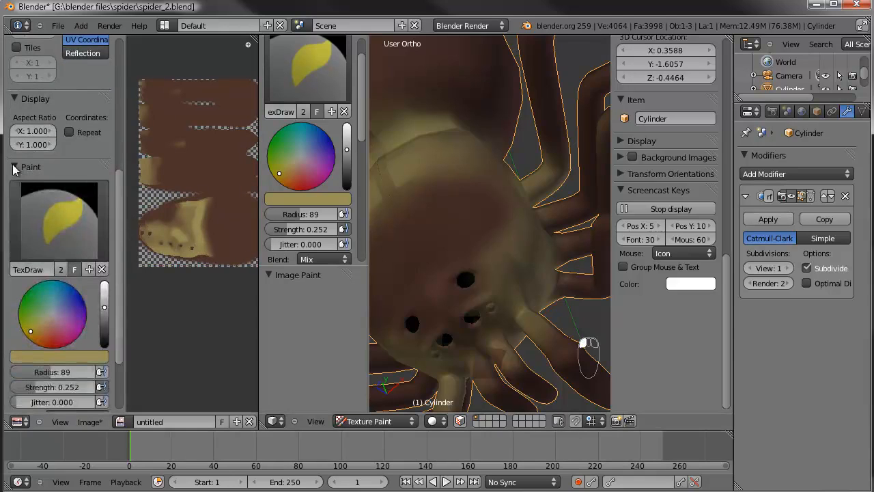
{"action": "left_click", "coordinate": [20, 167]}
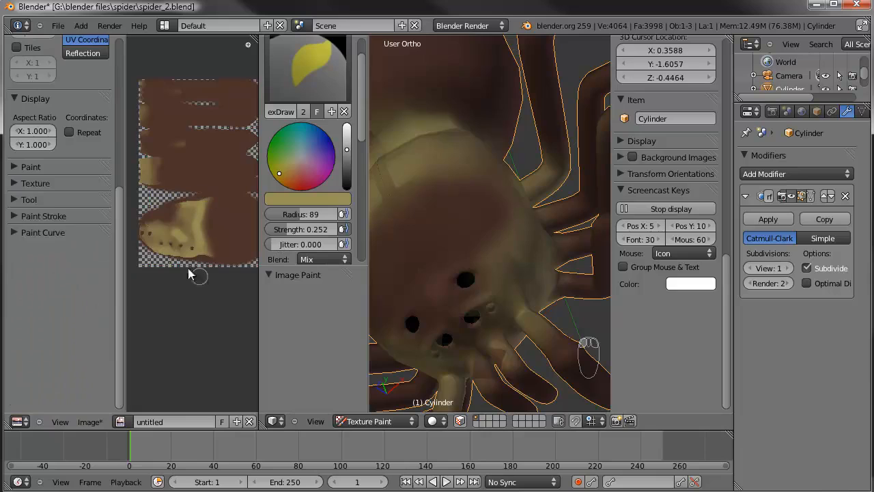
{"action": "left_click", "coordinate": [14, 233]}
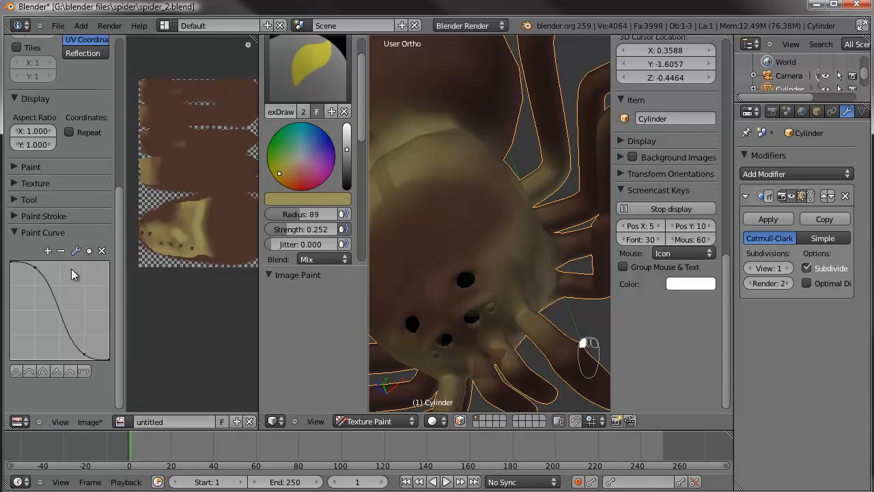
{"action": "left_click", "coordinate": [57, 370]}
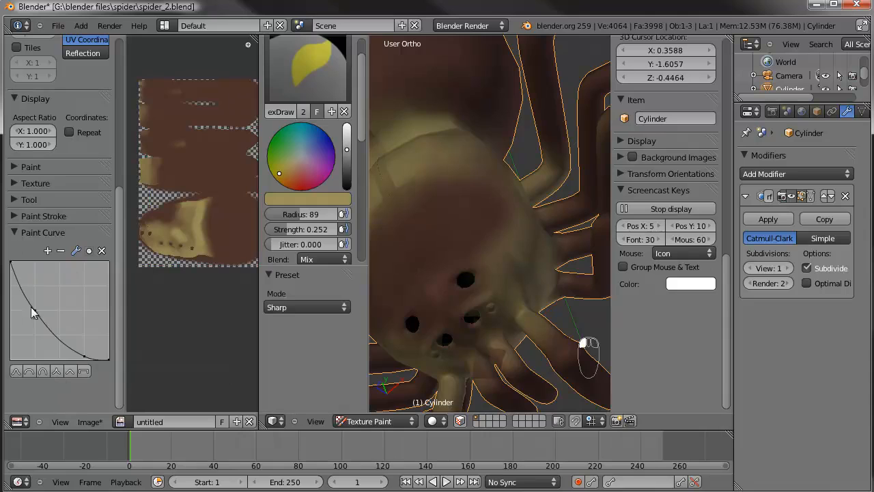
{"action": "scroll", "coordinate": [193, 221], "scroll_direction": "up", "scroll_amount": 1}
{"action": "left_click_drag", "start_coordinate": [192, 217], "coordinate": [195, 251]}
{"action": "scroll", "coordinate": [63, 169], "scroll_direction": "up", "scroll_amount": 6}
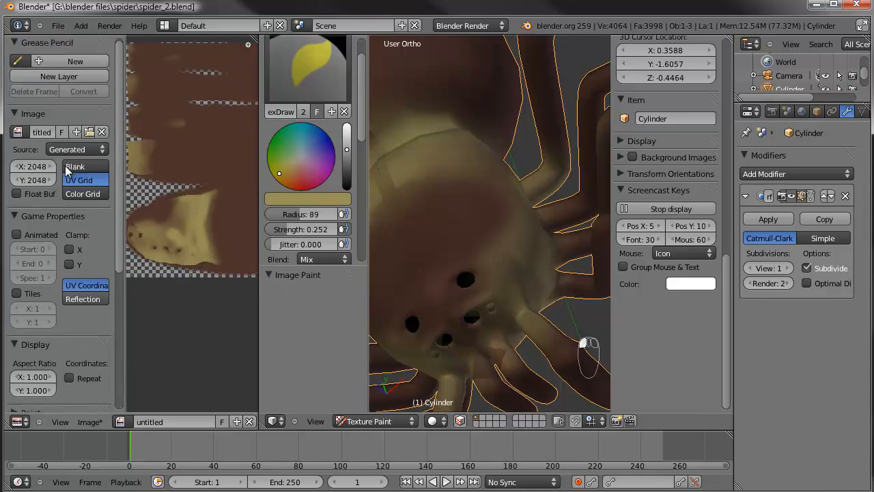
Set the brush strength to 0.401 and paint tan over the face end of the body island in the texture image
{"action": "scroll", "coordinate": [49, 264], "scroll_direction": "down", "scroll_amount": 6}
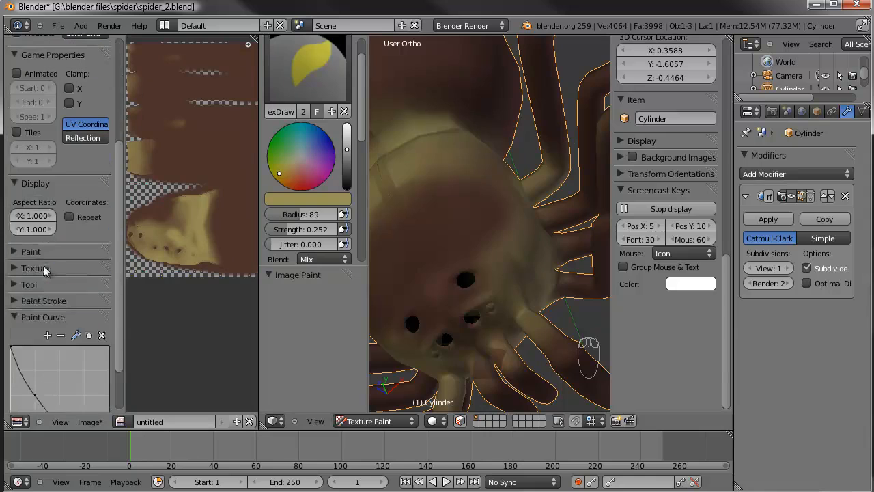
{"action": "left_click", "coordinate": [17, 285]}
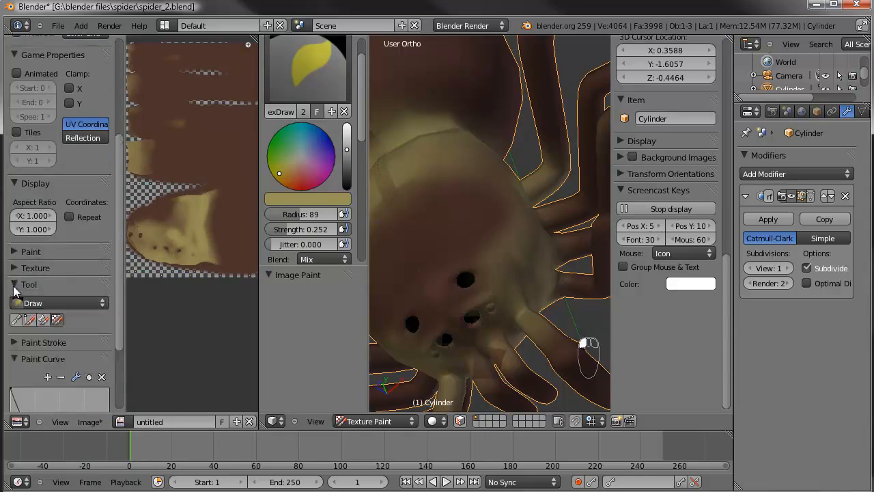
{"action": "scroll", "coordinate": [46, 275], "scroll_direction": "down", "scroll_amount": 4}
{"action": "left_click", "coordinate": [19, 184]}
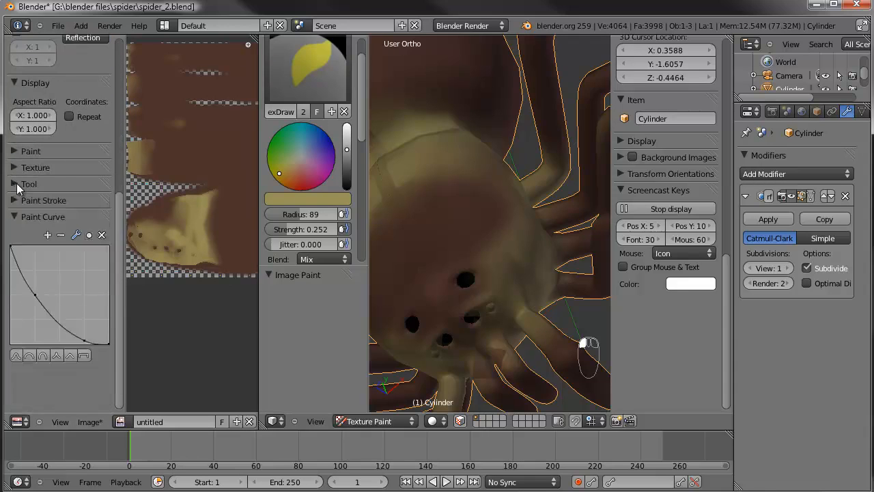
{"action": "left_click", "coordinate": [18, 200]}
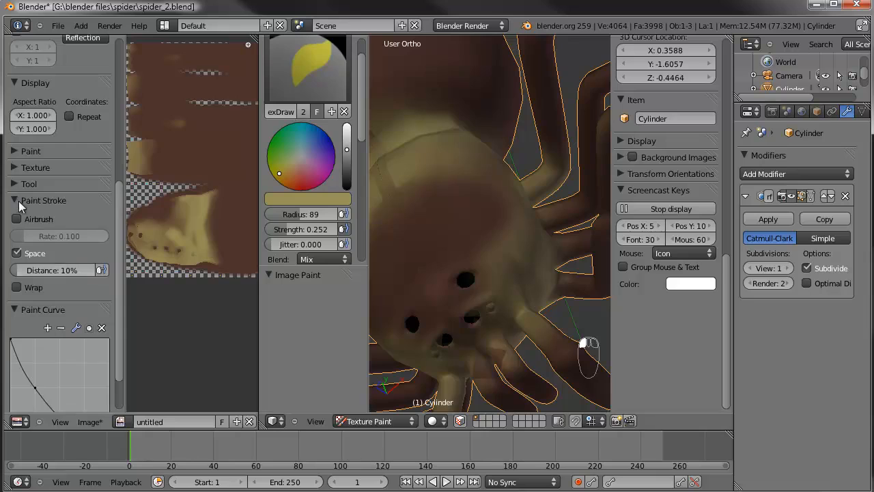
{"action": "left_click", "coordinate": [19, 200]}
{"action": "left_click", "coordinate": [14, 151]}
{"action": "scroll", "coordinate": [81, 299], "scroll_direction": "down", "scroll_amount": 3}
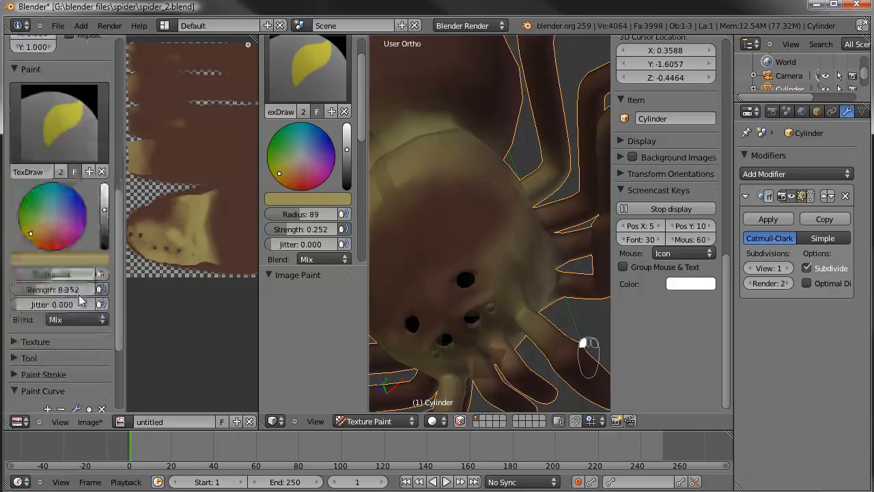
{"action": "left_click_drag", "start_coordinate": [36, 292], "coordinate": [49, 291]}
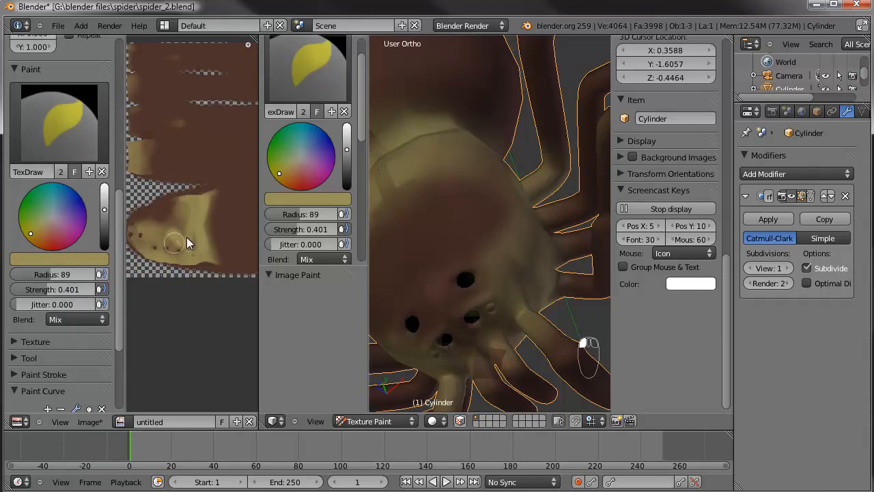
{"action": "mouse_move", "coordinate": [175, 243]}
{"action": "left_mouse_down"}
{"action": "mouse_move", "coordinate": [152, 243]}
{"action": "mouse_move", "coordinate": [185, 255]}
{"action": "mouse_move", "coordinate": [137, 244]}
{"action": "mouse_move", "coordinate": [141, 236]}
{"action": "left_mouse_up"}
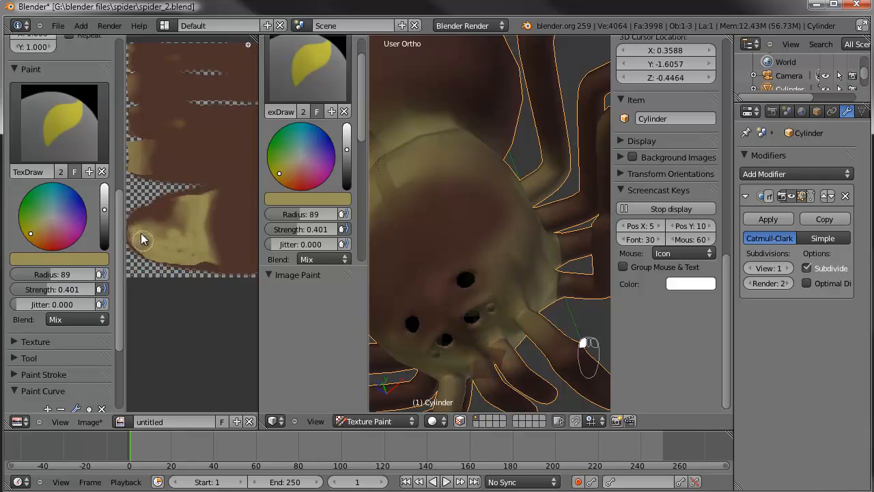
Fill in the edges of the thorax's tan marking with strokes on the body island in the texture image
{"action": "middle_click_drag", "start_coordinate": [452, 246], "coordinate": [525, 266]}
{"action": "mouse_move", "coordinate": [210, 244]}
{"action": "middle_mouse_down"}
{"action": "mouse_move", "coordinate": [225, 267]}
{"action": "mouse_move", "coordinate": [189, 306]}
{"action": "mouse_move", "coordinate": [189, 259]}
{"action": "mouse_move", "coordinate": [187, 321]}
{"action": "mouse_move", "coordinate": [150, 317]}
{"action": "mouse_move", "coordinate": [195, 293]}
{"action": "mouse_move", "coordinate": [226, 239]}
{"action": "middle_mouse_up"}
{"action": "scroll", "coordinate": [182, 304], "scroll_direction": "up", "scroll_amount": 3}
{"action": "scroll", "coordinate": [209, 278], "scroll_direction": "up", "scroll_amount": 2}
{"action": "middle_click_drag", "start_coordinate": [204, 308], "coordinate": [199, 245]}
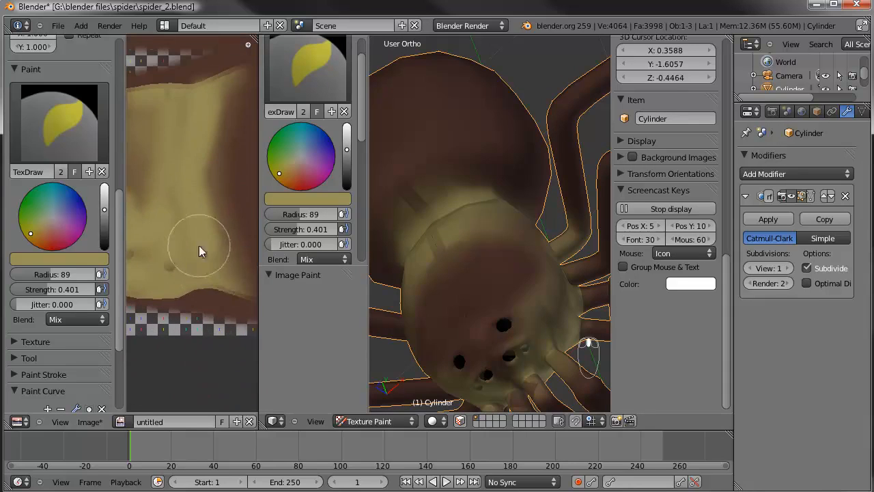
{"action": "mouse_move", "coordinate": [219, 291]}
{"action": "left_mouse_down"}
{"action": "mouse_move", "coordinate": [240, 295]}
{"action": "mouse_move", "coordinate": [190, 296]}
{"action": "left_mouse_up"}
{"action": "middle_click_drag", "start_coordinate": [207, 123], "coordinate": [194, 169]}
{"action": "mouse_move", "coordinate": [209, 127]}
{"action": "left_mouse_down"}
{"action": "mouse_move", "coordinate": [226, 117]}
{"action": "mouse_move", "coordinate": [178, 141]}
{"action": "left_mouse_up"}
{"action": "middle_click_drag", "start_coordinate": [177, 141], "coordinate": [216, 160]}
{"action": "middle_click_drag", "start_coordinate": [164, 149], "coordinate": [215, 148]}
{"action": "mouse_move", "coordinate": [229, 158]}
{"action": "left_mouse_down"}
{"action": "mouse_move", "coordinate": [192, 152]}
{"action": "mouse_move", "coordinate": [217, 146]}
{"action": "left_mouse_up"}
Paint tan on the abdomen's rear end, both on the model and along the end of the body island
{"action": "middle_click_drag", "start_coordinate": [423, 226], "coordinate": [471, 227]}
{"action": "scroll", "coordinate": [471, 221], "scroll_direction": "up", "scroll_amount": 3}
{"action": "mouse_move", "coordinate": [471, 220]}
{"action": "left_mouse_down"}
{"action": "mouse_move", "coordinate": [491, 245]}
{"action": "mouse_move", "coordinate": [445, 235]}
{"action": "left_mouse_up"}
{"action": "middle_click_drag", "start_coordinate": [446, 235], "coordinate": [498, 235]}
{"action": "scroll", "coordinate": [498, 235], "scroll_direction": "down", "scroll_amount": 4}
{"action": "mouse_move", "coordinate": [461, 266]}
{"action": "middle_mouse_down"}
{"action": "mouse_move", "coordinate": [497, 277]}
{"action": "mouse_move", "coordinate": [414, 221]}
{"action": "mouse_move", "coordinate": [460, 253]}
{"action": "middle_mouse_up"}
{"action": "scroll", "coordinate": [456, 252], "scroll_direction": "up", "scroll_amount": 2}
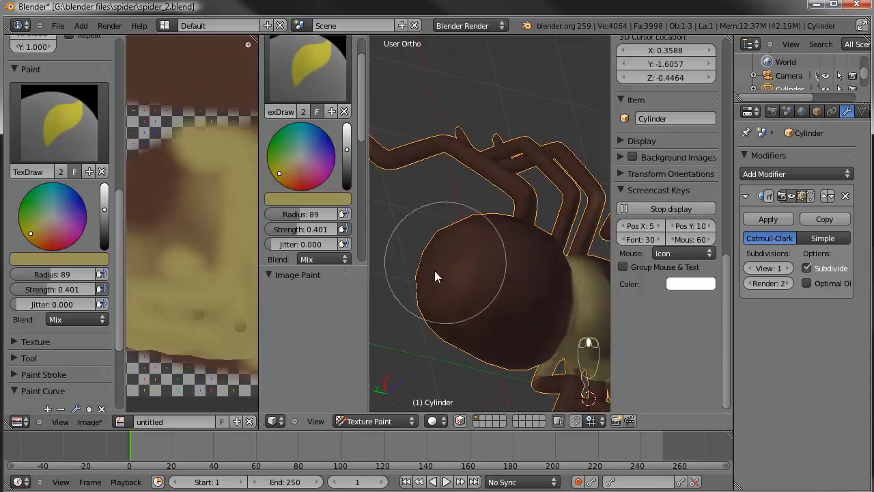
{"action": "left_click_drag", "start_coordinate": [434, 270], "coordinate": [431, 277]}
{"action": "scroll", "coordinate": [214, 193], "scroll_direction": "down", "scroll_amount": 3}
{"action": "scroll", "coordinate": [213, 198], "scroll_direction": "down", "scroll_amount": 3}
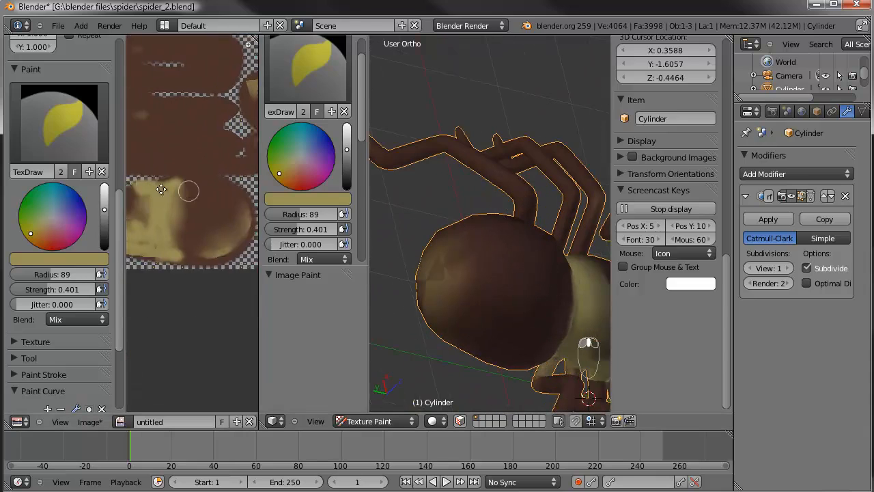
{"action": "left_click_drag", "start_coordinate": [218, 220], "coordinate": [209, 248]}
In top view, set the brush radius to 48 and paint a tan band across the inner part of each right-side leg
{"action": "mouse_move", "coordinate": [553, 265]}
{"action": "middle_mouse_down"}
{"action": "mouse_move", "coordinate": [499, 255]}
{"action": "mouse_move", "coordinate": [496, 286]}
{"action": "middle_mouse_up"}
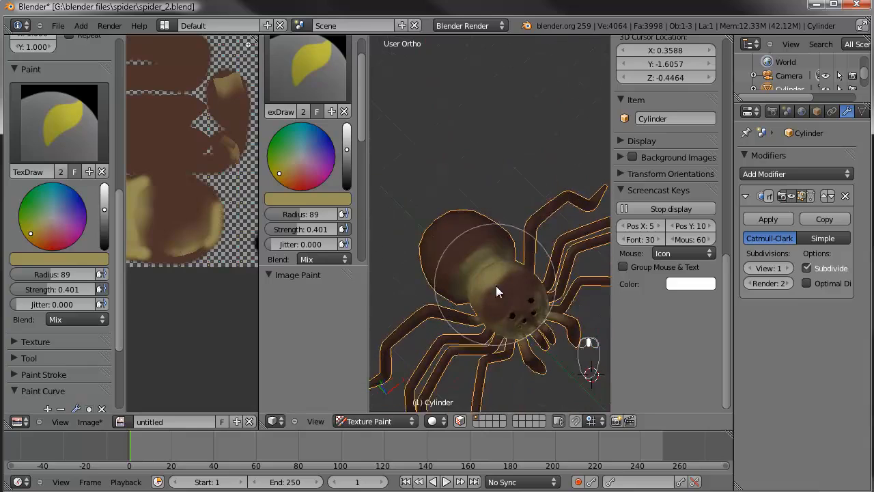
{"action": "middle_click_drag", "start_coordinate": [513, 243], "coordinate": [473, 214]}
{"action": "key", "text": "KP_7"}
{"action": "key", "text": "KP_7"}
{"action": "scroll", "coordinate": [472, 214], "scroll_direction": "up", "scroll_amount": 6}
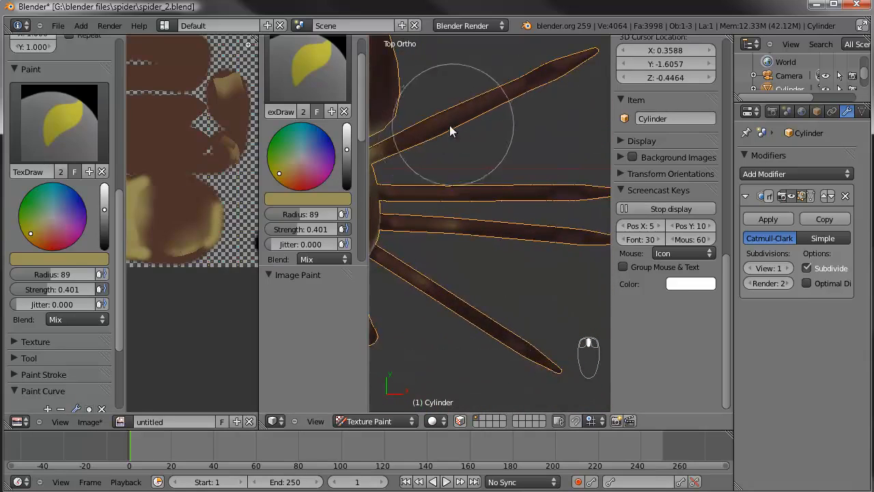
{"action": "scroll", "coordinate": [444, 130], "scroll_direction": "up", "scroll_amount": 2}
{"action": "left_click_drag", "start_coordinate": [320, 212], "coordinate": [280, 213]}
{"action": "mouse_move", "coordinate": [426, 174]}
{"action": "middle_mouse_down"}
{"action": "mouse_move", "coordinate": [455, 165]}
{"action": "mouse_move", "coordinate": [512, 173]}
{"action": "middle_mouse_up"}
{"action": "key", "text": "KP_7"}
{"action": "mouse_move", "coordinate": [477, 100]}
{"action": "left_mouse_down"}
{"action": "mouse_move", "coordinate": [495, 156]}
{"action": "mouse_move", "coordinate": [498, 248]}
{"action": "mouse_move", "coordinate": [470, 318]}
{"action": "mouse_move", "coordinate": [505, 247]}
{"action": "mouse_move", "coordinate": [493, 104]}
{"action": "mouse_move", "coordinate": [471, 313]}
{"action": "mouse_move", "coordinate": [502, 239]}
{"action": "left_mouse_up"}
Paint a second tan band farther out near the tips of the right-side legs
{"action": "scroll", "coordinate": [512, 220], "scroll_direction": "down", "scroll_amount": 3}
{"action": "middle_click_drag", "start_coordinate": [511, 220], "coordinate": [467, 208], "text": "shift"}
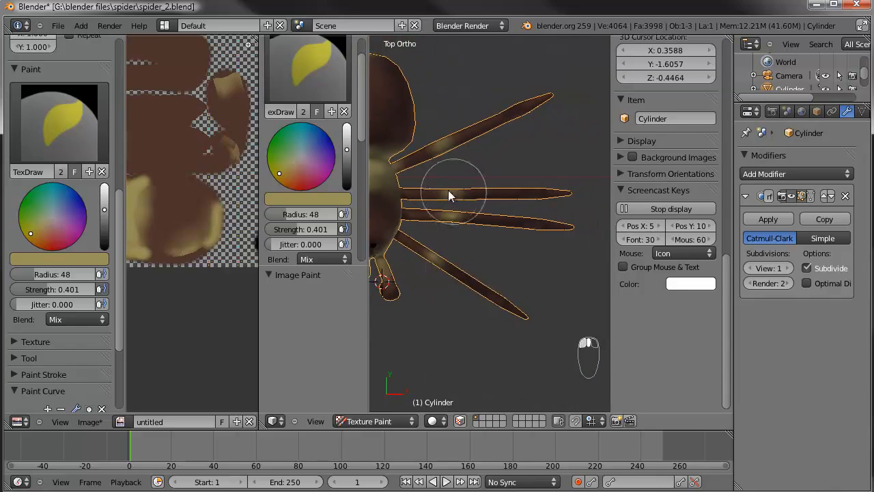
{"action": "scroll", "coordinate": [548, 145], "scroll_direction": "up", "scroll_amount": 2}
{"action": "mouse_move", "coordinate": [530, 77]}
{"action": "left_mouse_down"}
{"action": "mouse_move", "coordinate": [548, 231]}
{"action": "mouse_move", "coordinate": [495, 341]}
{"action": "mouse_move", "coordinate": [521, 255]}
{"action": "mouse_move", "coordinate": [543, 100]}
{"action": "left_mouse_up"}
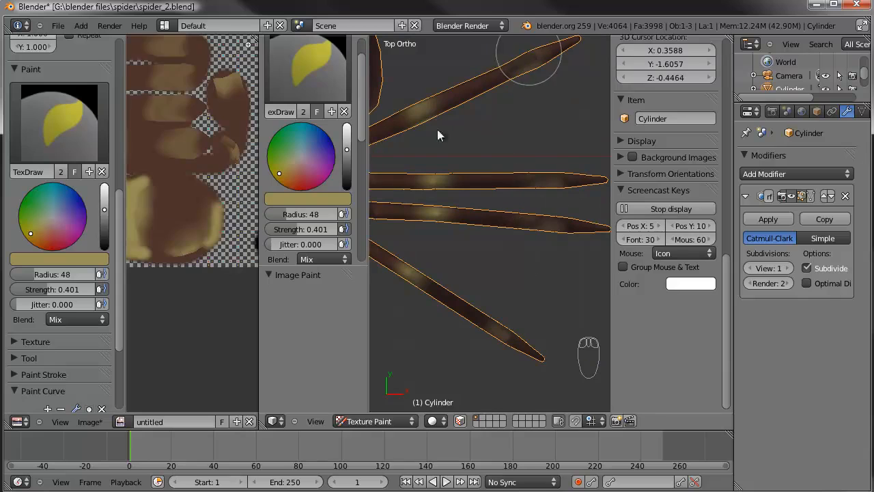
Widen the image editor and draw a tan stripe through the first column of bands on the leg islands
{"action": "scroll", "coordinate": [167, 205], "scroll_direction": "down", "scroll_amount": 4}
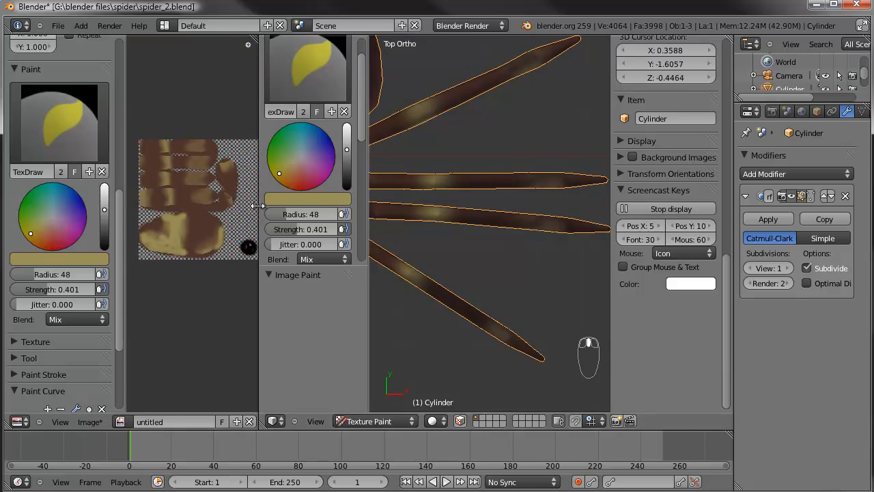
{"action": "left_click_drag", "start_coordinate": [261, 213], "coordinate": [376, 212]}
{"action": "scroll", "coordinate": [260, 185], "scroll_direction": "up", "scroll_amount": 3}
{"action": "middle_click_drag", "start_coordinate": [257, 204], "coordinate": [259, 219]}
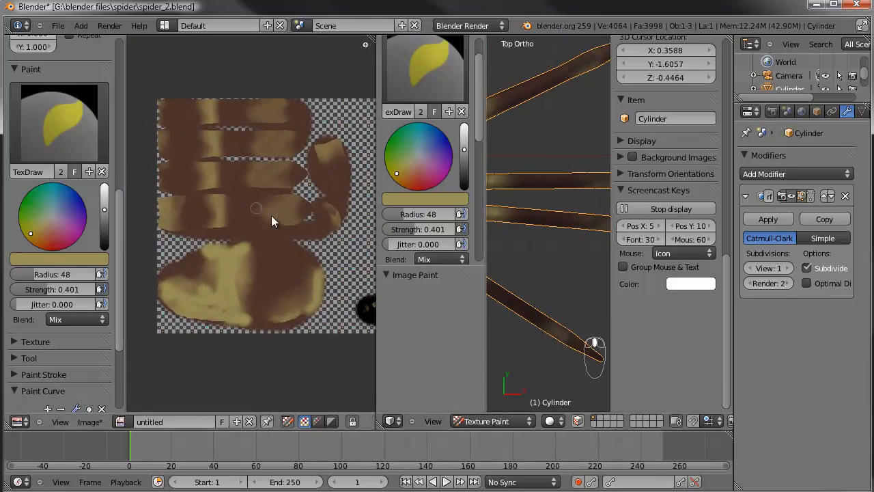
{"action": "left_click_drag", "start_coordinate": [209, 115], "coordinate": [213, 169]}
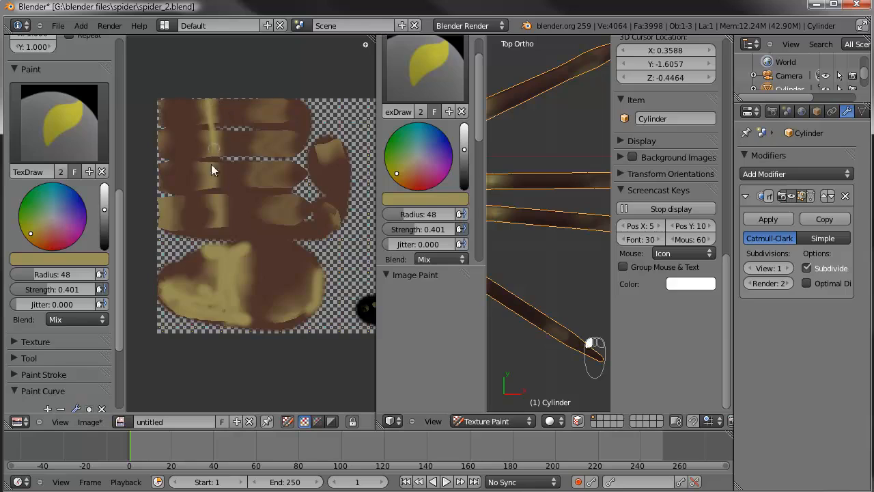
Set the brush radius to 106 and paint broad tan stripes down both columns of bands on the leg islands
{"action": "left_click_drag", "start_coordinate": [408, 216], "coordinate": [428, 215]}
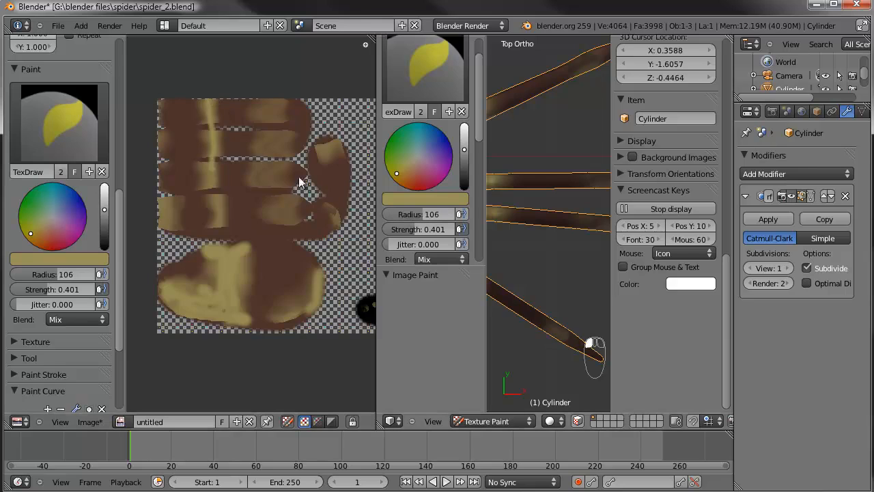
{"action": "left_click_drag", "start_coordinate": [212, 106], "coordinate": [213, 214]}
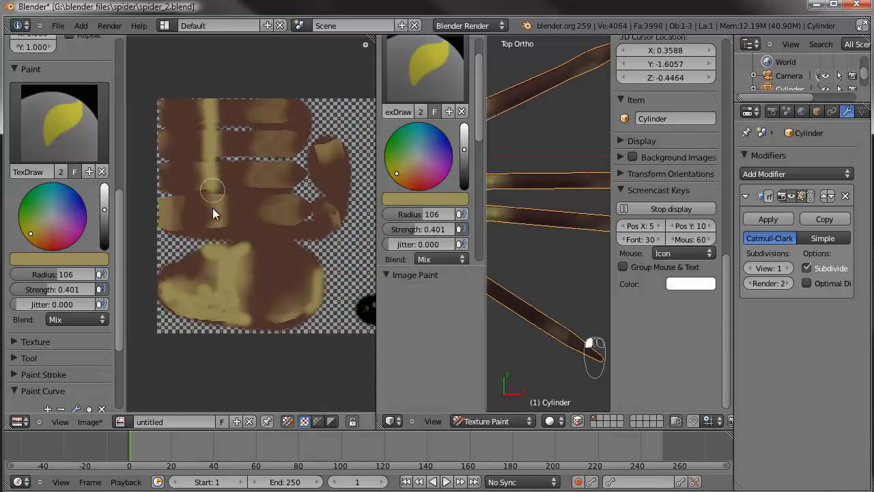
{"action": "mouse_move", "coordinate": [278, 95]}
{"action": "left_mouse_down"}
{"action": "mouse_move", "coordinate": [269, 134]}
{"action": "mouse_move", "coordinate": [282, 230]}
{"action": "left_mouse_up"}
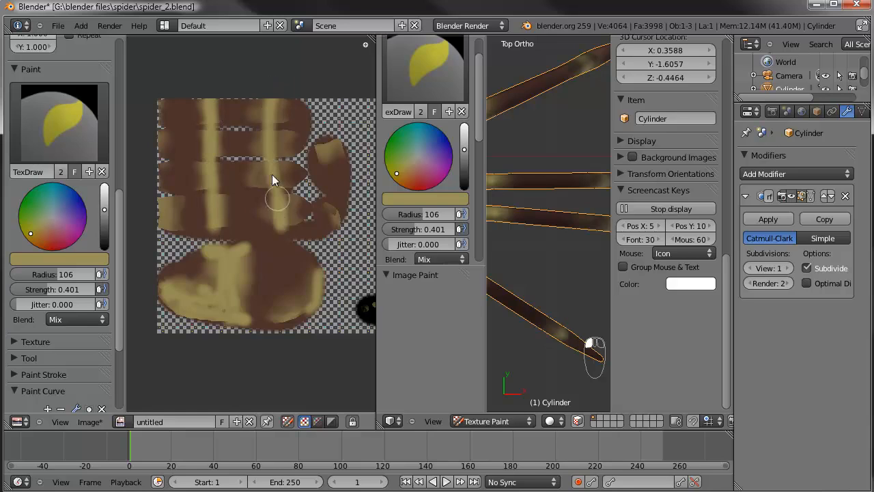
{"action": "left_click_drag", "start_coordinate": [269, 99], "coordinate": [275, 188]}
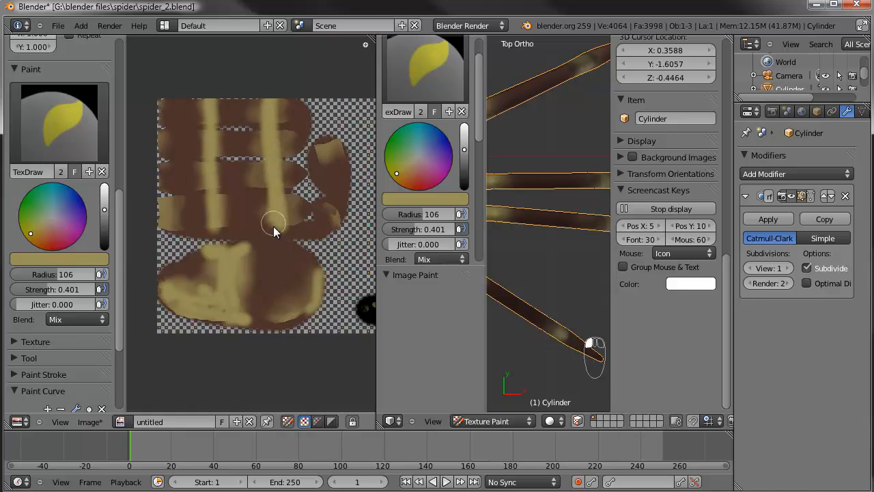
Narrow the image editor to enlarge the 3D view and examine the painted spider from several angles
{"action": "mouse_move", "coordinate": [541, 241]}
{"action": "middle_mouse_down"}
{"action": "mouse_move", "coordinate": [544, 229]}
{"action": "mouse_move", "coordinate": [499, 148]}
{"action": "mouse_move", "coordinate": [536, 212]}
{"action": "middle_mouse_up"}
{"action": "middle_click_drag", "start_coordinate": [578, 263], "coordinate": [543, 225]}
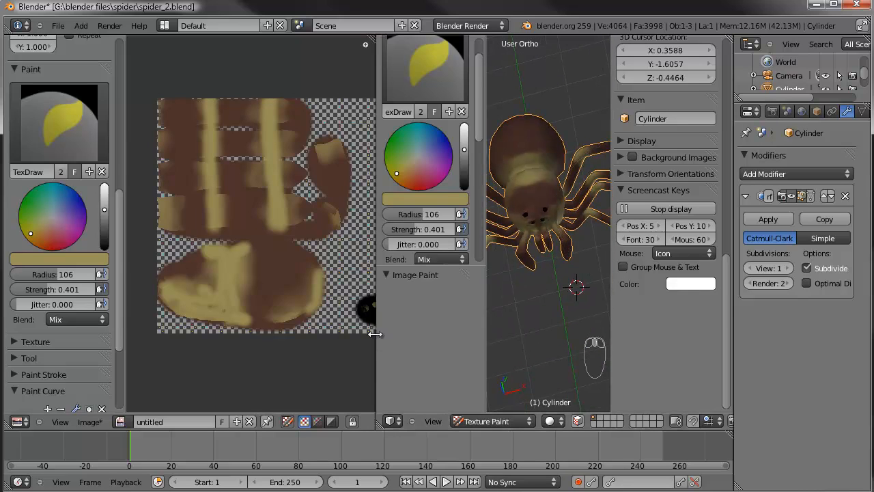
{"action": "left_click_drag", "start_coordinate": [380, 334], "coordinate": [253, 307]}
{"action": "mouse_move", "coordinate": [424, 287]}
{"action": "middle_mouse_down"}
{"action": "mouse_move", "coordinate": [458, 252]}
{"action": "mouse_move", "coordinate": [505, 260]}
{"action": "mouse_move", "coordinate": [513, 303]}
{"action": "mouse_move", "coordinate": [457, 254]}
{"action": "middle_mouse_up"}
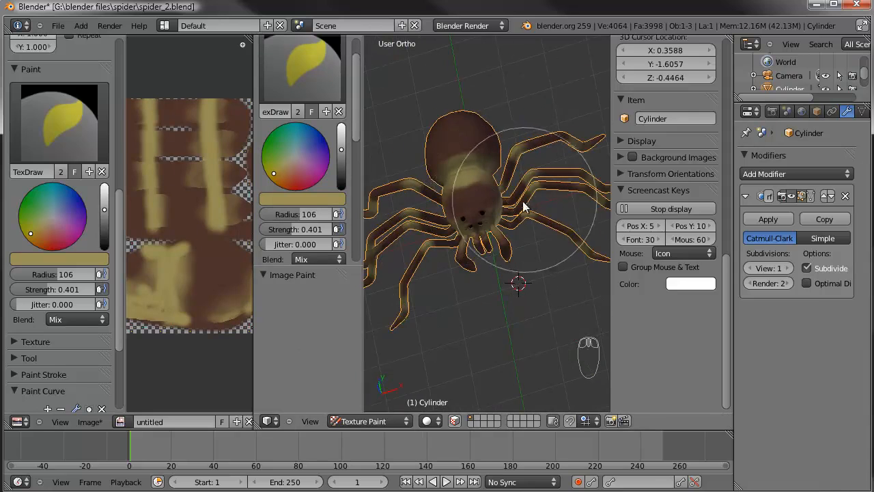
{"action": "middle_click_drag", "start_coordinate": [530, 198], "coordinate": [498, 223]}
{"action": "scroll", "coordinate": [500, 223], "scroll_direction": "up", "scroll_amount": 3}
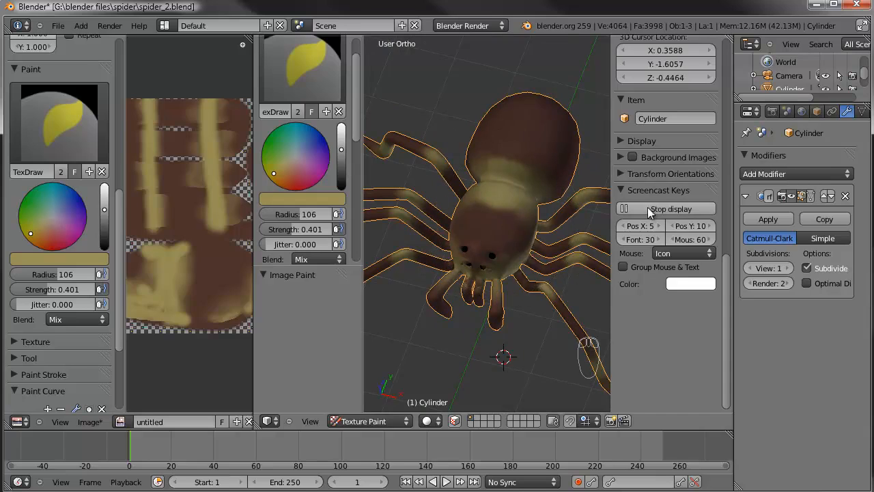
Switch to the paint brush named Brush and give it a new texture named cellular
{"action": "left_click", "coordinate": [836, 114]}
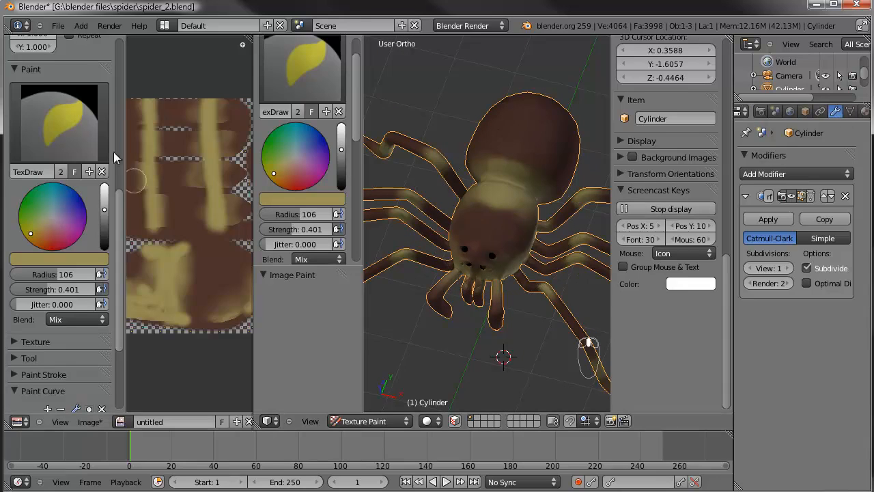
{"action": "left_click", "coordinate": [314, 71]}
{"action": "left_click", "coordinate": [50, 151]}
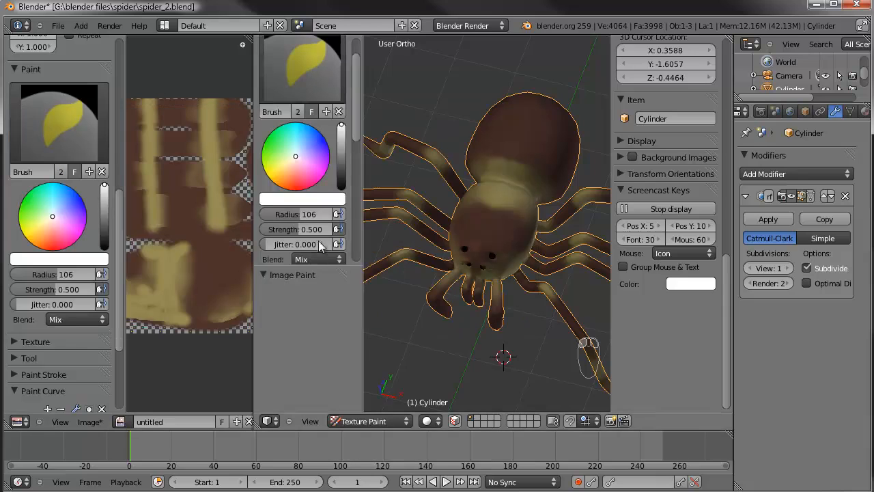
{"action": "scroll", "coordinate": [316, 224], "scroll_direction": "down", "scroll_amount": 6}
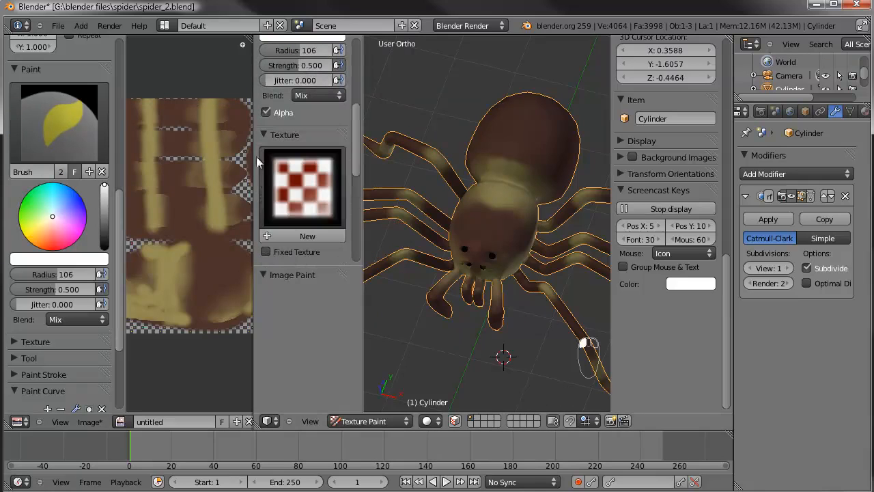
{"action": "left_click", "coordinate": [295, 181]}
{"action": "left_click", "coordinate": [314, 215]}
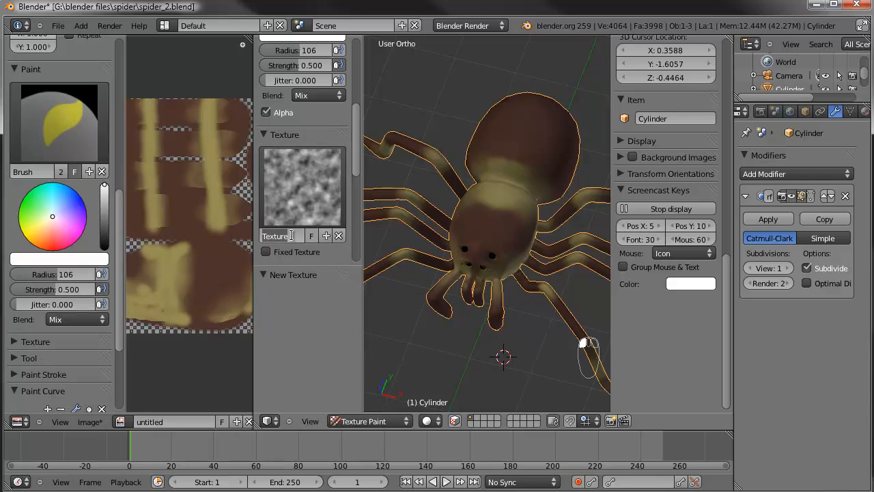
{"action": "type", "text": "cellular"}
Set the cellular texture's noise basis to Voronoi F1 and enable its color ramp
{"action": "scroll", "coordinate": [825, 112], "scroll_direction": "down", "scroll_amount": 2}
{"action": "left_click", "coordinate": [826, 111]}
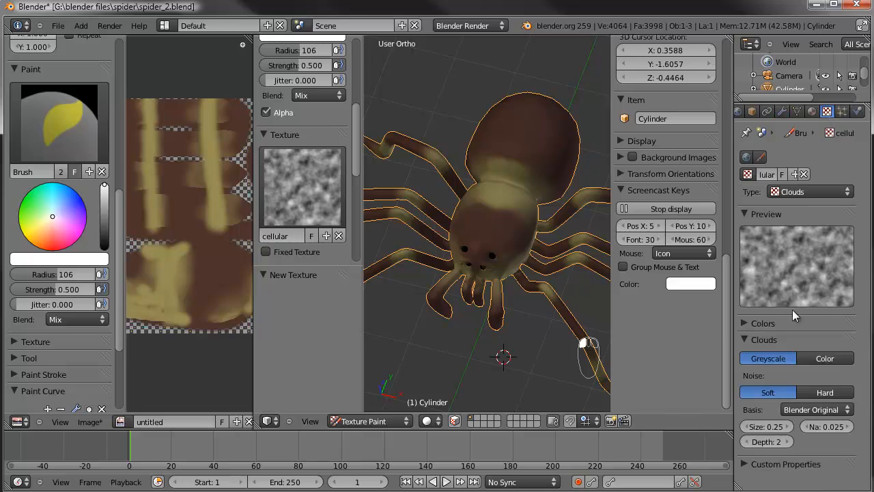
{"action": "left_click", "coordinate": [820, 409]}
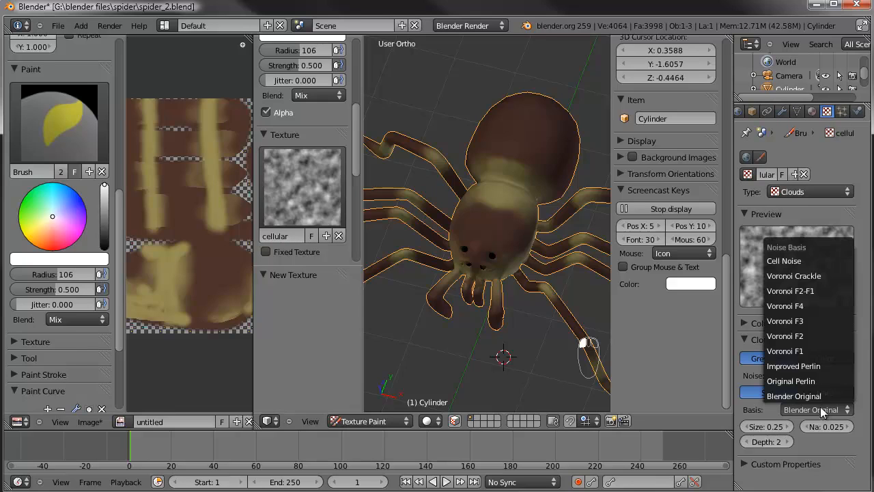
{"action": "left_click", "coordinate": [783, 354]}
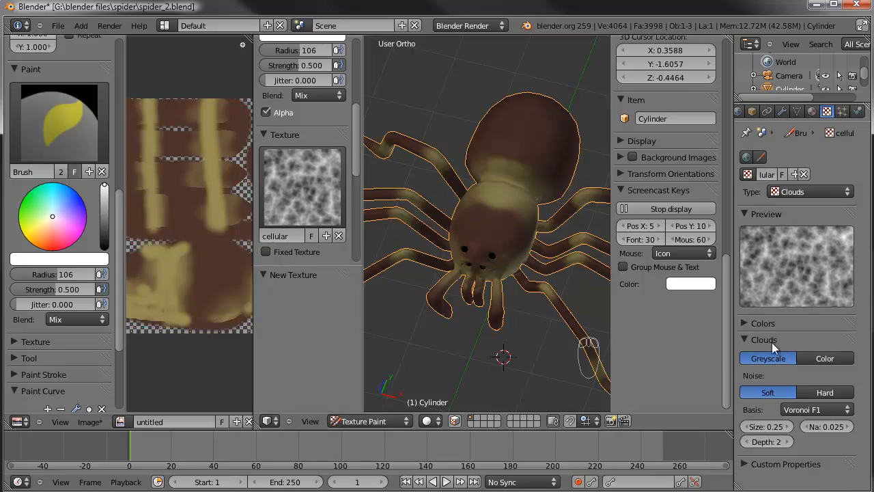
{"action": "left_click", "coordinate": [746, 323]}
{"action": "left_click", "coordinate": [747, 341]}
{"action": "scroll", "coordinate": [800, 343], "scroll_direction": "down", "scroll_amount": 2}
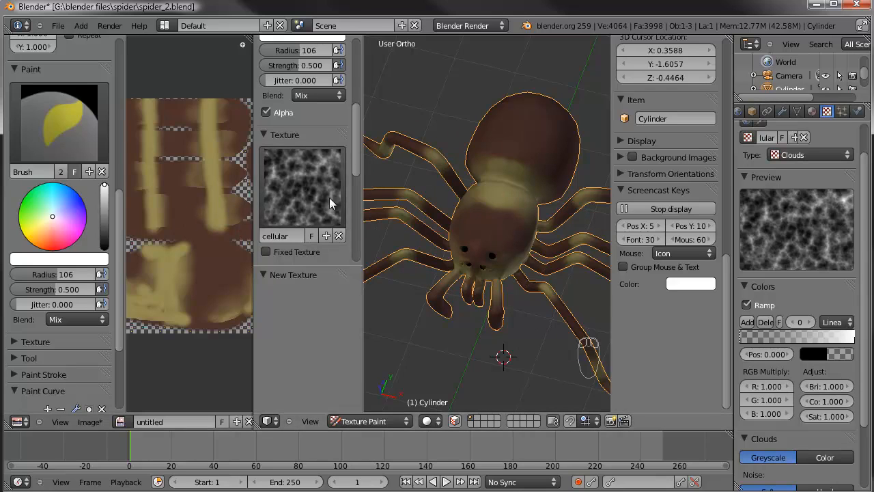
Set the brush's appearance color to orange at RGB 1.000, 0.443, 0.143, and sample the body's brown from the texture for painting
{"action": "left_click_drag", "start_coordinate": [354, 150], "coordinate": [359, 160]}
{"action": "scroll", "coordinate": [300, 143], "scroll_direction": "down", "scroll_amount": 5}
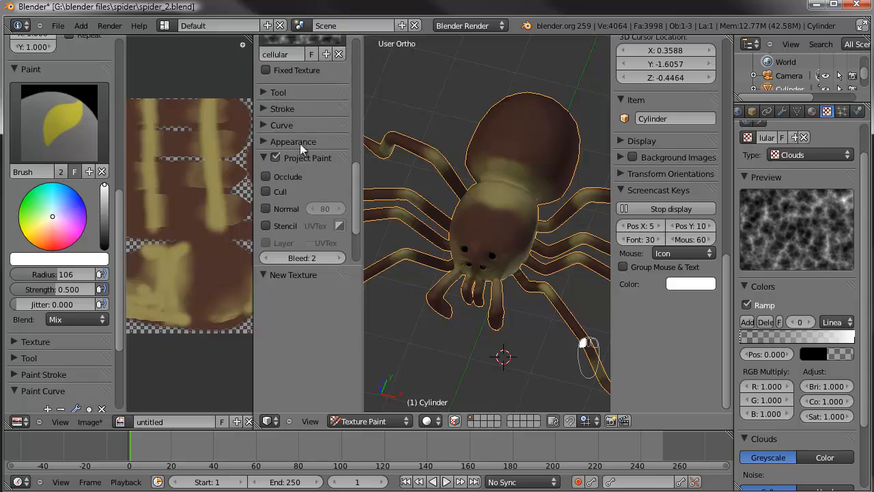
{"action": "left_click", "coordinate": [264, 141]}
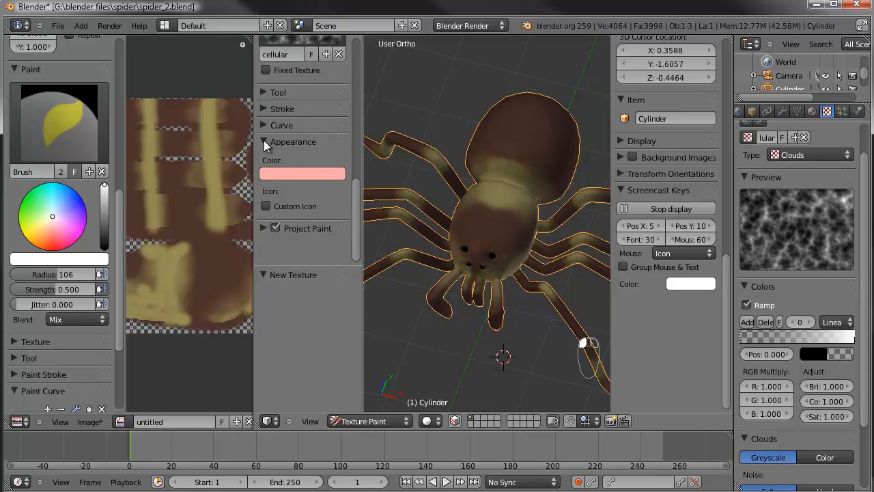
{"action": "left_click", "coordinate": [287, 173]}
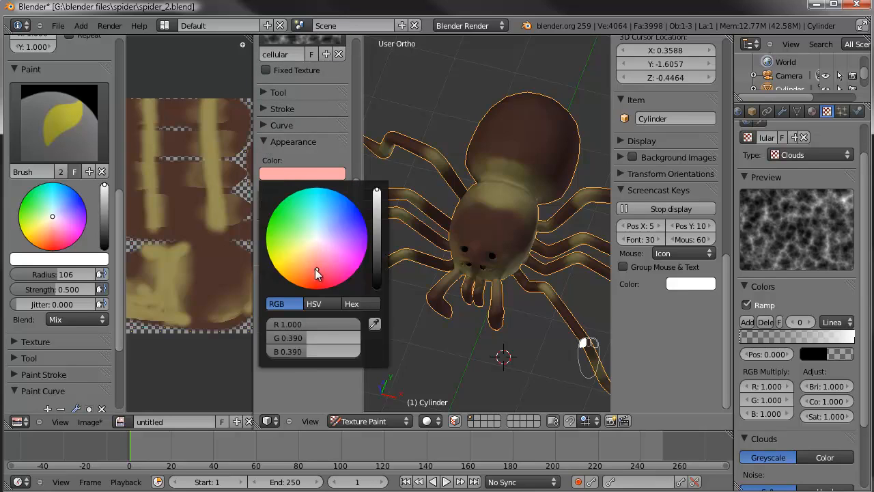
{"action": "left_click_drag", "start_coordinate": [315, 269], "coordinate": [303, 274]}
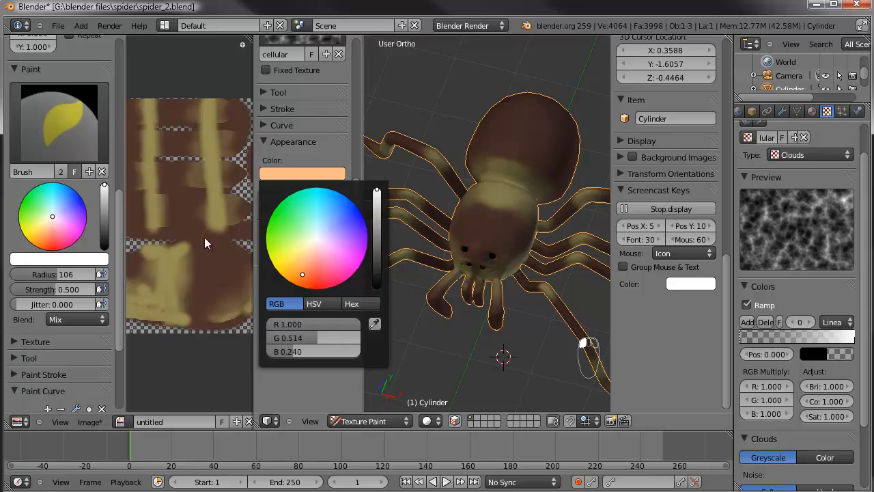
{"action": "key", "text": "s"}
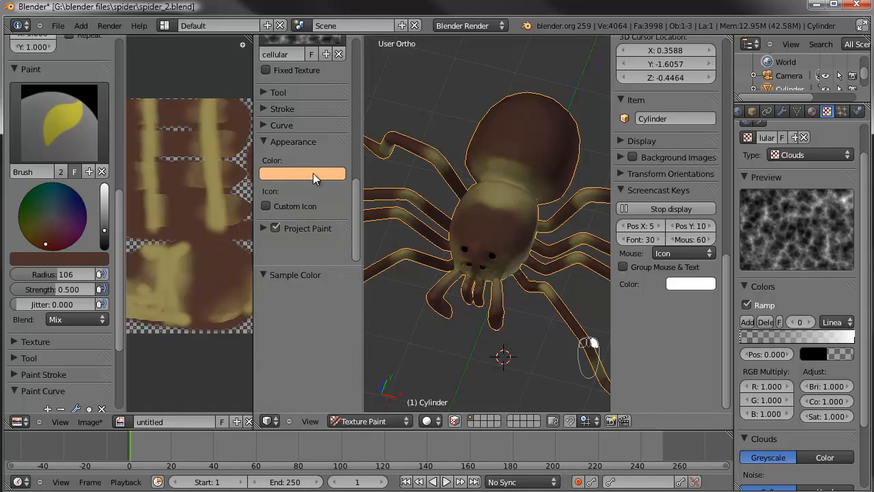
{"action": "left_click", "coordinate": [313, 172]}
{"action": "left_click_drag", "start_coordinate": [303, 269], "coordinate": [300, 278]}
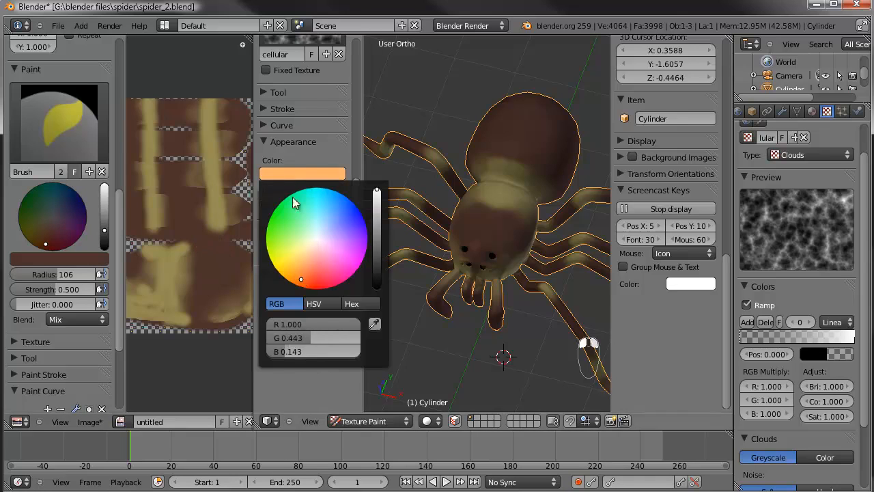
Try a brown dab with the cellular-textured brush on the tan patch at the back of the spider's head section
{"action": "scroll", "coordinate": [265, 171], "scroll_direction": "up", "scroll_amount": 5}
{"action": "scroll", "coordinate": [293, 283], "scroll_direction": "up", "scroll_amount": 5}
{"action": "scroll", "coordinate": [309, 164], "scroll_direction": "down", "scroll_amount": 6}
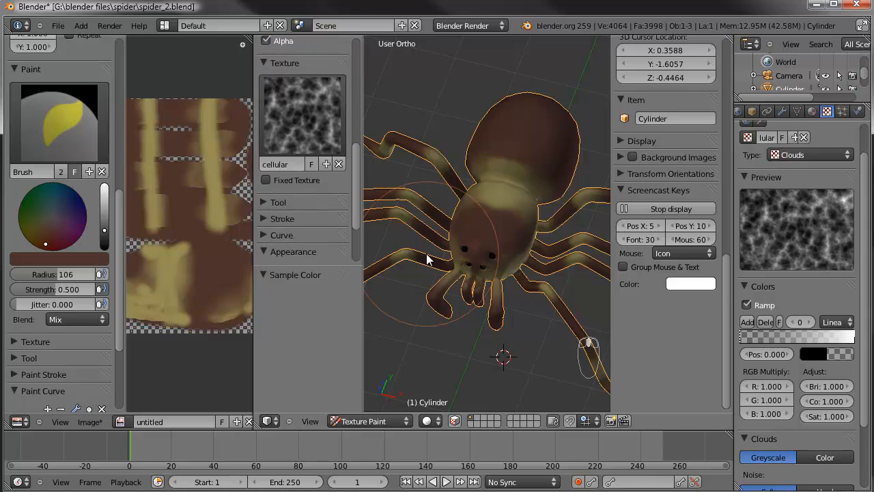
{"action": "scroll", "coordinate": [301, 191], "scroll_direction": "up", "scroll_amount": 3}
{"action": "scroll", "coordinate": [309, 164], "scroll_direction": "up", "scroll_amount": 3}
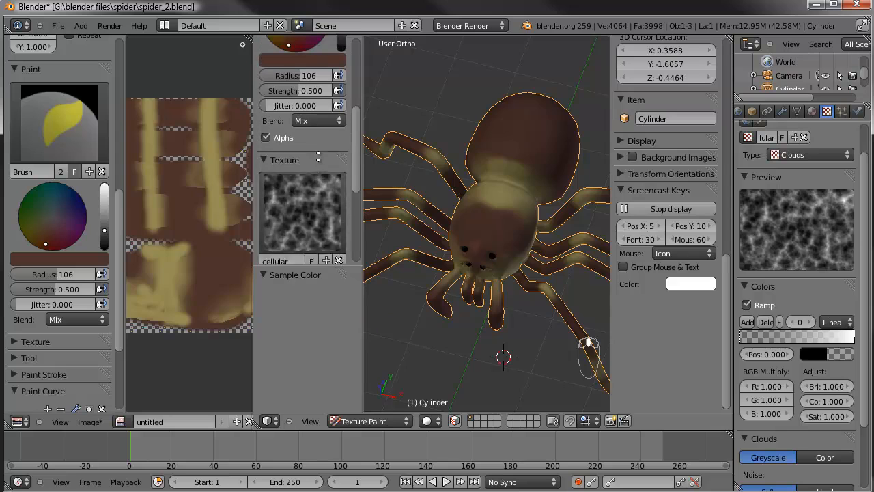
{"action": "scroll", "coordinate": [508, 195], "scroll_direction": "up", "scroll_amount": 3}
{"action": "mouse_move", "coordinate": [508, 195]}
{"action": "middle_mouse_down"}
{"action": "mouse_move", "coordinate": [494, 222]}
{"action": "mouse_move", "coordinate": [508, 206]}
{"action": "middle_mouse_up"}
{"action": "left_click", "coordinate": [510, 216]}
{"action": "scroll", "coordinate": [510, 216], "scroll_direction": "up", "scroll_amount": 3}
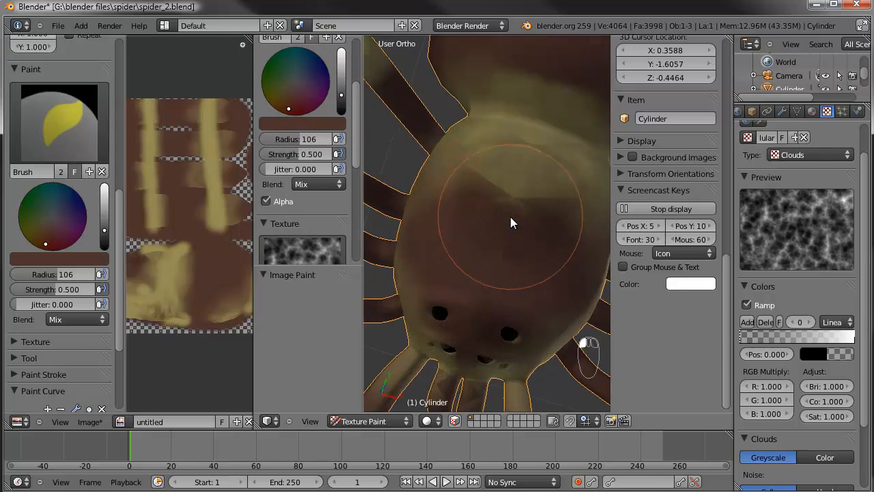
Undo the brown test dab, and redo the earlier strokes that were stepped back too far
{"action": "key", "text": "ctrl+z"}
{"action": "mouse_move", "coordinate": [529, 220]}
{"action": "middle_mouse_down"}
{"action": "mouse_move", "coordinate": [513, 217]}
{"action": "mouse_move", "coordinate": [534, 208]}
{"action": "middle_mouse_up"}
{"action": "key", "text": "ctrl+z"}
{"action": "key", "text": "ctrl+z"}
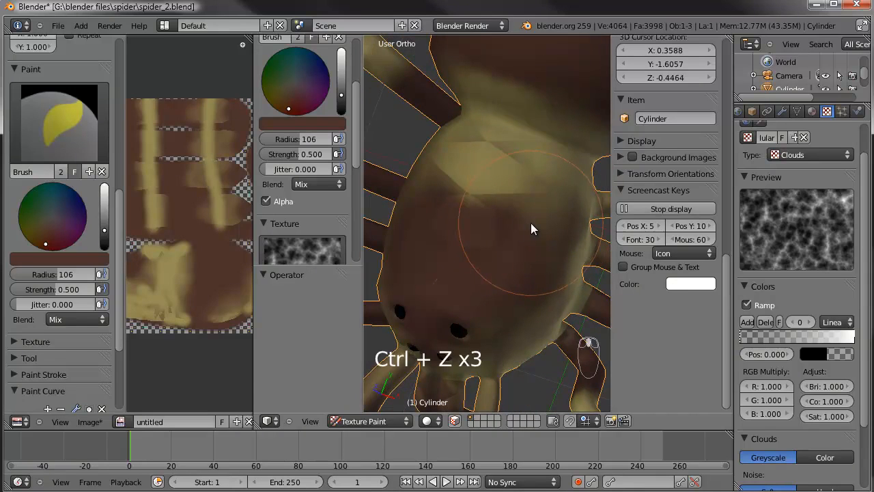
{"action": "key", "text": "ctrl+shift+z"}
{"action": "key", "text": "ctrl+shift+z"}
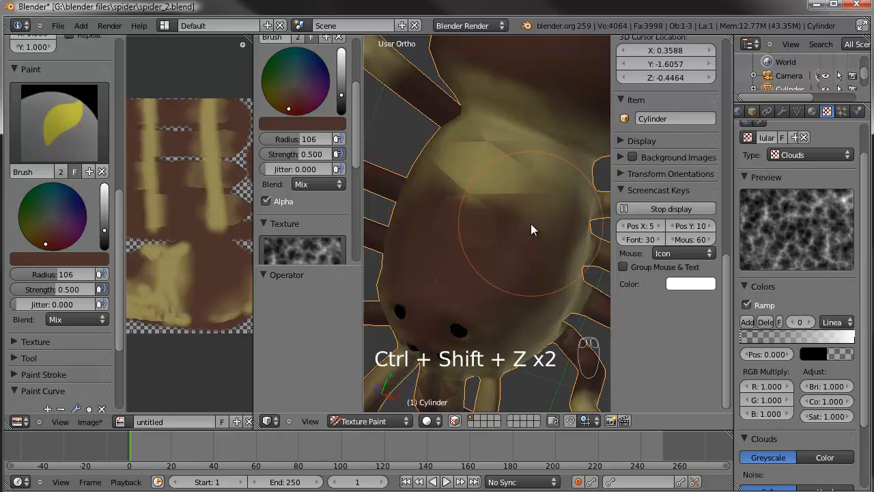
Paint textured brown over the tan markings on the head section and around its joint with the abdomen
{"action": "middle_click_drag", "start_coordinate": [535, 227], "coordinate": [508, 193]}
{"action": "mouse_move", "coordinate": [508, 195]}
{"action": "left_mouse_down"}
{"action": "mouse_move", "coordinate": [504, 249]}
{"action": "mouse_move", "coordinate": [505, 173]}
{"action": "mouse_move", "coordinate": [490, 153]}
{"action": "left_mouse_up"}
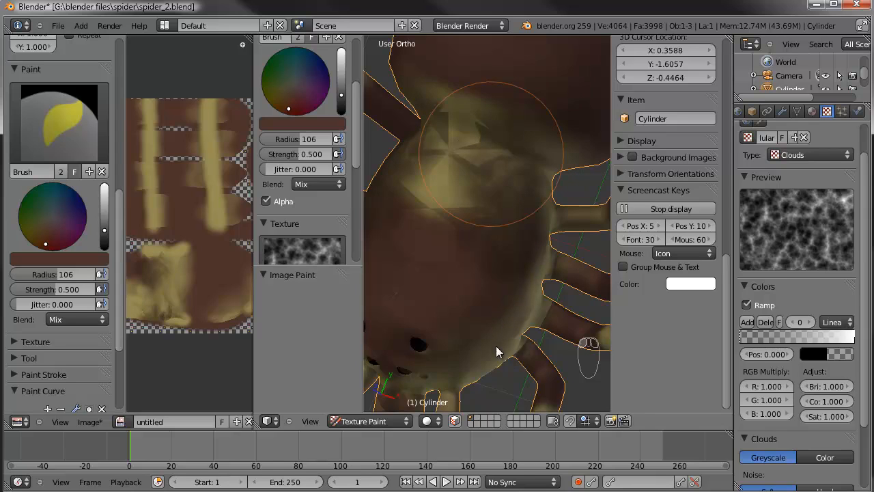
{"action": "mouse_move", "coordinate": [503, 360]}
{"action": "middle_mouse_down"}
{"action": "mouse_move", "coordinate": [508, 326]}
{"action": "mouse_move", "coordinate": [551, 249]}
{"action": "mouse_move", "coordinate": [512, 259]}
{"action": "mouse_move", "coordinate": [509, 216]}
{"action": "middle_mouse_up"}
{"action": "left_click_drag", "start_coordinate": [530, 210], "coordinate": [497, 255]}
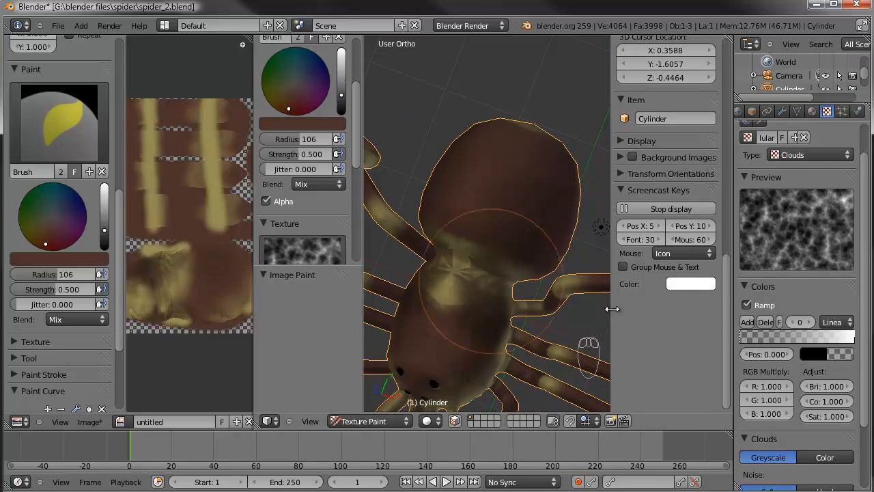
Sample the tan color from the texture and paint mottled tan patches onto the abdomen
{"action": "scroll", "coordinate": [309, 215], "scroll_direction": "down", "scroll_amount": 1}
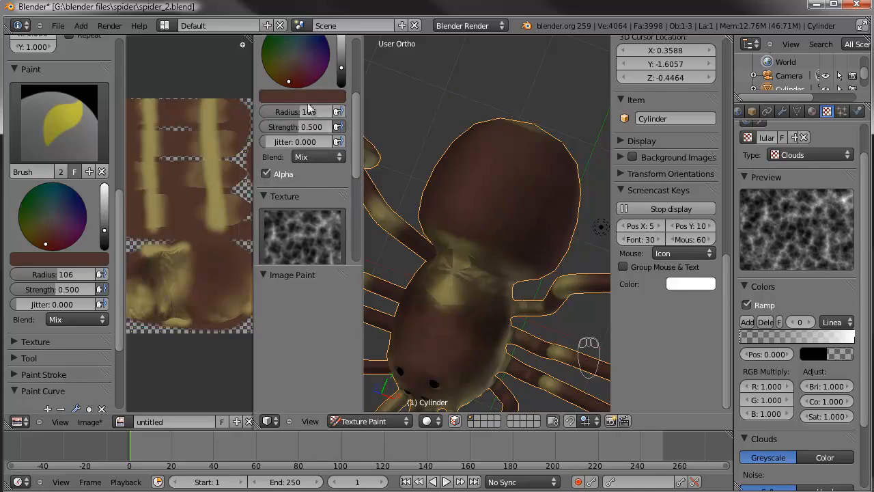
{"action": "key", "text": "s"}
{"action": "scroll", "coordinate": [540, 245], "scroll_direction": "up", "scroll_amount": 2}
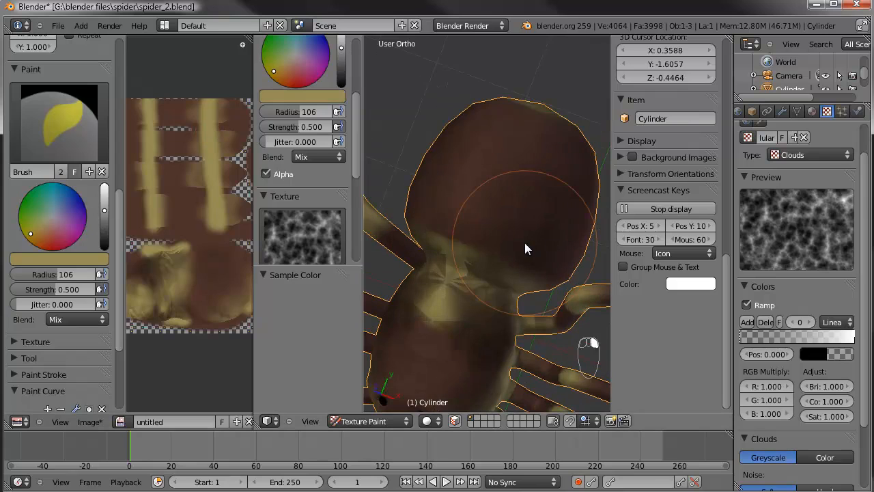
{"action": "left_click", "coordinate": [523, 249]}
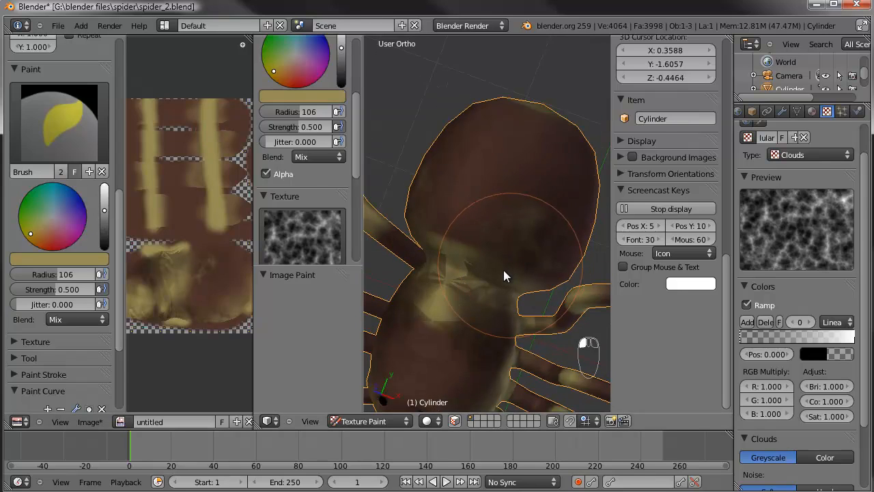
{"action": "mouse_move", "coordinate": [512, 250]}
{"action": "middle_mouse_down"}
{"action": "mouse_move", "coordinate": [505, 271]}
{"action": "mouse_move", "coordinate": [506, 263]}
{"action": "middle_mouse_up"}
{"action": "mouse_move", "coordinate": [500, 180]}
{"action": "middle_mouse_down"}
{"action": "mouse_move", "coordinate": [485, 255]}
{"action": "mouse_move", "coordinate": [521, 222]}
{"action": "mouse_move", "coordinate": [484, 241]}
{"action": "mouse_move", "coordinate": [527, 247]}
{"action": "mouse_move", "coordinate": [484, 280]}
{"action": "mouse_move", "coordinate": [513, 267]}
{"action": "mouse_move", "coordinate": [509, 248]}
{"action": "mouse_move", "coordinate": [555, 221]}
{"action": "mouse_move", "coordinate": [507, 132]}
{"action": "mouse_move", "coordinate": [503, 250]}
{"action": "mouse_move", "coordinate": [477, 212]}
{"action": "mouse_move", "coordinate": [526, 233]}
{"action": "mouse_move", "coordinate": [503, 196]}
{"action": "mouse_move", "coordinate": [471, 246]}
{"action": "mouse_move", "coordinate": [552, 207]}
{"action": "middle_mouse_up"}
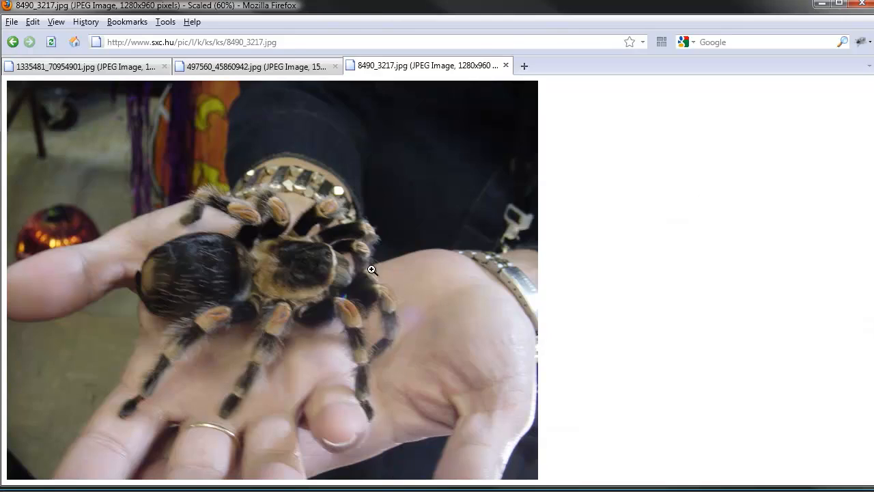
Compare the tarantula reference photos in Firefox, and return to Blender
{"action": "left_click", "coordinate": [327, 70]}
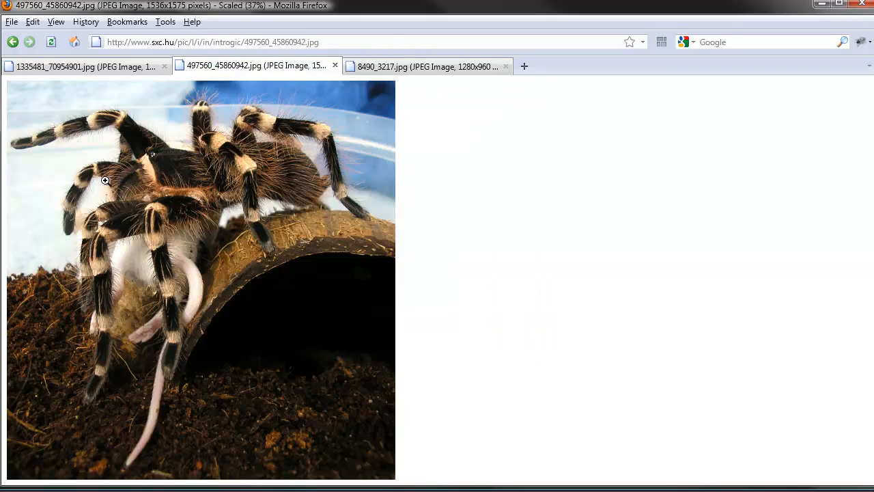
{"action": "left_click", "coordinate": [132, 71]}
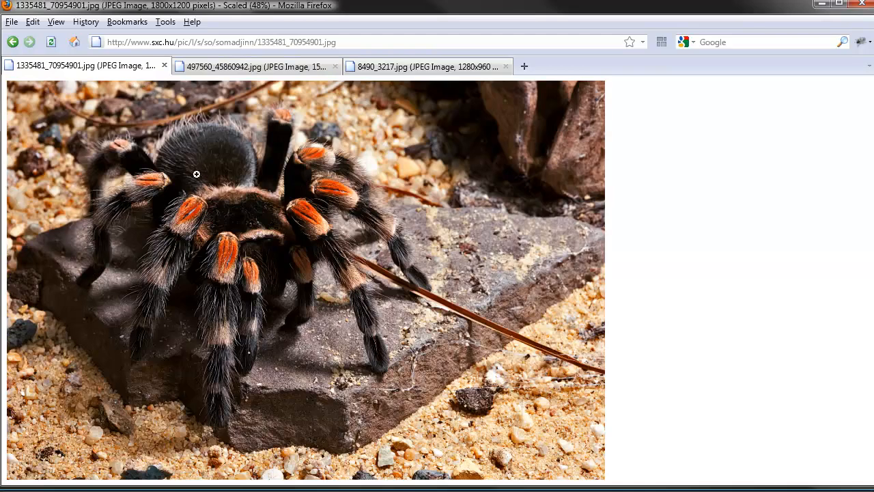
{"action": "left_click", "coordinate": [821, 4]}
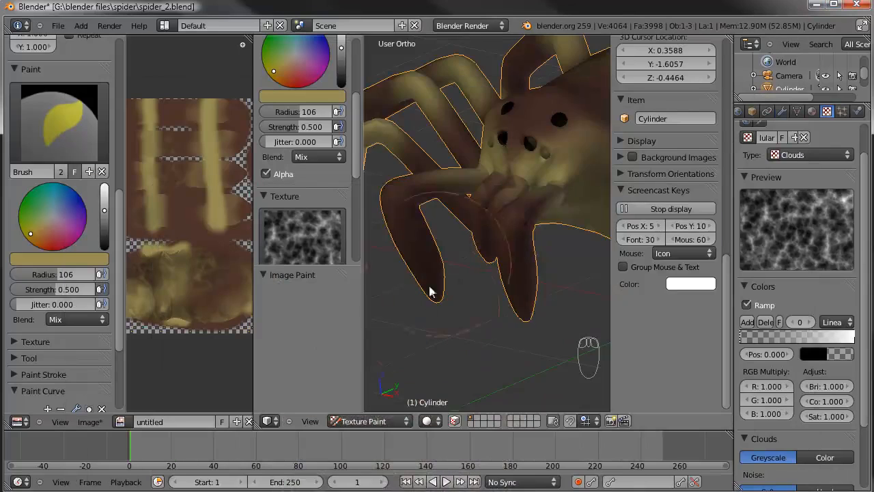
Paint mottled tan texture onto the long front feelers beside the fangs
{"action": "middle_click_drag", "start_coordinate": [456, 300], "coordinate": [530, 306]}
{"action": "scroll", "coordinate": [444, 257], "scroll_direction": "up", "scroll_amount": 2}
{"action": "left_click_drag", "start_coordinate": [417, 264], "coordinate": [449, 275]}
{"action": "mouse_move", "coordinate": [449, 275]}
{"action": "middle_mouse_down"}
{"action": "mouse_move", "coordinate": [453, 254]}
{"action": "mouse_move", "coordinate": [438, 266]}
{"action": "mouse_move", "coordinate": [474, 262]}
{"action": "mouse_move", "coordinate": [466, 261]}
{"action": "mouse_move", "coordinate": [467, 281]}
{"action": "middle_mouse_up"}
{"action": "scroll", "coordinate": [467, 215], "scroll_direction": "up", "scroll_amount": 3}
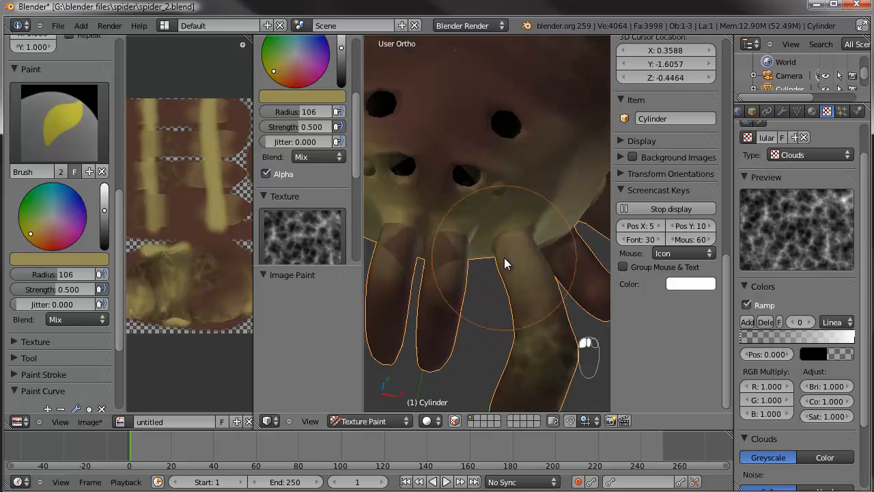
Check the reference photo, sample the body brown, darken it, and paint the two fangs dark brown
{"action": "left_click", "coordinate": [490, 489]}
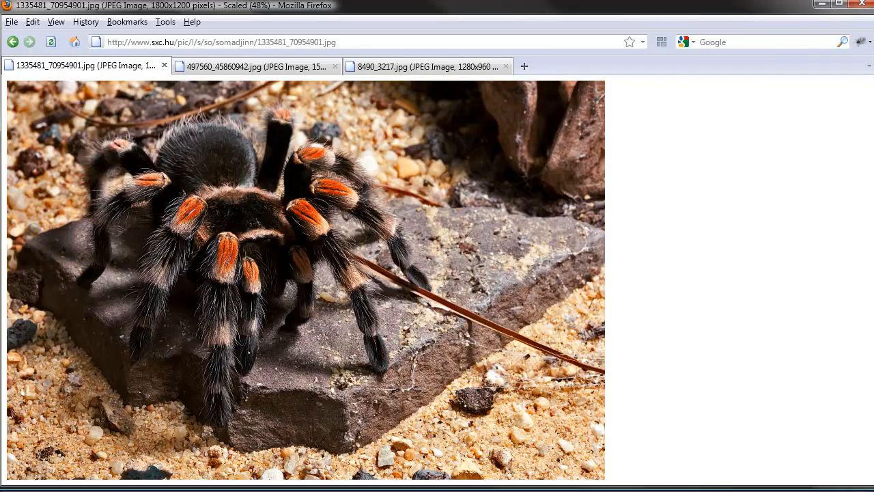
{"action": "left_click", "coordinate": [491, 489]}
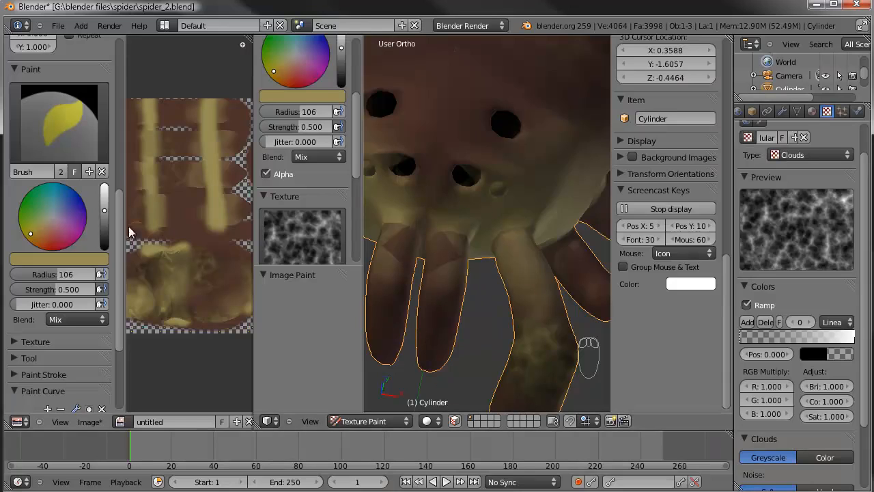
{"action": "key", "text": "s"}
{"action": "left_click_drag", "start_coordinate": [342, 68], "coordinate": [344, 76]}
{"action": "middle_click_drag", "start_coordinate": [423, 219], "coordinate": [492, 195], "text": "shift"}
{"action": "scroll", "coordinate": [492, 198], "scroll_direction": "up", "scroll_amount": 2}
{"action": "mouse_move", "coordinate": [492, 202]}
{"action": "left_mouse_down"}
{"action": "mouse_move", "coordinate": [506, 221]}
{"action": "mouse_move", "coordinate": [506, 256]}
{"action": "mouse_move", "coordinate": [523, 194]}
{"action": "mouse_move", "coordinate": [506, 362]}
{"action": "mouse_move", "coordinate": [535, 230]}
{"action": "mouse_move", "coordinate": [534, 170]}
{"action": "left_mouse_up"}
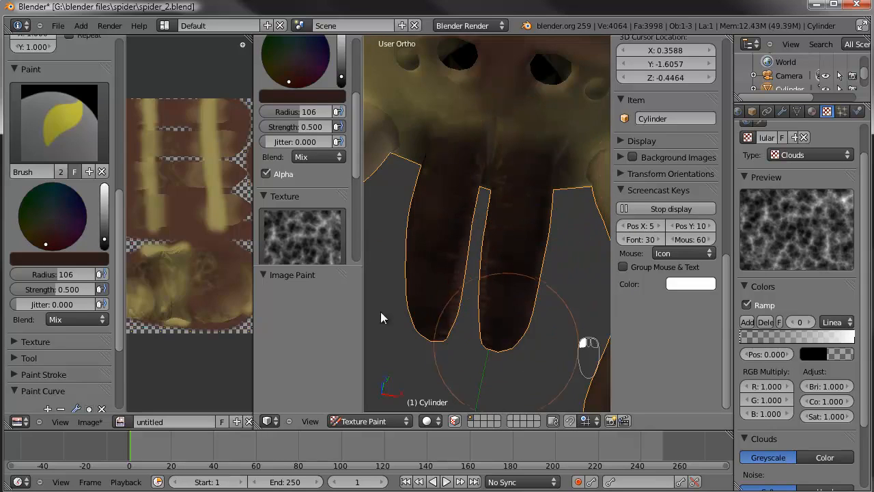
Locate the fangs' UV island in the image editor and fill it with dark brown paint
{"action": "middle_click_drag", "start_coordinate": [205, 269], "coordinate": [152, 265]}
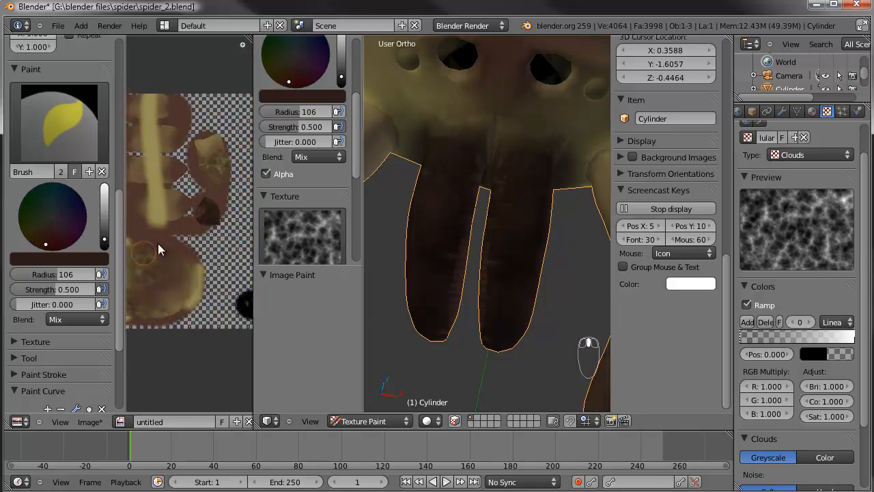
{"action": "scroll", "coordinate": [204, 224], "scroll_direction": "up", "scroll_amount": 3}
{"action": "scroll", "coordinate": [205, 225], "scroll_direction": "up", "scroll_amount": 3}
{"action": "key", "text": "Tab"}
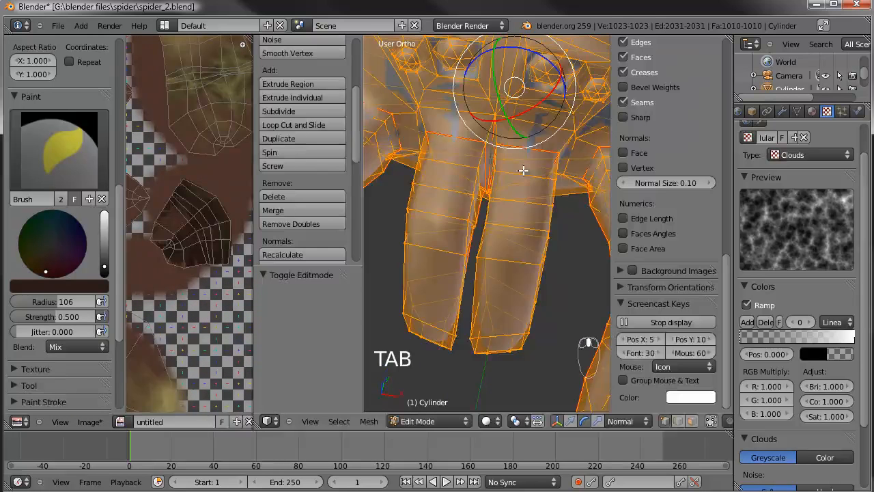
{"action": "key", "text": "Tab"}
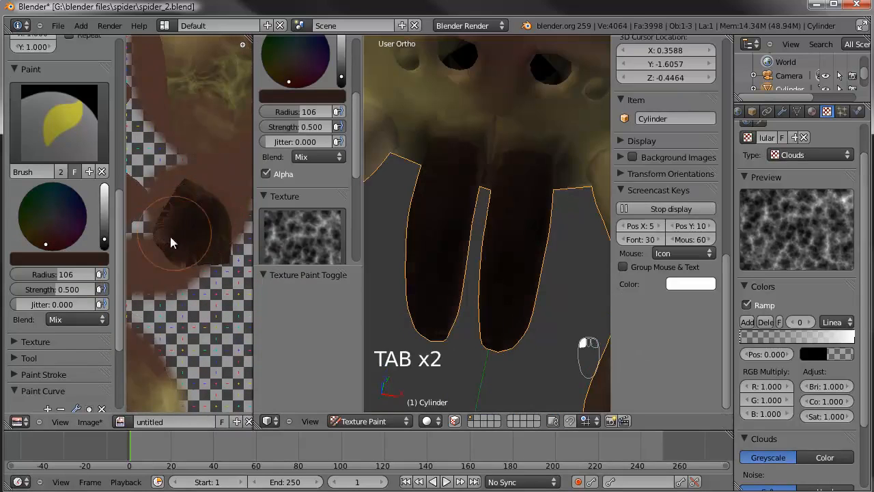
{"action": "mouse_move", "coordinate": [185, 204]}
{"action": "left_mouse_down"}
{"action": "mouse_move", "coordinate": [212, 215]}
{"action": "mouse_move", "coordinate": [208, 259]}
{"action": "mouse_move", "coordinate": [172, 236]}
{"action": "mouse_move", "coordinate": [223, 249]}
{"action": "left_mouse_up"}
Blend dark brown from the fang bases into the face below the eyes
{"action": "scroll", "coordinate": [537, 254], "scroll_direction": "down", "scroll_amount": 1}
{"action": "scroll", "coordinate": [511, 166], "scroll_direction": "up", "scroll_amount": 4}
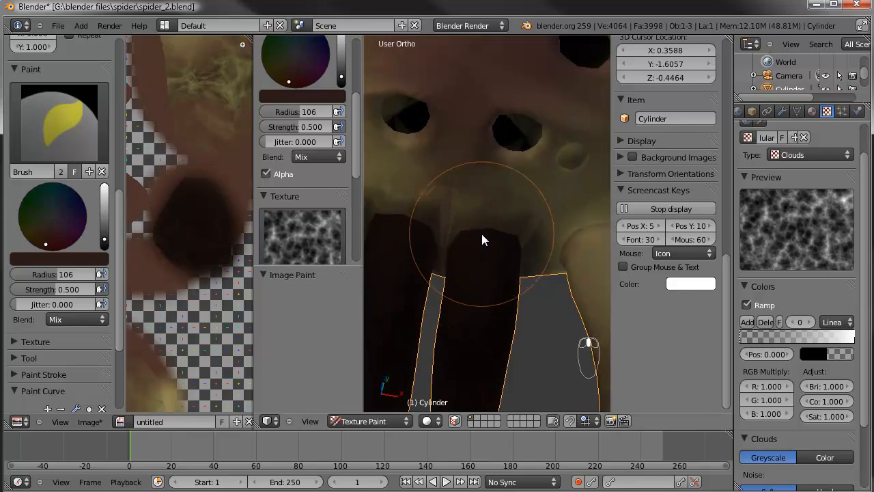
{"action": "scroll", "coordinate": [482, 234], "scroll_direction": "up", "scroll_amount": 2}
{"action": "mouse_move", "coordinate": [482, 236]}
{"action": "left_mouse_down"}
{"action": "mouse_move", "coordinate": [449, 242]}
{"action": "mouse_move", "coordinate": [544, 253]}
{"action": "mouse_move", "coordinate": [529, 222]}
{"action": "mouse_move", "coordinate": [489, 195]}
{"action": "mouse_move", "coordinate": [511, 254]}
{"action": "left_mouse_up"}
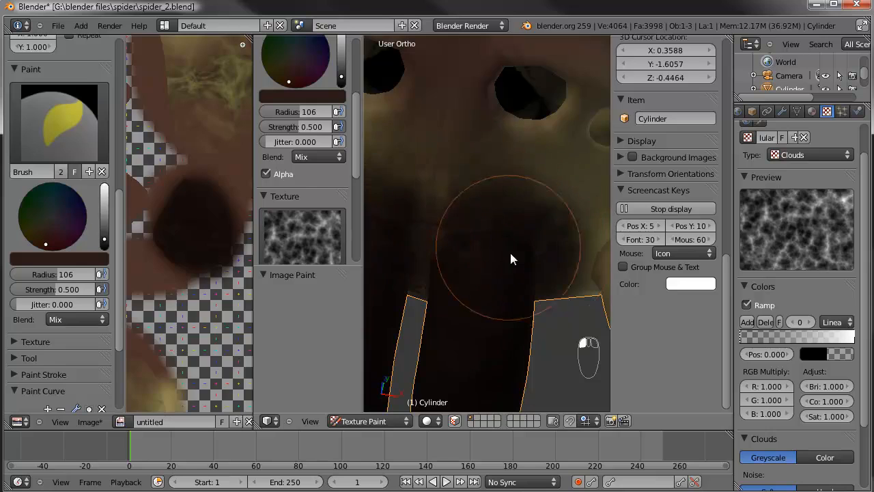
{"action": "scroll", "coordinate": [502, 233], "scroll_direction": "down", "scroll_amount": 4}
{"action": "middle_click_drag", "start_coordinate": [502, 232], "coordinate": [478, 233], "text": "shift"}
{"action": "scroll", "coordinate": [487, 239], "scroll_direction": "up", "scroll_amount": 2}
{"action": "mouse_move", "coordinate": [498, 244]}
{"action": "left_mouse_down"}
{"action": "mouse_move", "coordinate": [517, 256]}
{"action": "mouse_move", "coordinate": [537, 248]}
{"action": "mouse_move", "coordinate": [539, 290]}
{"action": "mouse_move", "coordinate": [521, 283]}
{"action": "left_mouse_up"}
{"action": "scroll", "coordinate": [509, 273], "scroll_direction": "down", "scroll_amount": 4}
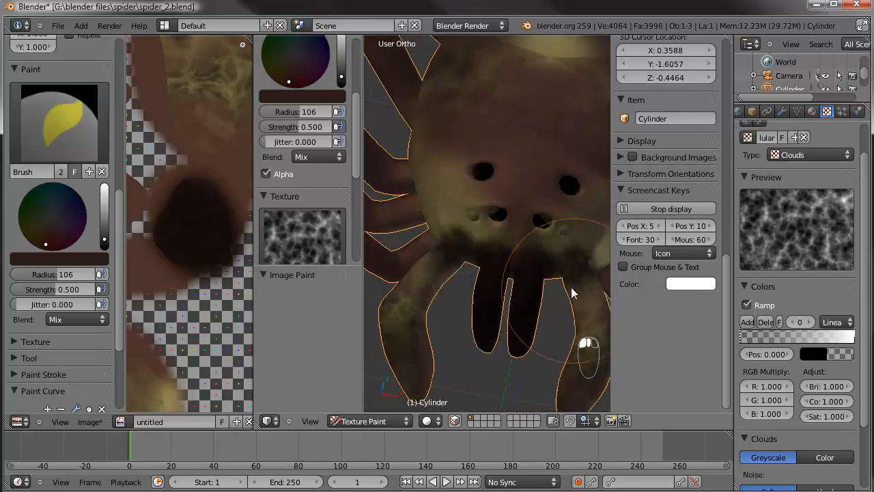
Paint dark brown texture over the top and side of the abdomen
{"action": "middle_click_drag", "start_coordinate": [502, 271], "coordinate": [418, 280]}
{"action": "scroll", "coordinate": [418, 280], "scroll_direction": "up", "scroll_amount": 3}
{"action": "mouse_move", "coordinate": [470, 316]}
{"action": "left_mouse_down"}
{"action": "mouse_move", "coordinate": [485, 301]}
{"action": "mouse_move", "coordinate": [548, 295]}
{"action": "mouse_move", "coordinate": [548, 282]}
{"action": "left_mouse_up"}
{"action": "mouse_move", "coordinate": [537, 220]}
{"action": "middle_mouse_down"}
{"action": "mouse_move", "coordinate": [458, 272]}
{"action": "mouse_move", "coordinate": [492, 263]}
{"action": "mouse_move", "coordinate": [492, 249]}
{"action": "mouse_move", "coordinate": [430, 342]}
{"action": "mouse_move", "coordinate": [503, 312]}
{"action": "mouse_move", "coordinate": [441, 234]}
{"action": "mouse_move", "coordinate": [449, 187]}
{"action": "mouse_move", "coordinate": [471, 232]}
{"action": "middle_mouse_up"}
{"action": "scroll", "coordinate": [492, 263], "scroll_direction": "down", "scroll_amount": 1}
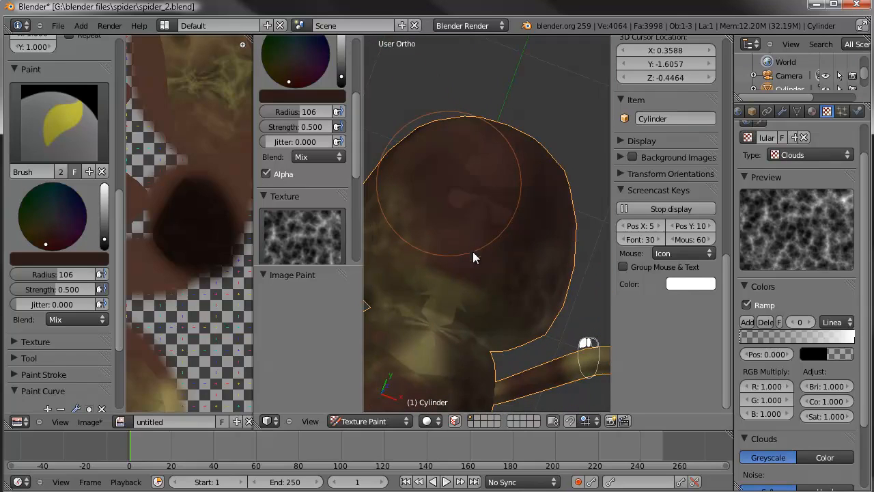
{"action": "left_click_drag", "start_coordinate": [483, 260], "coordinate": [521, 207]}
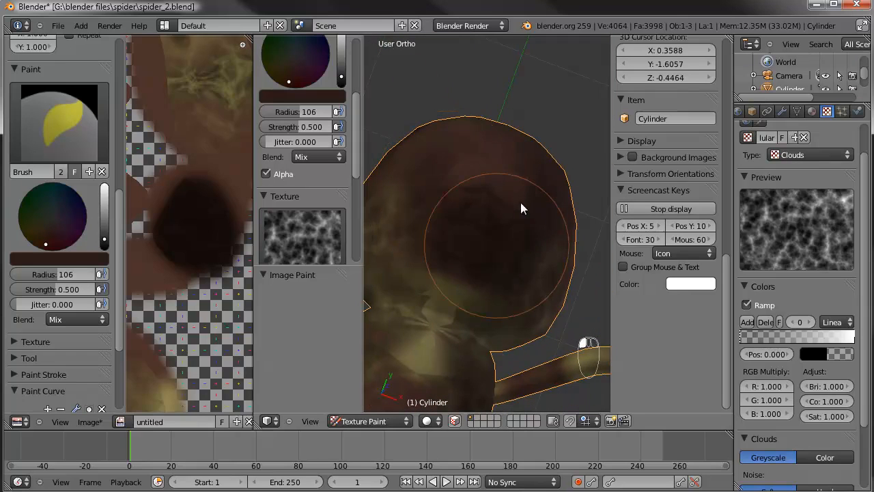
{"action": "mouse_move", "coordinate": [540, 179]}
{"action": "left_mouse_down"}
{"action": "mouse_move", "coordinate": [524, 218]}
{"action": "mouse_move", "coordinate": [534, 257]}
{"action": "left_mouse_up"}
Examine the painted abdomen, head and banded legs of the spider from several angles and distances
{"action": "middle_click_drag", "start_coordinate": [533, 257], "coordinate": [516, 273]}
{"action": "scroll", "coordinate": [479, 229], "scroll_direction": "down", "scroll_amount": 5}
{"action": "scroll", "coordinate": [518, 258], "scroll_direction": "up", "scroll_amount": 3}
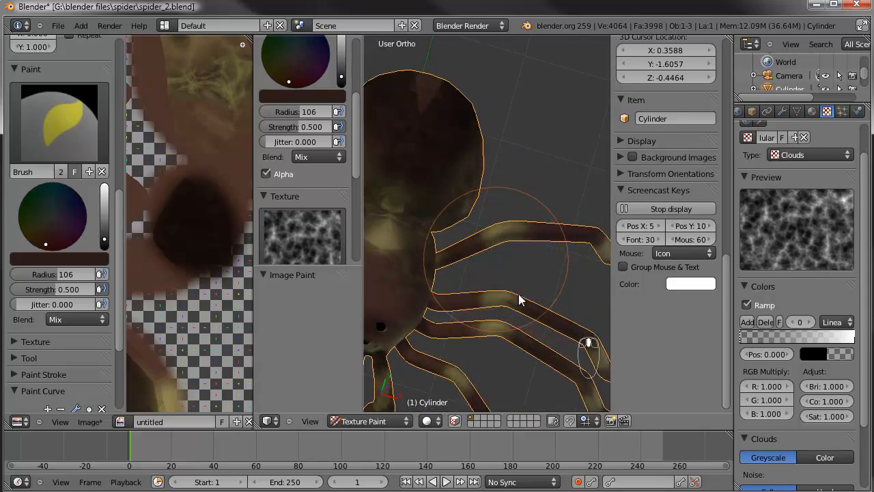
{"action": "middle_click_drag", "start_coordinate": [487, 361], "coordinate": [494, 271]}
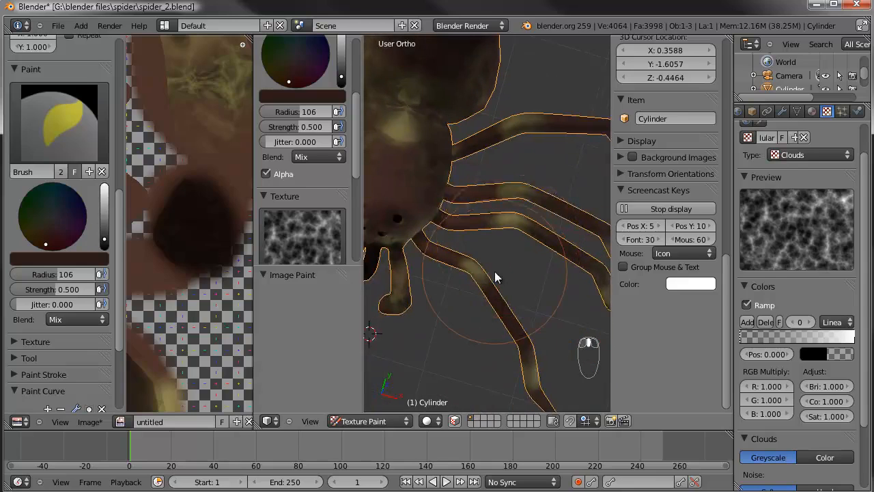
{"action": "middle_click_drag", "start_coordinate": [535, 307], "coordinate": [485, 267]}
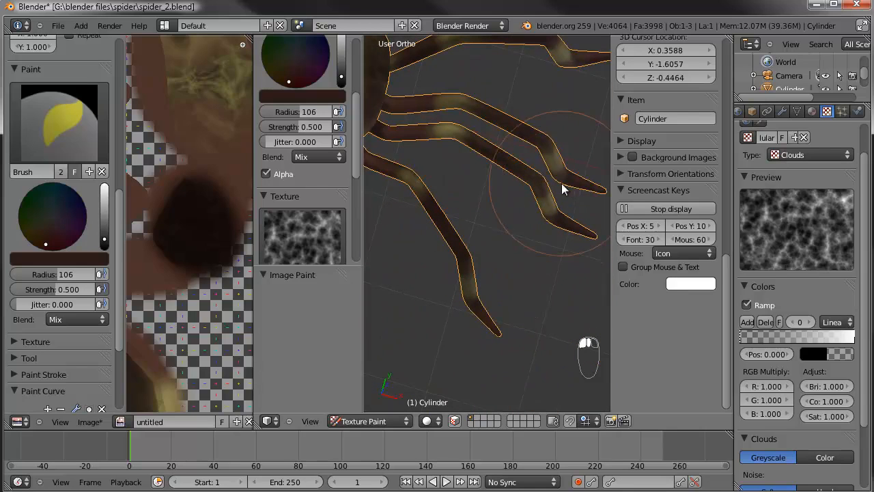
{"action": "middle_click_drag", "start_coordinate": [553, 160], "coordinate": [533, 159]}
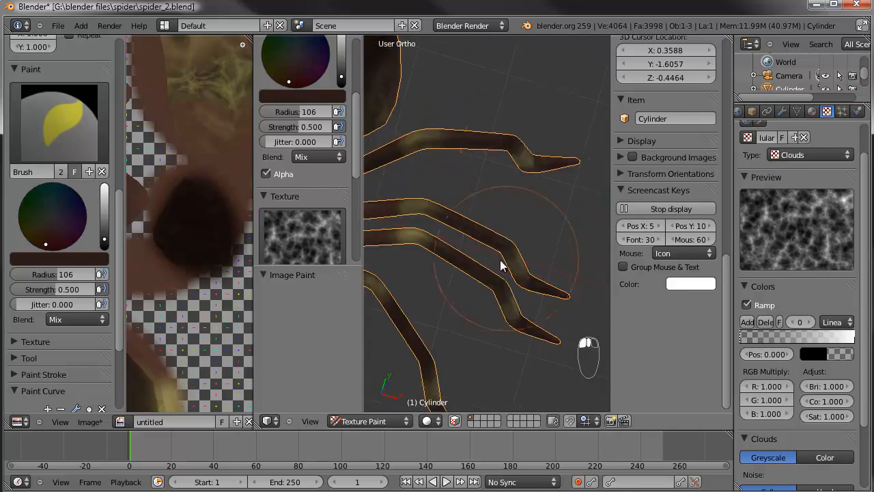
{"action": "scroll", "coordinate": [501, 264], "scroll_direction": "down", "scroll_amount": 5}
{"action": "middle_click_drag", "start_coordinate": [455, 256], "coordinate": [535, 268], "text": "shift"}
{"action": "middle_click_drag", "start_coordinate": [521, 298], "coordinate": [488, 220]}
{"action": "middle_click_drag", "start_coordinate": [556, 217], "coordinate": [550, 247]}
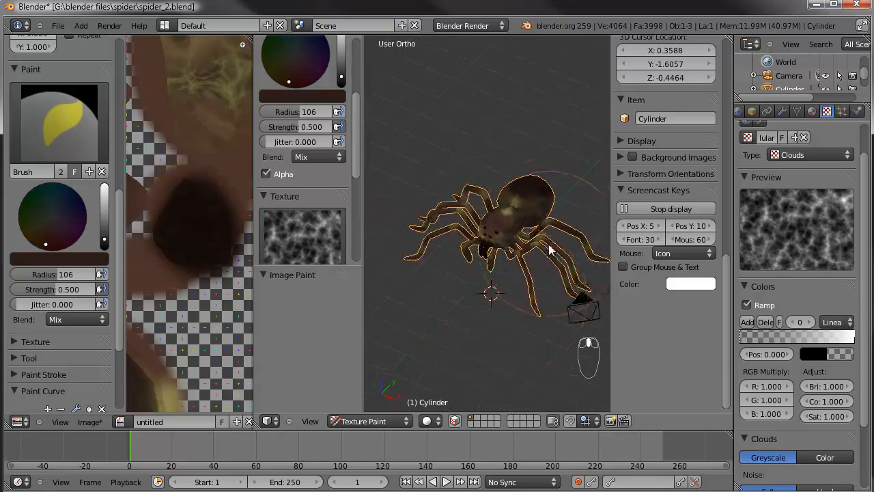
{"action": "scroll", "coordinate": [514, 304], "scroll_direction": "up", "scroll_amount": 2}
{"action": "scroll", "coordinate": [513, 304], "scroll_direction": "up", "scroll_amount": 2}
{"action": "middle_click_drag", "start_coordinate": [531, 289], "coordinate": [539, 219]}
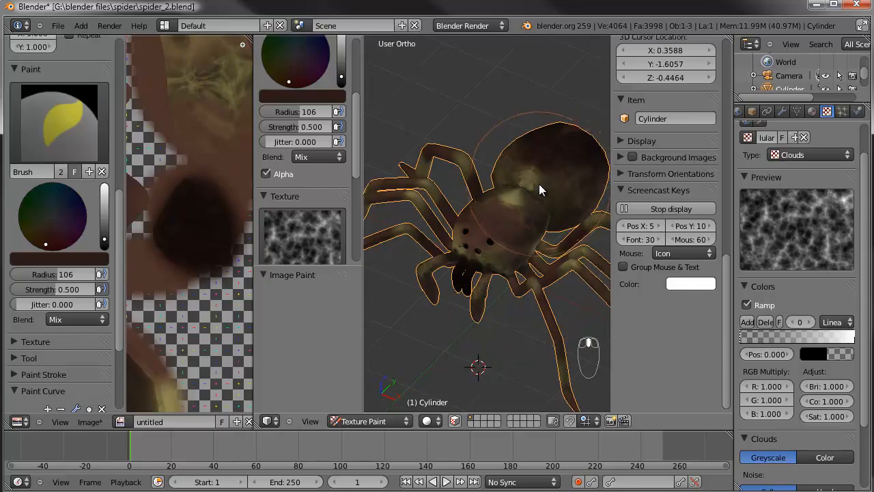
{"action": "scroll", "coordinate": [537, 190], "scroll_direction": "up", "scroll_amount": 1}
Paint a dark brown stroke along the upper edge of the abdomen area in the image editor's texture map
{"action": "middle_click_drag", "start_coordinate": [184, 154], "coordinate": [201, 222]}
{"action": "mouse_move", "coordinate": [212, 327]}
{"action": "middle_mouse_down"}
{"action": "mouse_move", "coordinate": [252, 245]}
{"action": "mouse_move", "coordinate": [279, 220]}
{"action": "middle_mouse_up"}
{"action": "mouse_move", "coordinate": [191, 252]}
{"action": "middle_mouse_down"}
{"action": "mouse_move", "coordinate": [223, 224]}
{"action": "mouse_move", "coordinate": [210, 235]}
{"action": "middle_mouse_up"}
{"action": "mouse_move", "coordinate": [211, 236]}
{"action": "left_mouse_down"}
{"action": "mouse_move", "coordinate": [185, 242]}
{"action": "mouse_move", "coordinate": [193, 236]}
{"action": "left_mouse_up"}
Sample the lighter reddish body brown and remove the cellular texture from the paint brush
{"action": "key", "text": "s"}
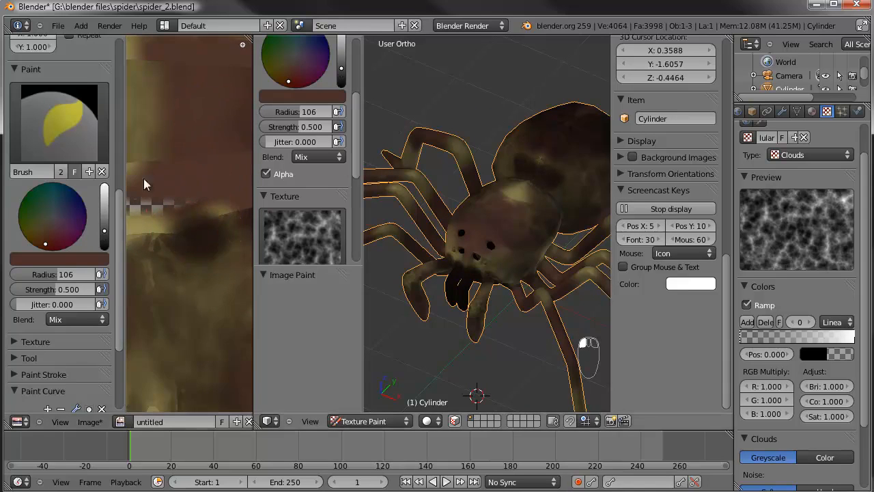
{"action": "left_click", "coordinate": [38, 121]}
{"action": "left_click", "coordinate": [37, 215]}
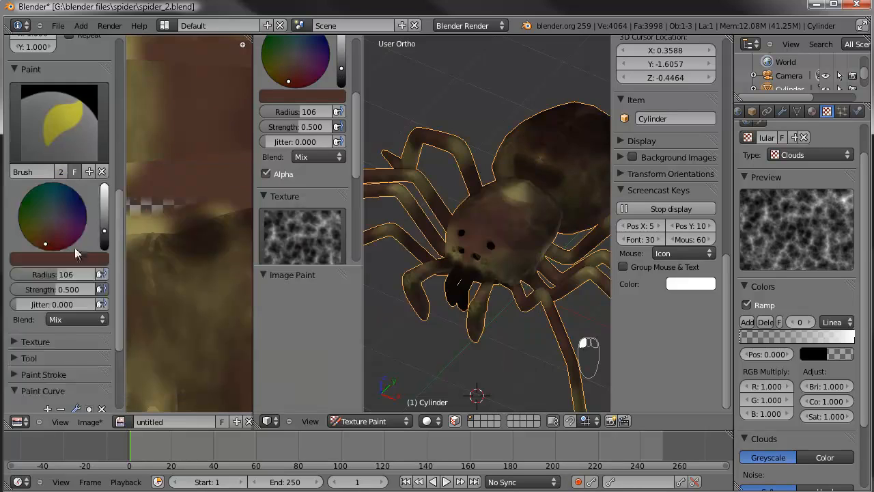
{"action": "scroll", "coordinate": [54, 271], "scroll_direction": "down", "scroll_amount": 4}
{"action": "left_click", "coordinate": [15, 211]}
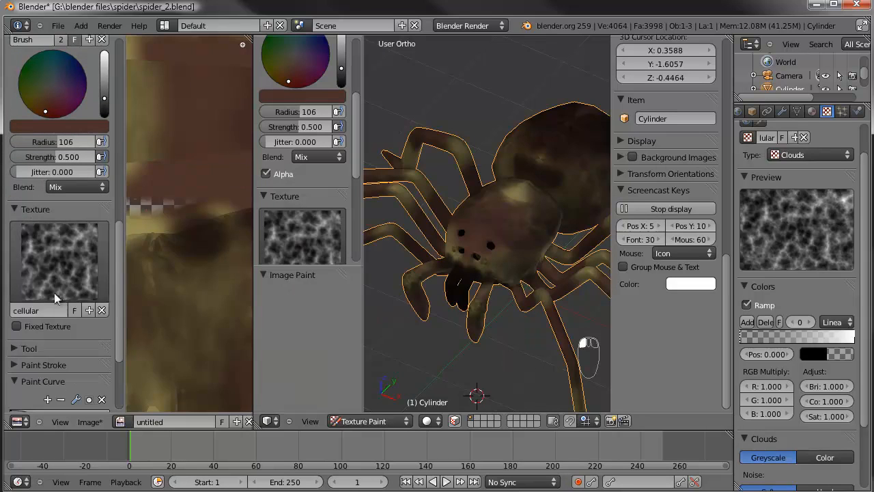
{"action": "left_click", "coordinate": [103, 311]}
{"action": "scroll", "coordinate": [205, 194], "scroll_direction": "down", "scroll_amount": 4}
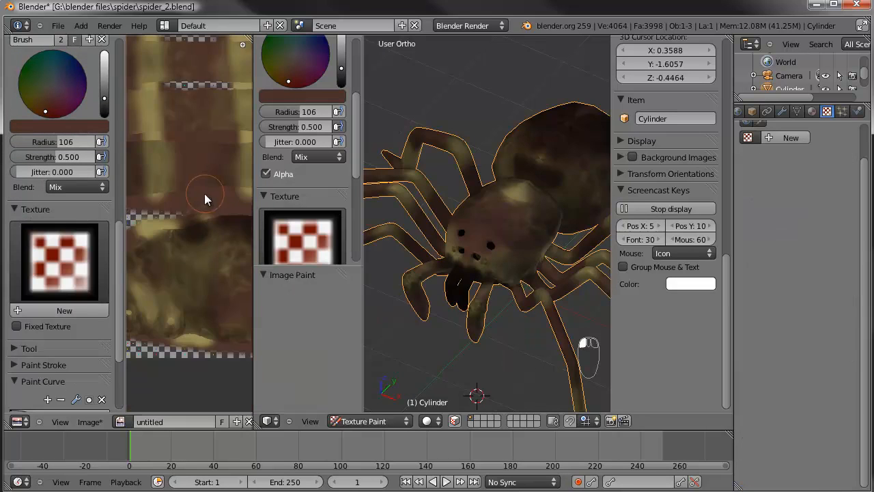
Blend brown over the dark and yellow patches along the body island's upper edge, using brush strength 0.343, then 0.219
{"action": "left_click_drag", "start_coordinate": [57, 157], "coordinate": [44, 157]}
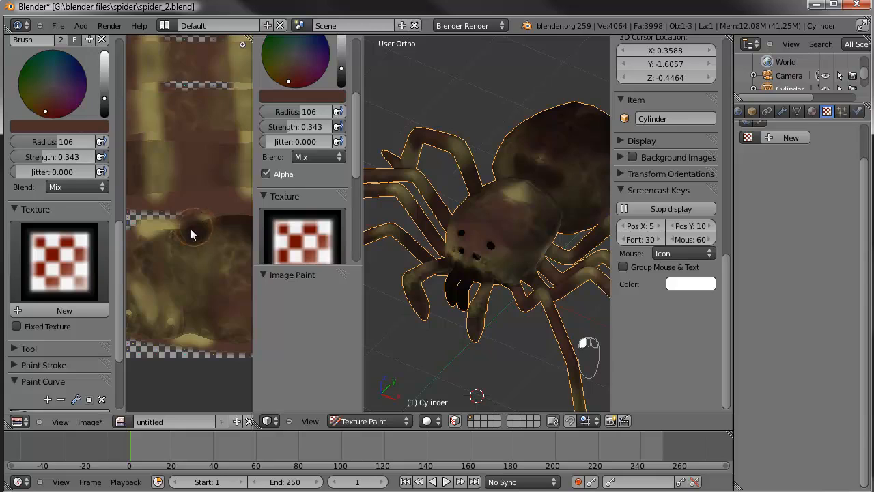
{"action": "left_click_drag", "start_coordinate": [190, 228], "coordinate": [207, 225]}
{"action": "scroll", "coordinate": [208, 226], "scroll_direction": "down", "scroll_amount": 3}
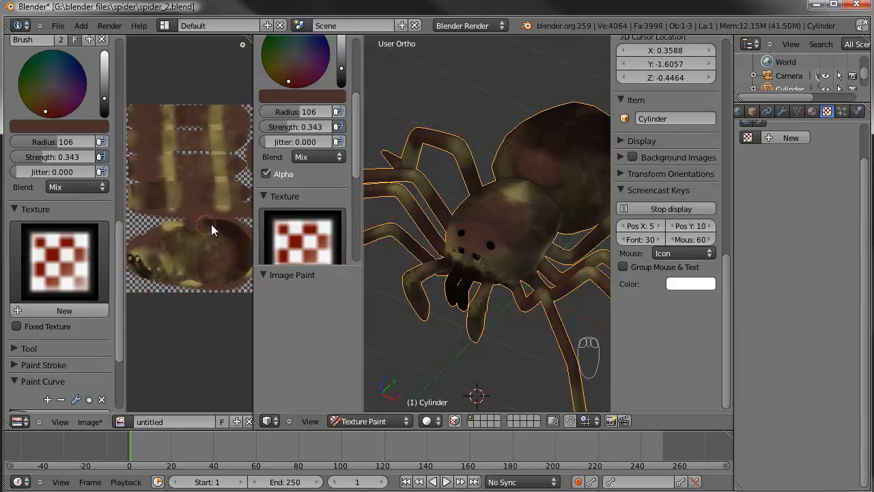
{"action": "left_click_drag", "start_coordinate": [46, 155], "coordinate": [36, 156]}
{"action": "left_click_drag", "start_coordinate": [172, 224], "coordinate": [203, 224]}
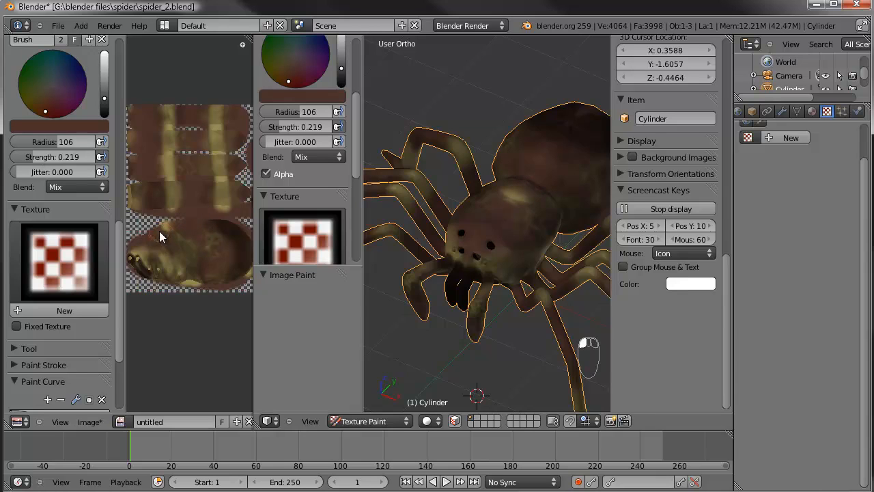
{"action": "middle_click_drag", "start_coordinate": [546, 211], "coordinate": [505, 274]}
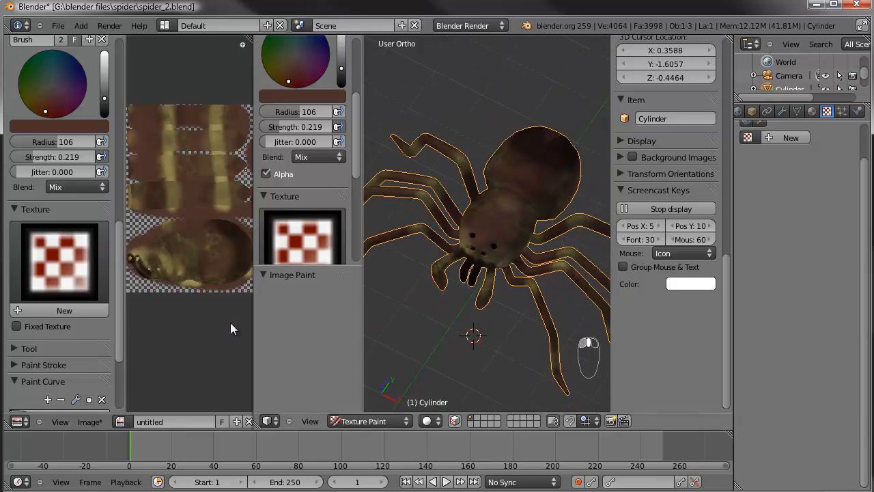
Save the painted image as a PNG named spider_texturemap in the G:\blender files\spider folder
{"action": "left_click", "coordinate": [91, 422]}
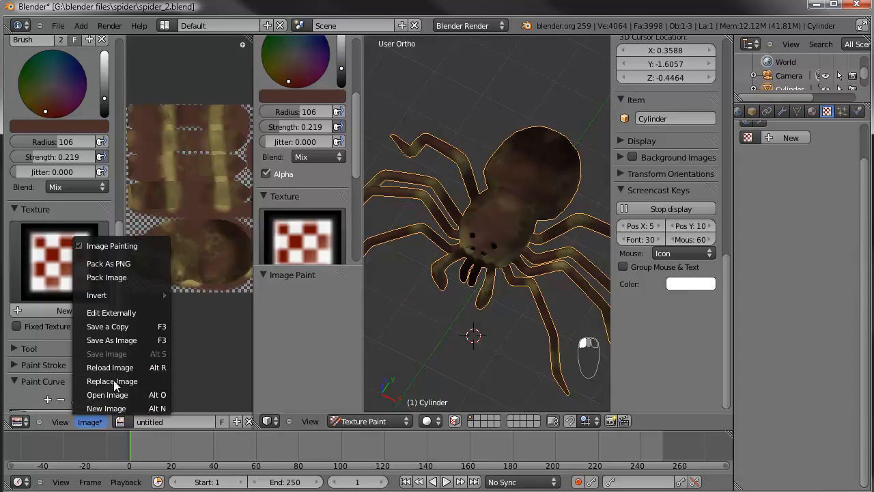
{"action": "left_click", "coordinate": [109, 340]}
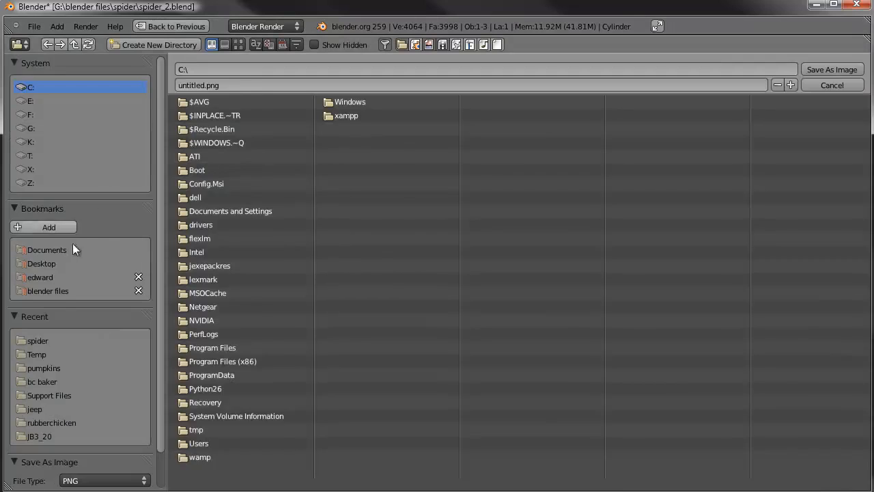
{"action": "left_click", "coordinate": [56, 290]}
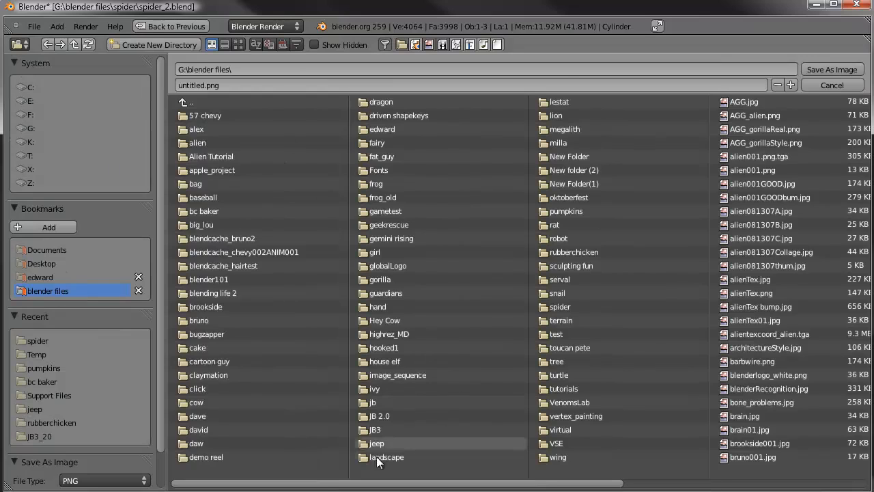
{"action": "left_click", "coordinate": [562, 308]}
{"action": "left_click", "coordinate": [225, 85]}
{"action": "type", "text": "spider_texturemap"}
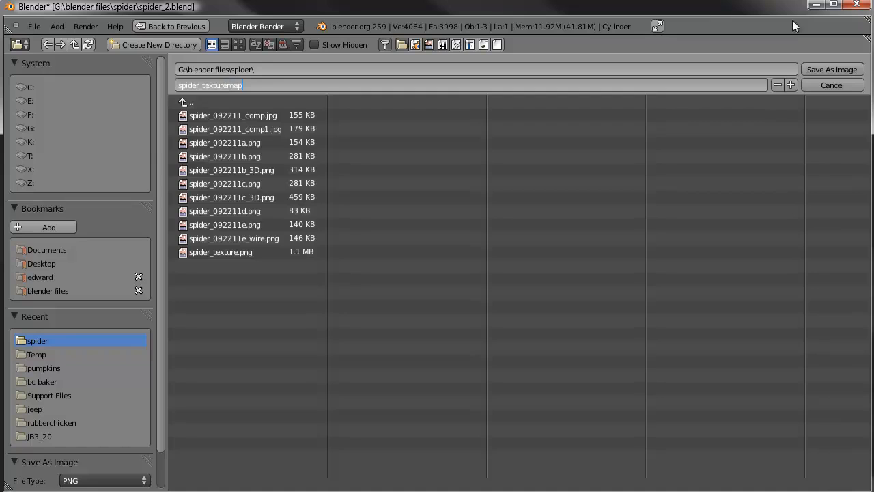
{"action": "left_click", "coordinate": [814, 69]}
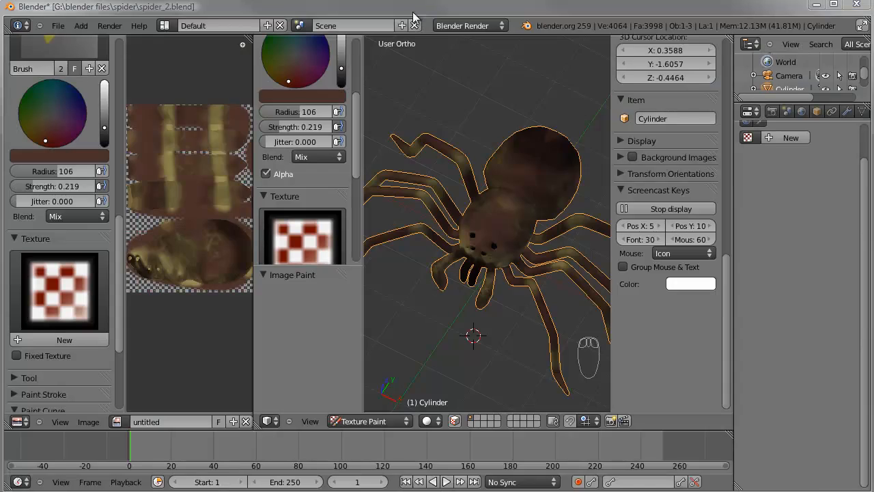
Widen the 3D view, frame the spider's head, and switch from Texture Paint to Object Mode
{"action": "left_click", "coordinate": [422, 7]}
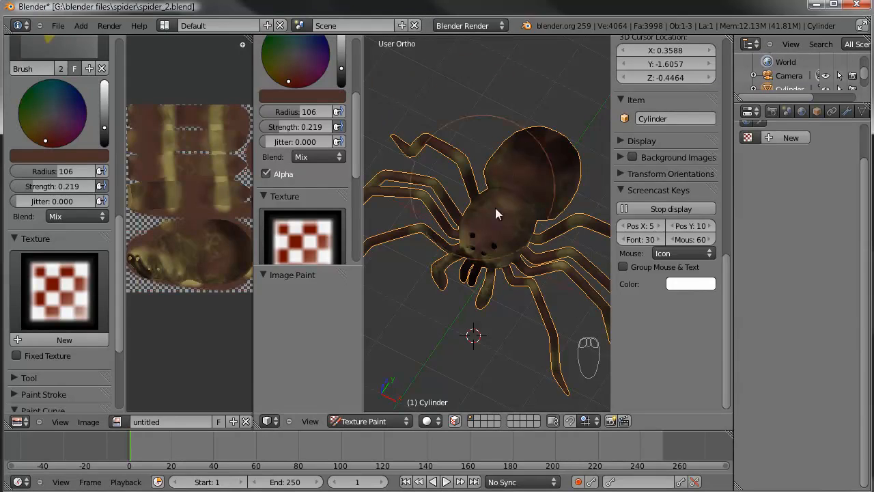
{"action": "middle_click_drag", "start_coordinate": [504, 213], "coordinate": [501, 206], "text": "shift"}
{"action": "left_click_drag", "start_coordinate": [253, 377], "coordinate": [179, 370]}
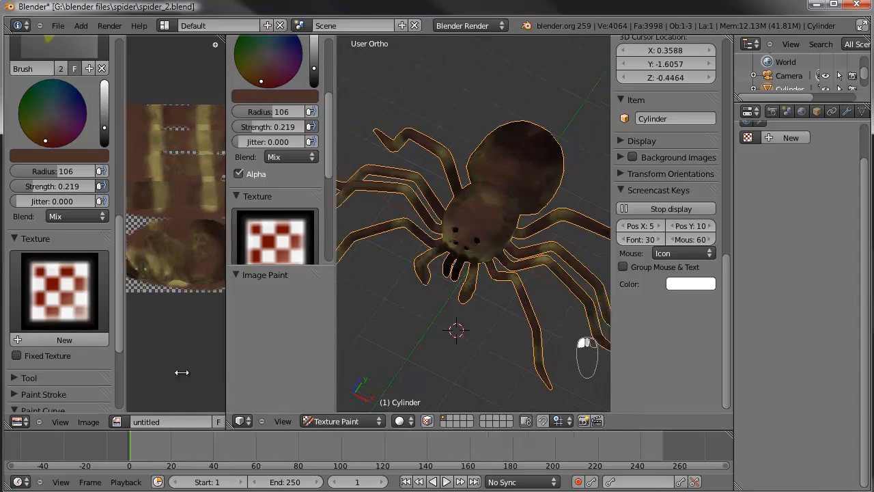
{"action": "scroll", "coordinate": [389, 310], "scroll_direction": "up", "scroll_amount": 5}
{"action": "mouse_move", "coordinate": [442, 272]}
{"action": "middle_mouse_down"}
{"action": "mouse_move", "coordinate": [462, 230]}
{"action": "mouse_move", "coordinate": [487, 361]}
{"action": "middle_mouse_up"}
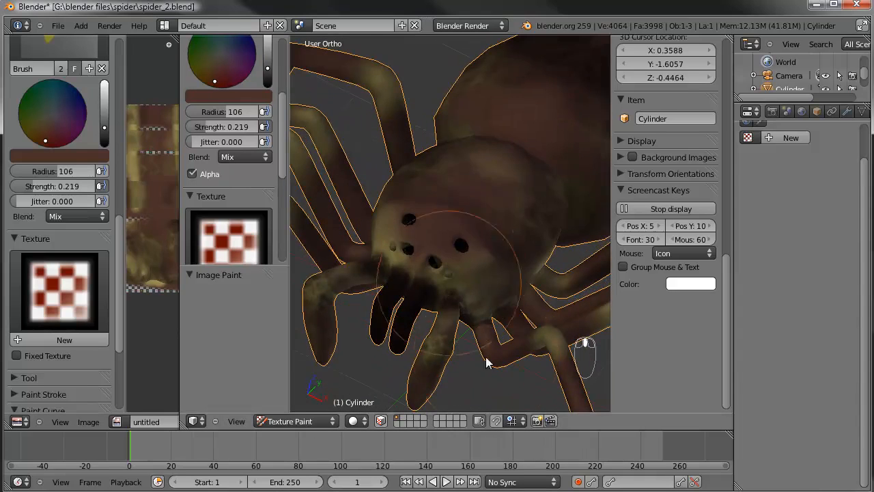
{"action": "left_click", "coordinate": [295, 421]}
{"action": "left_click", "coordinate": [290, 407]}
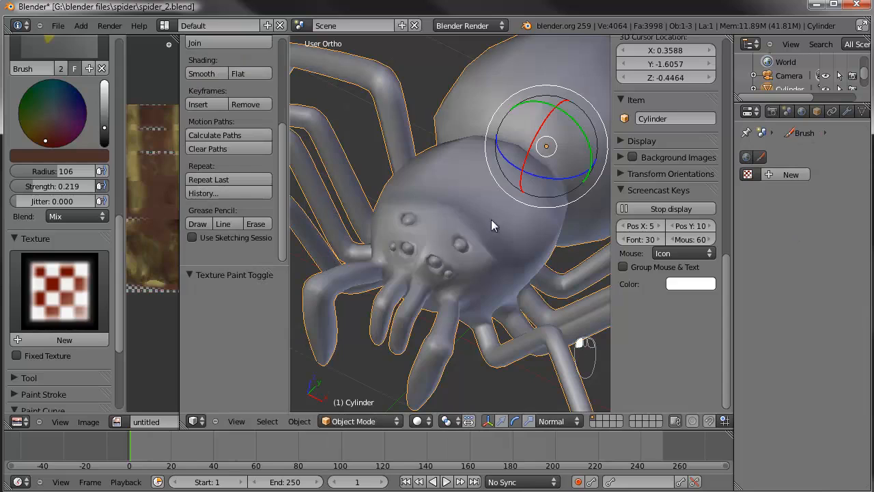
Add a new material to the spider, widen the properties area, and lower the specular intensity to about 0.016
{"action": "left_click", "coordinate": [822, 110]}
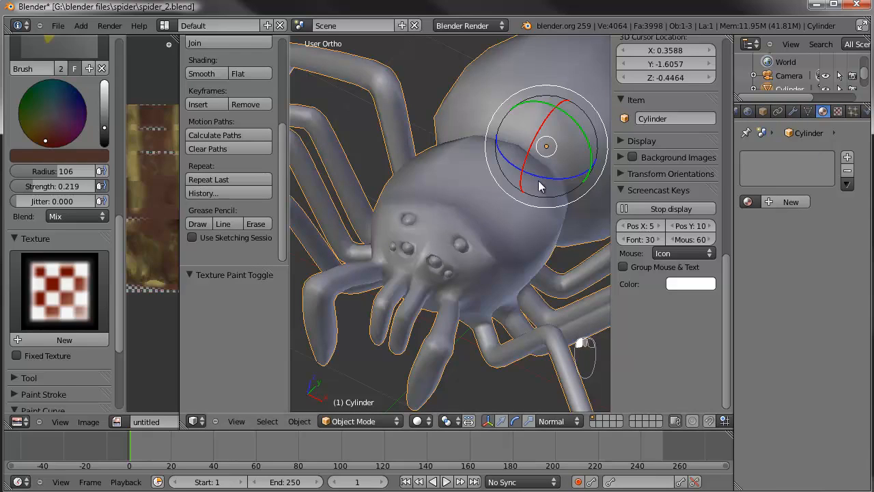
{"action": "left_click", "coordinate": [785, 201]}
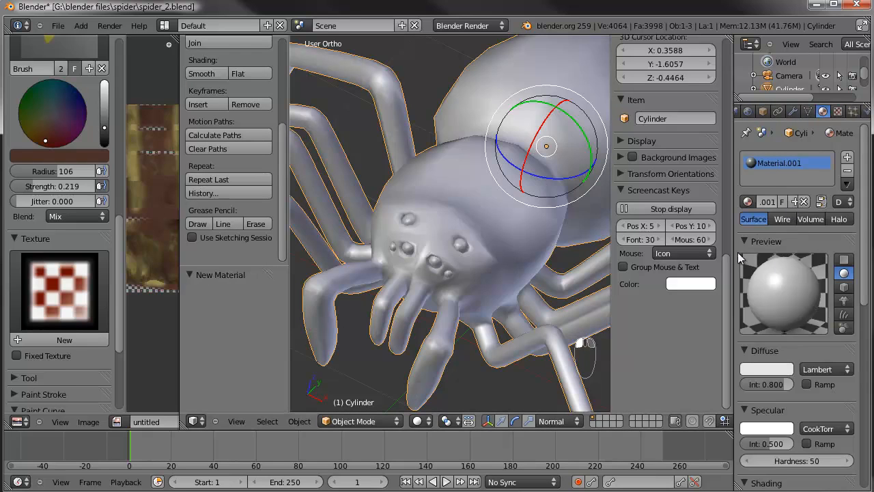
{"action": "left_click_drag", "start_coordinate": [732, 251], "coordinate": [708, 250]}
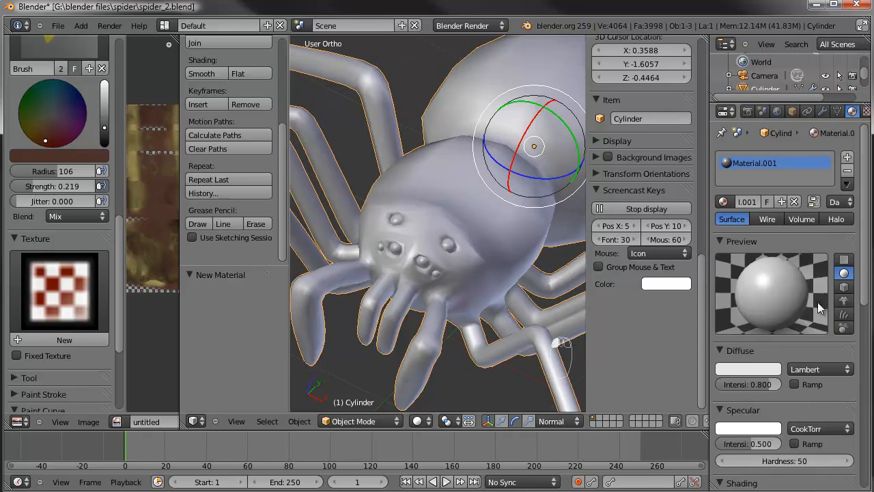
{"action": "left_click_drag", "start_coordinate": [747, 446], "coordinate": [718, 450]}
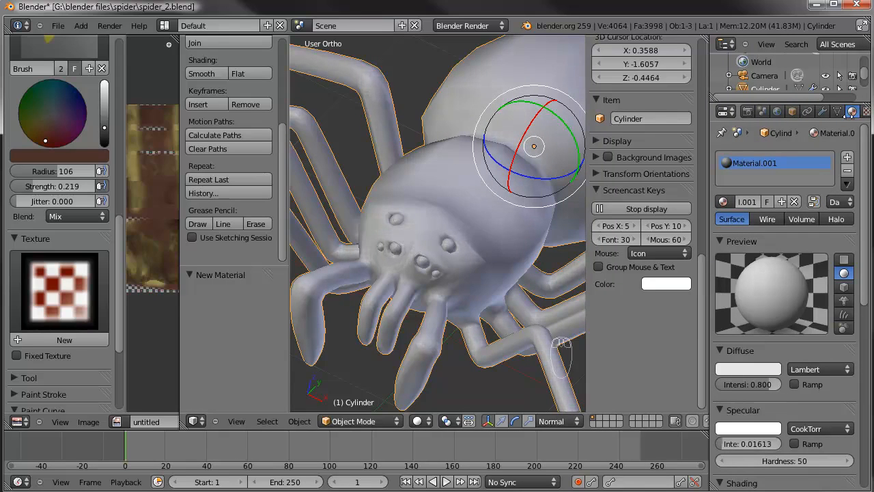
Add a new texture to the spider's material and set its type to Image or Movie
{"action": "left_click", "coordinate": [865, 111]}
{"action": "left_click", "coordinate": [748, 255]}
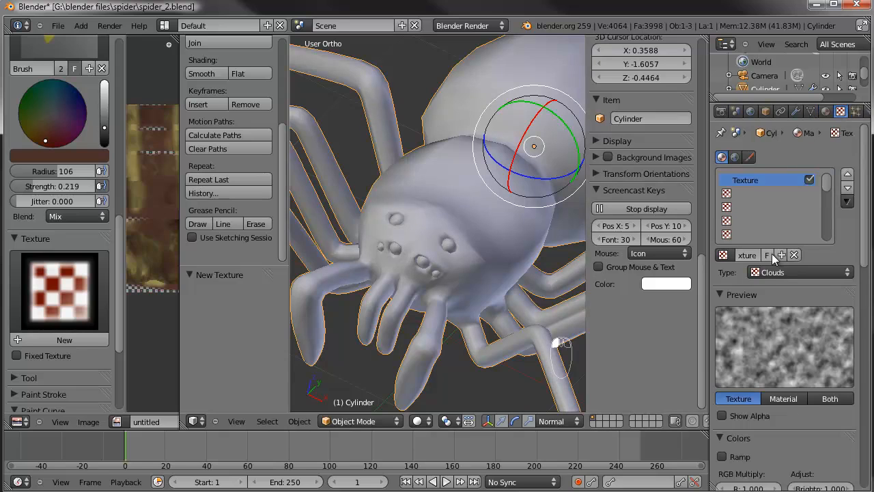
{"action": "left_click", "coordinate": [785, 272]}
{"action": "left_click", "coordinate": [776, 190]}
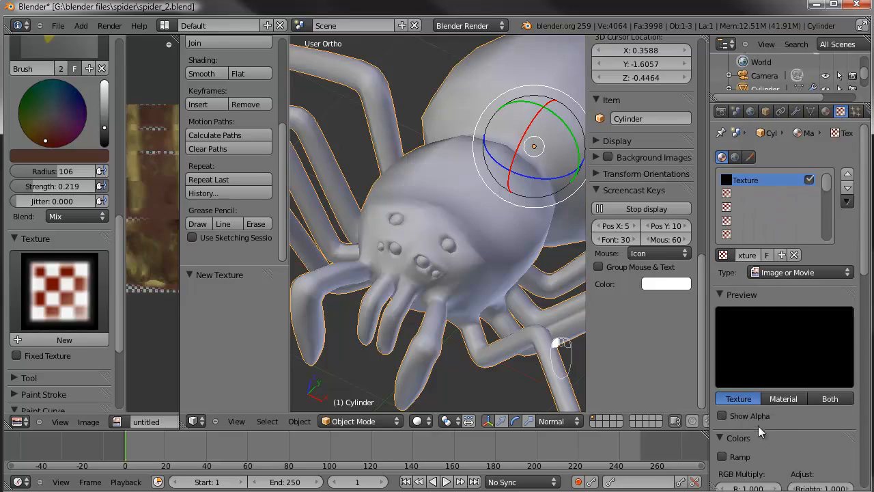
Assign the painted untitled image to the texture and rename the image spider texture
{"action": "left_click", "coordinate": [724, 369]}
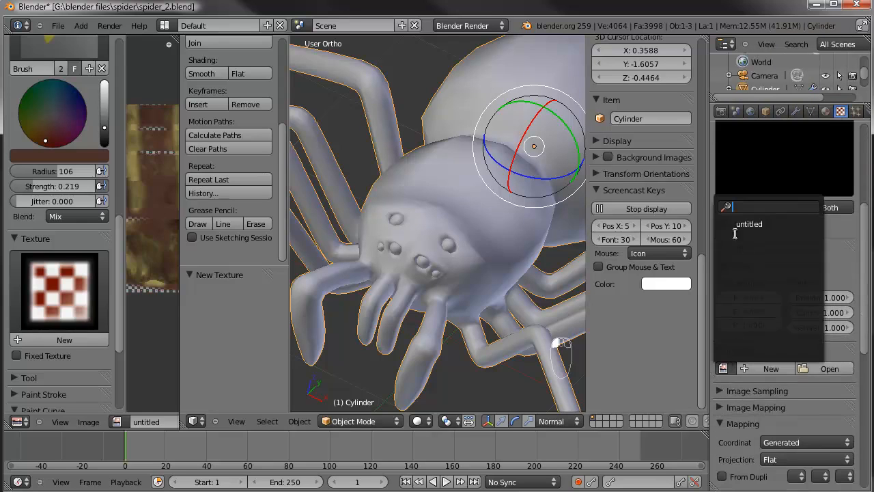
{"action": "left_click", "coordinate": [745, 224]}
{"action": "type", "text": "s"}
{"action": "type", "text": "pider_texture"}
{"action": "key", "text": "Return"}
Set the texture's mapping coordinates to UV and check its preview
{"action": "scroll", "coordinate": [737, 362], "scroll_direction": "down", "scroll_amount": 6}
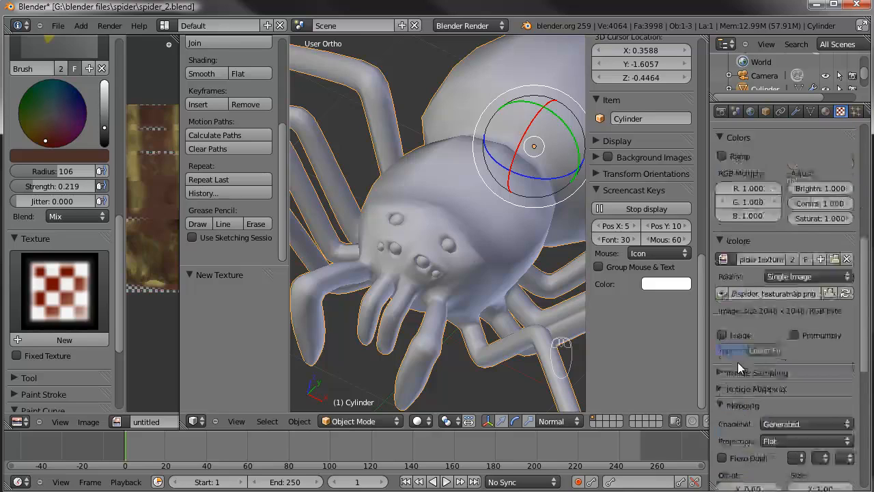
{"action": "left_click", "coordinate": [792, 369]}
{"action": "left_click", "coordinate": [778, 307]}
{"action": "middle_click_drag", "start_coordinate": [784, 315], "coordinate": [799, 489]}
{"action": "middle_click_drag", "start_coordinate": [797, 265], "coordinate": [797, 322]}
Render the textured spider through the camera, then close the render result
{"action": "key", "text": "KP_0"}
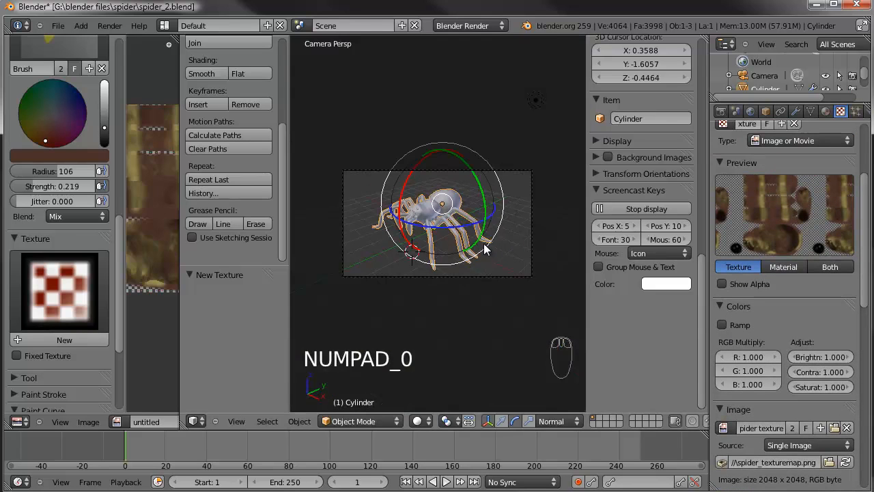
{"action": "key", "text": "F12"}
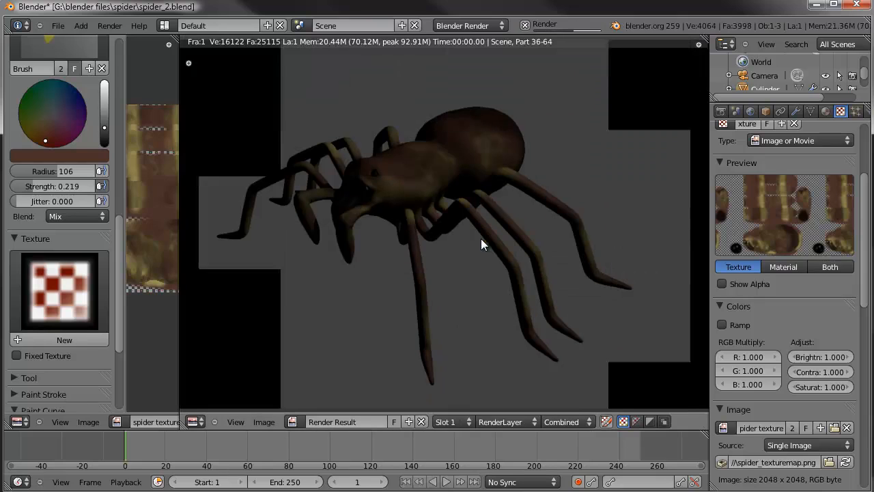
{"action": "key", "text": "Escape"}
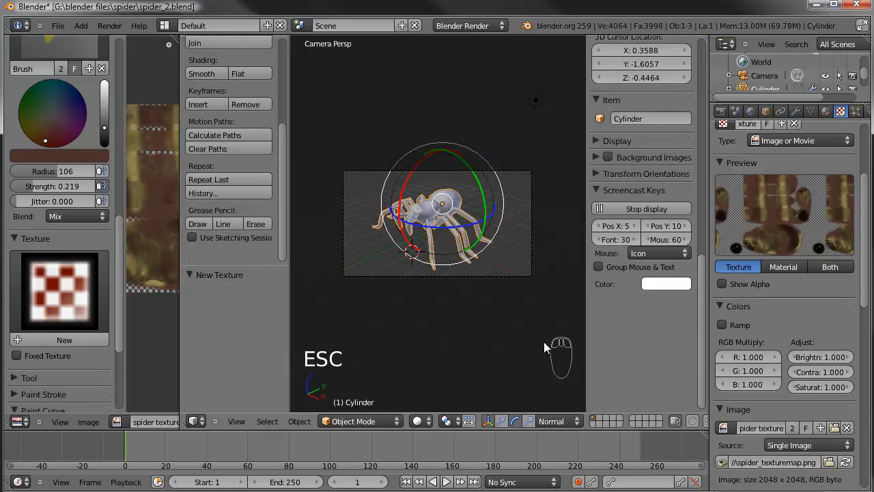
{"action": "scroll", "coordinate": [778, 273], "scroll_direction": "up", "scroll_amount": 3}
{"action": "scroll", "coordinate": [799, 225], "scroll_direction": "up", "scroll_amount": 3}
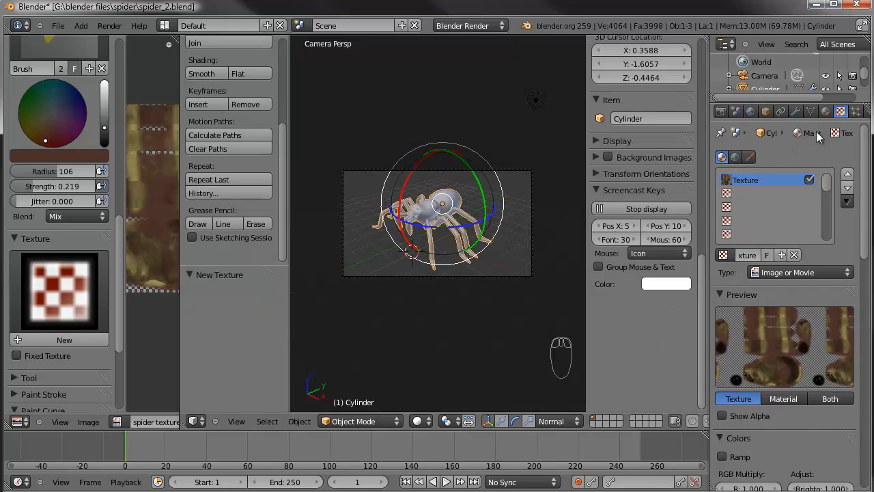
Add a second material slot to the spider with a new material named black eyes
{"action": "left_click", "coordinate": [825, 111]}
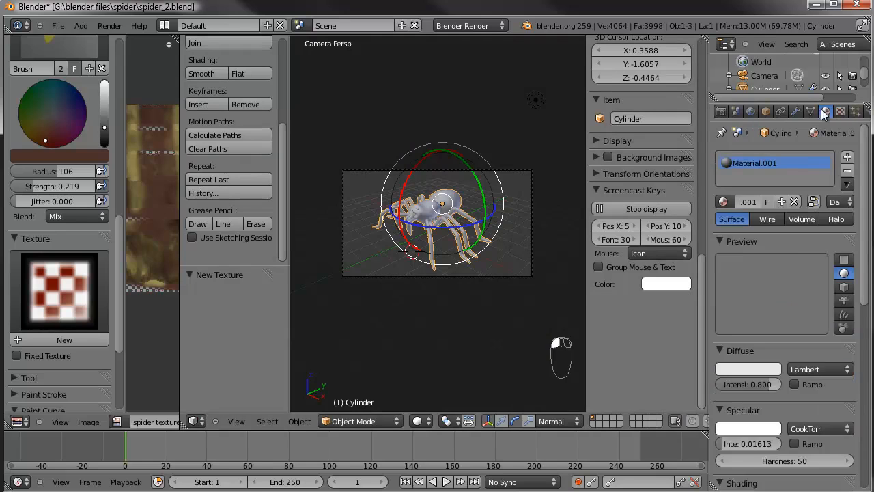
{"action": "left_click", "coordinate": [848, 159]}
{"action": "left_click", "coordinate": [760, 203]}
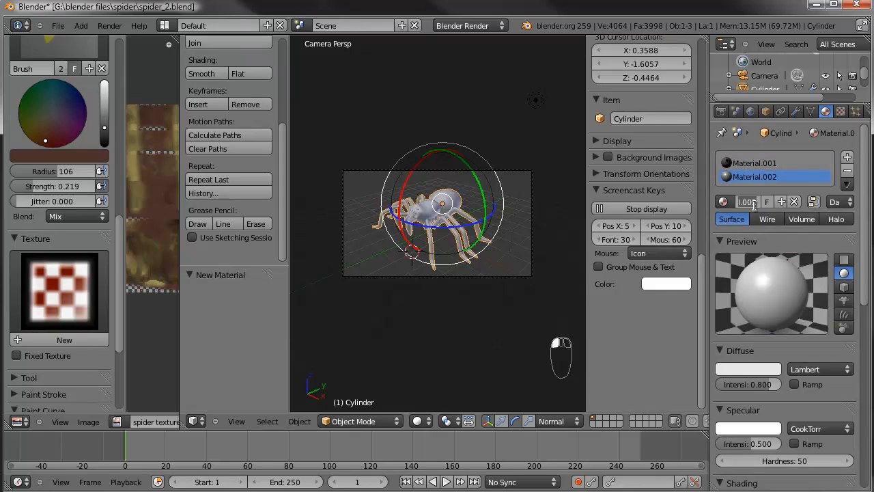
{"action": "left_click", "coordinate": [755, 206]}
{"action": "type", "text": "black eyes"}
{"action": "key", "text": "Return"}
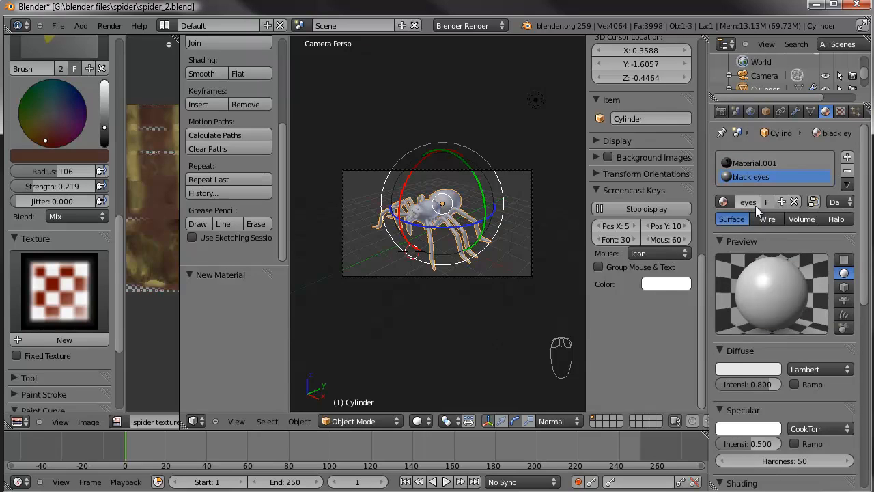
Give the black eyes material a black diffuse color and WardIso specular with intensity 0.973 and slope 0.0216, previewed on the monkey
{"action": "left_click", "coordinate": [740, 369]}
{"action": "left_click_drag", "start_coordinate": [769, 256], "coordinate": [775, 306]}
{"action": "scroll", "coordinate": [785, 307], "scroll_direction": "down", "scroll_amount": 5}
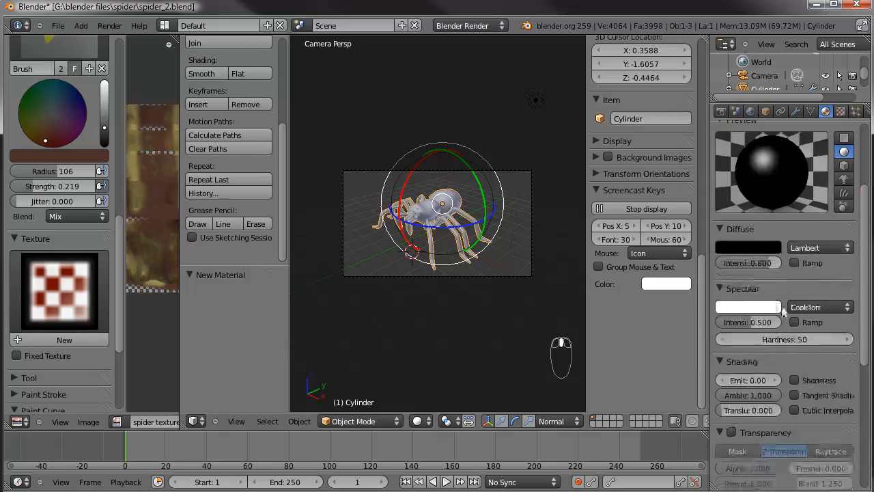
{"action": "left_click", "coordinate": [803, 307]}
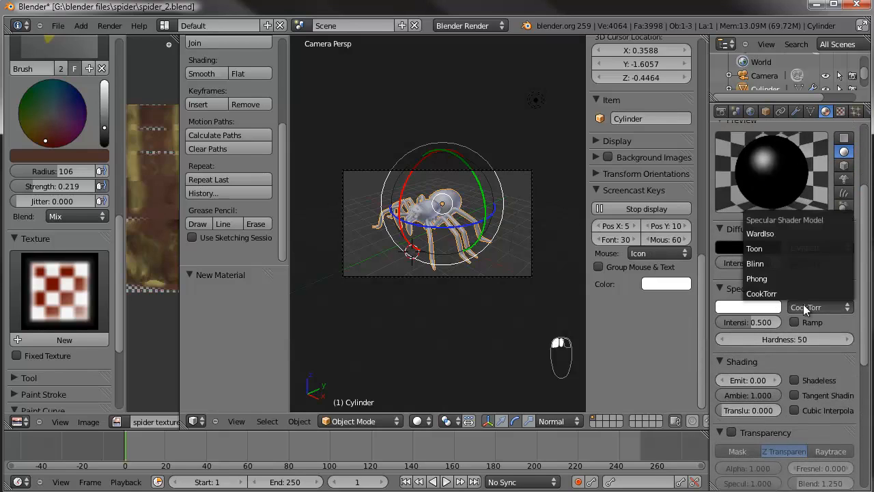
{"action": "left_click", "coordinate": [768, 235]}
{"action": "left_click_drag", "start_coordinate": [755, 322], "coordinate": [729, 342]}
{"action": "left_click", "coordinate": [844, 181]}
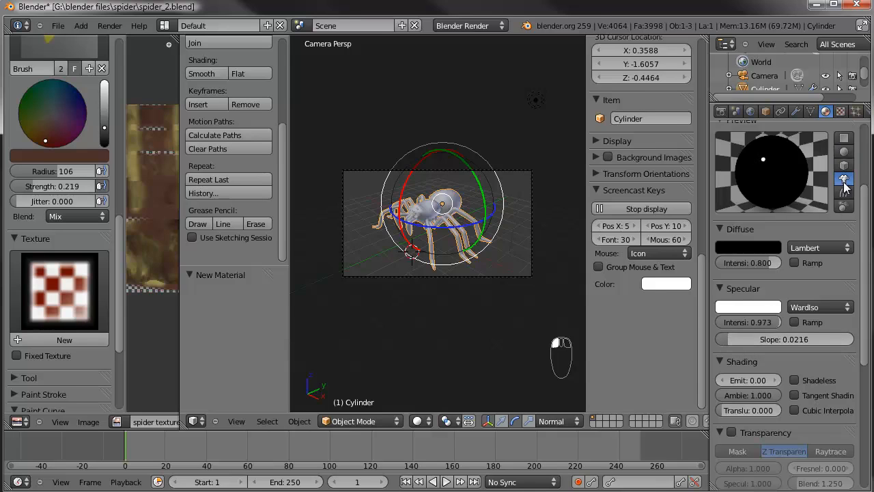
Enable Mirror on the black eyes material with reflectivity 0.050, and collapse the Specular, Shading and Transparency settings
{"action": "scroll", "coordinate": [792, 341], "scroll_direction": "down", "scroll_amount": 3}
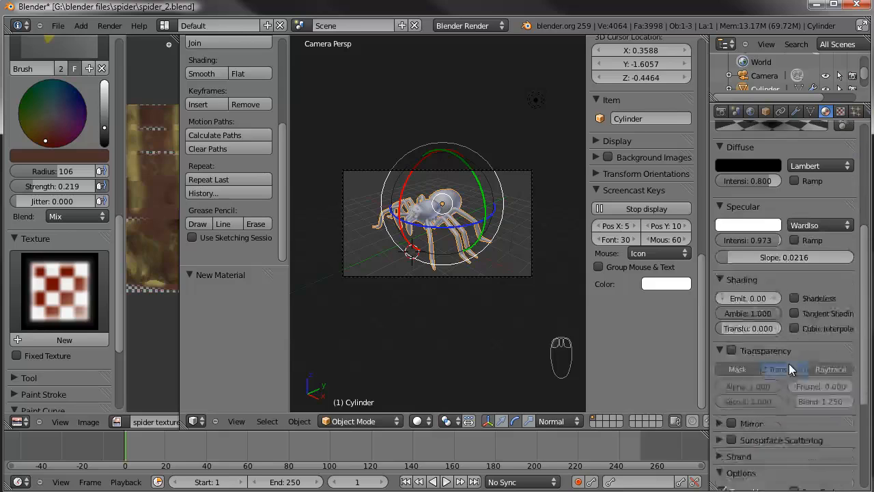
{"action": "left_click", "coordinate": [730, 422]}
{"action": "scroll", "coordinate": [749, 410], "scroll_direction": "down", "scroll_amount": 1}
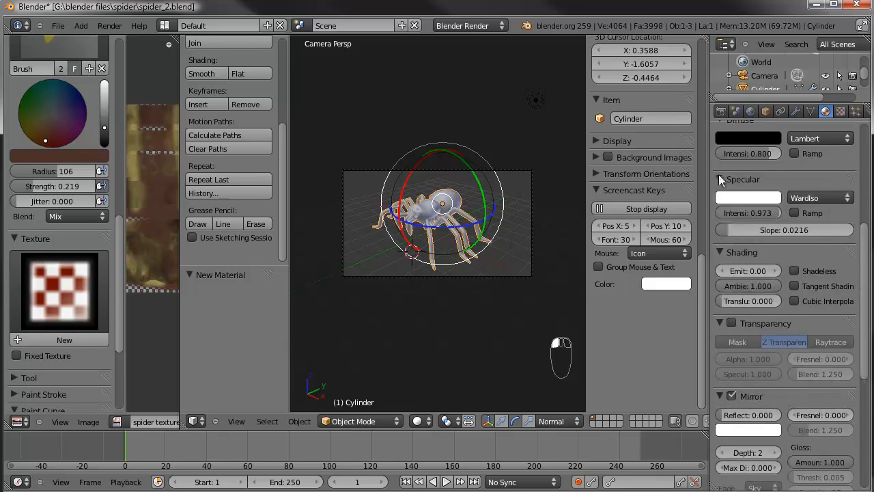
{"action": "left_click", "coordinate": [719, 179]}
{"action": "left_click", "coordinate": [719, 197]}
{"action": "scroll", "coordinate": [737, 213], "scroll_direction": "up", "scroll_amount": 2}
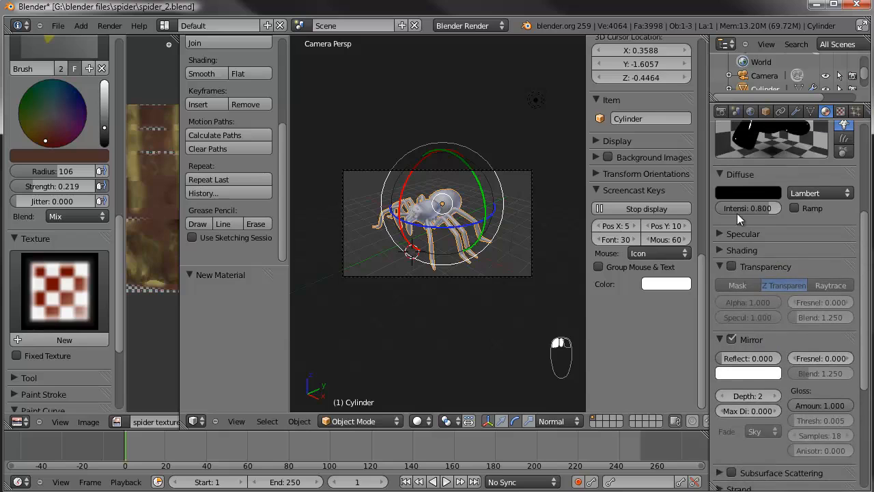
{"action": "left_click", "coordinate": [721, 267]}
{"action": "scroll", "coordinate": [800, 312], "scroll_direction": "up", "scroll_amount": 2}
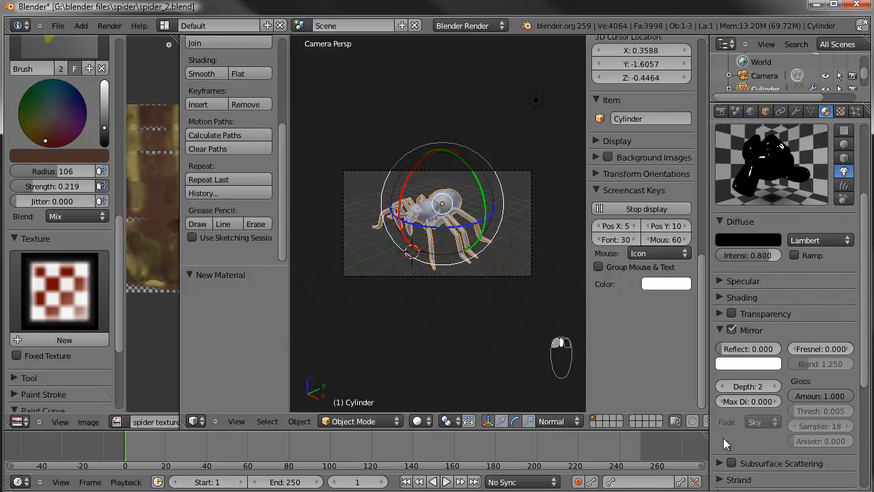
{"action": "scroll", "coordinate": [724, 438], "scroll_direction": "down", "scroll_amount": 1}
{"action": "left_click_drag", "start_coordinate": [729, 330], "coordinate": [730, 338]}
{"action": "left_click", "coordinate": [730, 336]}
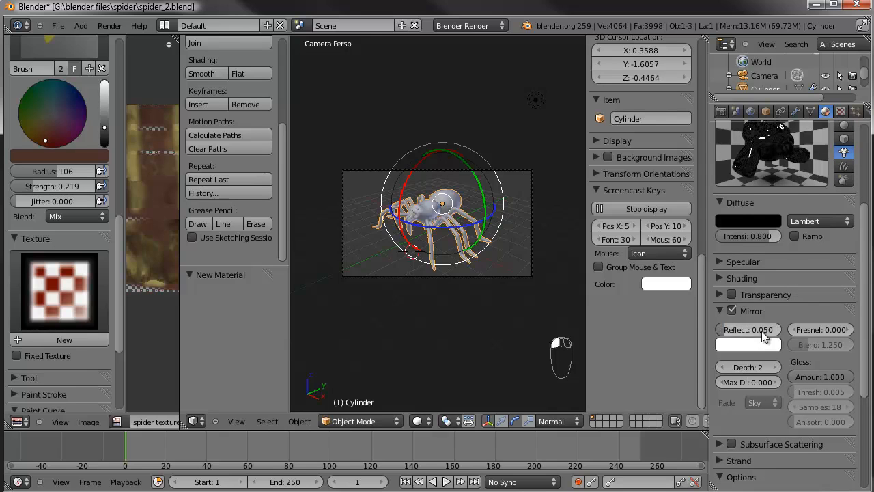
In Edit Mode, select one vertex on each of the six eyes from the front and extend the selection to all linked geometry
{"action": "scroll", "coordinate": [762, 331], "scroll_direction": "up", "scroll_amount": 3}
{"action": "scroll", "coordinate": [500, 261], "scroll_direction": "up", "scroll_amount": 1}
{"action": "scroll", "coordinate": [468, 259], "scroll_direction": "up", "scroll_amount": 2}
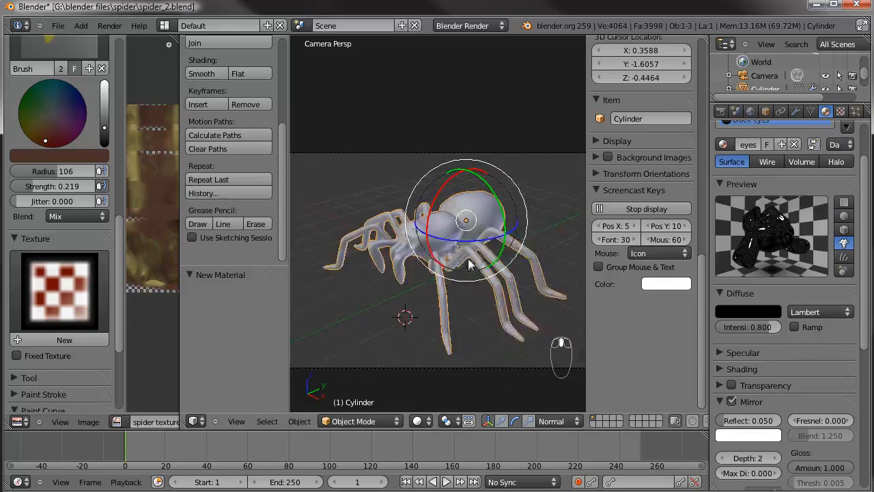
{"action": "key", "text": "Tab"}
{"action": "scroll", "coordinate": [480, 274], "scroll_direction": "up", "scroll_amount": 4}
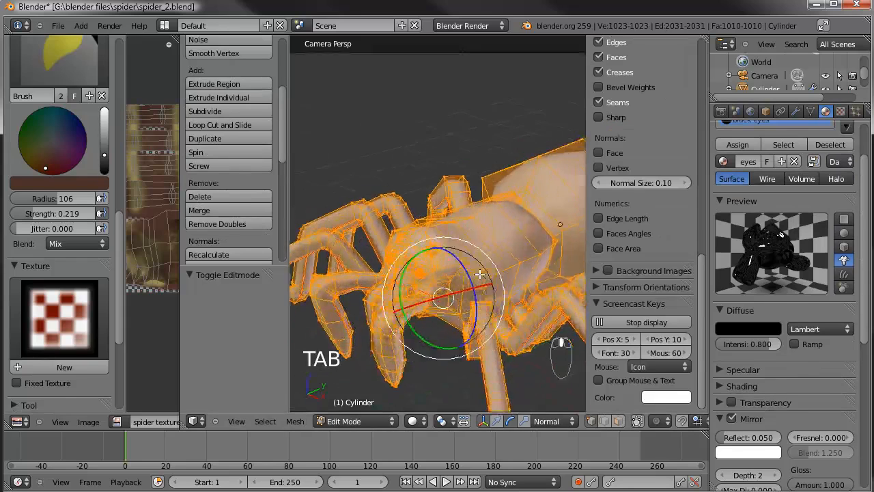
{"action": "scroll", "coordinate": [481, 274], "scroll_direction": "up", "scroll_amount": 3}
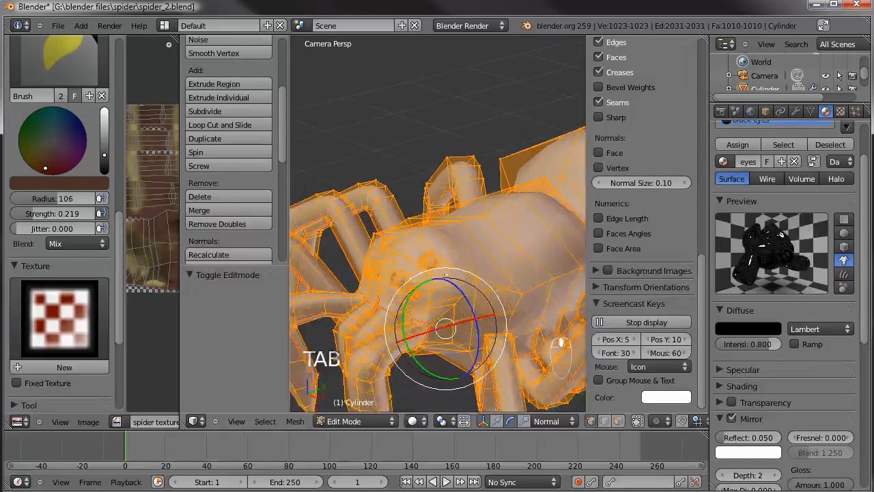
{"action": "key", "text": "KP_1"}
{"action": "scroll", "coordinate": [437, 272], "scroll_direction": "up", "scroll_amount": 4}
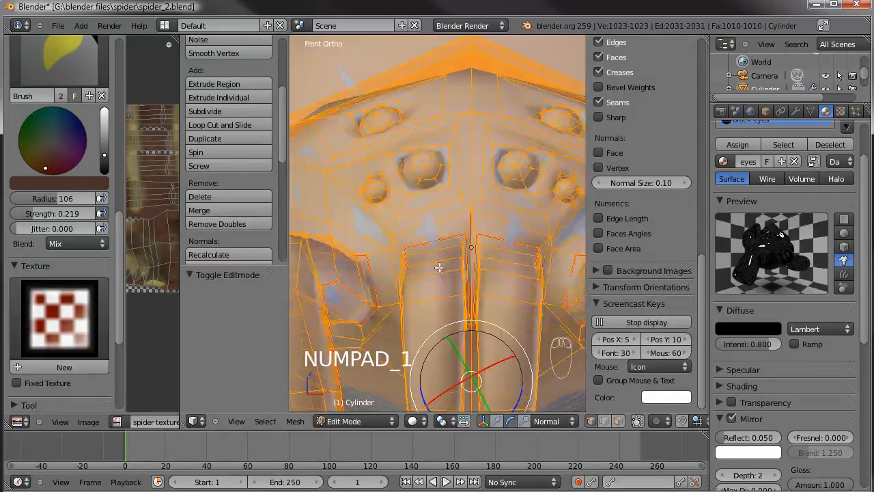
{"action": "right_click", "coordinate": [393, 169]}
{"action": "right_click", "coordinate": [423, 165]}
{"action": "right_click", "coordinate": [517, 166], "text": "shift"}
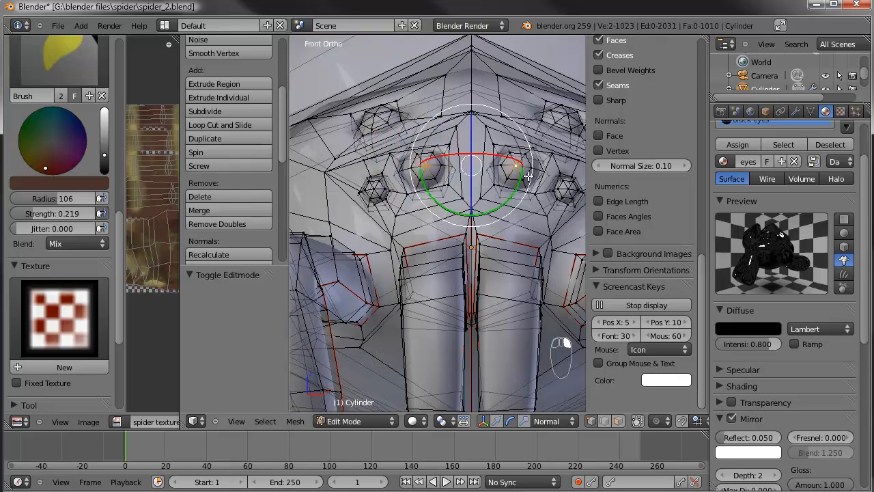
{"action": "right_click", "coordinate": [568, 193], "text": "shift"}
{"action": "right_click", "coordinate": [374, 186], "text": "shift"}
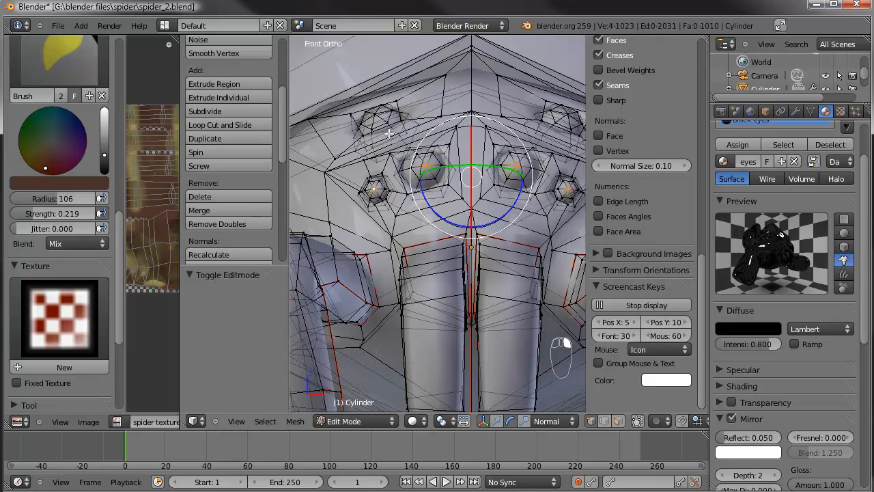
{"action": "right_click", "coordinate": [377, 116], "text": "shift"}
{"action": "right_click", "coordinate": [569, 115], "text": "shift"}
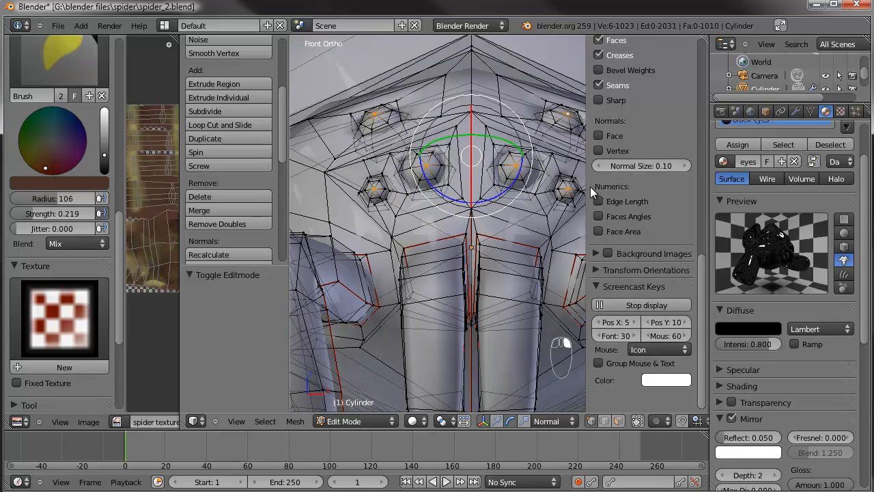
{"action": "key", "text": "ctrl+l"}
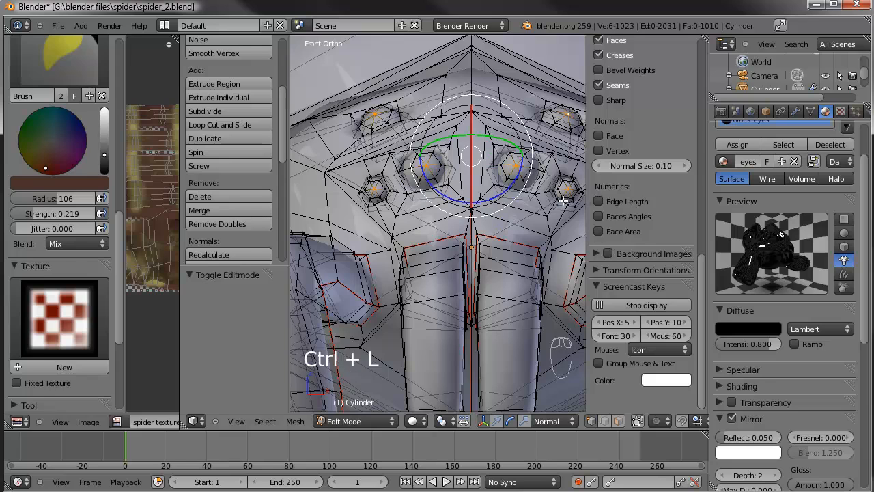
{"action": "key", "text": "ctrl+l"}
Assign the black eyes material to the selected eyes, then deselect everything and return to Object Mode
{"action": "scroll", "coordinate": [777, 205], "scroll_direction": "up", "scroll_amount": 3}
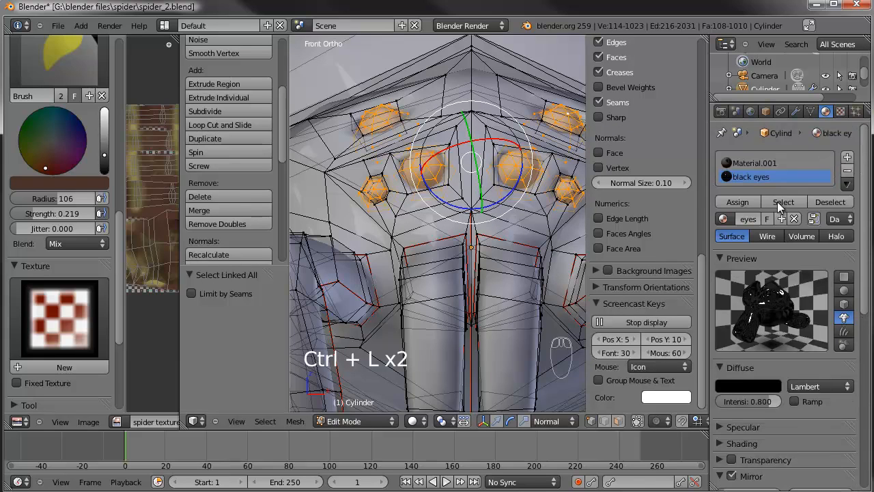
{"action": "left_click", "coordinate": [729, 202]}
{"action": "scroll", "coordinate": [461, 198], "scroll_direction": "down", "scroll_amount": 4}
{"action": "key", "text": "a"}
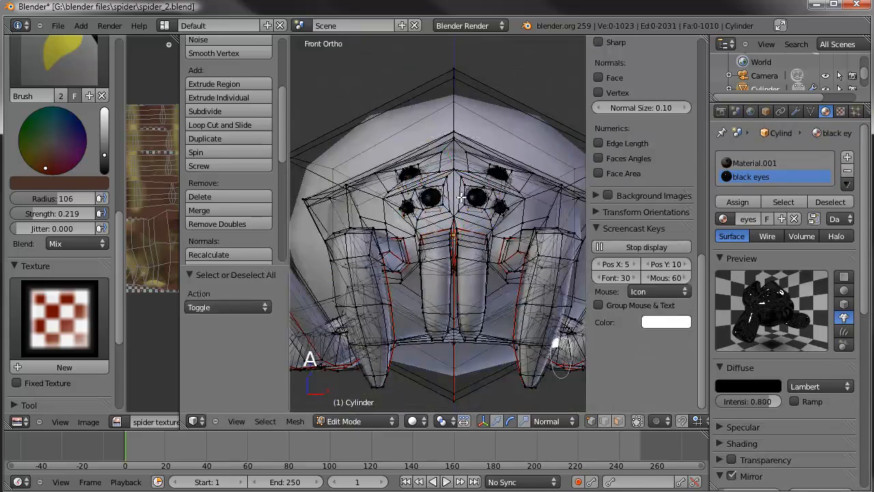
{"action": "key", "text": "Tab"}
Save over the existing spider_2.blend file, render the spider through the camera and close the render result
{"action": "middle_click_drag", "start_coordinate": [462, 197], "coordinate": [463, 220]}
{"action": "key", "text": "KP_0"}
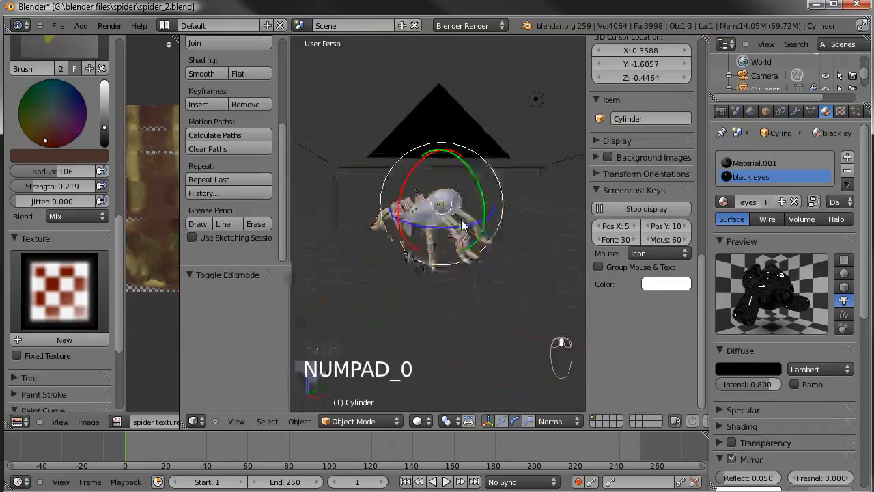
{"action": "key", "text": "ctrl+s"}
{"action": "left_click", "coordinate": [452, 223]}
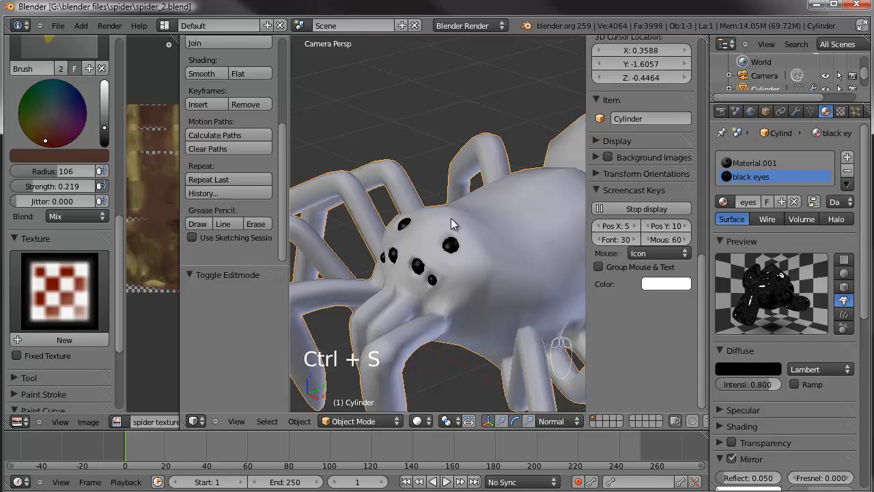
{"action": "key", "text": "F12"}
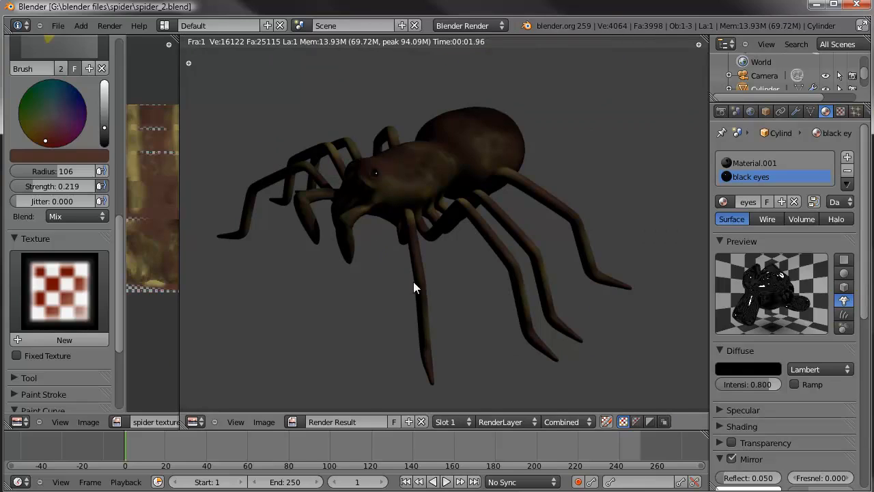
{"action": "key", "text": "Escape"}
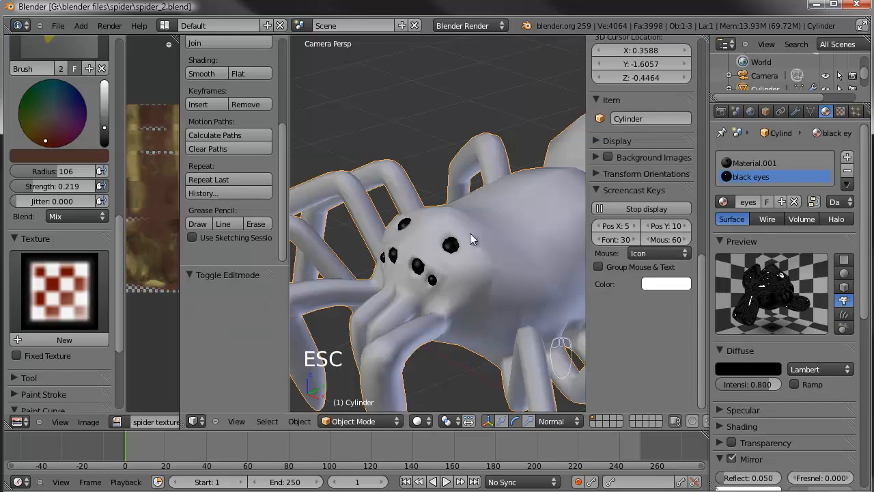
Deselect all objects and examine the spider, camera and lamp arrangement from the front and at an angle
{"action": "scroll", "coordinate": [461, 198], "scroll_direction": "down", "scroll_amount": 4}
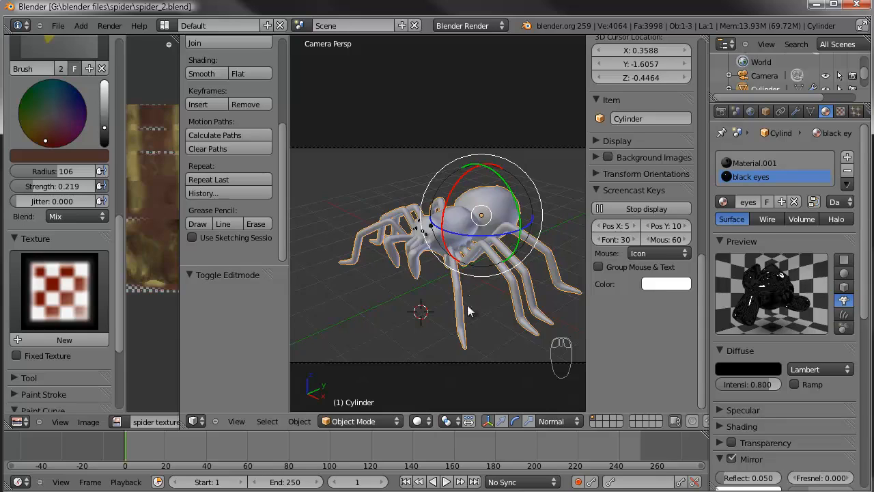
{"action": "middle_click_drag", "start_coordinate": [460, 301], "coordinate": [378, 269]}
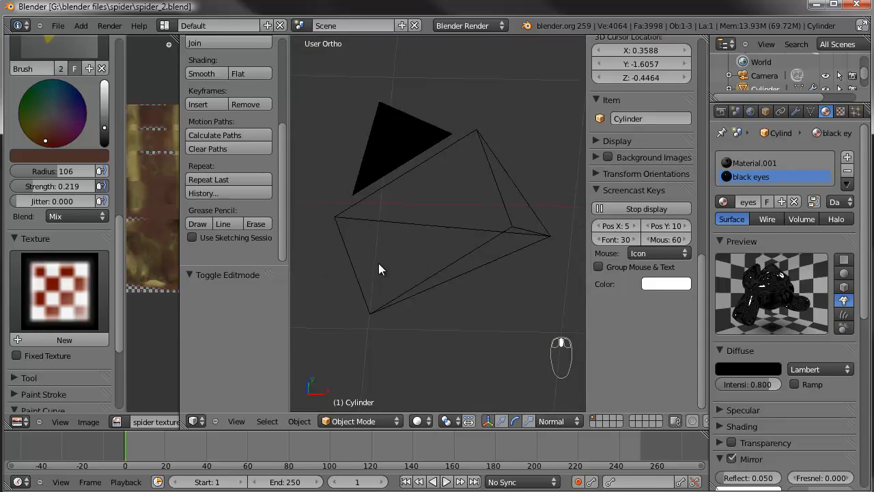
{"action": "key", "text": "KP_1"}
{"action": "scroll", "coordinate": [355, 229], "scroll_direction": "down", "scroll_amount": 7}
{"action": "middle_click_drag", "start_coordinate": [383, 239], "coordinate": [642, 215], "text": "shift"}
{"action": "scroll", "coordinate": [482, 257], "scroll_direction": "down", "scroll_amount": 4}
{"action": "middle_click_drag", "start_coordinate": [462, 285], "coordinate": [470, 268], "text": "shift"}
{"action": "scroll", "coordinate": [494, 219], "scroll_direction": "up", "scroll_amount": 4}
{"action": "scroll", "coordinate": [492, 186], "scroll_direction": "down", "scroll_amount": 3}
{"action": "middle_click_drag", "start_coordinate": [489, 183], "coordinate": [448, 218], "text": "shift"}
{"action": "key", "text": "a"}
{"action": "key", "text": "a"}
{"action": "scroll", "coordinate": [455, 259], "scroll_direction": "up", "scroll_amount": 3}
{"action": "mouse_move", "coordinate": [457, 264]}
{"action": "middle_mouse_down", "text": "shift"}
{"action": "mouse_move", "coordinate": [502, 240]}
{"action": "mouse_move", "coordinate": [458, 258]}
{"action": "mouse_move", "coordinate": [461, 277]}
{"action": "middle_mouse_up", "text": "shift"}
{"action": "scroll", "coordinate": [458, 259], "scroll_direction": "down", "scroll_amount": 4}
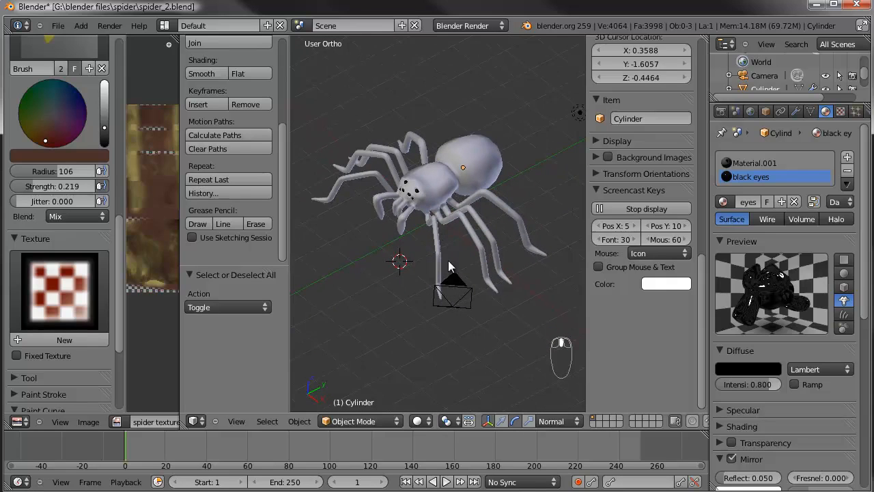